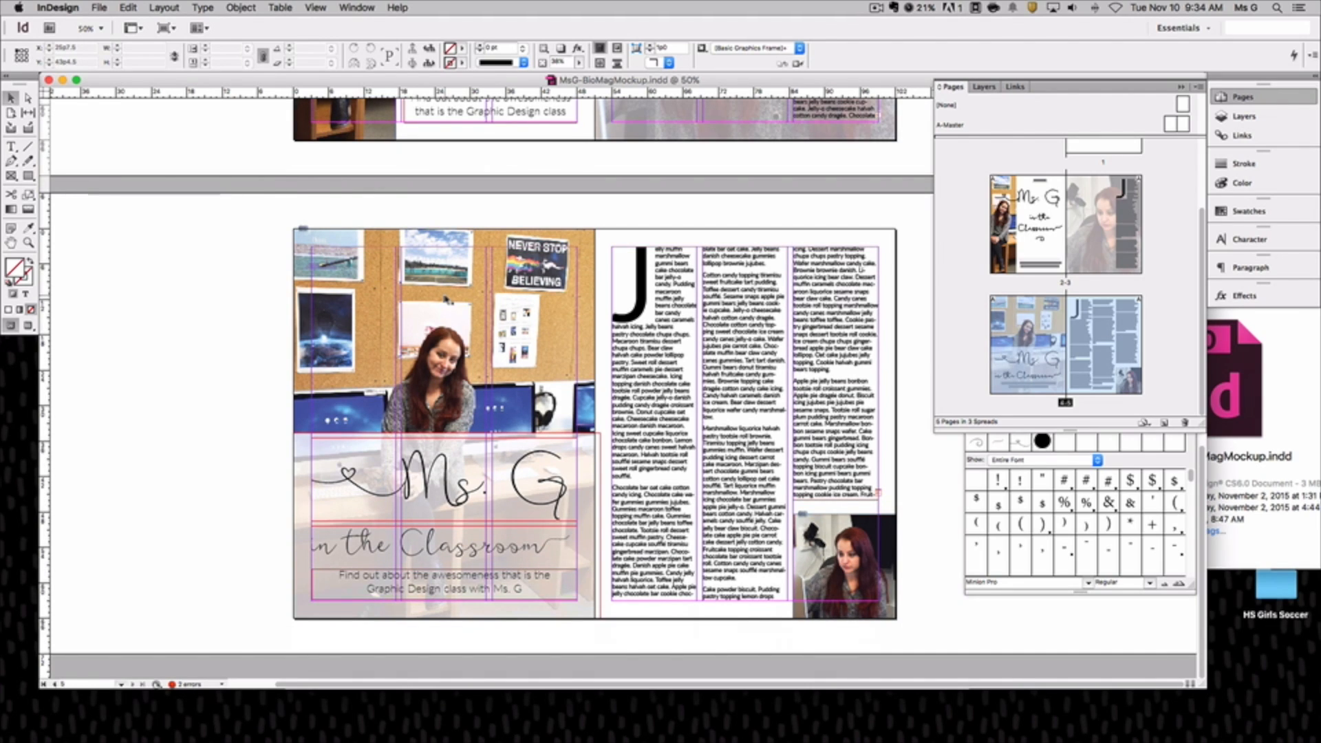
Examine the typeface palette page and both biography magazine spreads of the MsG-BioMagMockup document
left_click(451, 297)
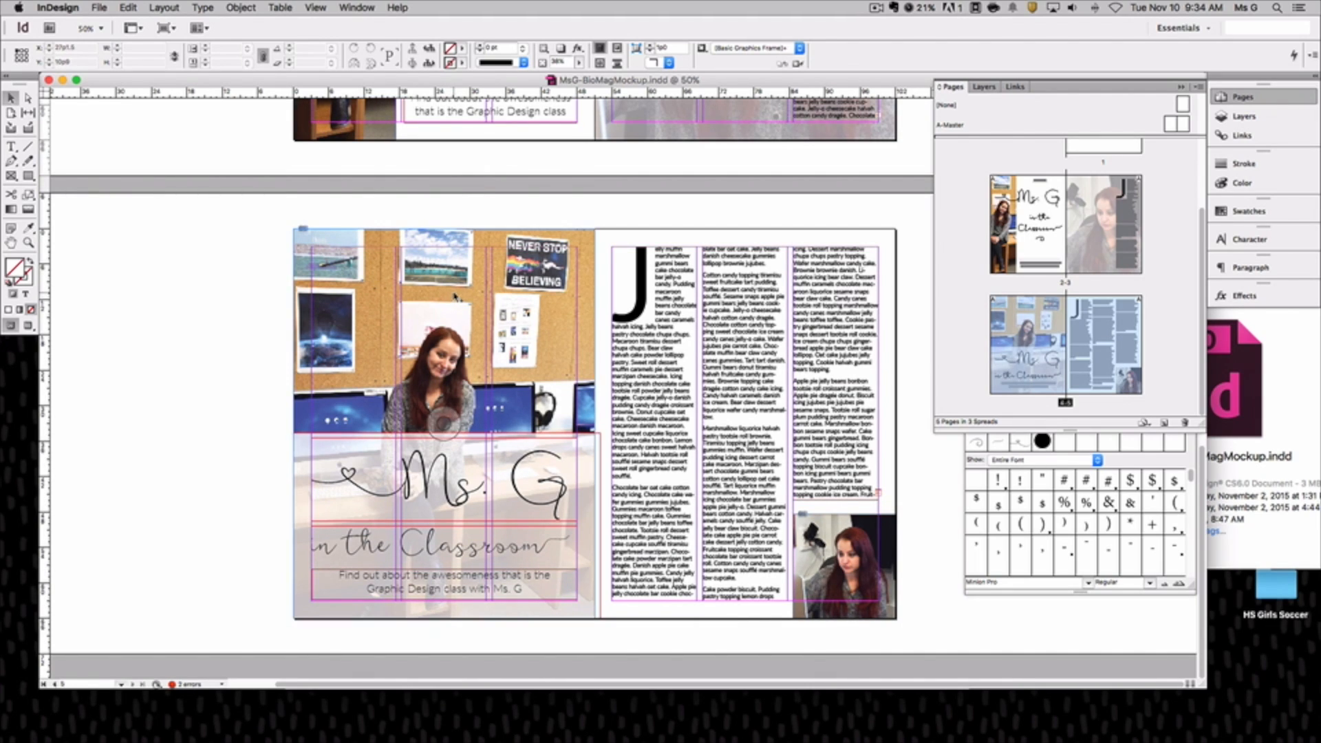
scroll(598, 294, "up", 12)
left_click(725, 302)
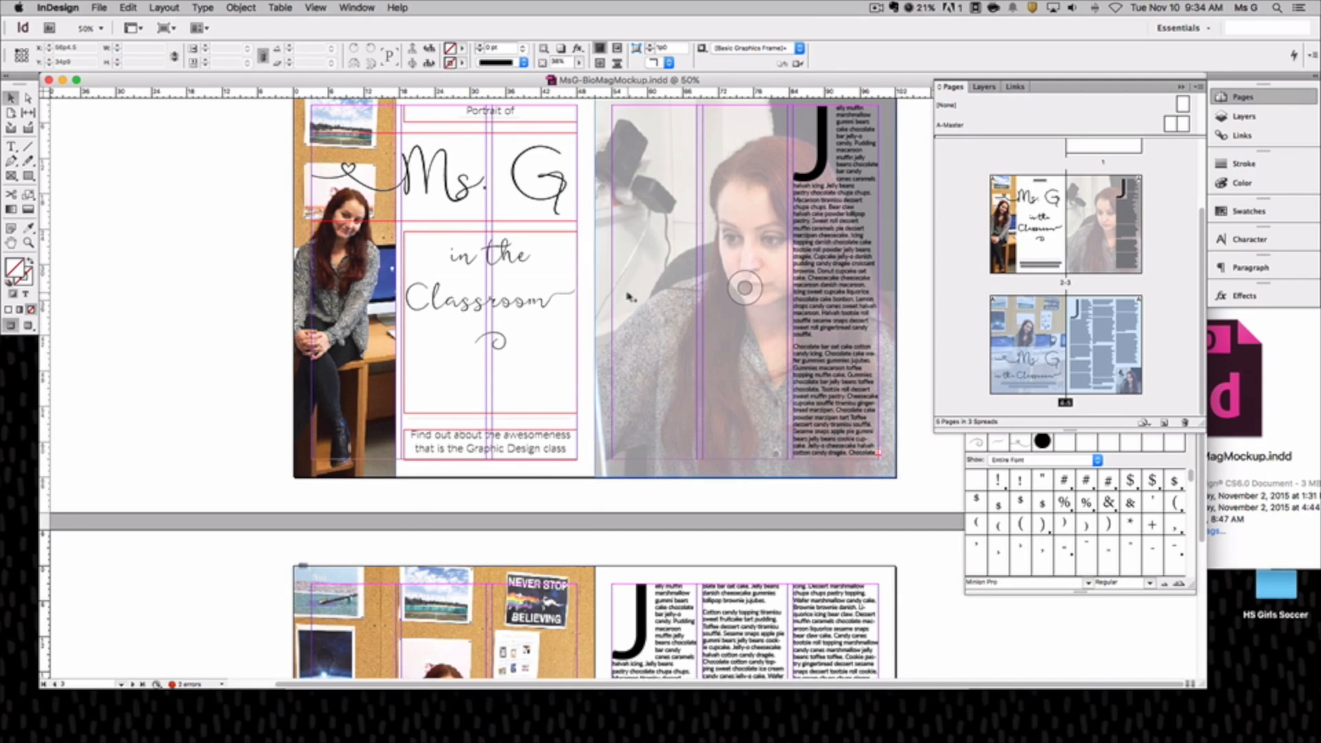
scroll(626, 295, "up", 8)
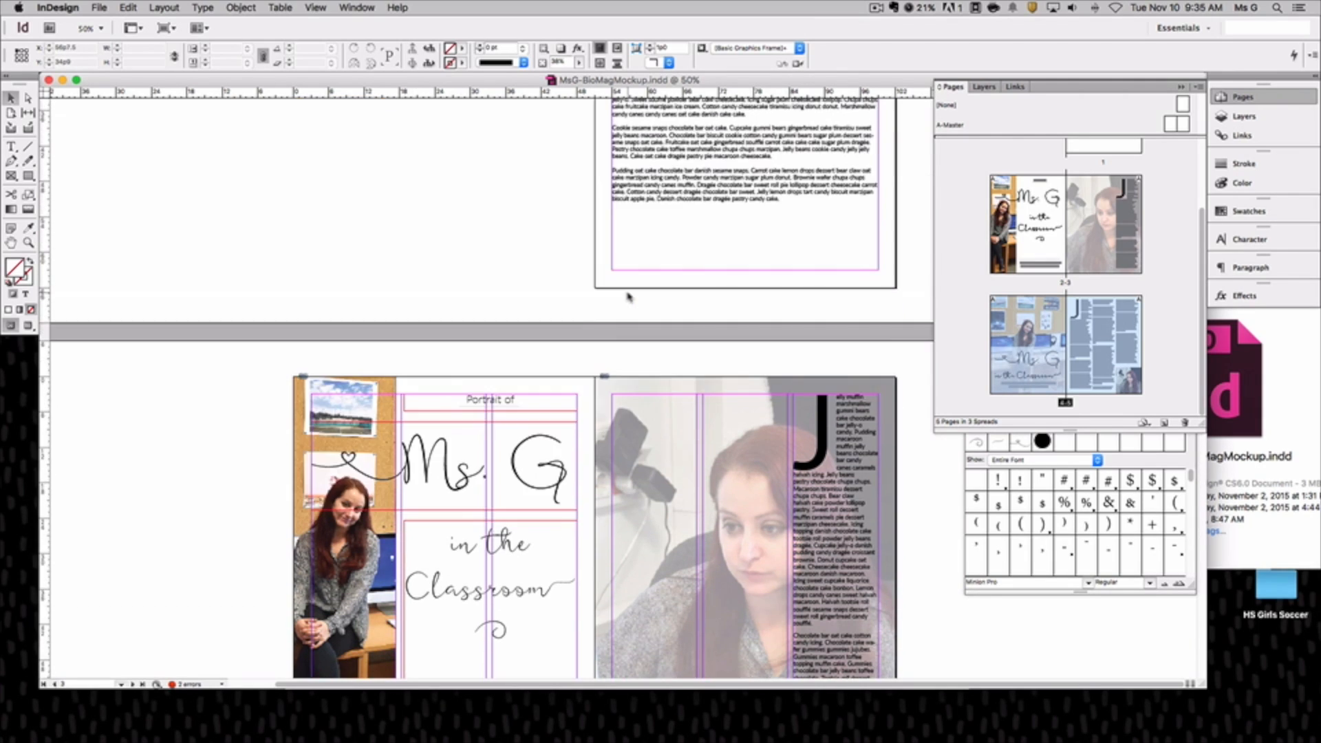
scroll(628, 296, "up", 4)
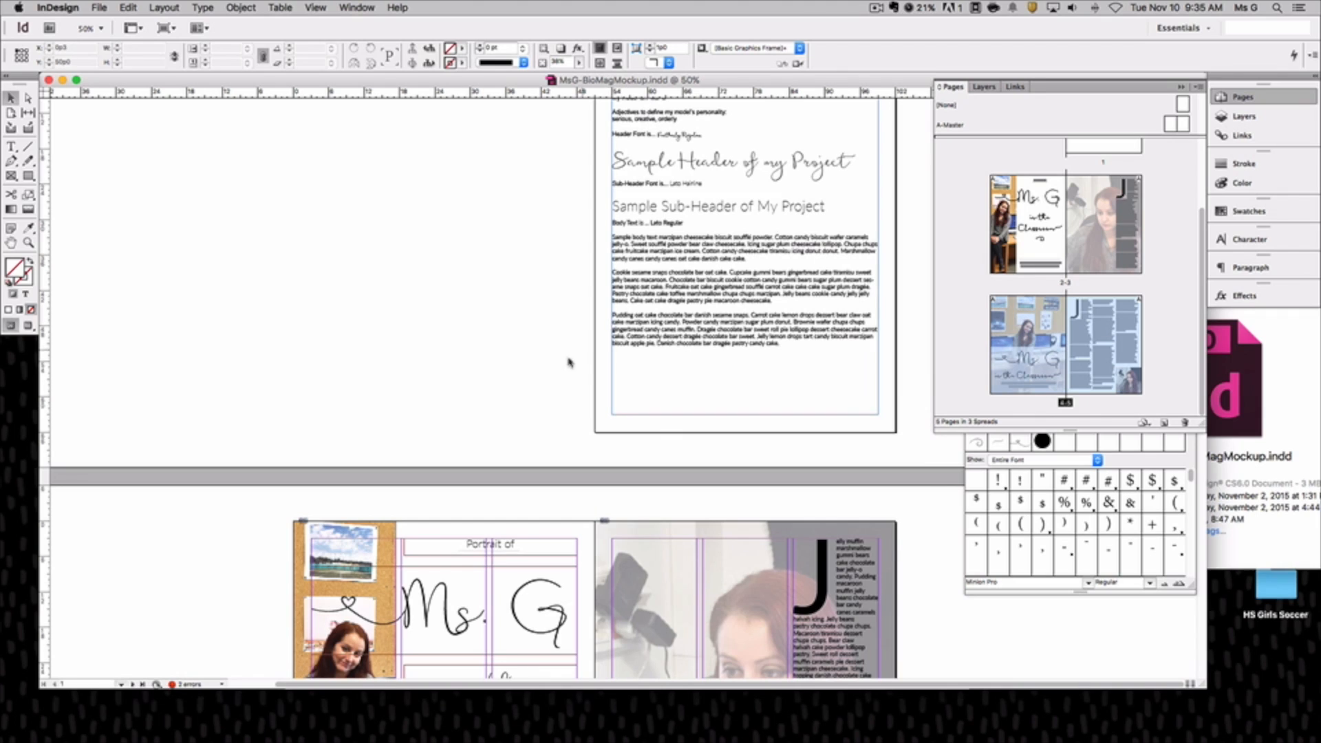
scroll(584, 333, "down", 3)
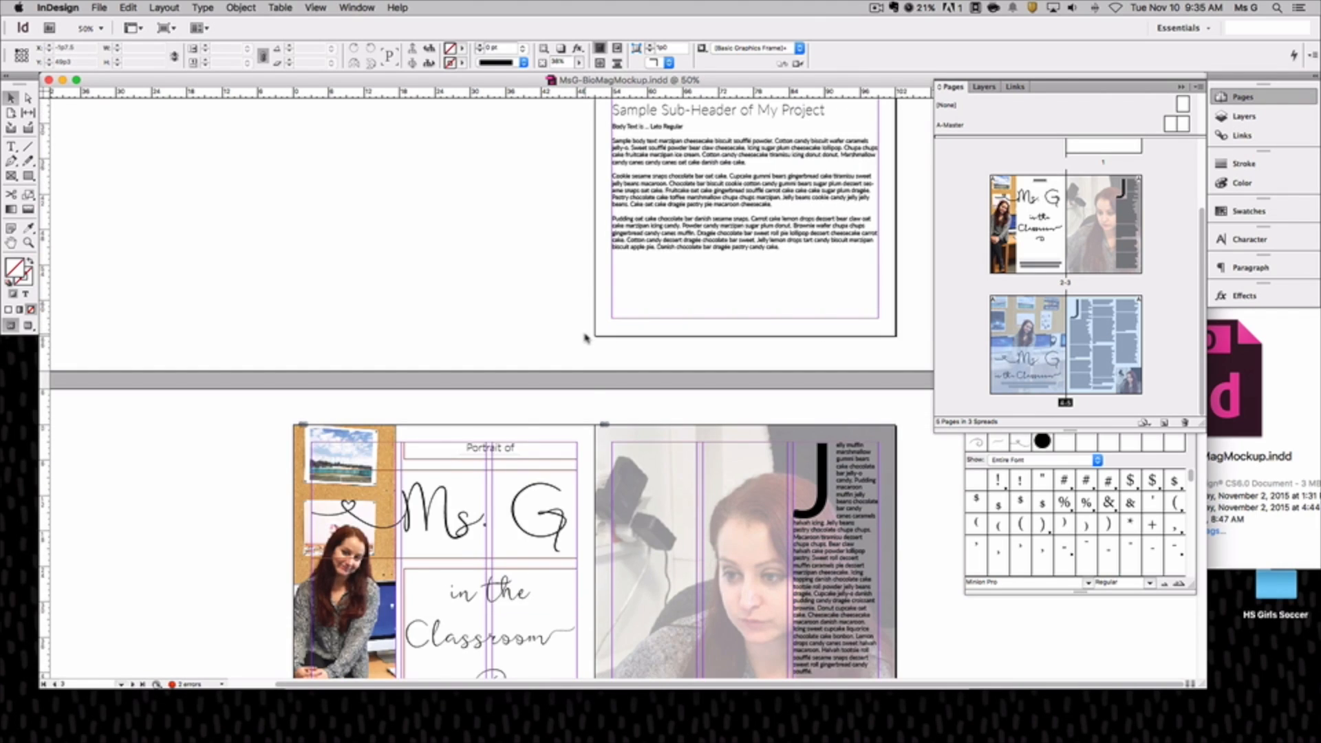
scroll(584, 335, "down", 4)
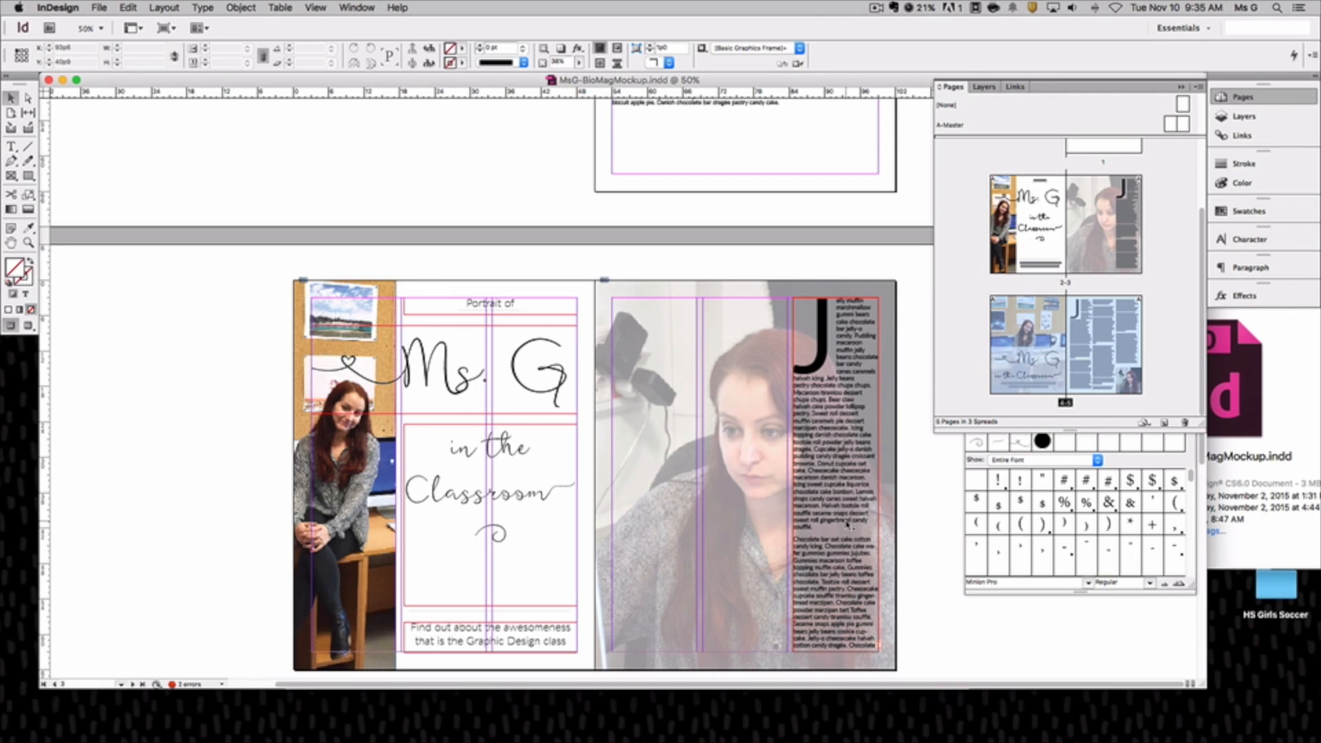
scroll(847, 525, "down", 1)
scroll(848, 525, "up", 1)
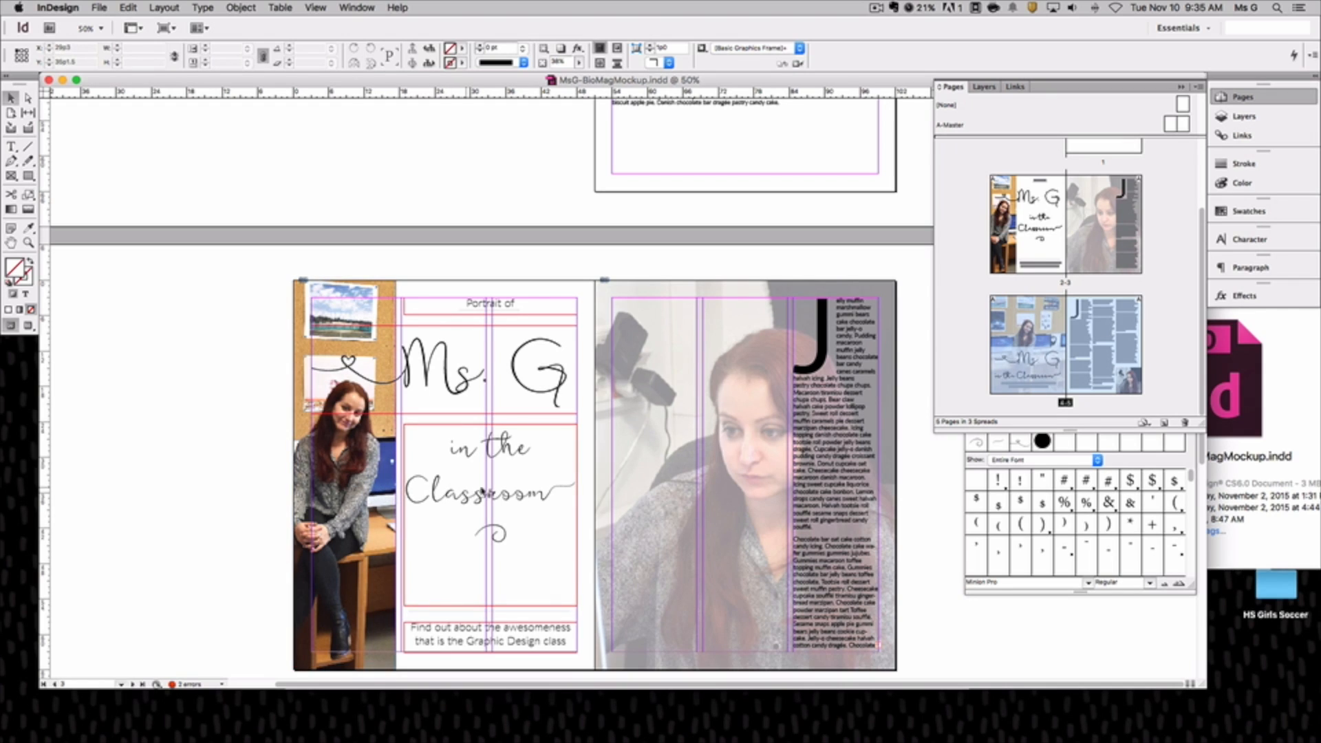
scroll(499, 492, "up", 5)
scroll(499, 493, "up", 2)
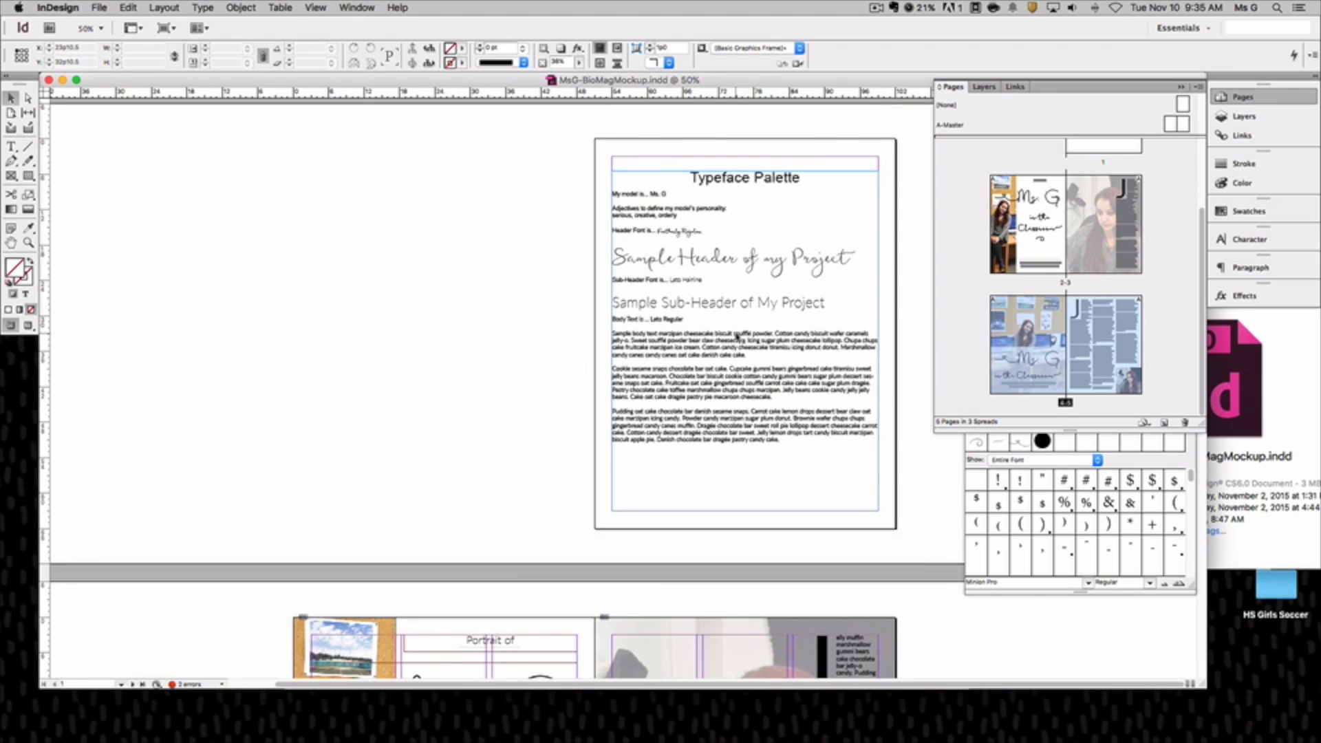
scroll(721, 359, "down", 6)
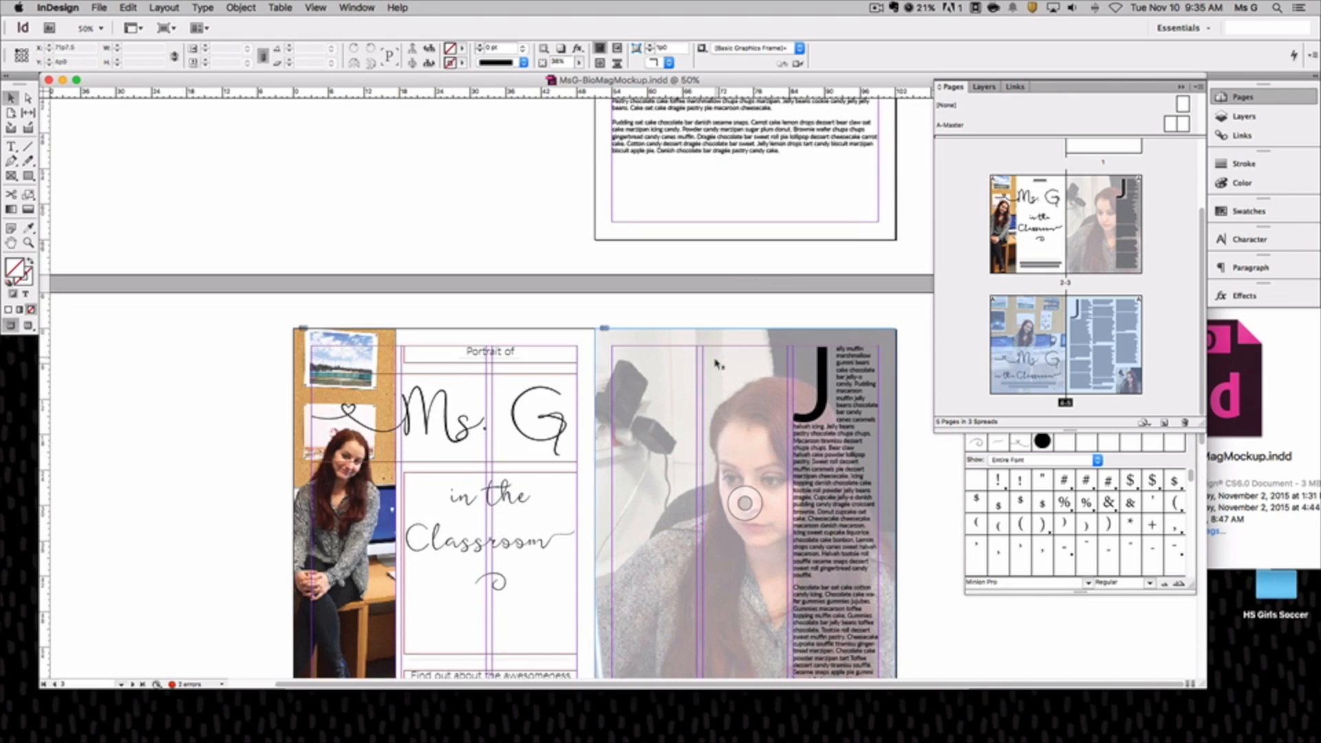
scroll(719, 363, "down", 4)
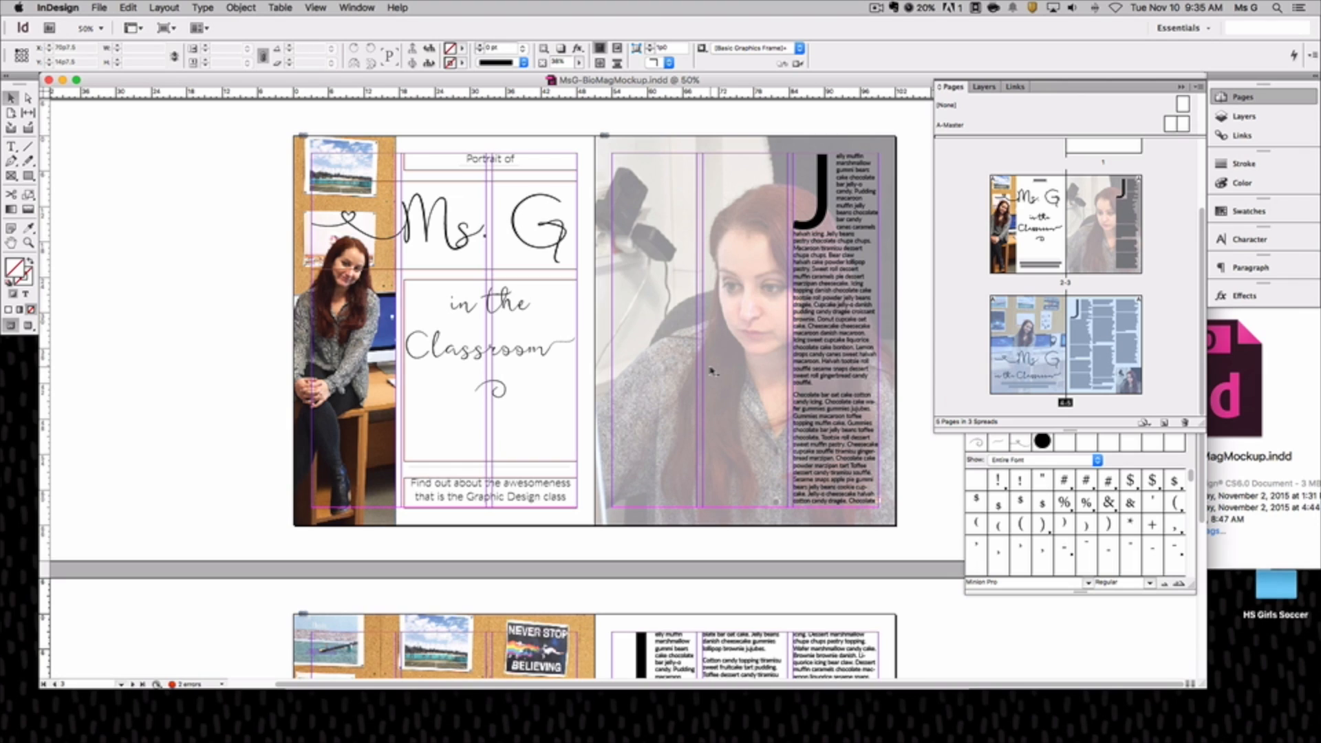
scroll(712, 372, "down", 7)
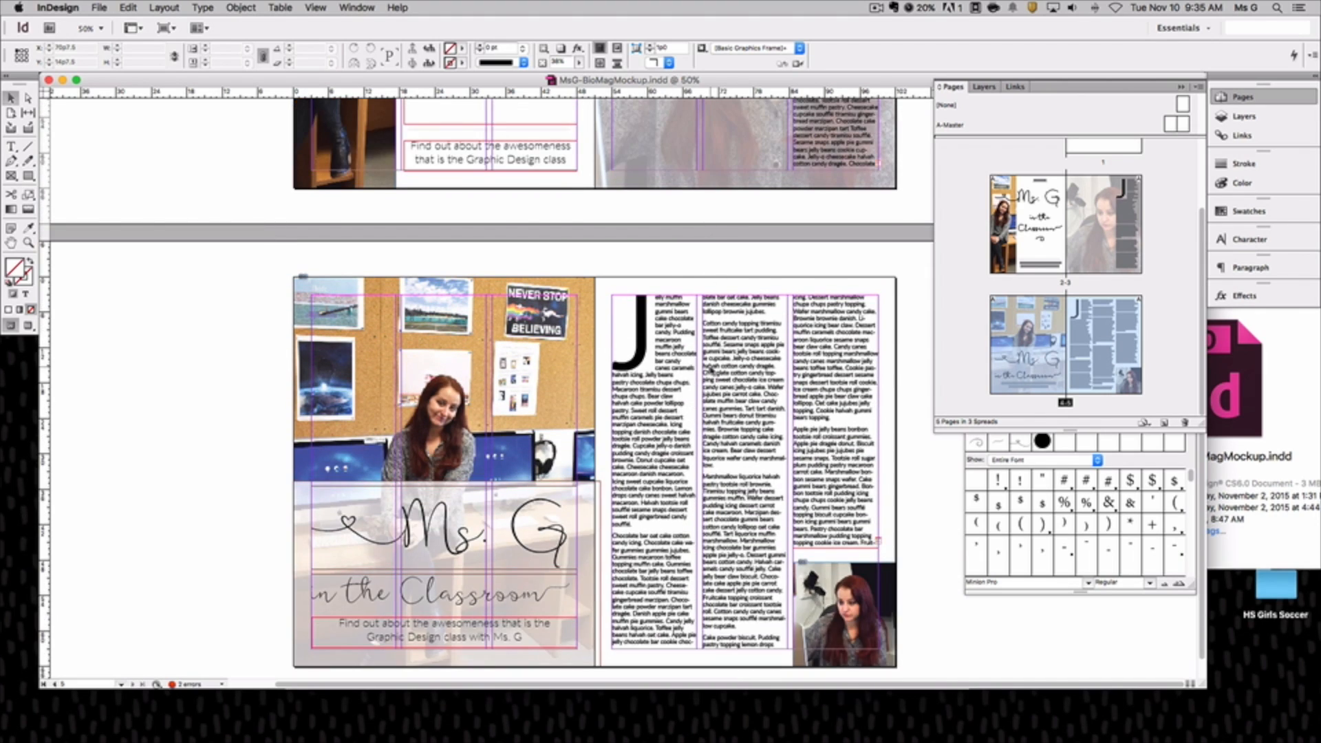
Move the mockup document window aside, switch to Chrome and show the start of the Haiku Learning page for the Biography Magazine Mockup project
left_click_drag(430, 82, 443, 141)
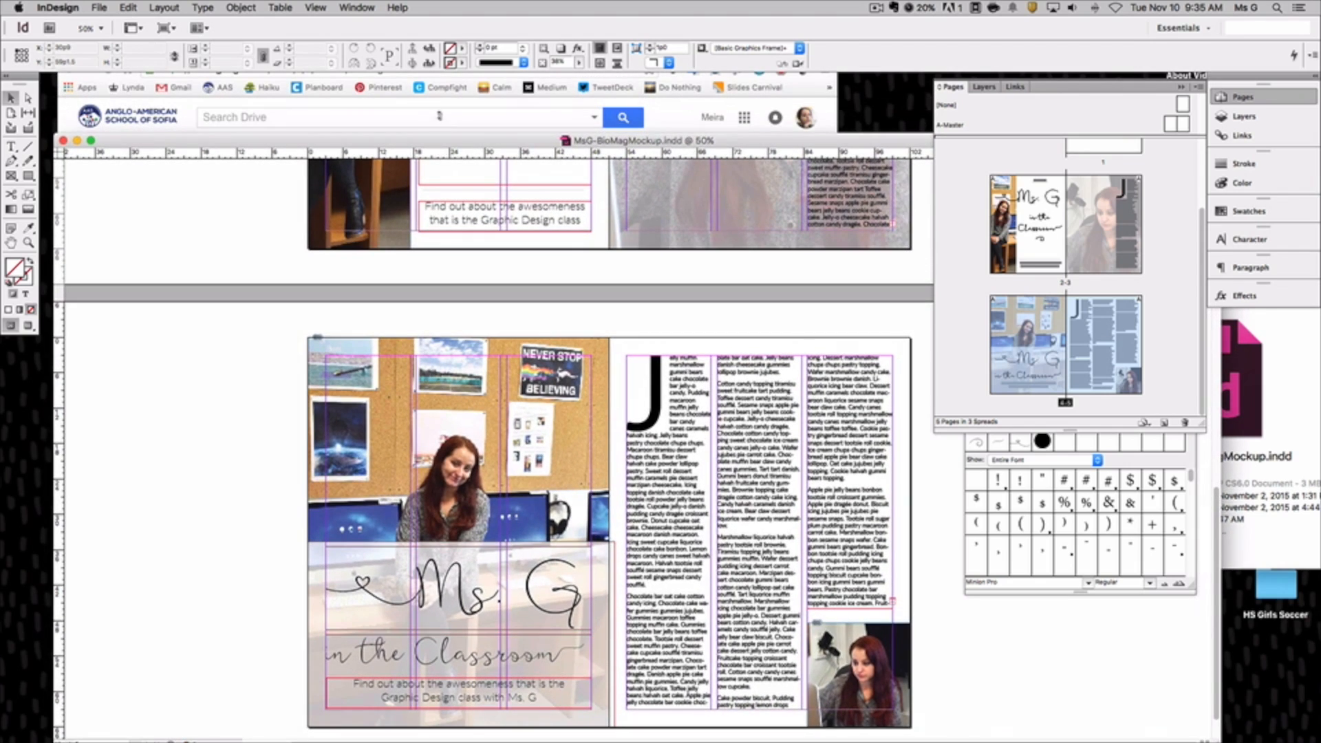
left_click(442, 107)
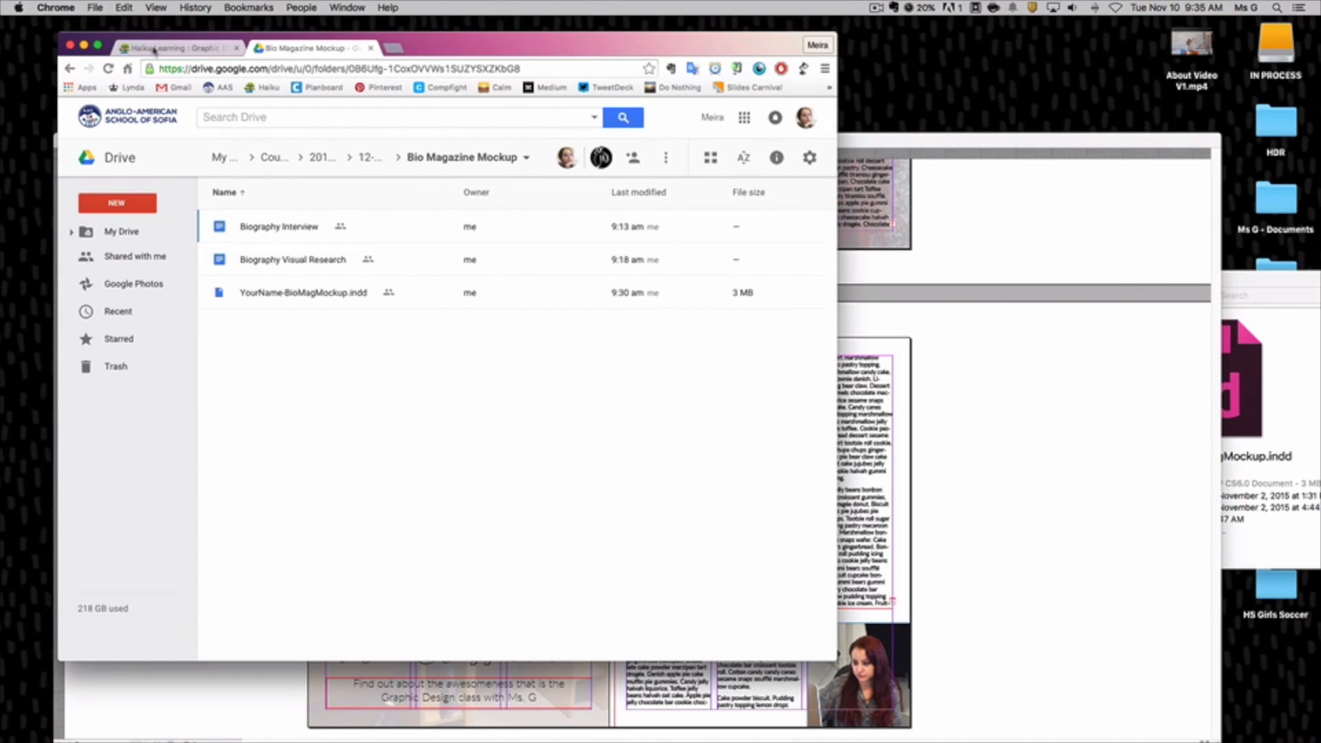
left_click(156, 50)
scroll(472, 301, "up", 5)
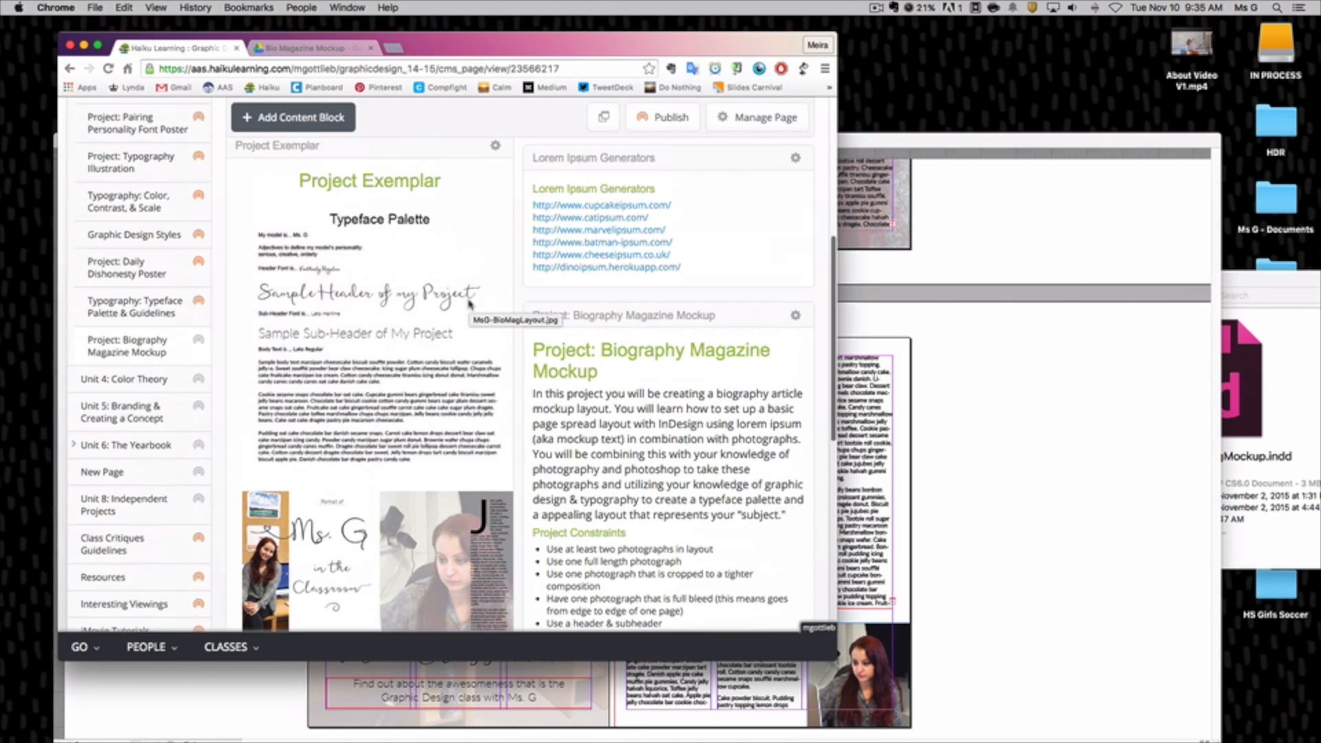
scroll(469, 303, "up", 5)
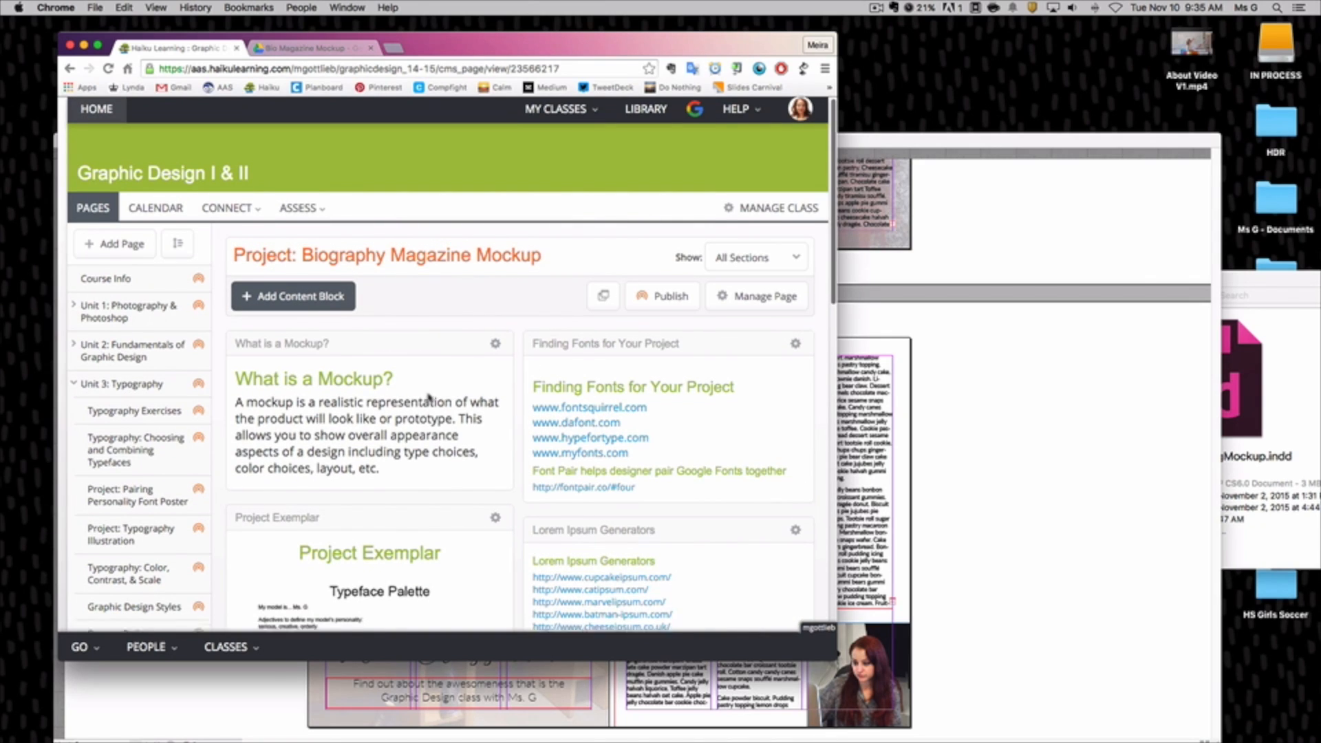
Read the mockup definition, project description and Project Constraints, comparing them with the exemplar layouts on the project page
scroll(428, 393, "down", 3)
scroll(428, 397, "down", 1)
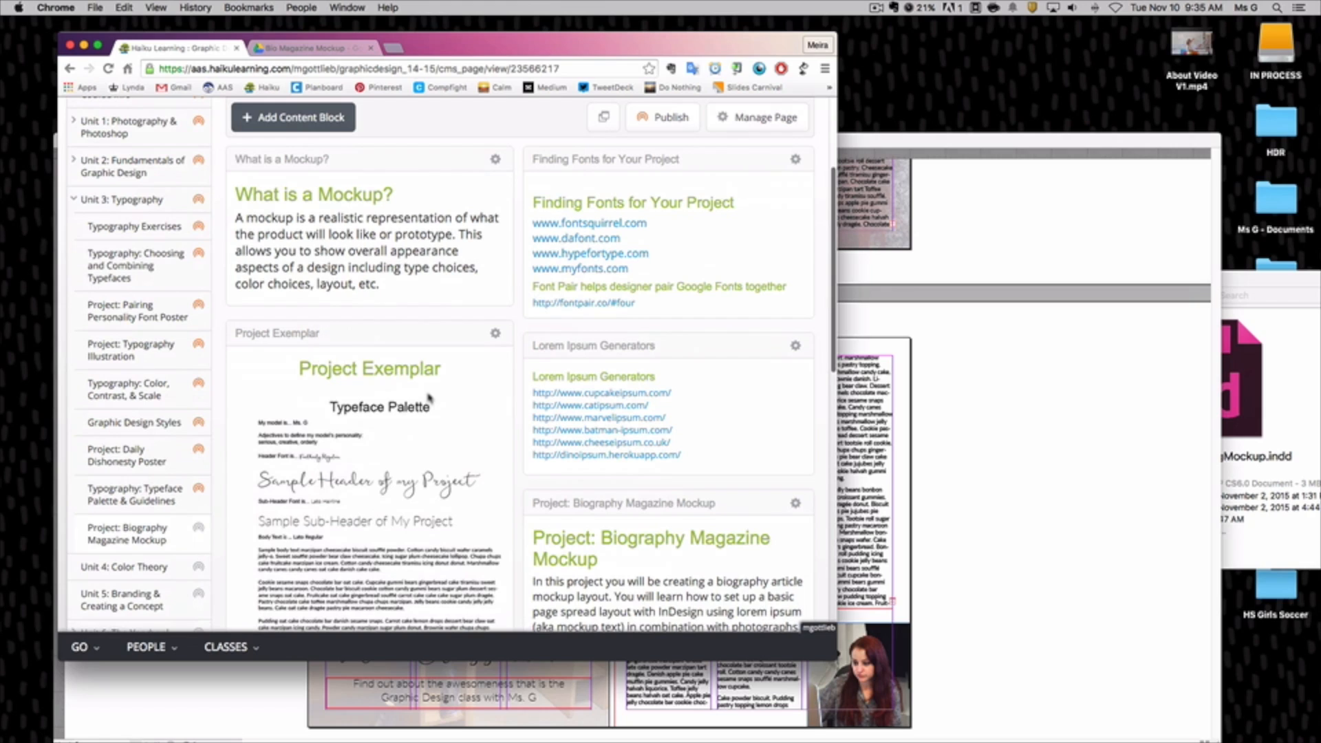
scroll(428, 397, "down", 4)
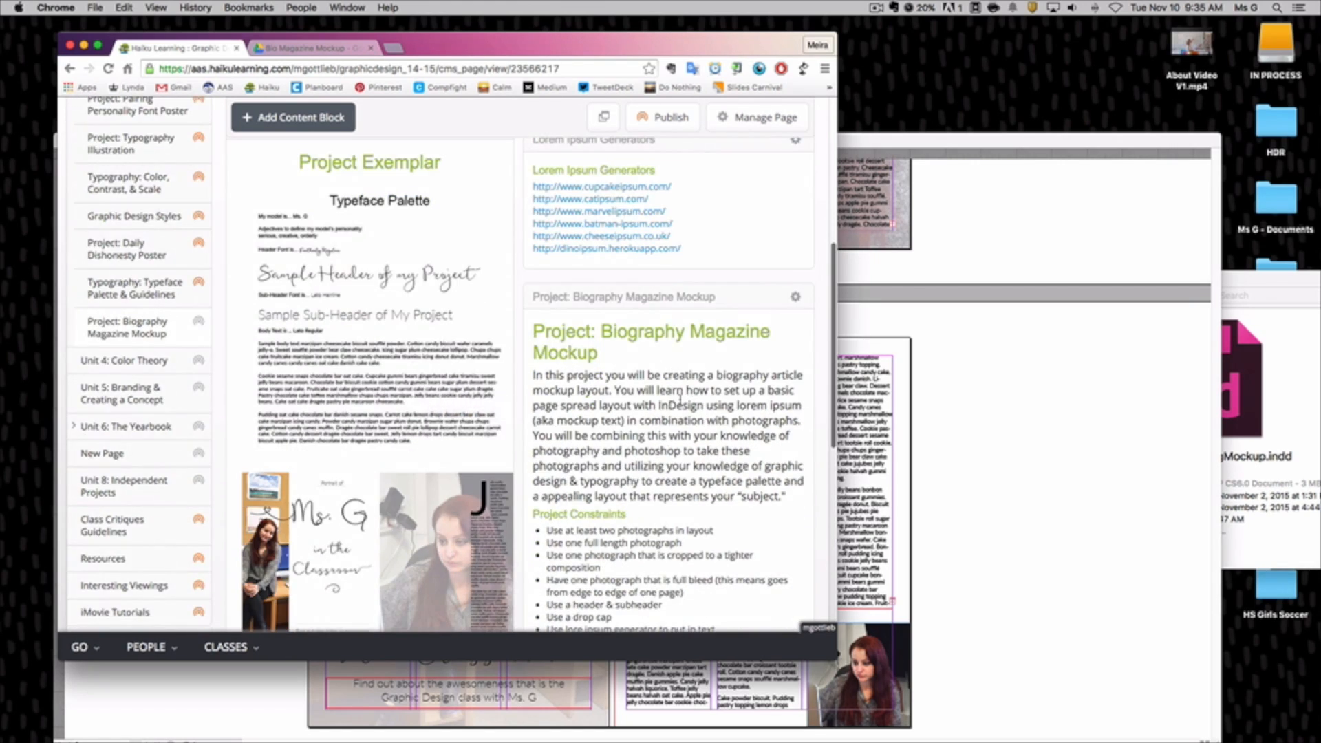
scroll(665, 475, "down", 1)
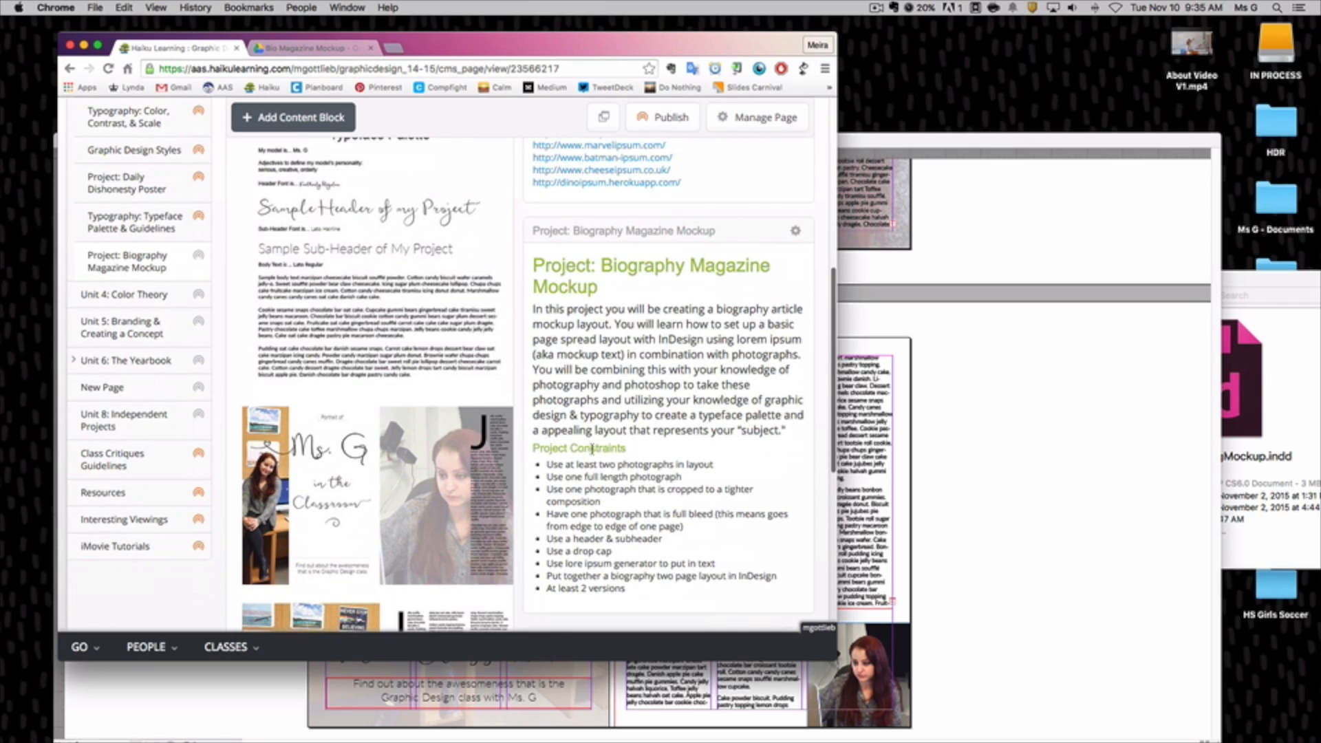
scroll(609, 461, "down", 1)
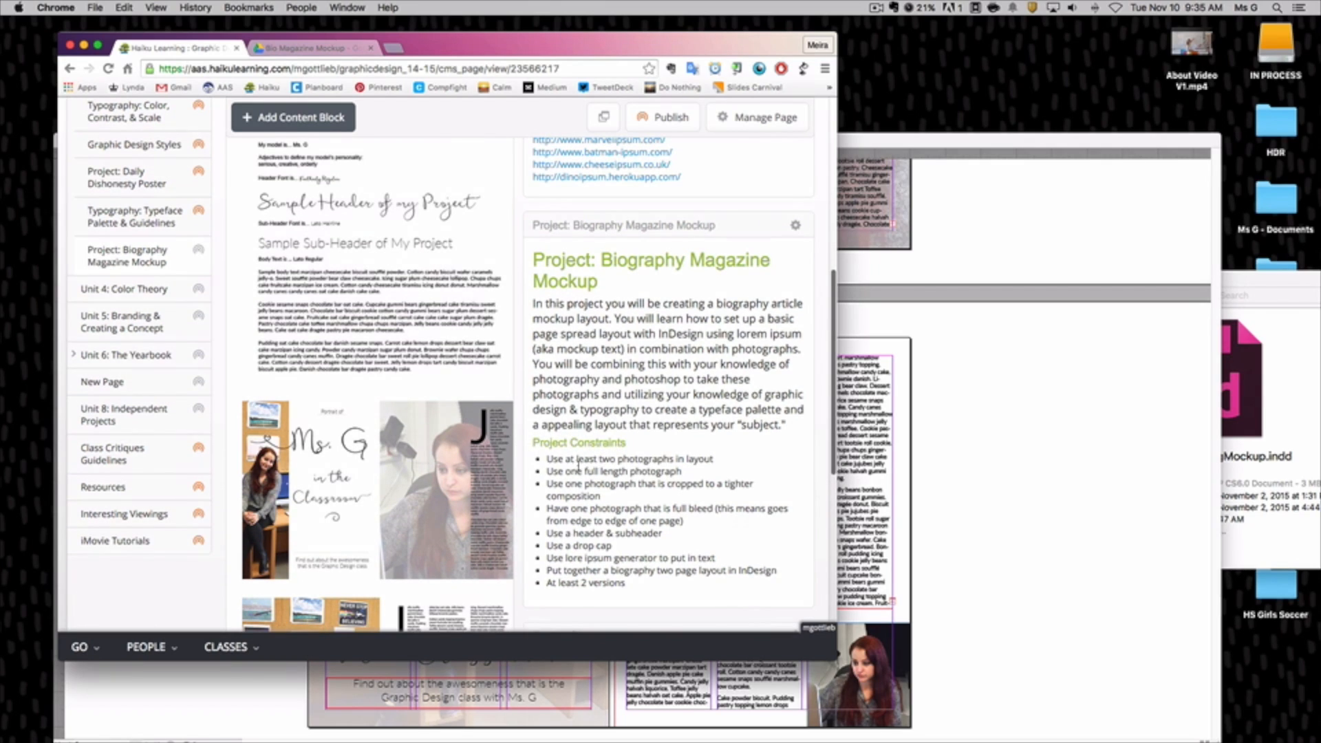
scroll(569, 459, "down", 1)
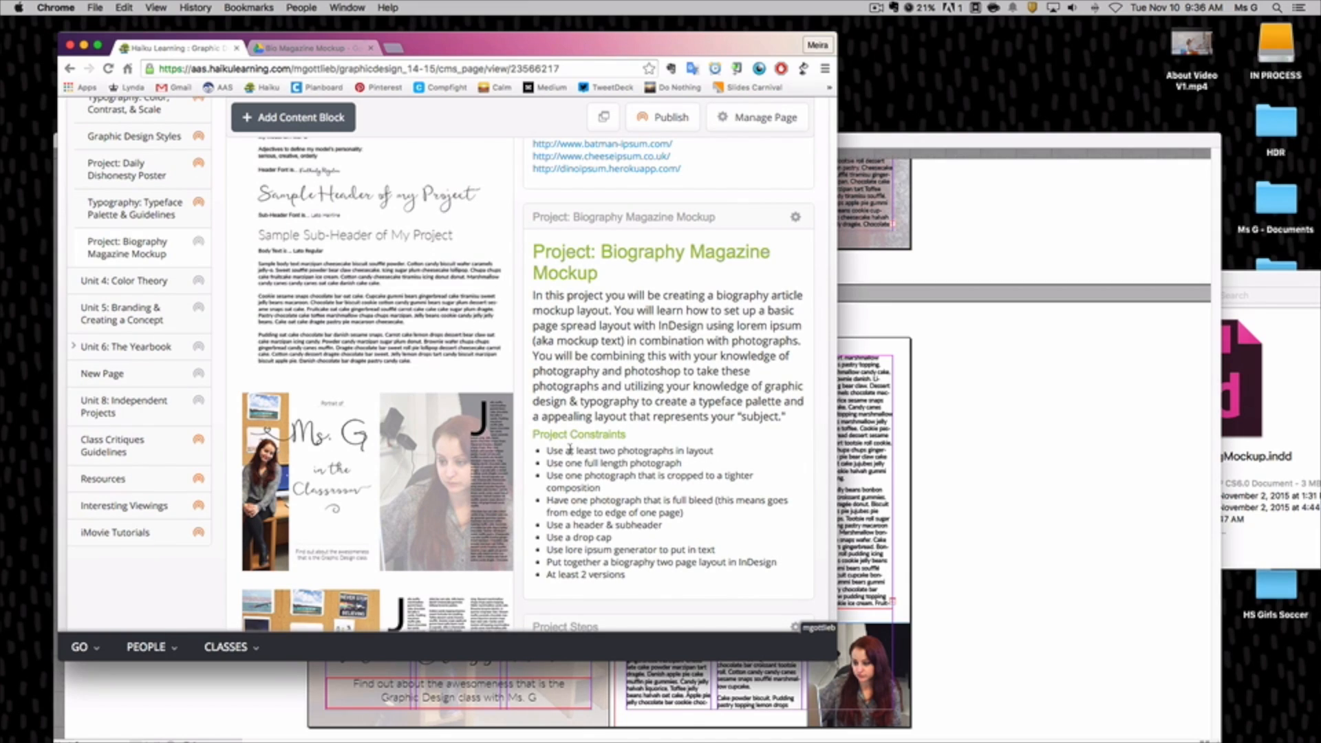
scroll(569, 448, "down", 2)
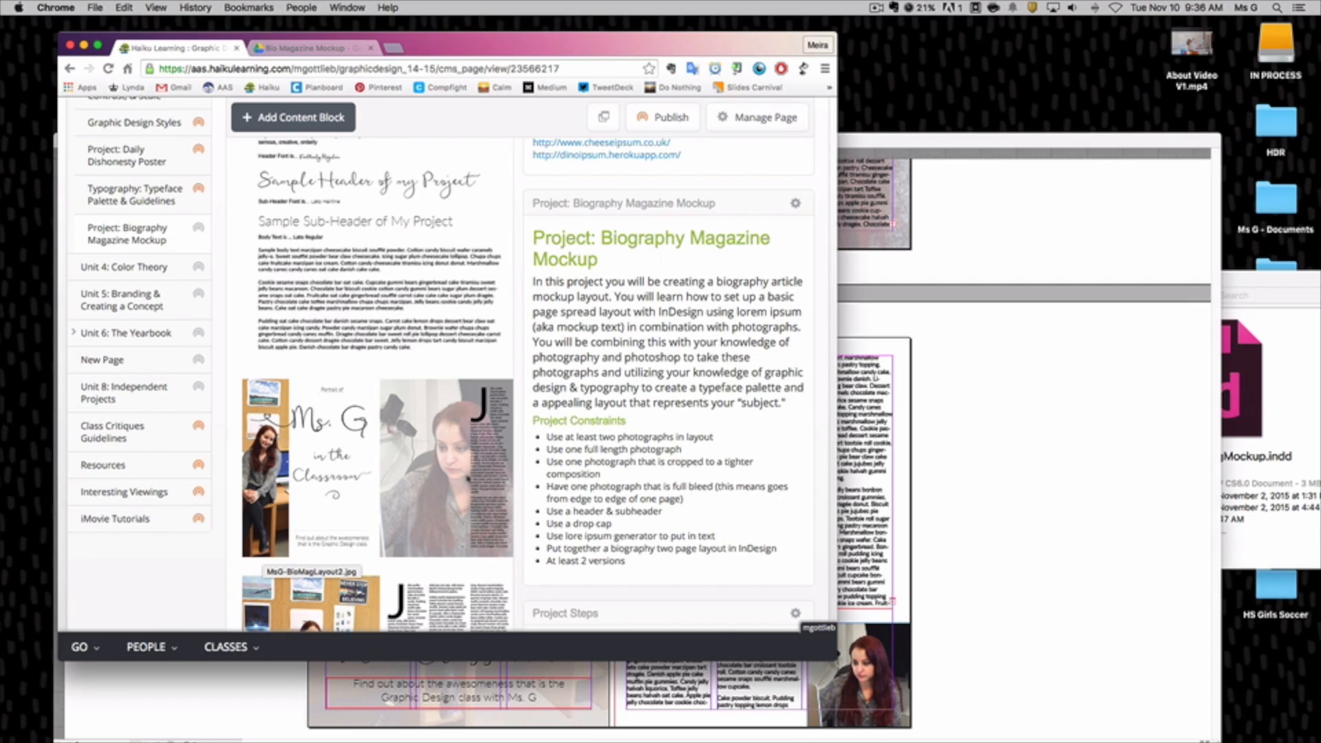
scroll(444, 530, "down", 2)
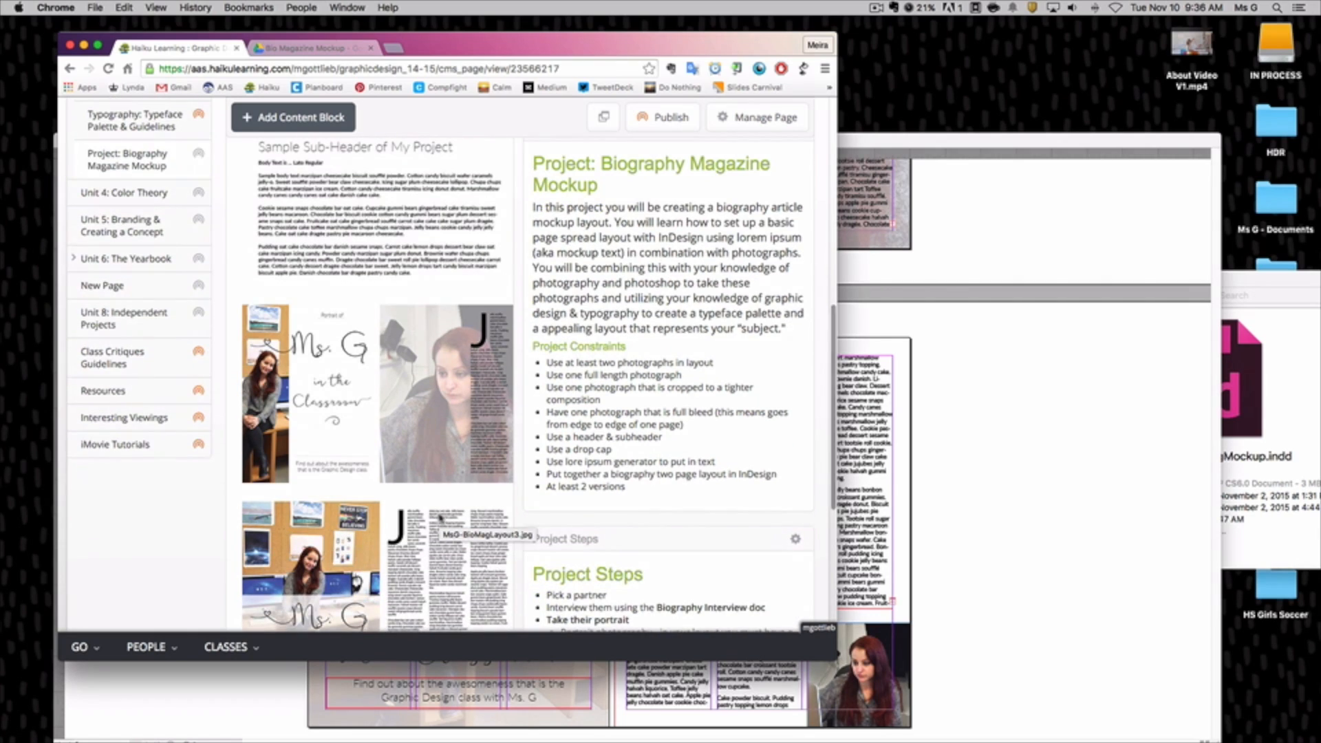
scroll(447, 475, "down", 1)
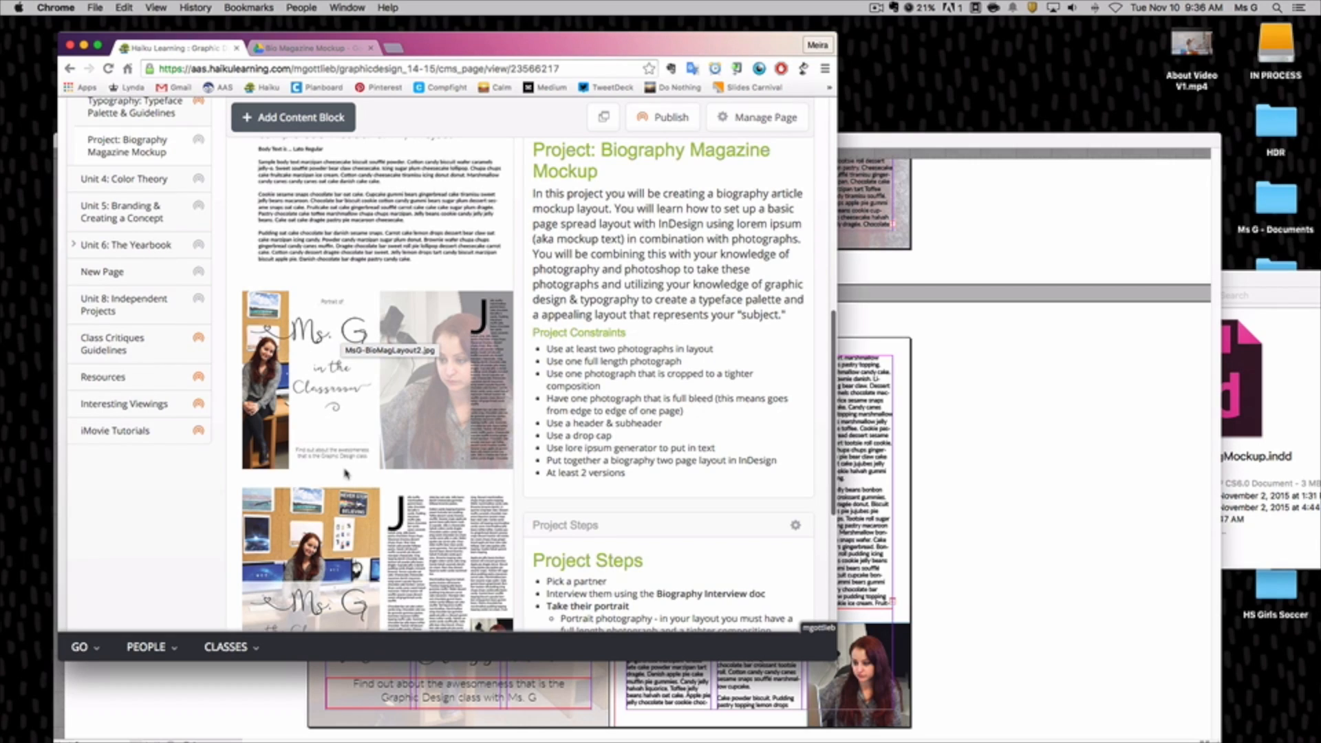
scroll(347, 468, "down", 1)
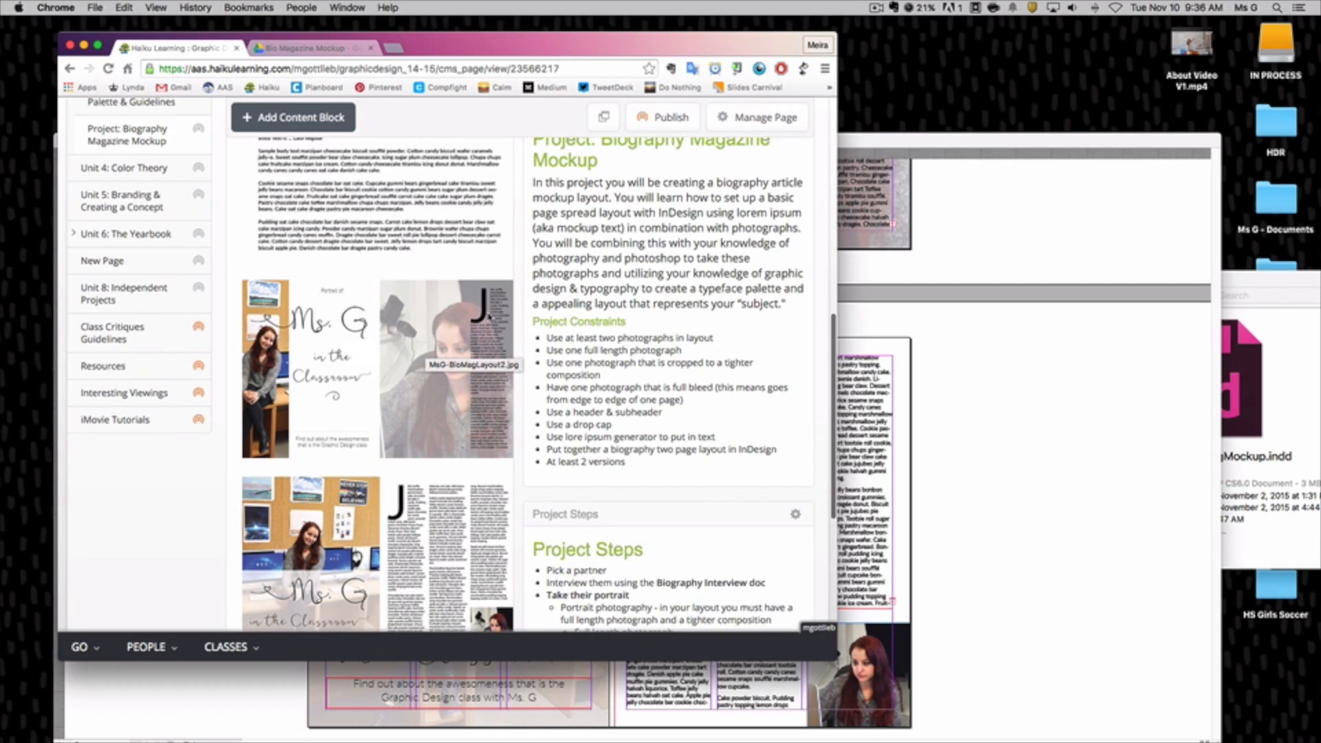
scroll(472, 380, "down", 1)
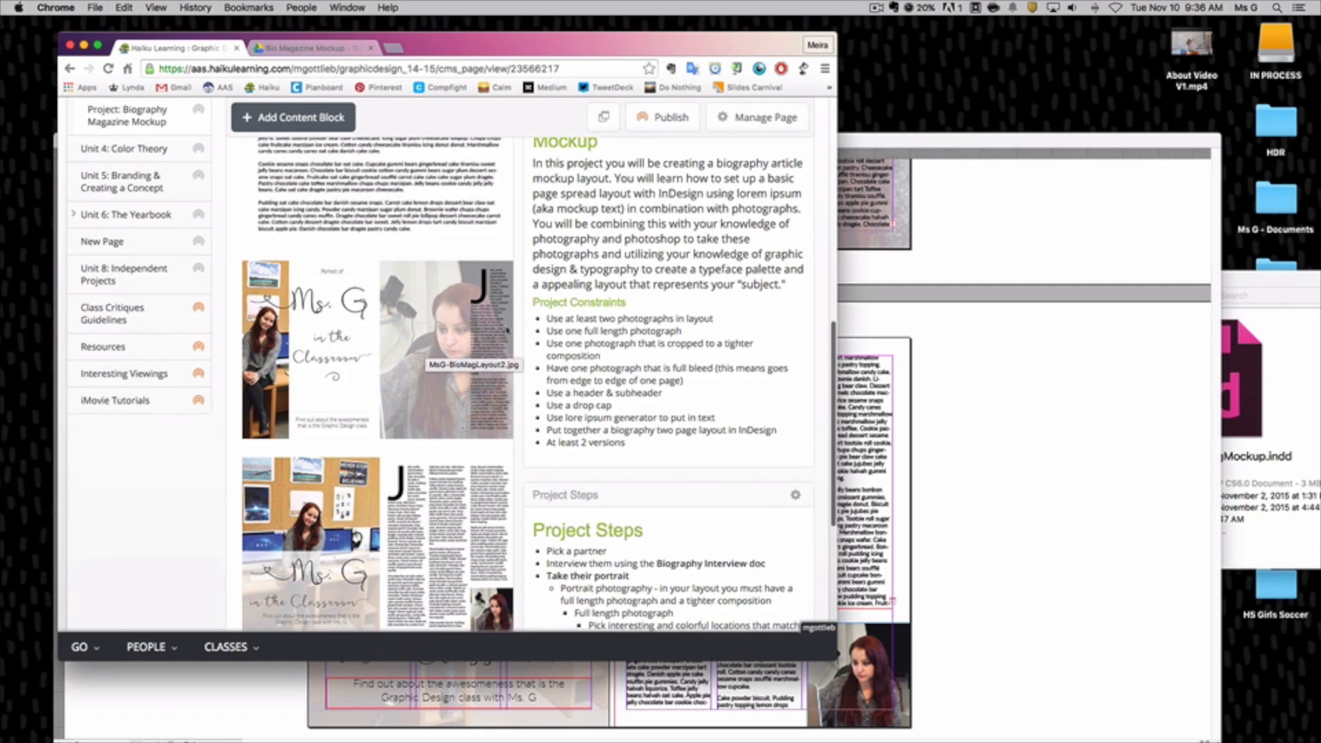
Review the Lorem Ipsum Generators list, the remaining constraints and the Project Steps on the project page
scroll(464, 418, "up", 5)
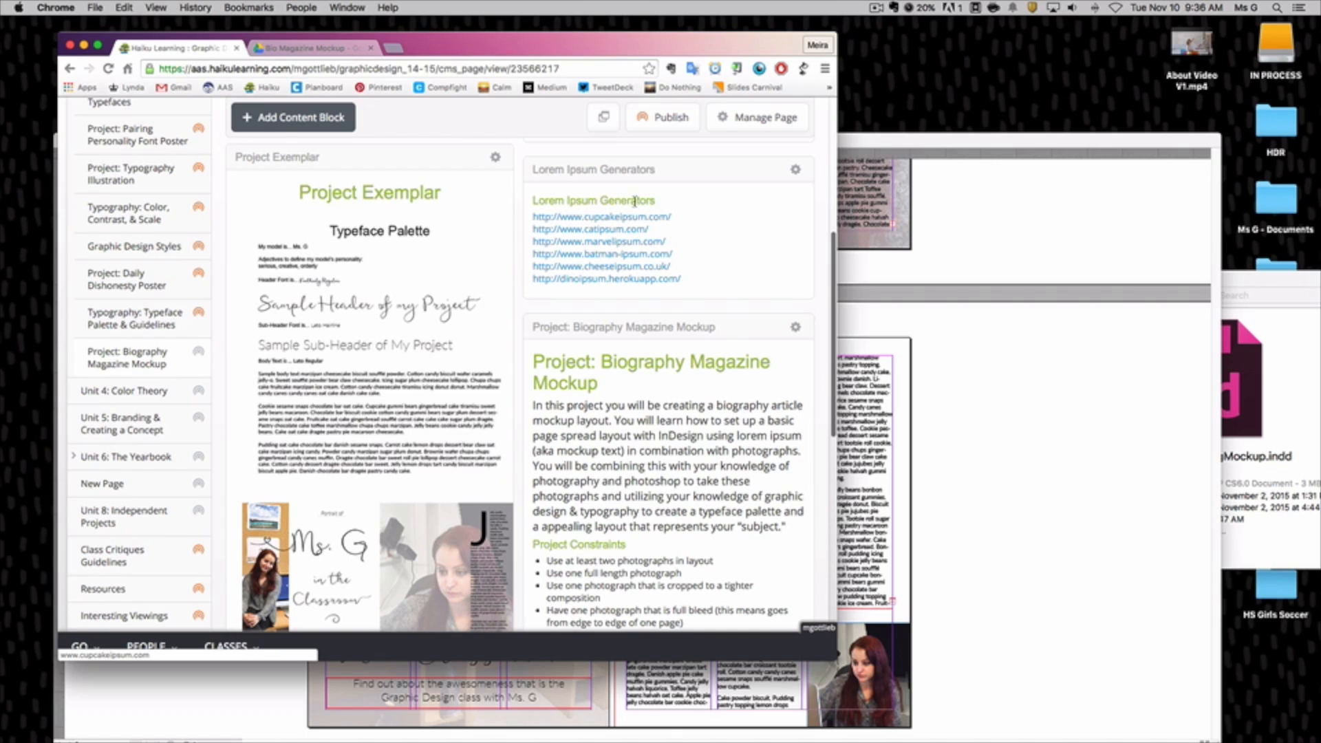
scroll(609, 426, "down", 4)
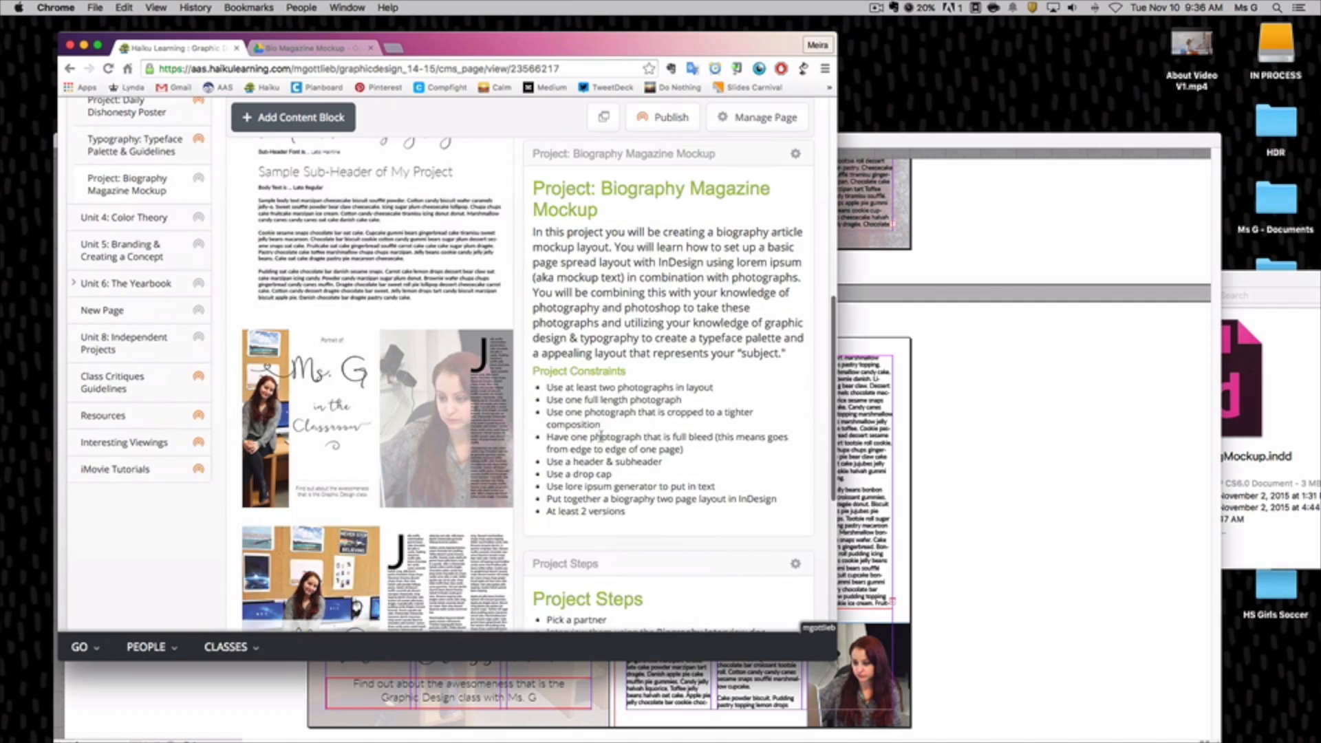
scroll(537, 427, "down", 1)
scroll(537, 428, "down", 3)
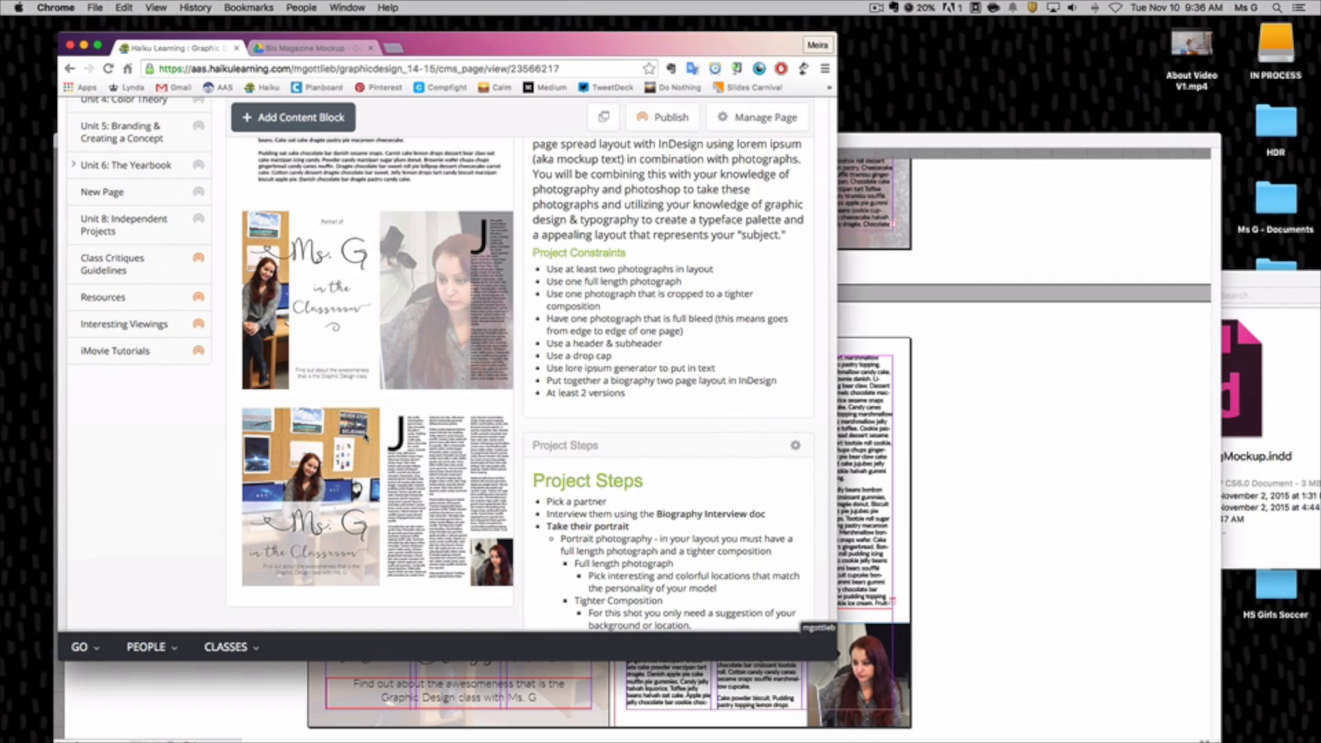
scroll(379, 412, "down", 3)
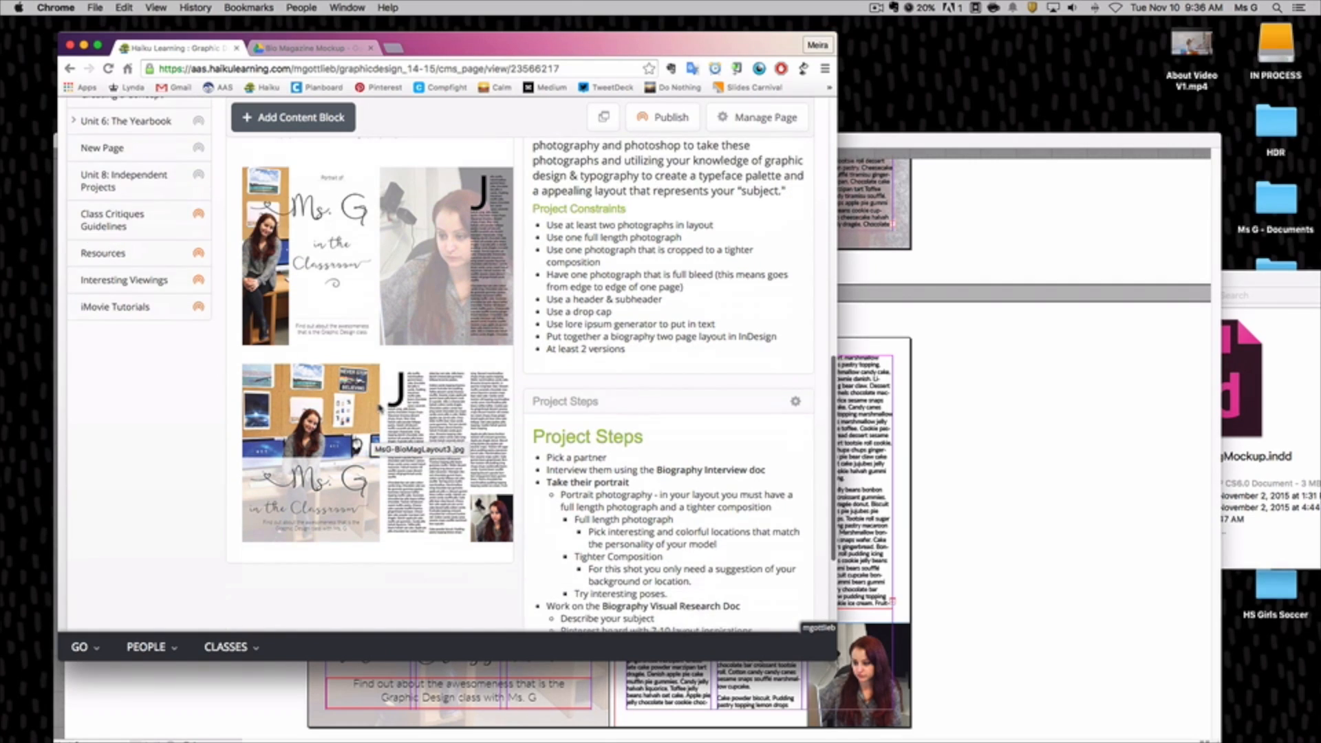
scroll(379, 409, "down", 5)
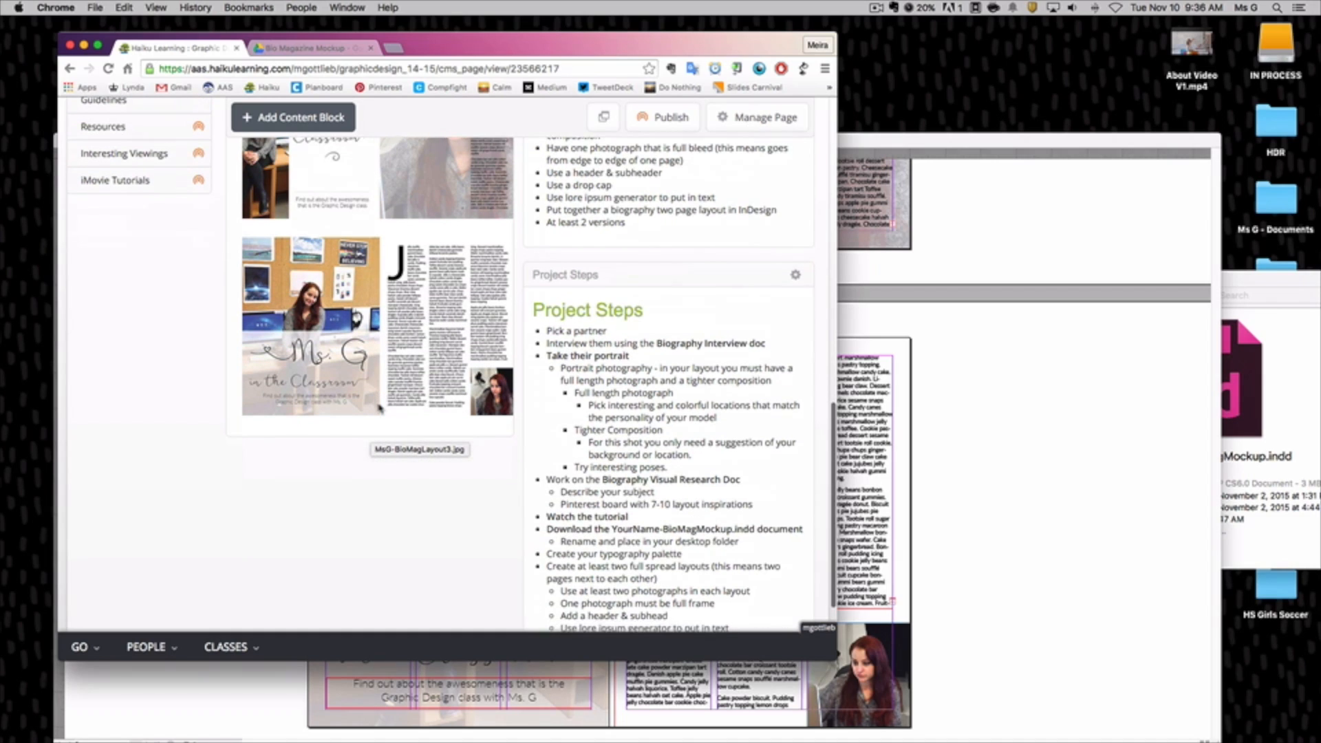
scroll(382, 399, "down", 2)
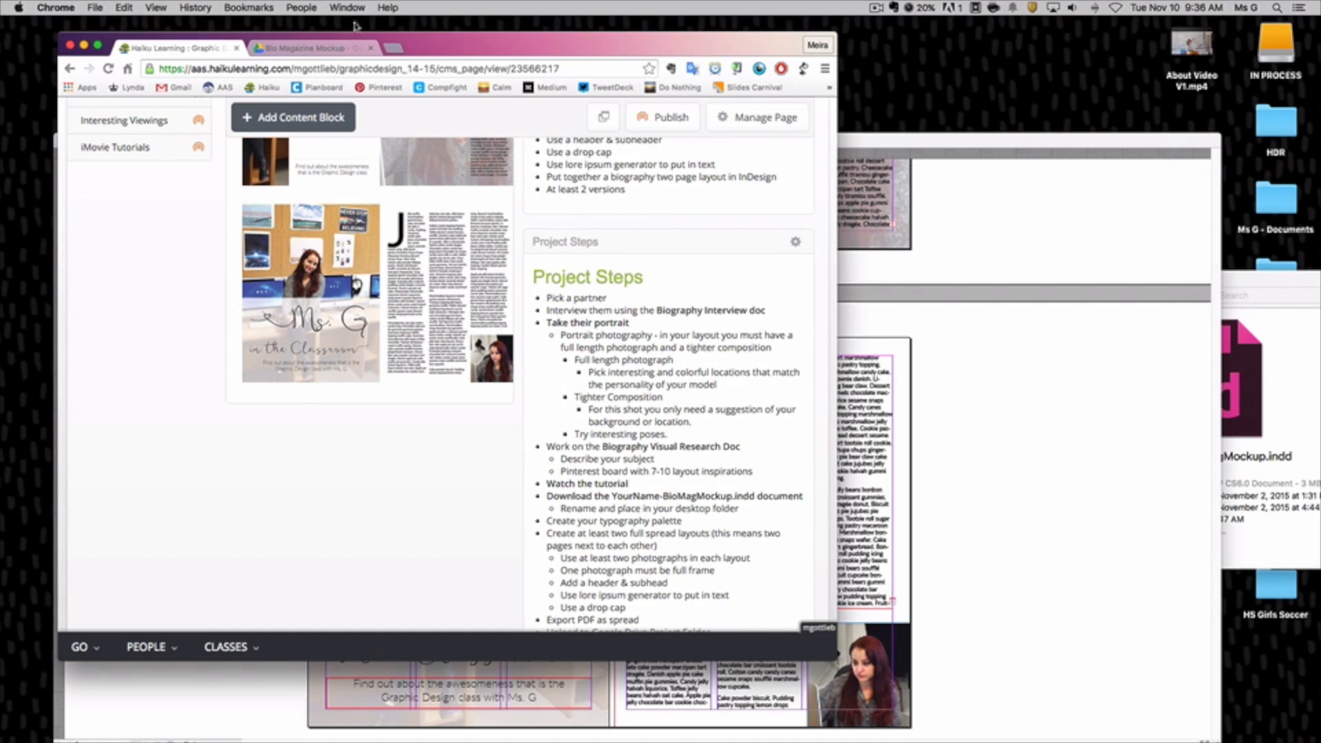
Open the Biography Interview document from the Bio Magazine Mockup folder in Google Drive and read its interview questions
left_click(323, 51)
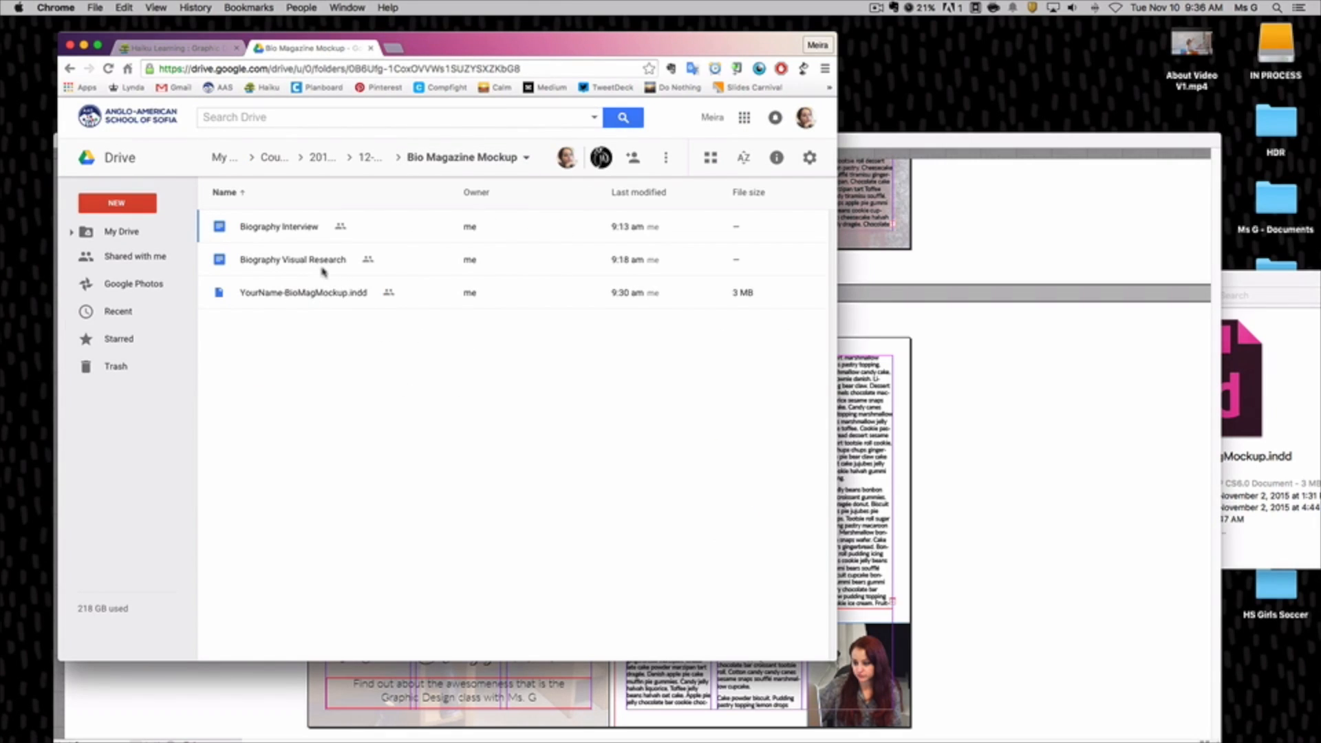
double_click(288, 229)
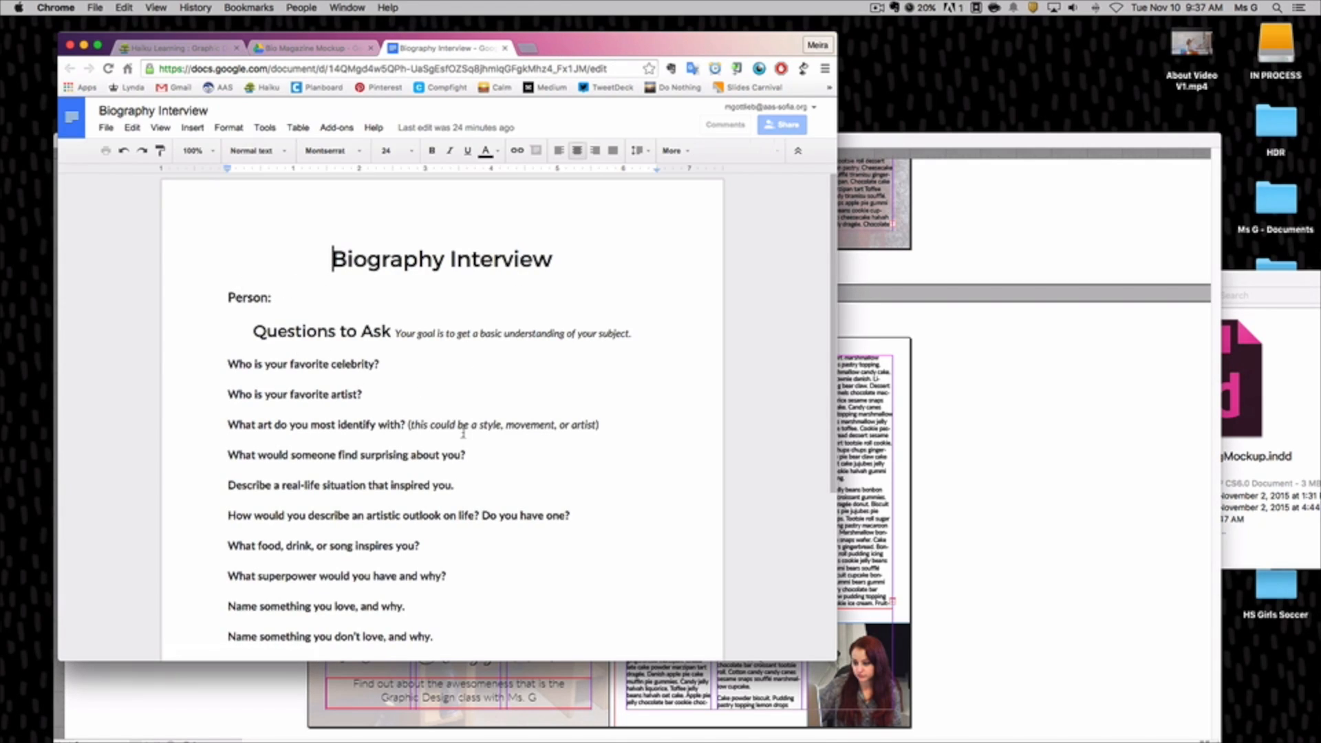
scroll(451, 413, "down", 5)
scroll(448, 407, "up", 2)
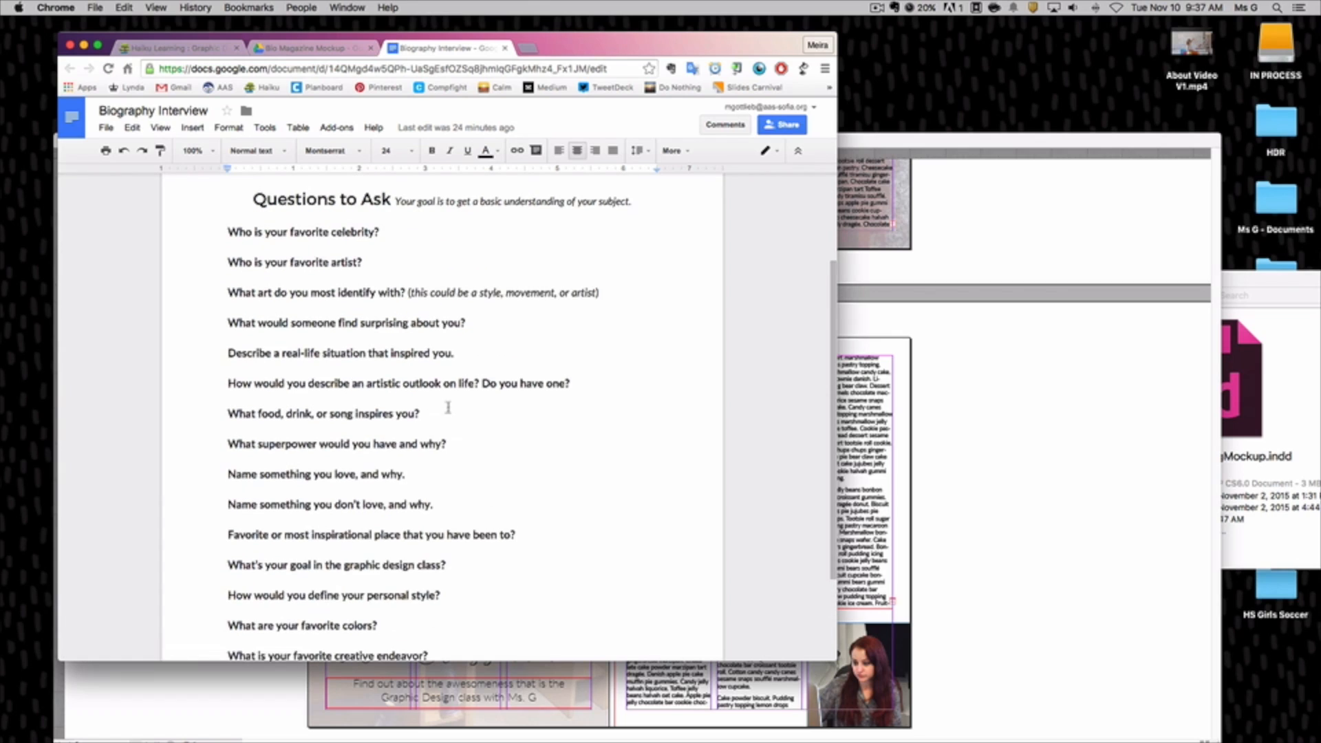
scroll(475, 205, "up", 1)
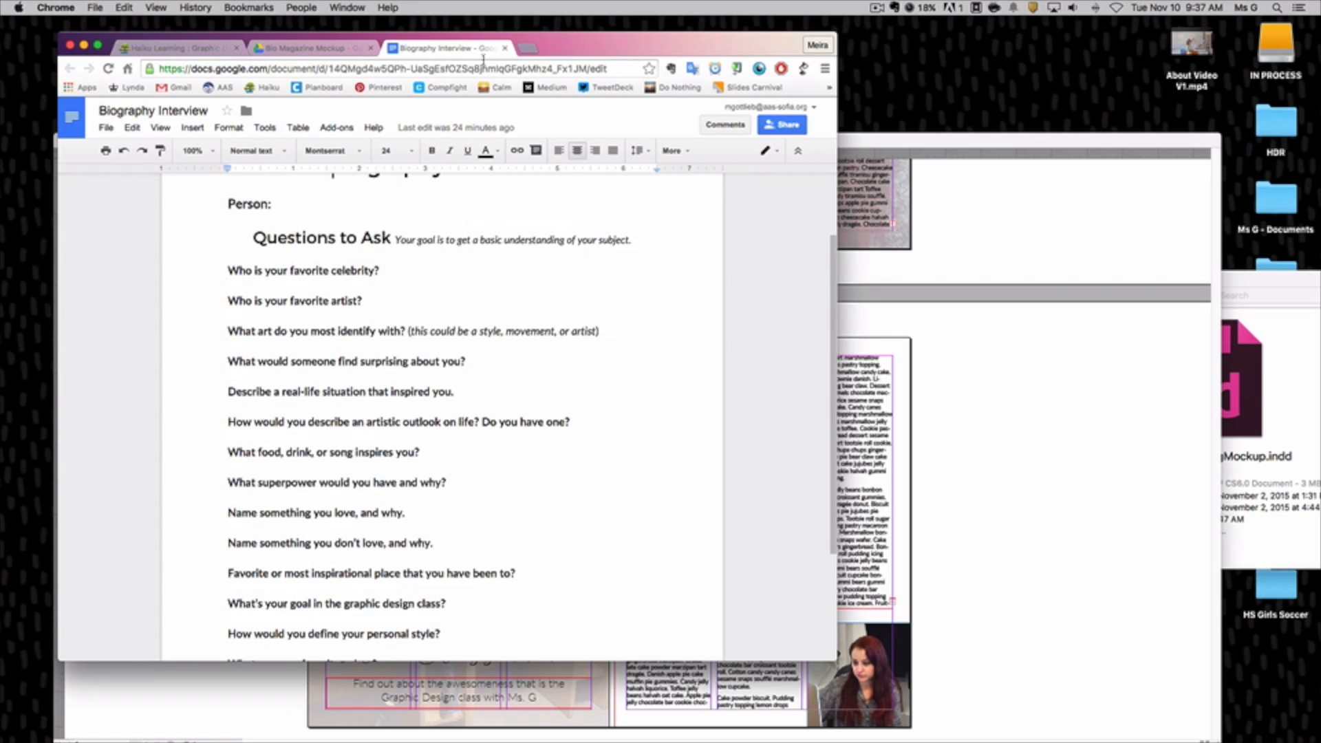
Close the interview document, review the Biography Visual Research document, return to the Drive folder and select YourName-BioMagMockup.indd
left_click(504, 49)
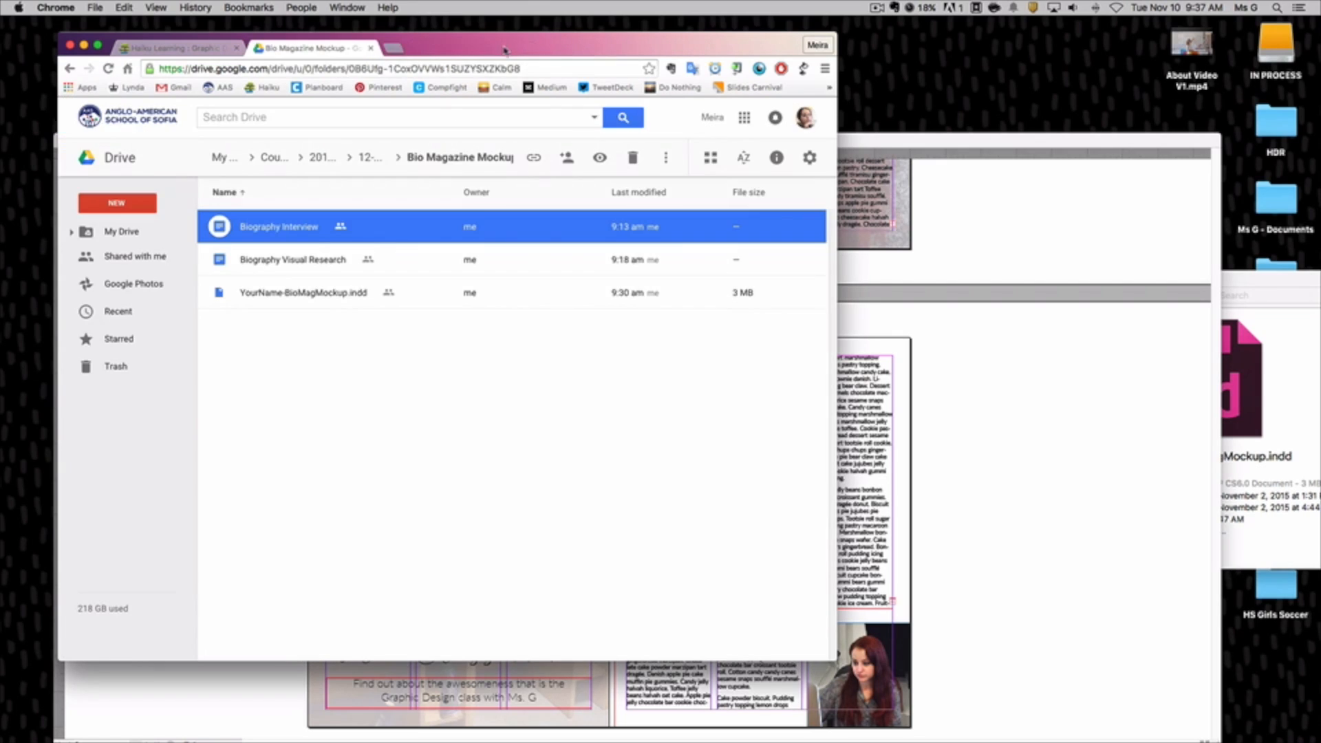
double_click(353, 259)
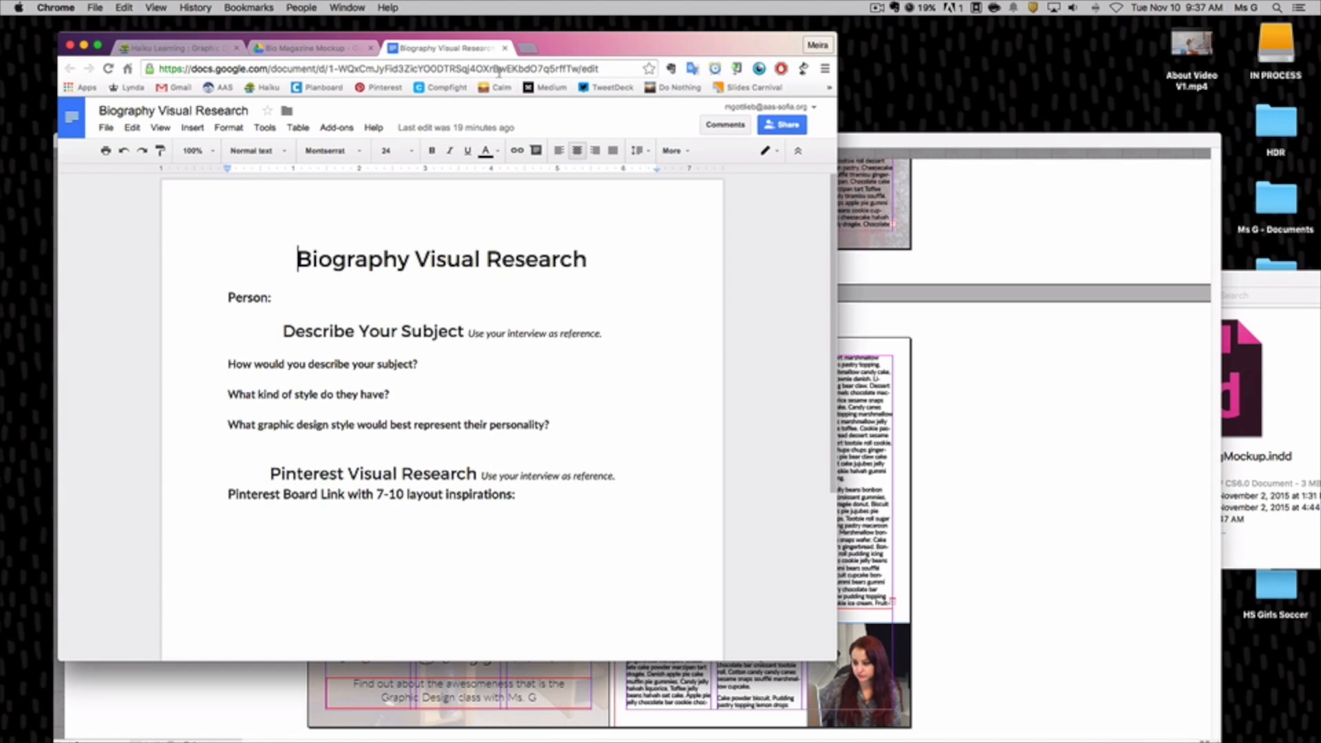
left_click(504, 48)
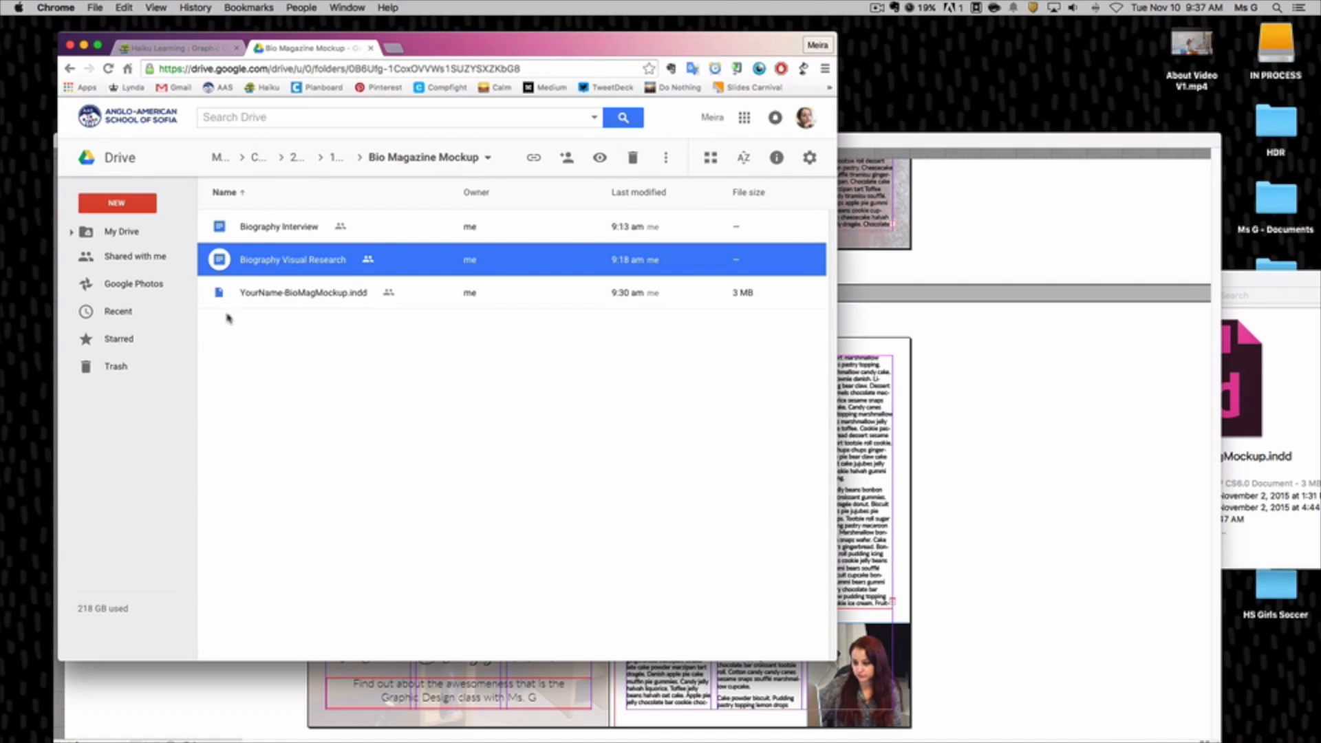
left_click(302, 306)
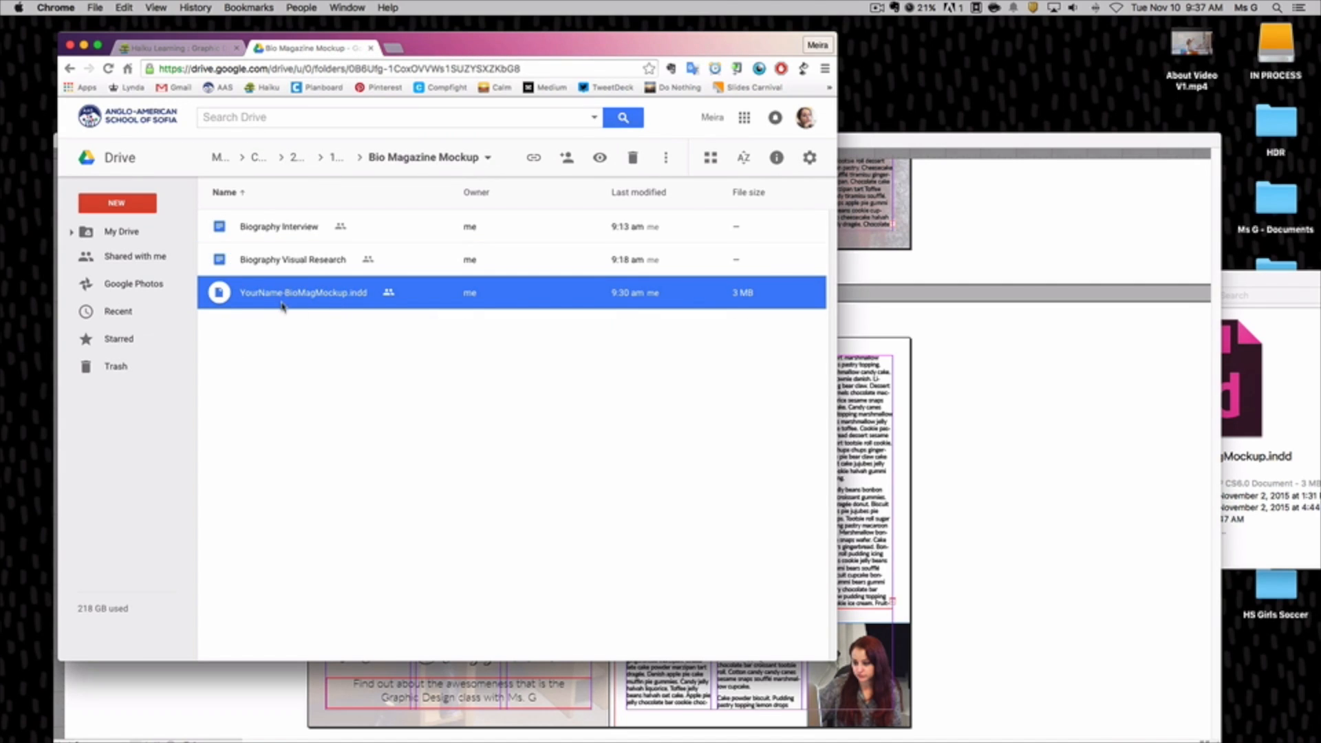
Switch to Finder and show the YourName-BioMagMockup.indd template and the Project Exemplar folder inside Bio Magazine Layout
left_click(1232, 279)
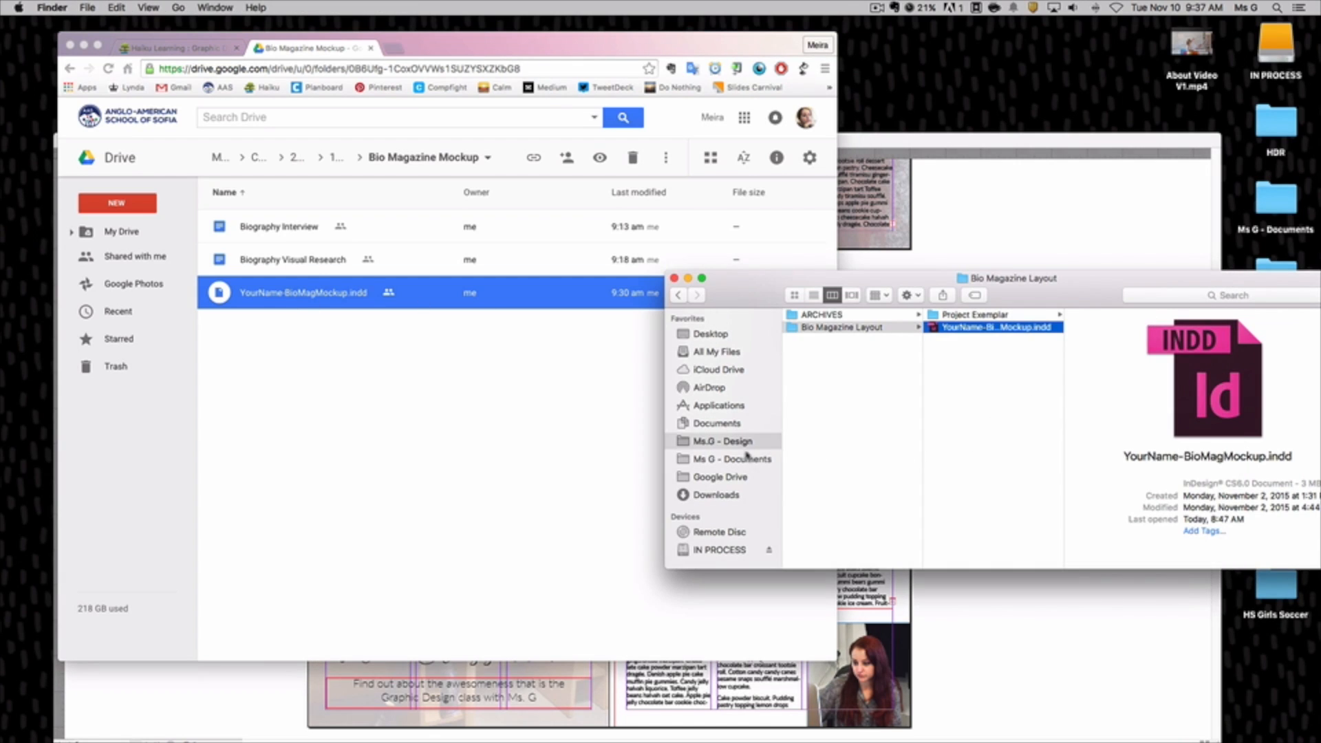
left_click(860, 354)
left_click(860, 328)
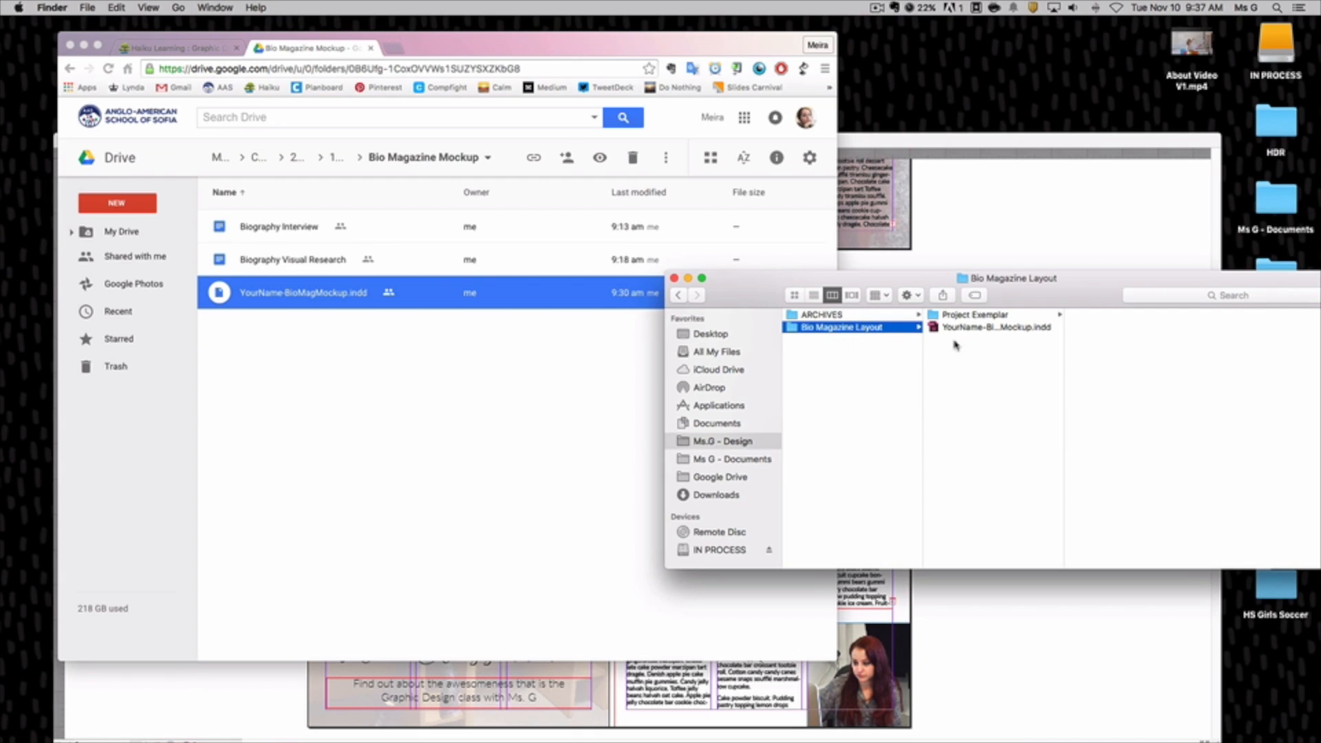
left_click(982, 331)
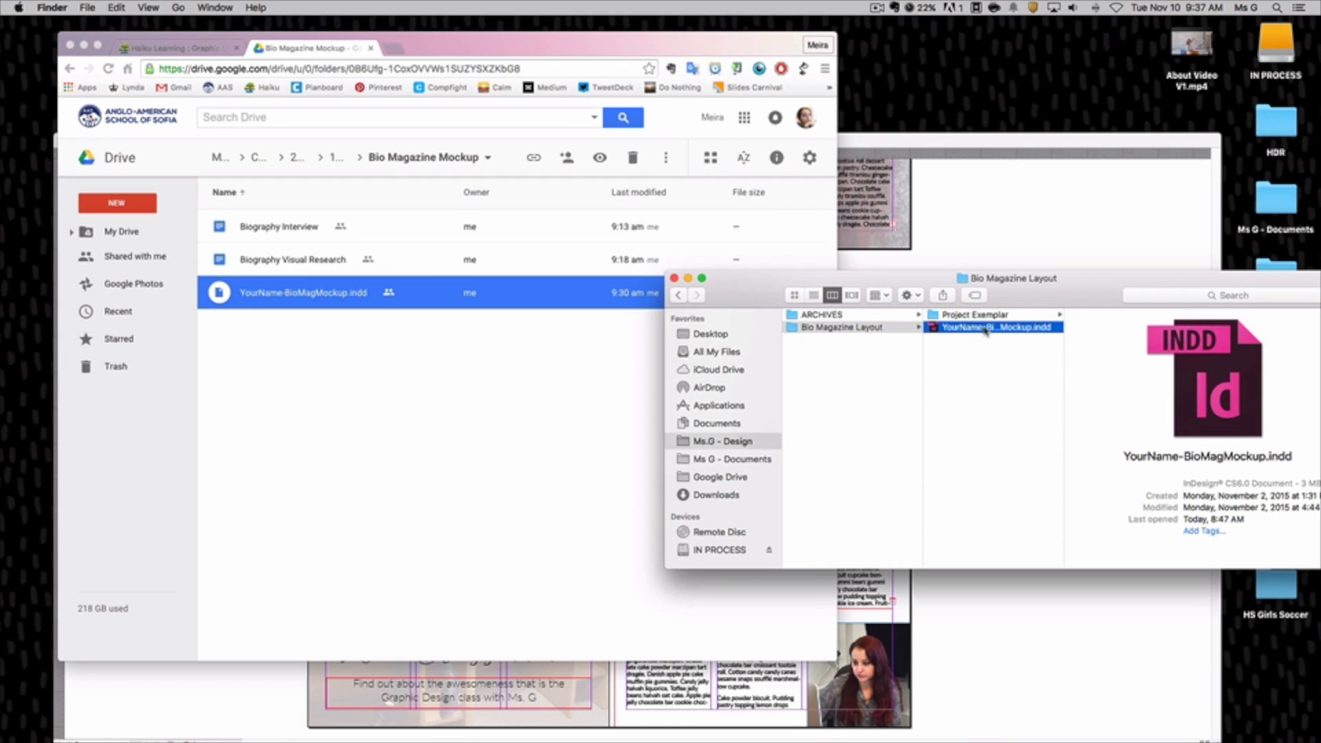
left_click(972, 315)
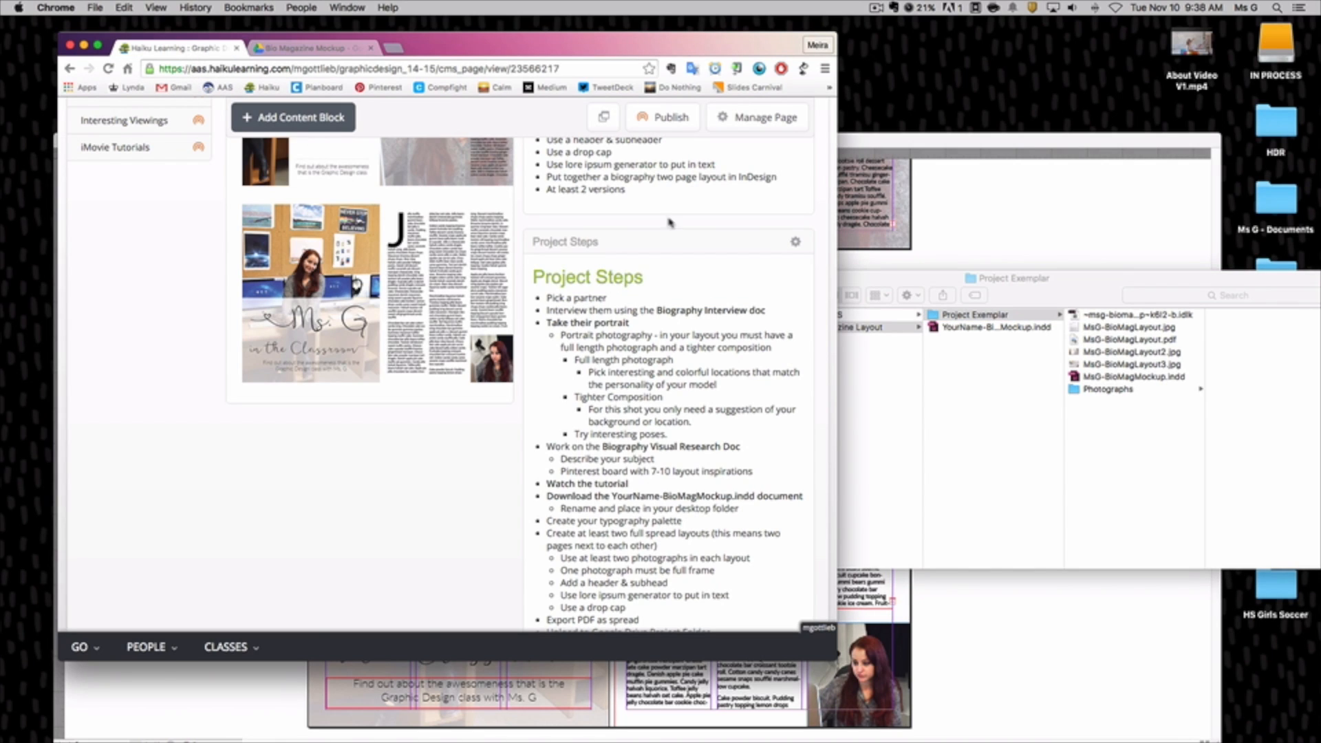
Switch to InDesign and review the Typeface Palette page of the exemplar, selecting its text frame
left_click(1012, 227)
scroll(798, 431, "up", 5)
scroll(798, 432, "up", 5)
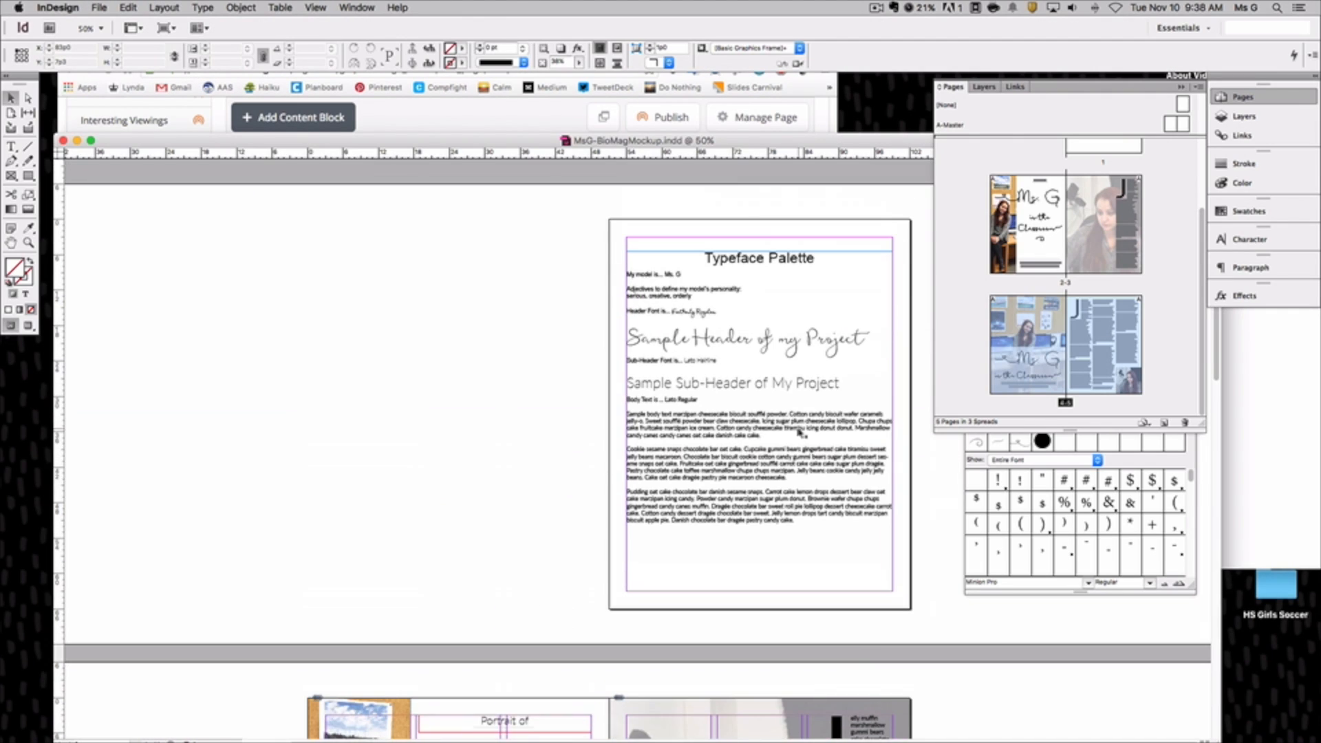
scroll(798, 431, "down", 1)
scroll(757, 419, "up", 1)
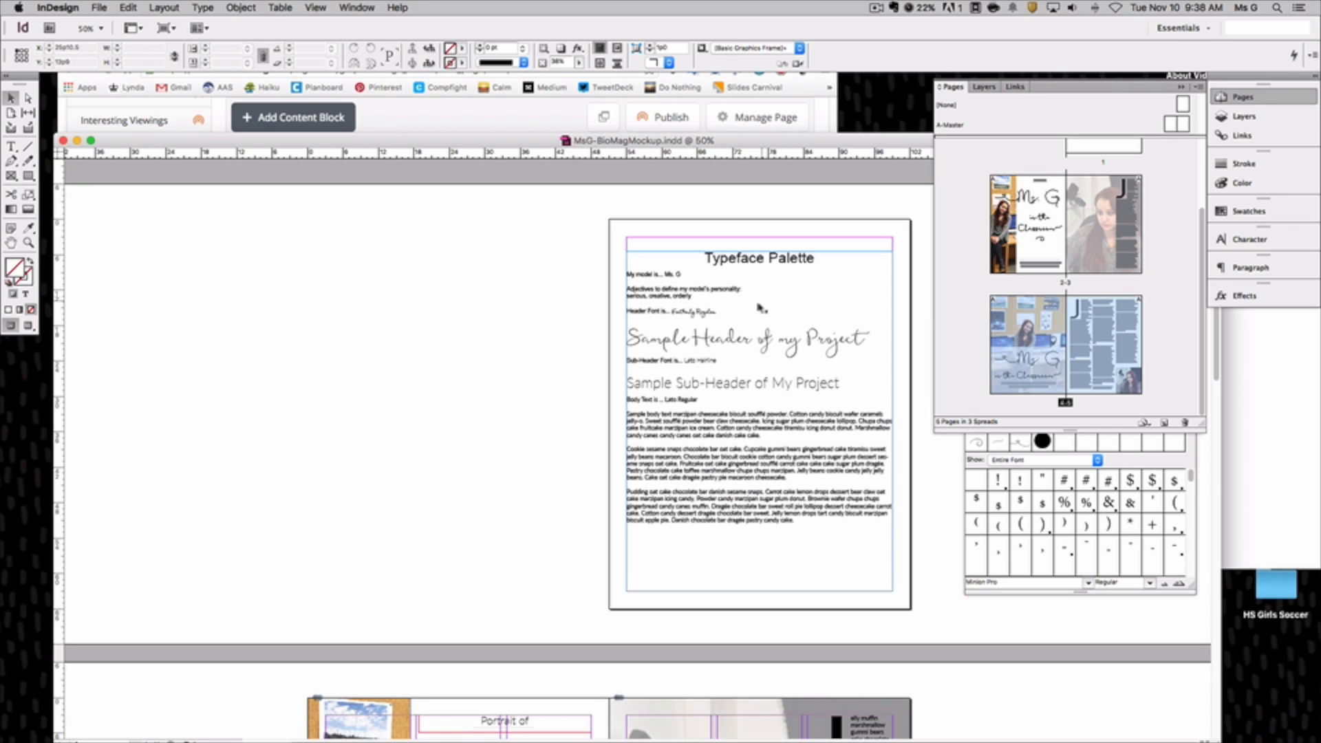
left_click(695, 316)
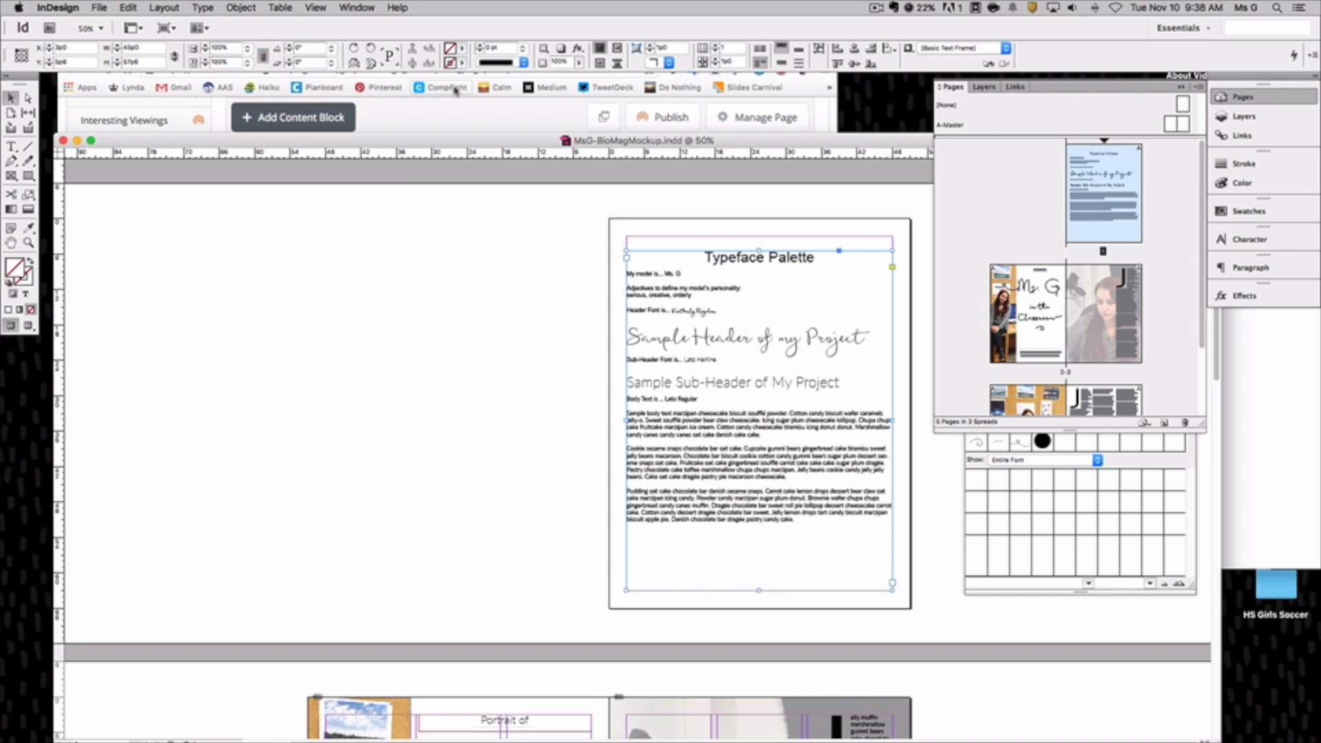
Switch to Chrome and review the Finding Fonts for Your Project links on the Haiku Learning project page
left_click(445, 121)
scroll(589, 289, "up", 5)
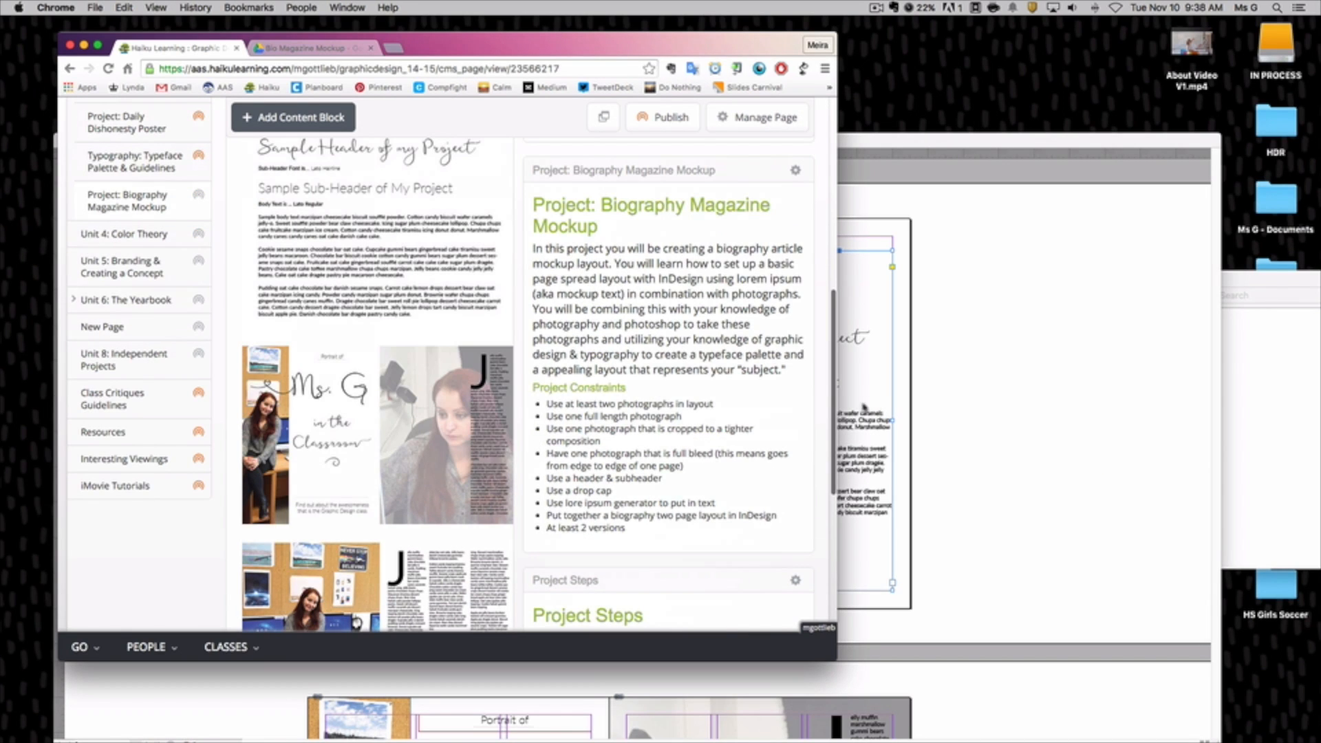
scroll(716, 383, "up", 8)
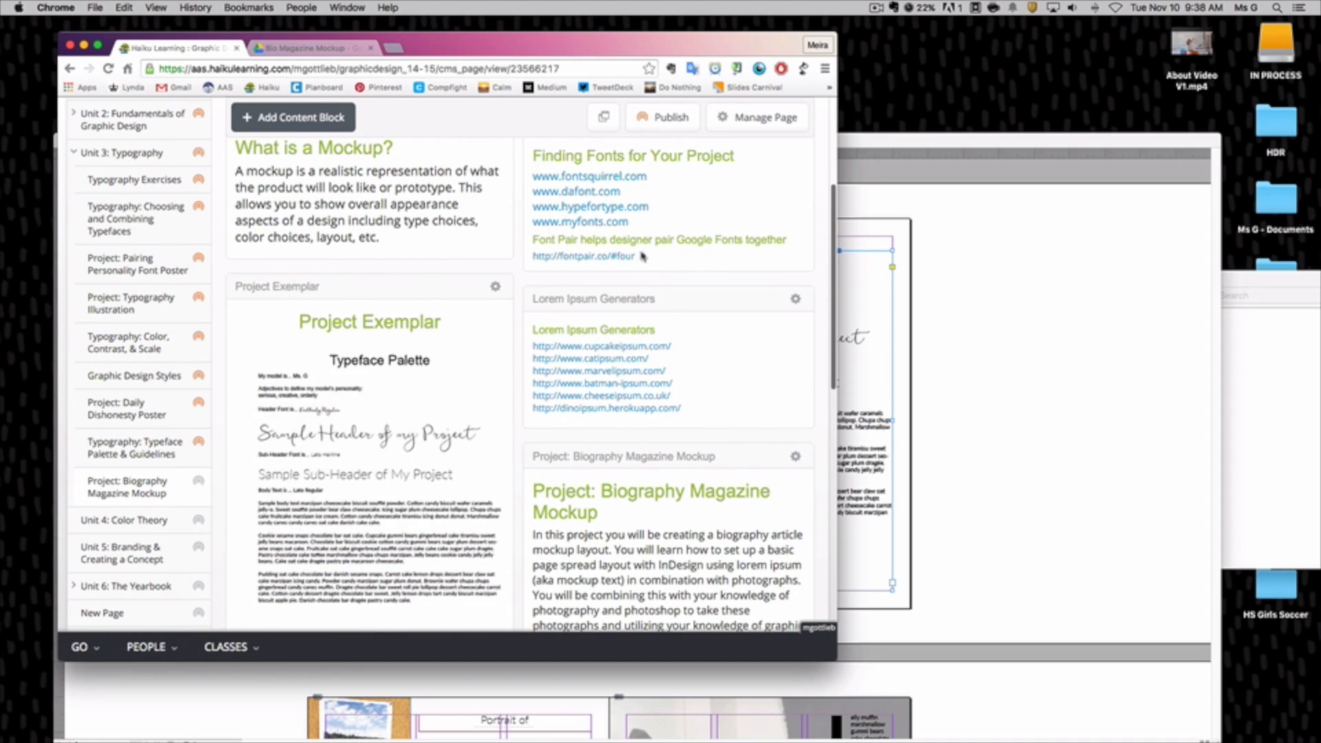
scroll(632, 258, "up", 1)
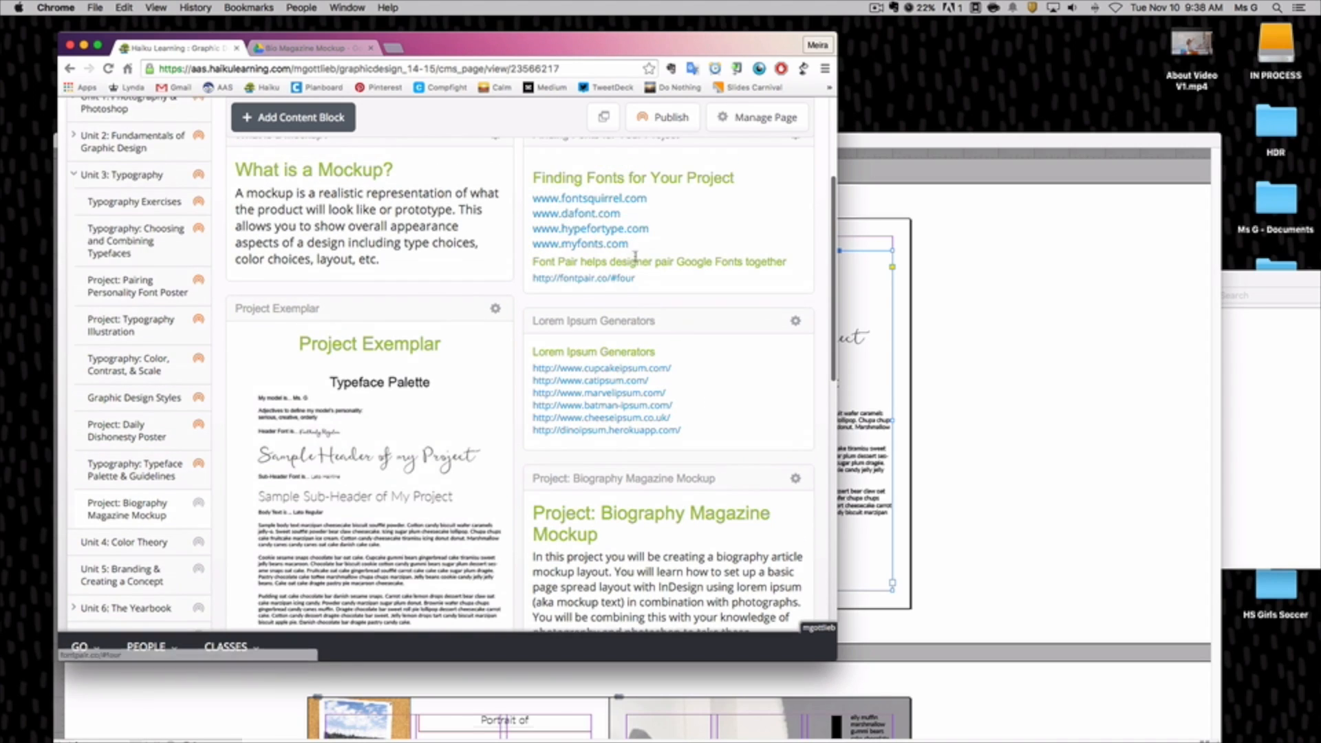
scroll(634, 260, "up", 1)
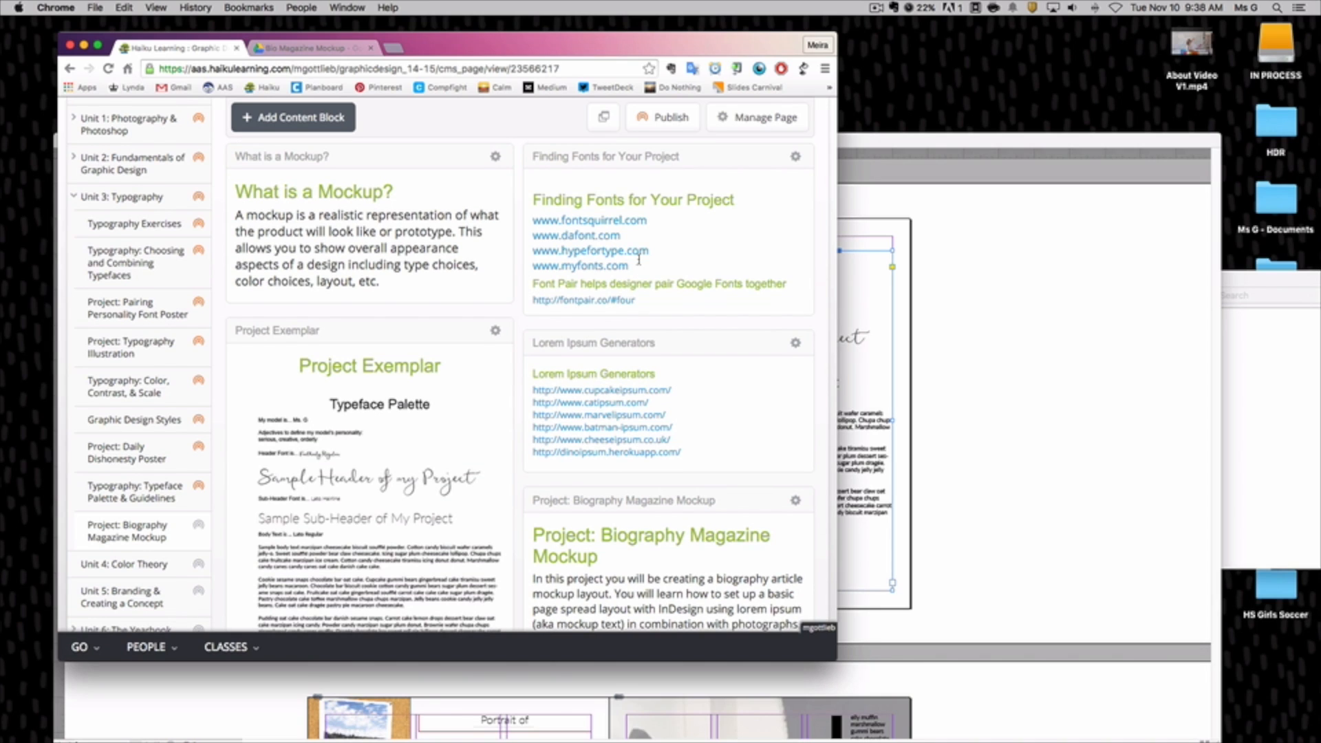
scroll(639, 260, "down", 3)
Open the YourName-BioMagMockup.indd template from Finder in InDesign and show its Typeface Palette page
left_click(1071, 398)
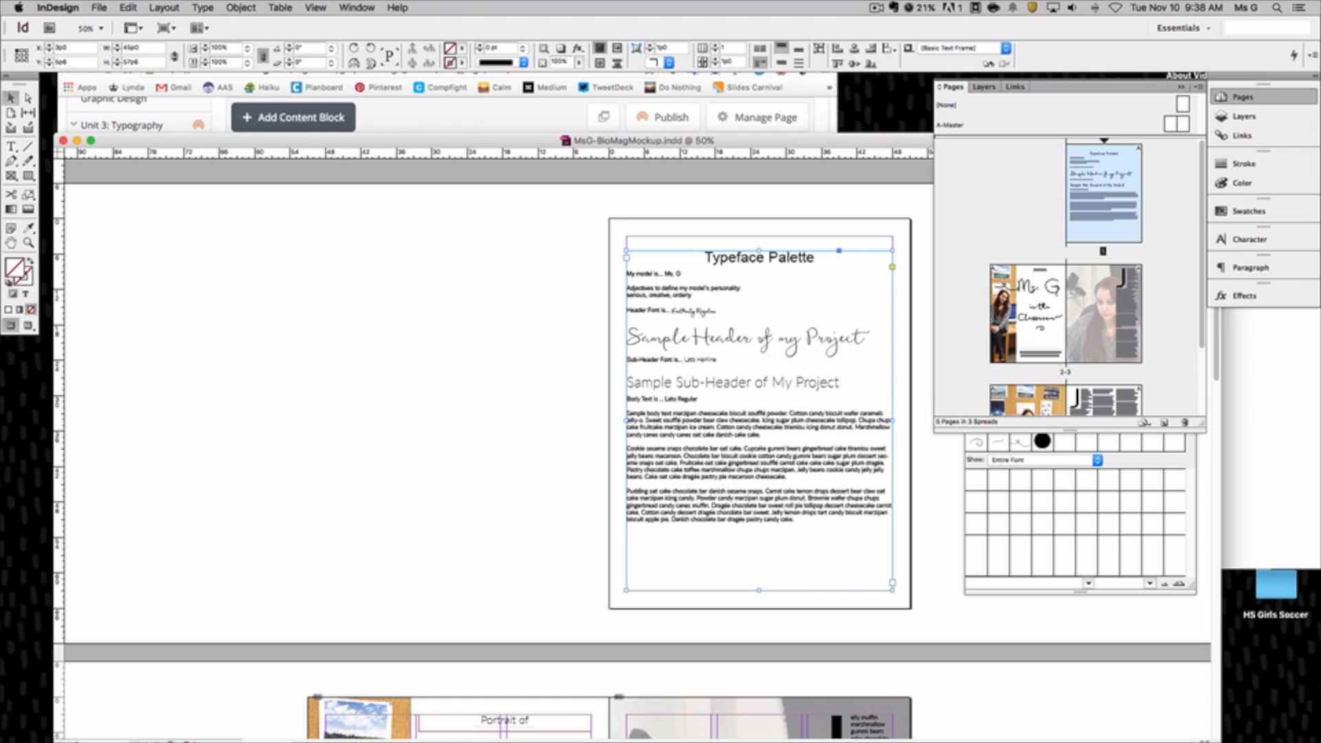
left_click(63, 717)
double_click(965, 328)
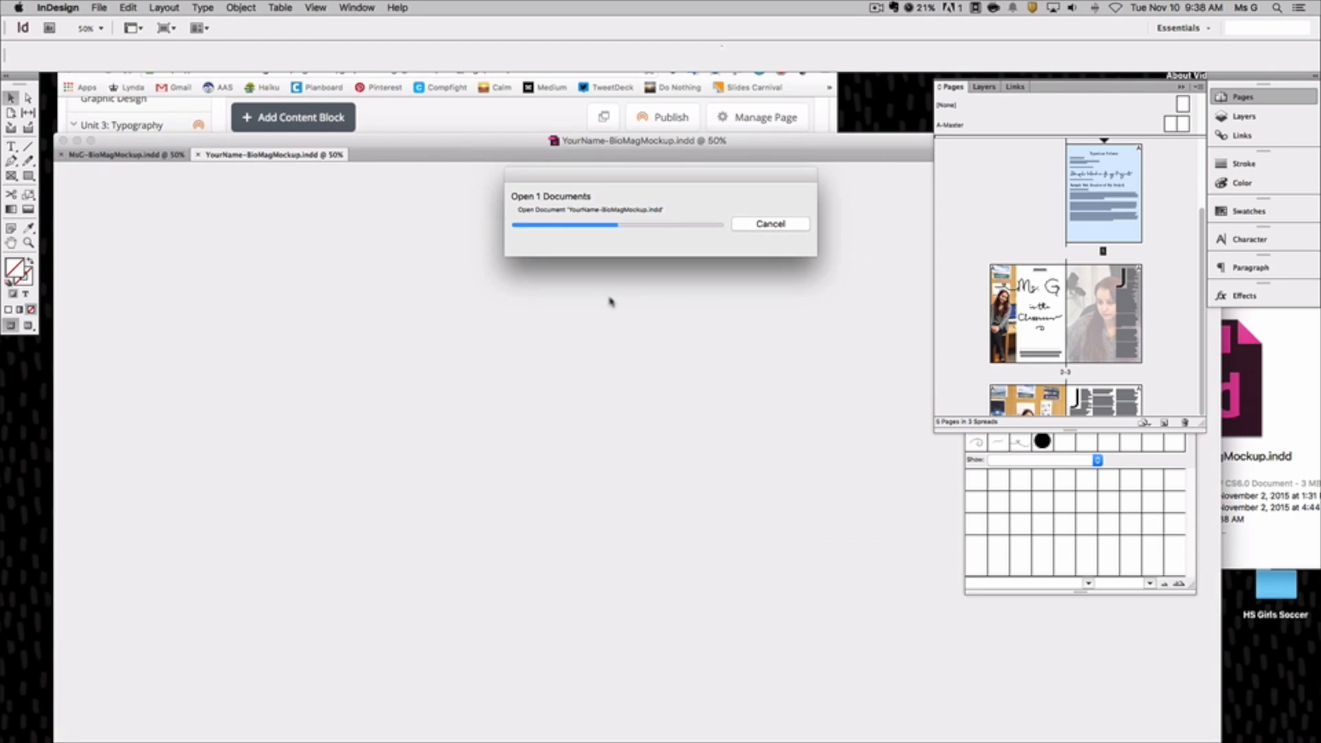
scroll(539, 299, "up", 10)
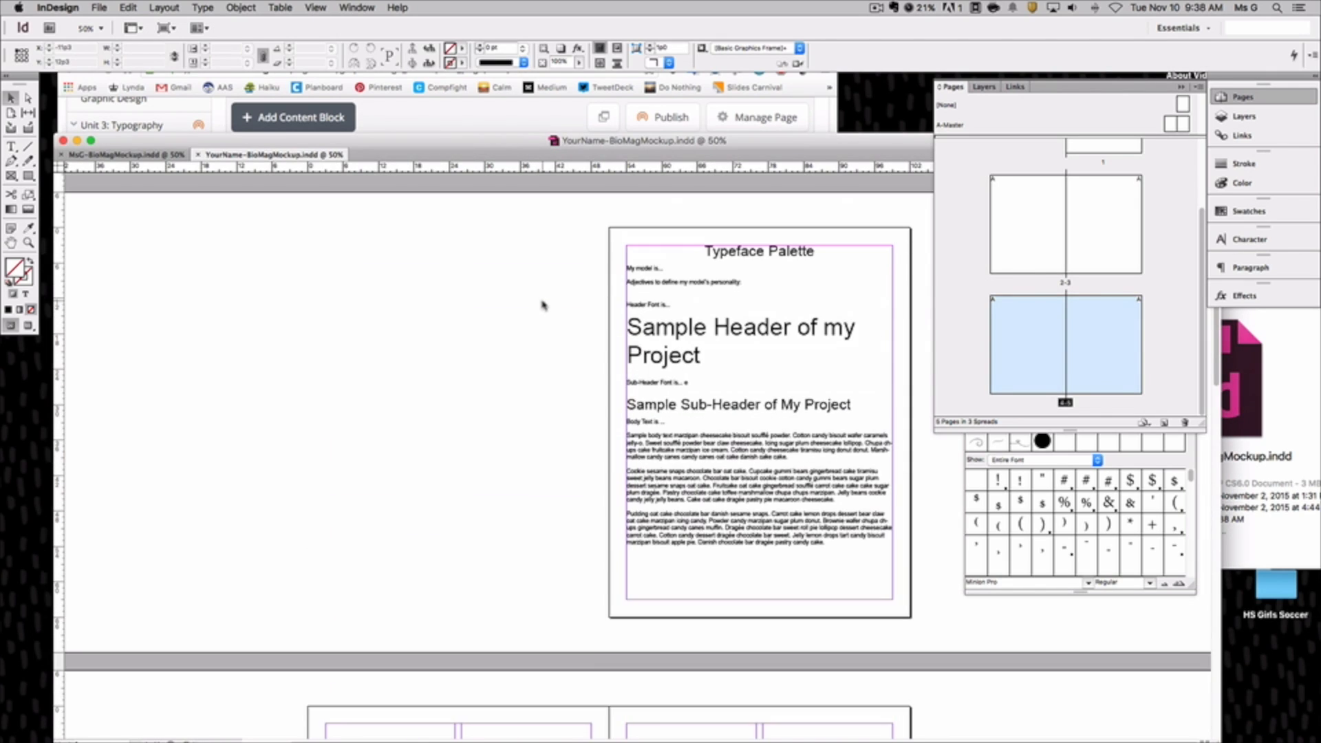
Place the text cursor after "Header Font is..." in the template and highlight the "Sample Header of my Project" text
left_click(656, 318)
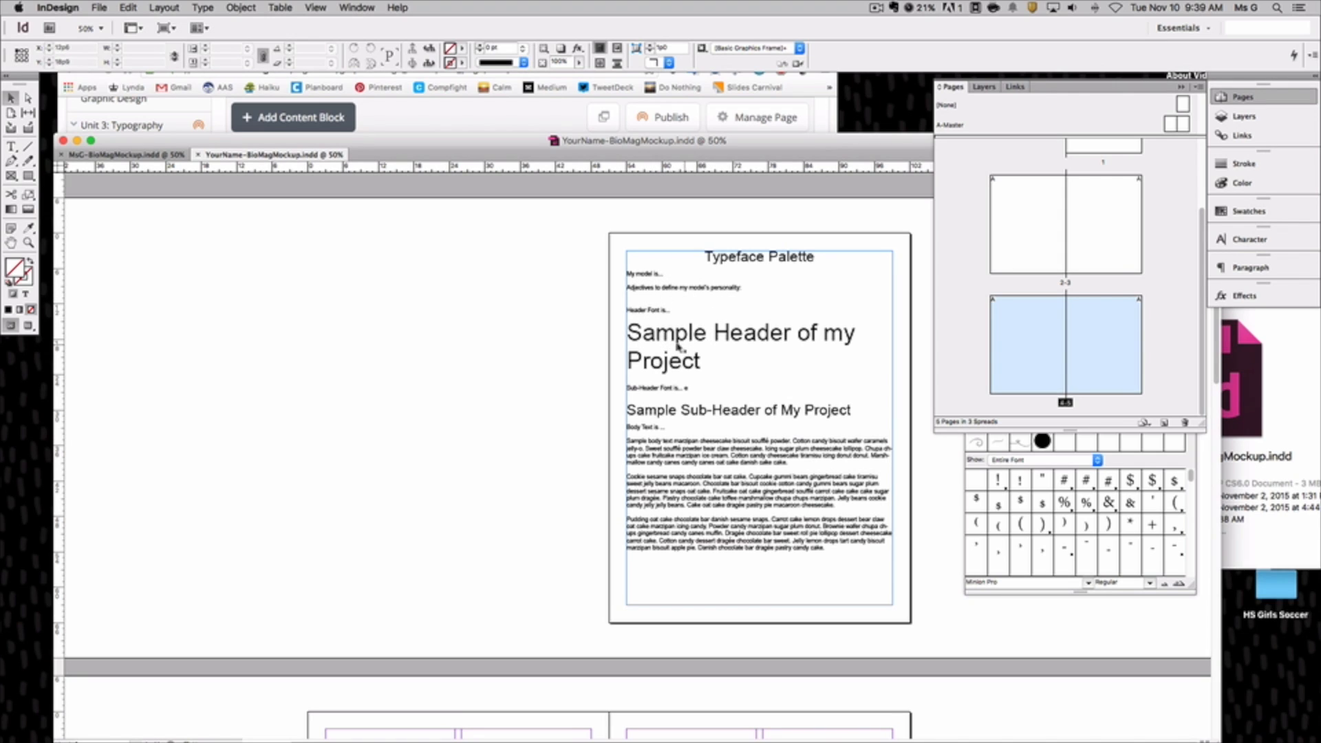
left_click(656, 337)
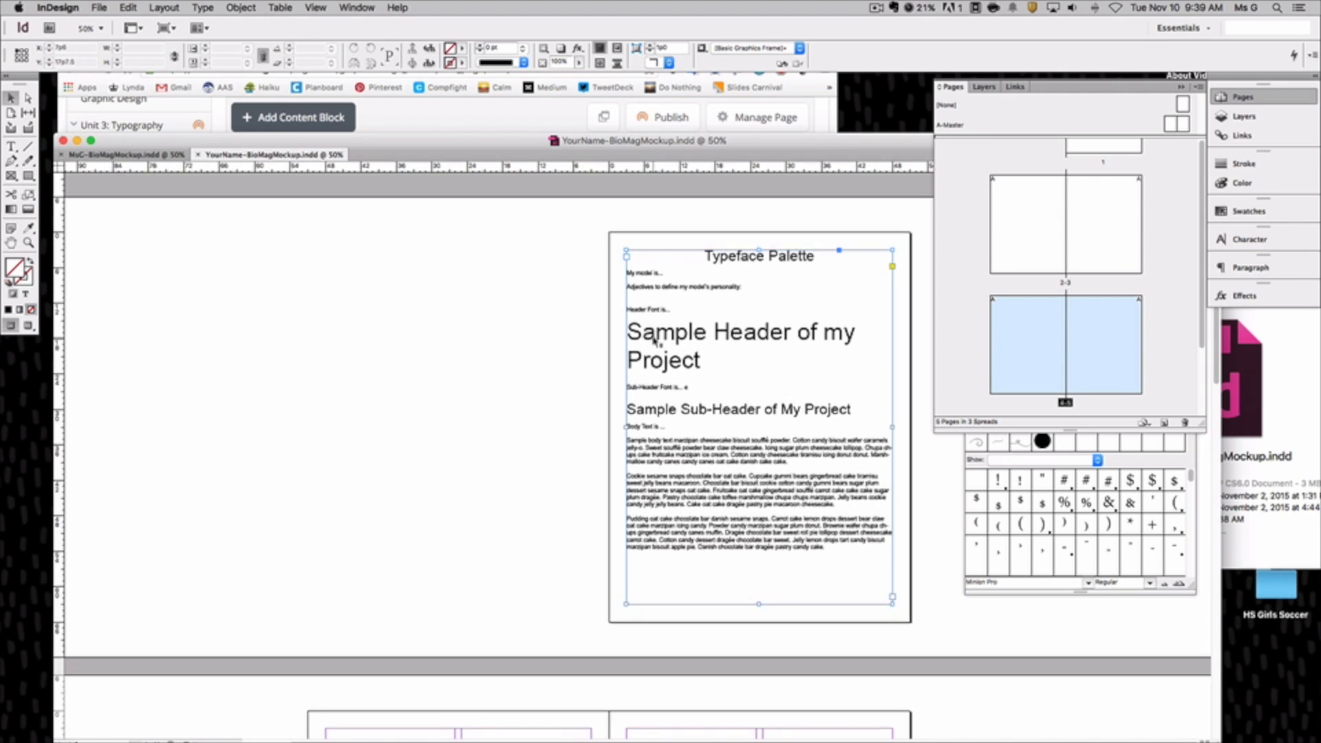
double_click(675, 309)
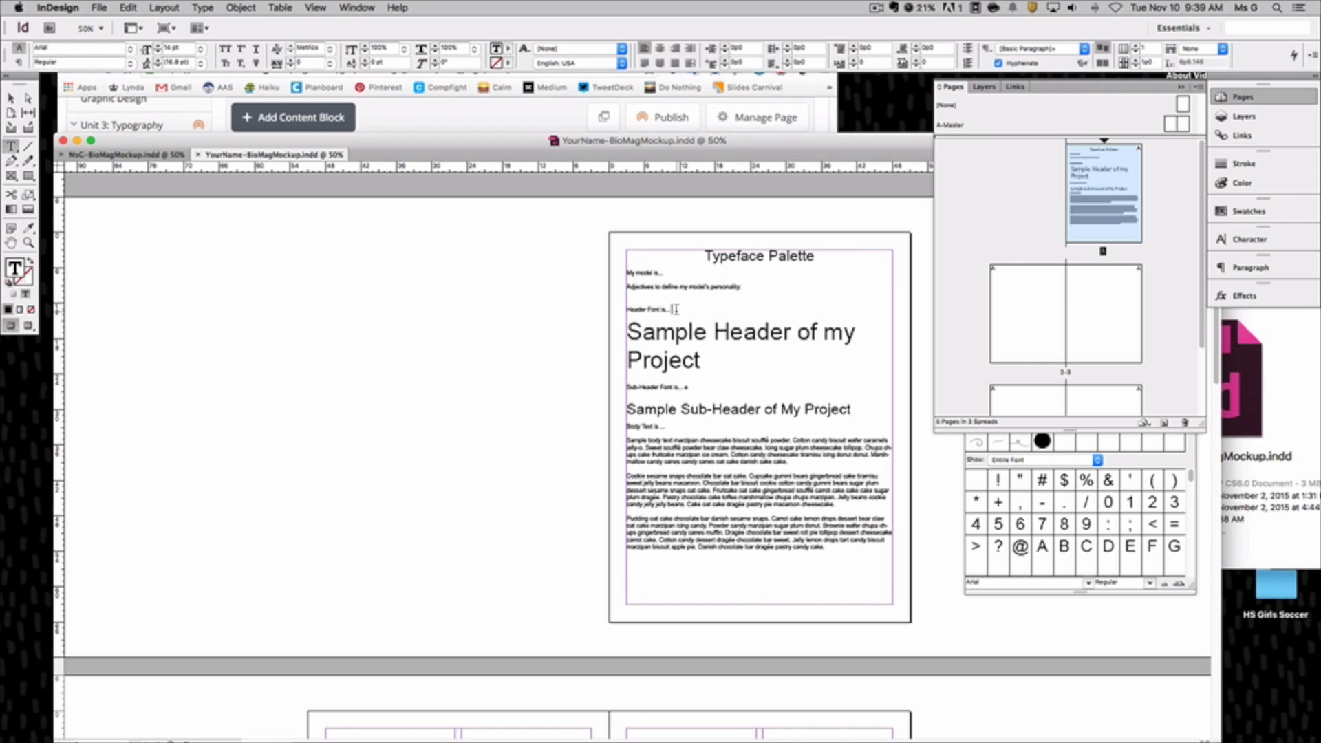
left_click_drag(701, 361, 627, 324)
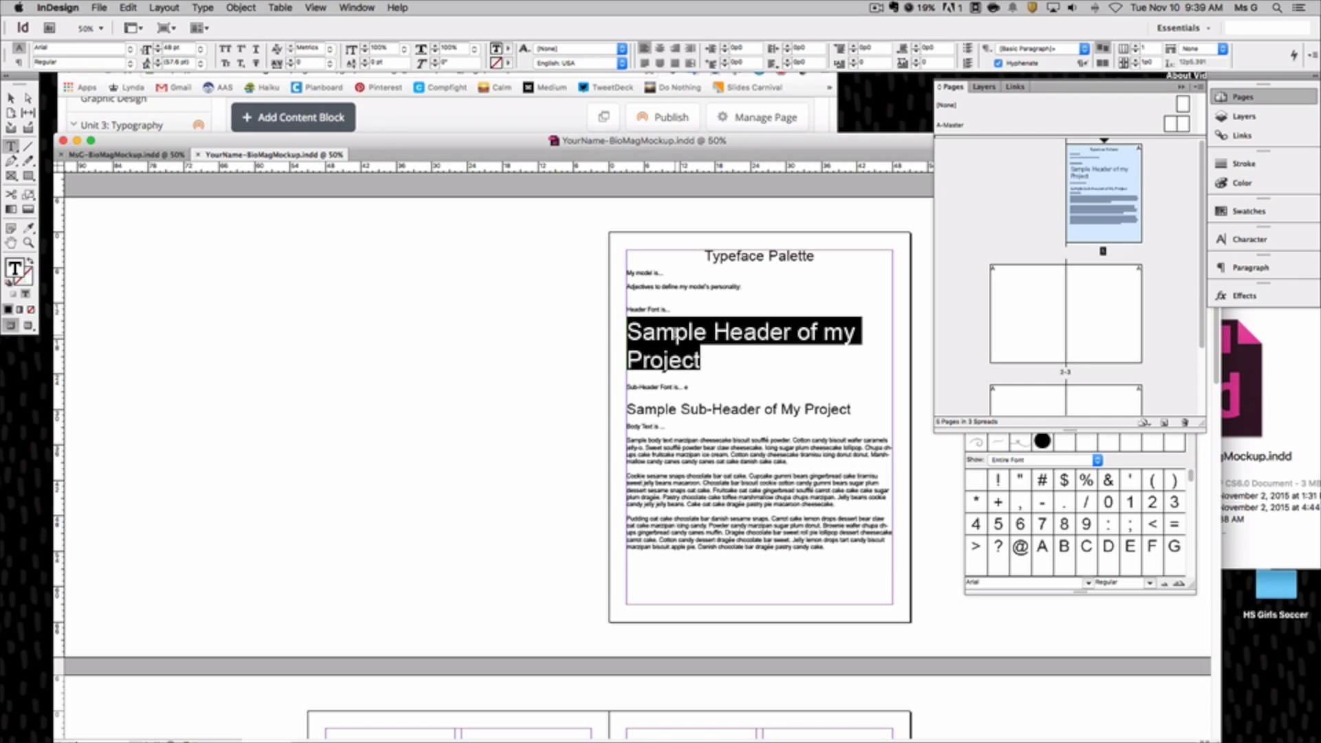
Delete the stray "e" after "Sub-Header Font is..." and point out the sub-header sample and the "Body Text is ..." line
left_click(693, 388)
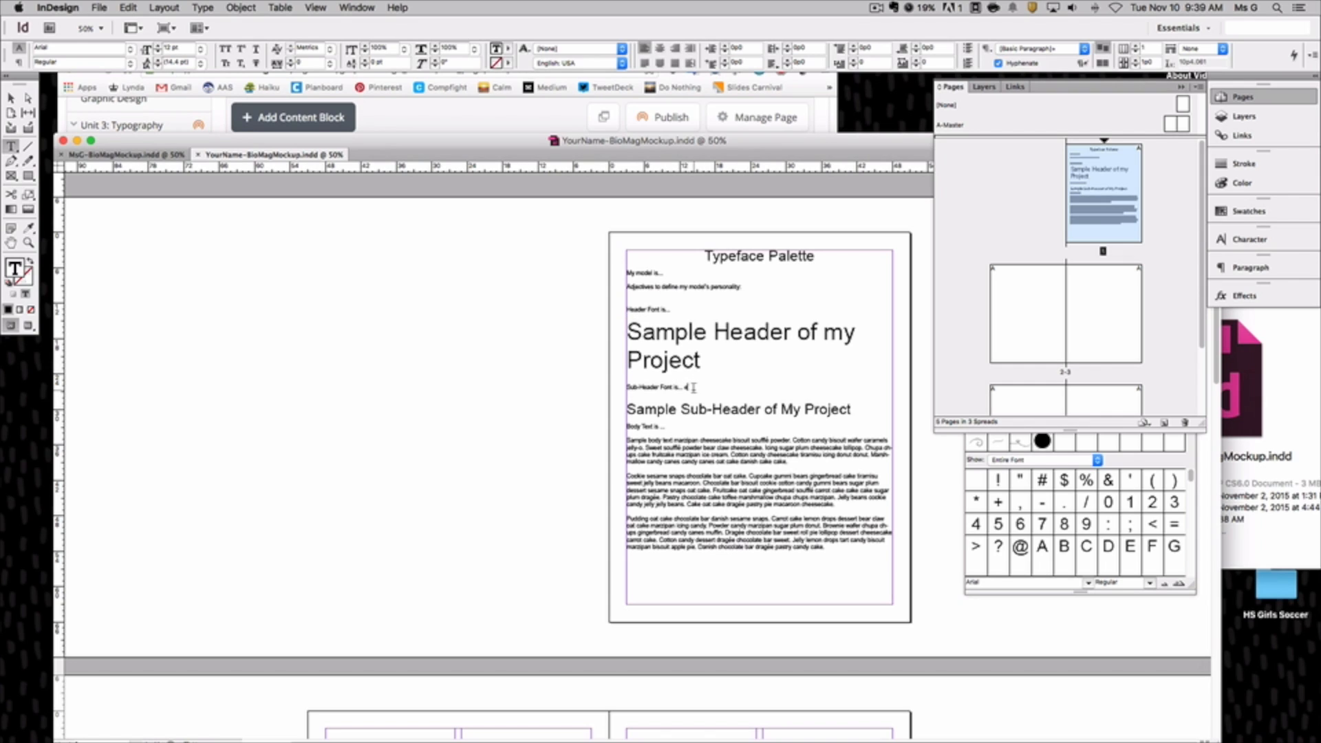
key("BackSpace")
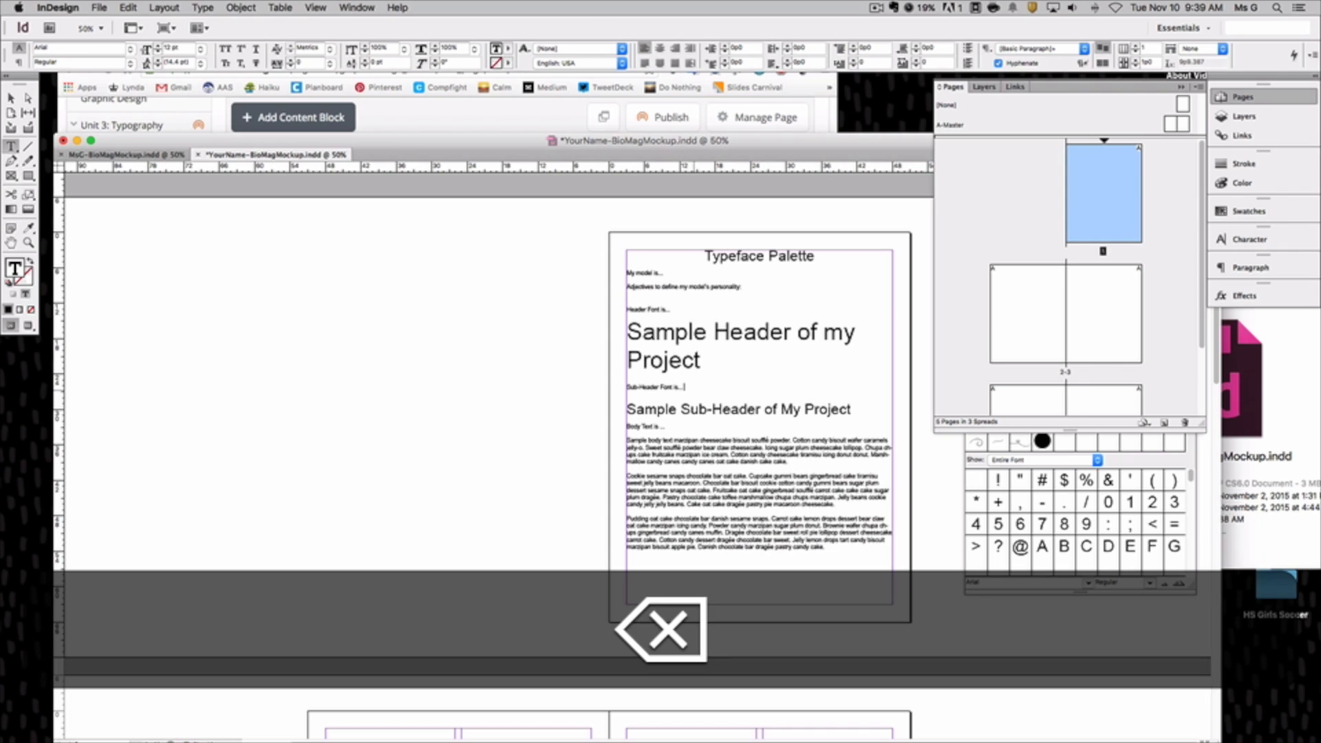
left_click_drag(651, 410, 833, 413)
left_click(677, 427)
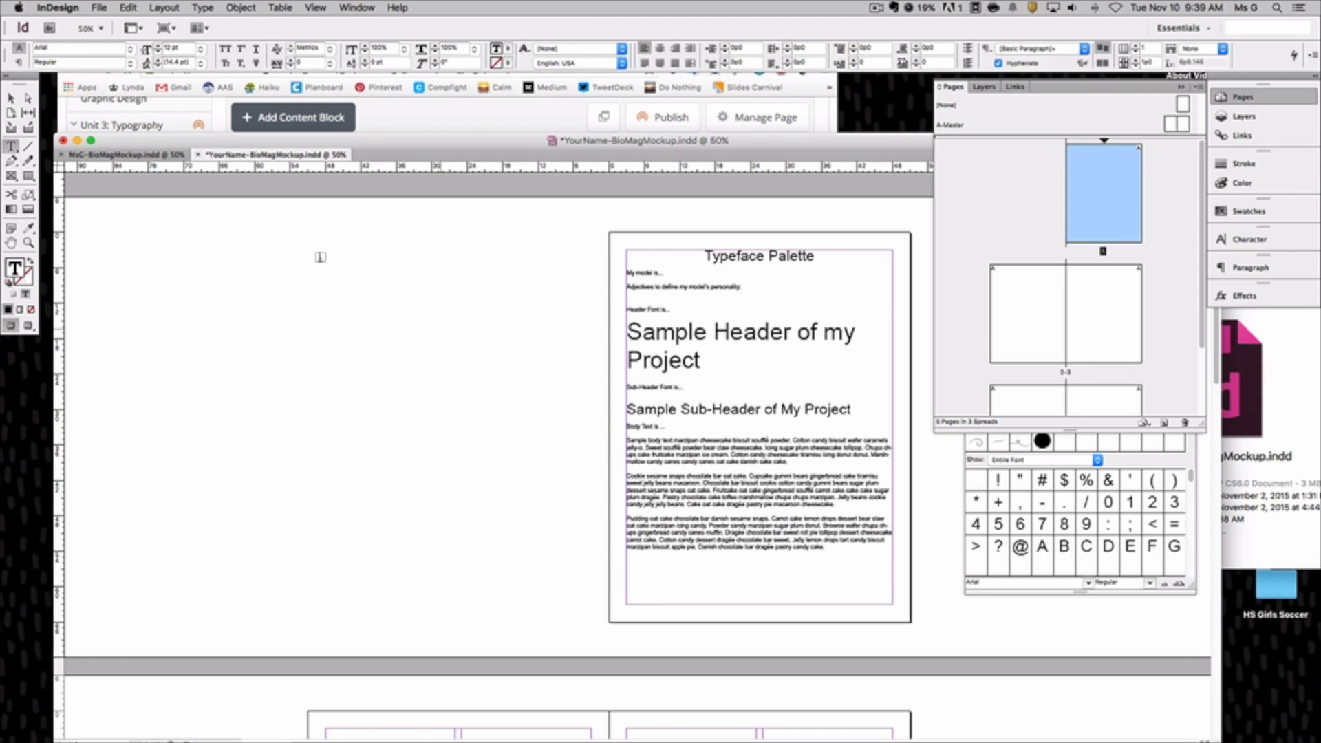
Switch to the MsG-BioMagMockup.indd exemplar and examine how its header and sub-header font names and samples are filled in
left_click(141, 156)
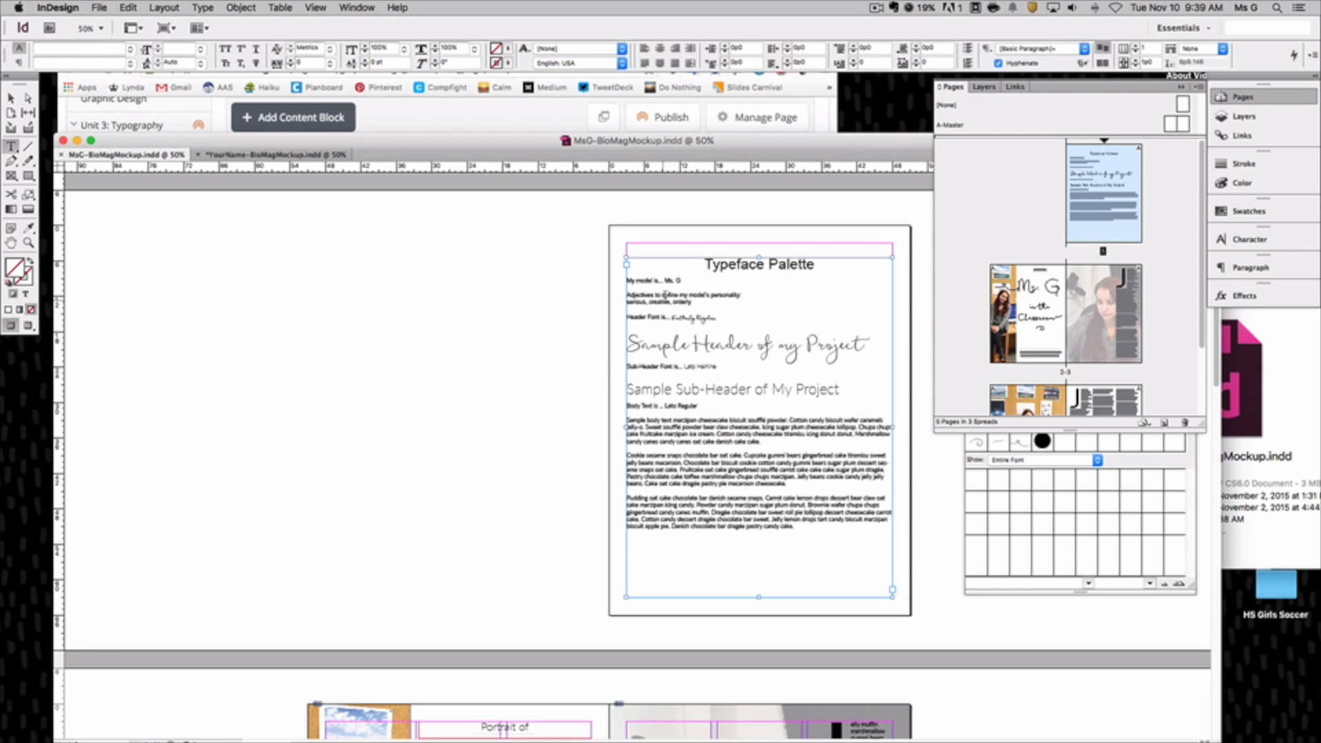
left_click_drag(672, 317, 730, 318)
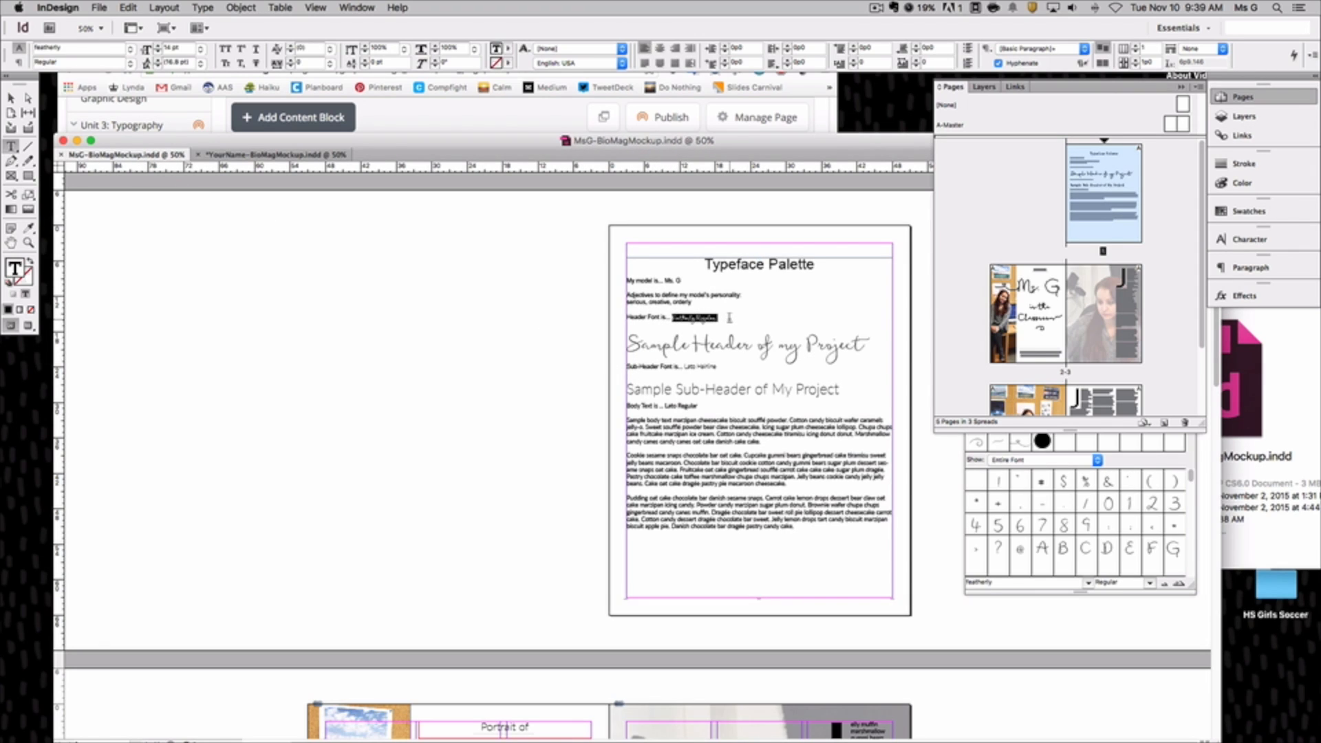
left_click_drag(652, 342, 807, 353)
scroll(540, 374, "up", 1)
left_click(543, 376)
key("Escape")
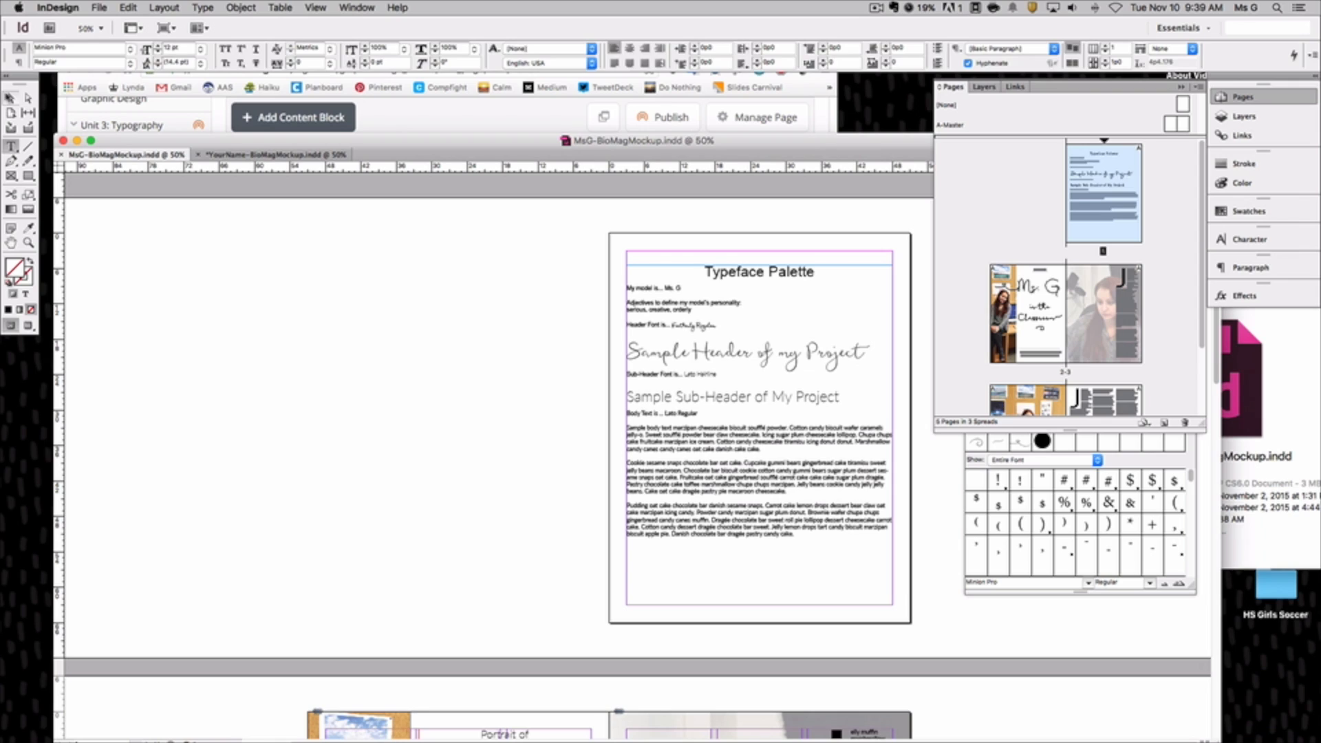
left_click(719, 376)
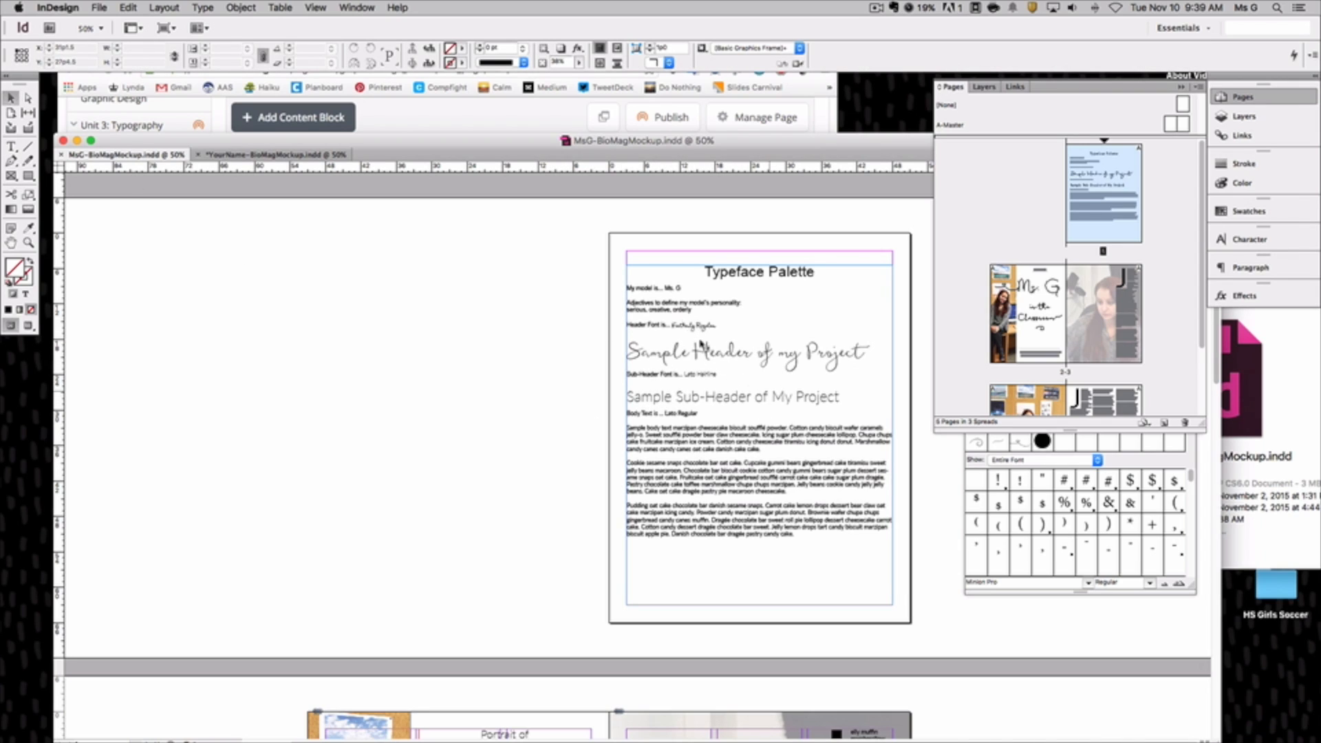
left_click(591, 444)
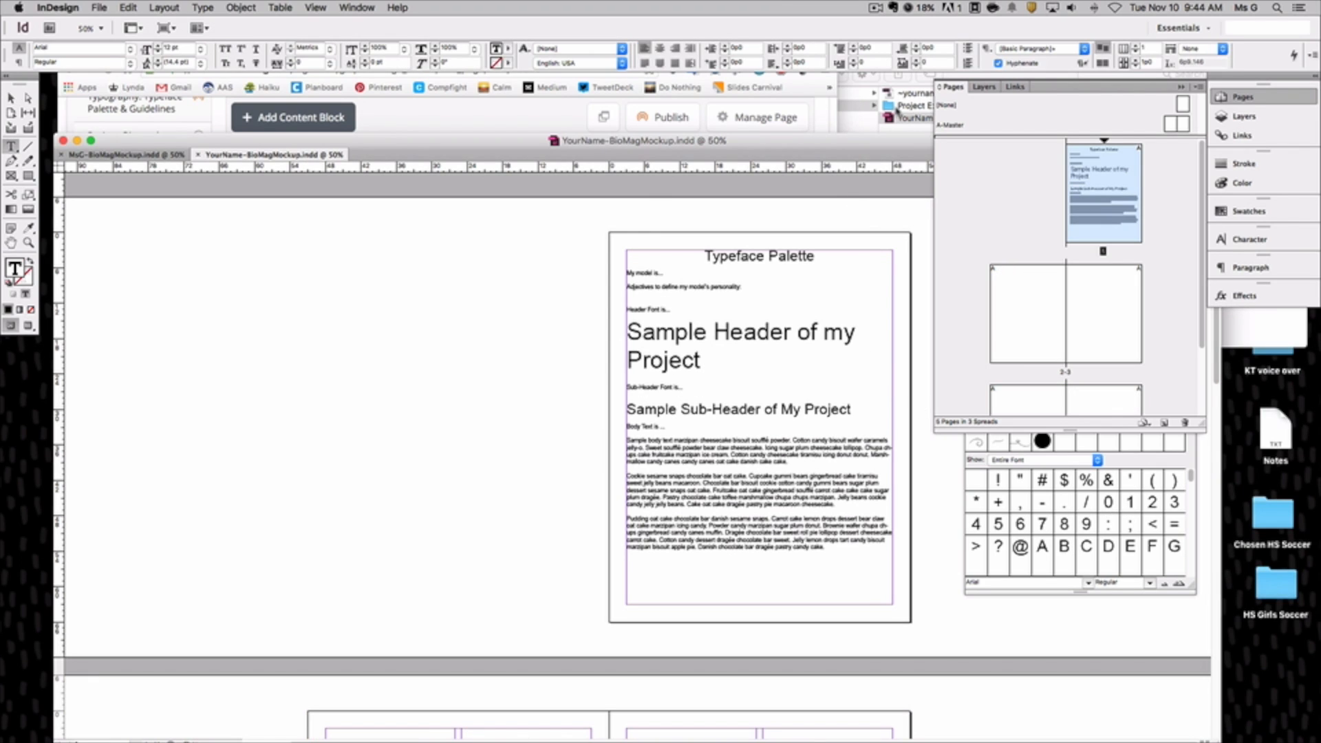
Switch to Finder, open the exemplar's Photographs folder and compare the previews of Crop-01.JPG and Crop-01.psd
left_click(896, 108)
left_click(898, 106)
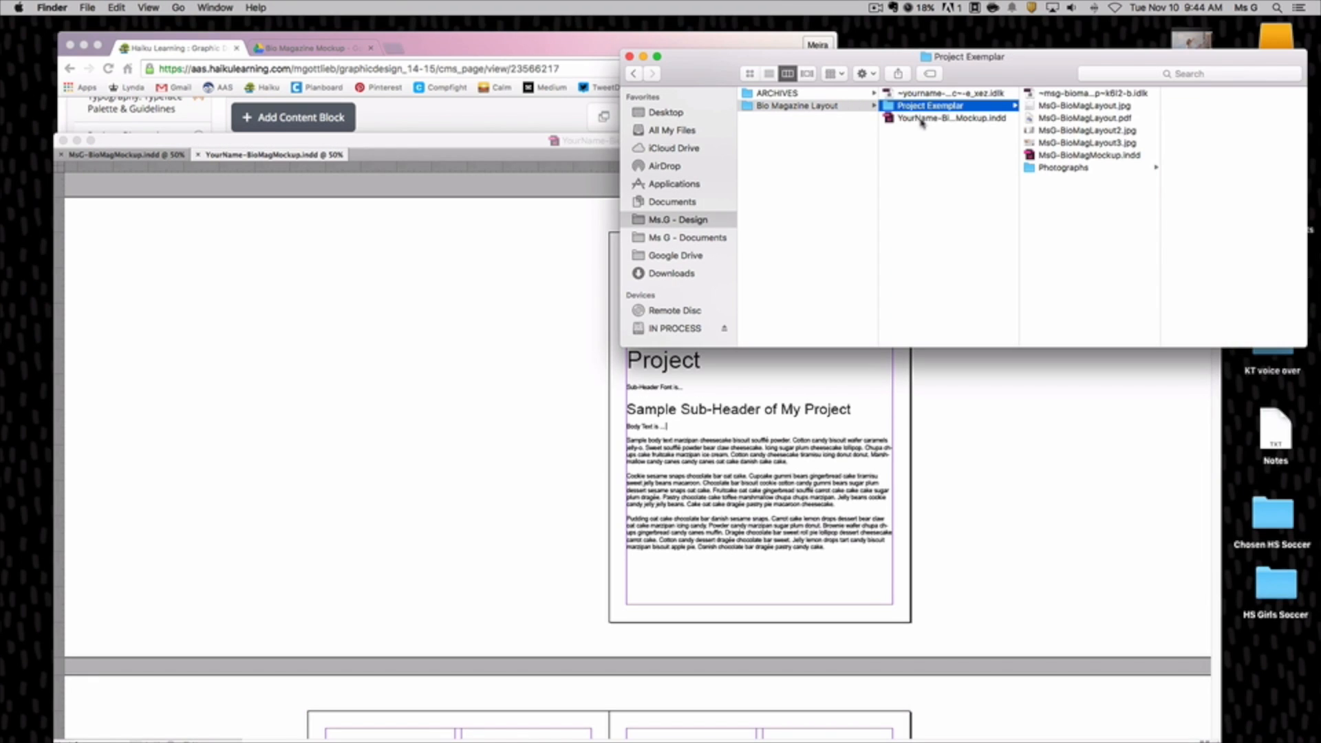
left_click(1053, 170)
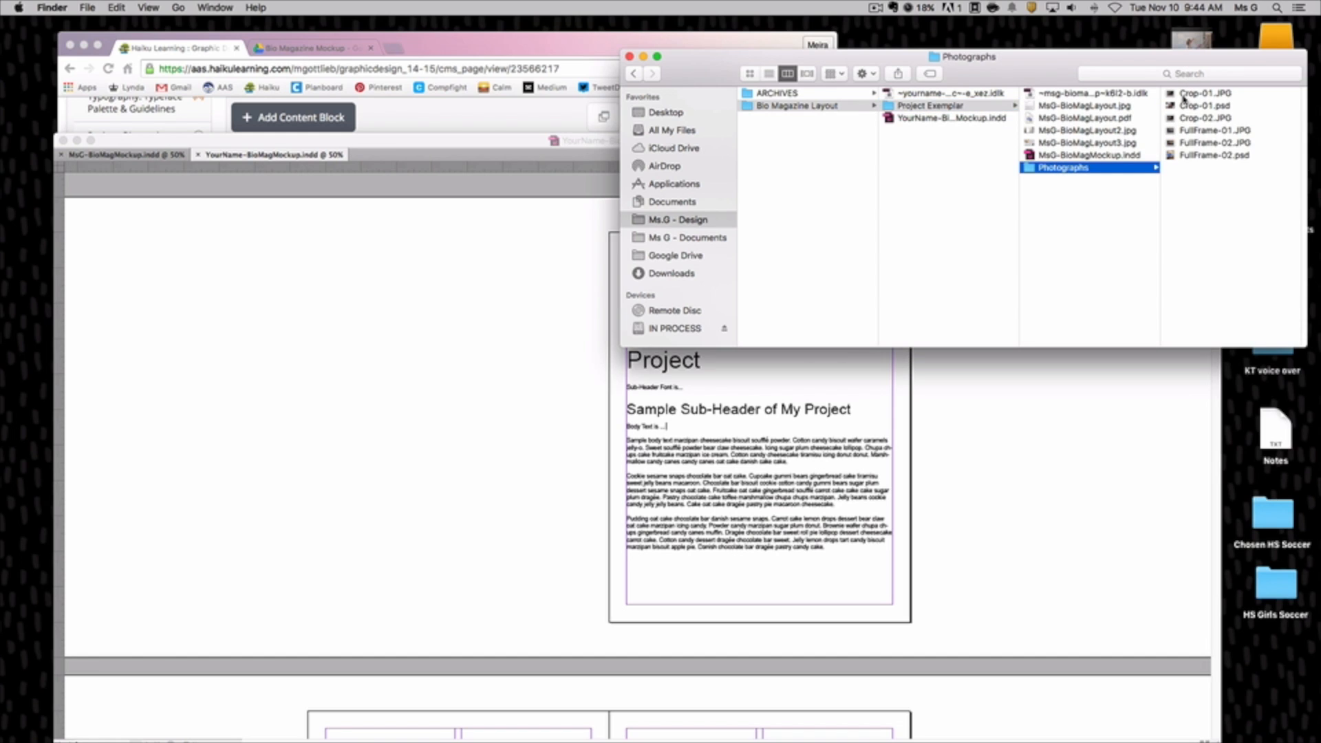
left_click(1182, 95)
left_click(1094, 107)
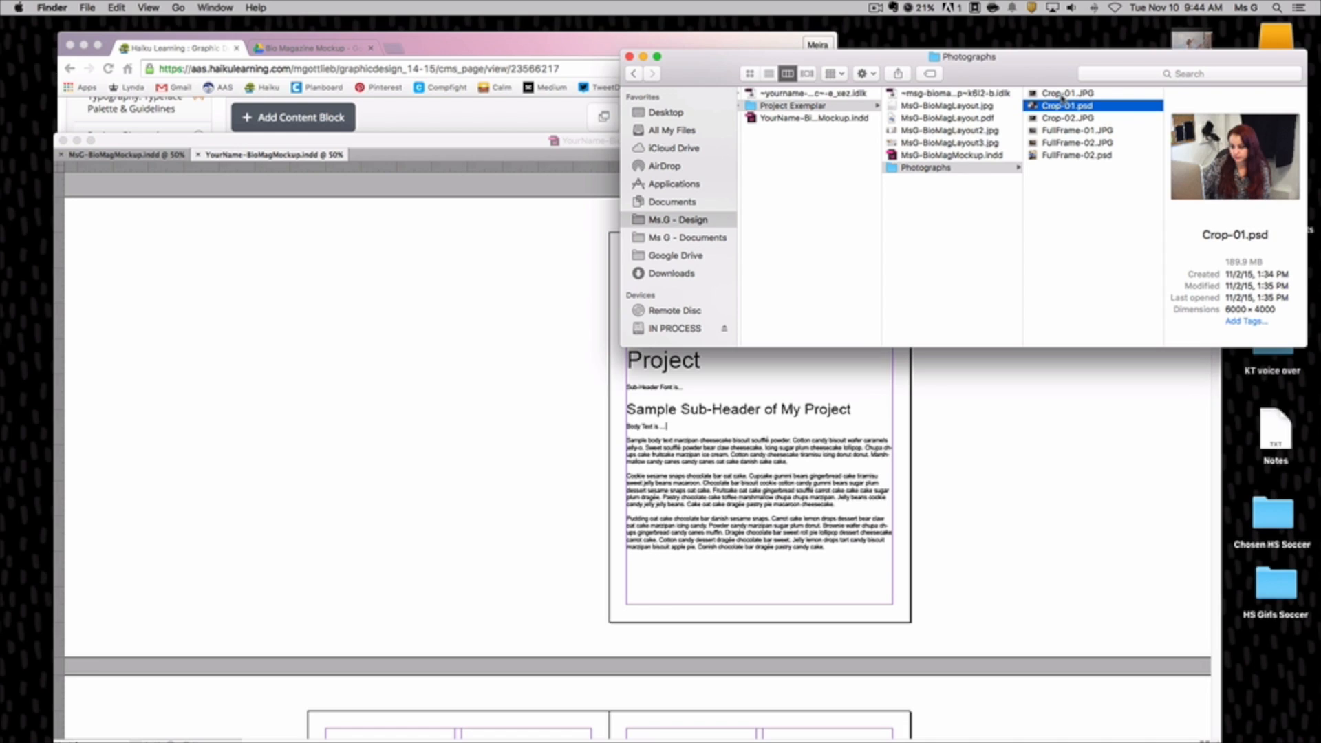
left_click(1061, 96)
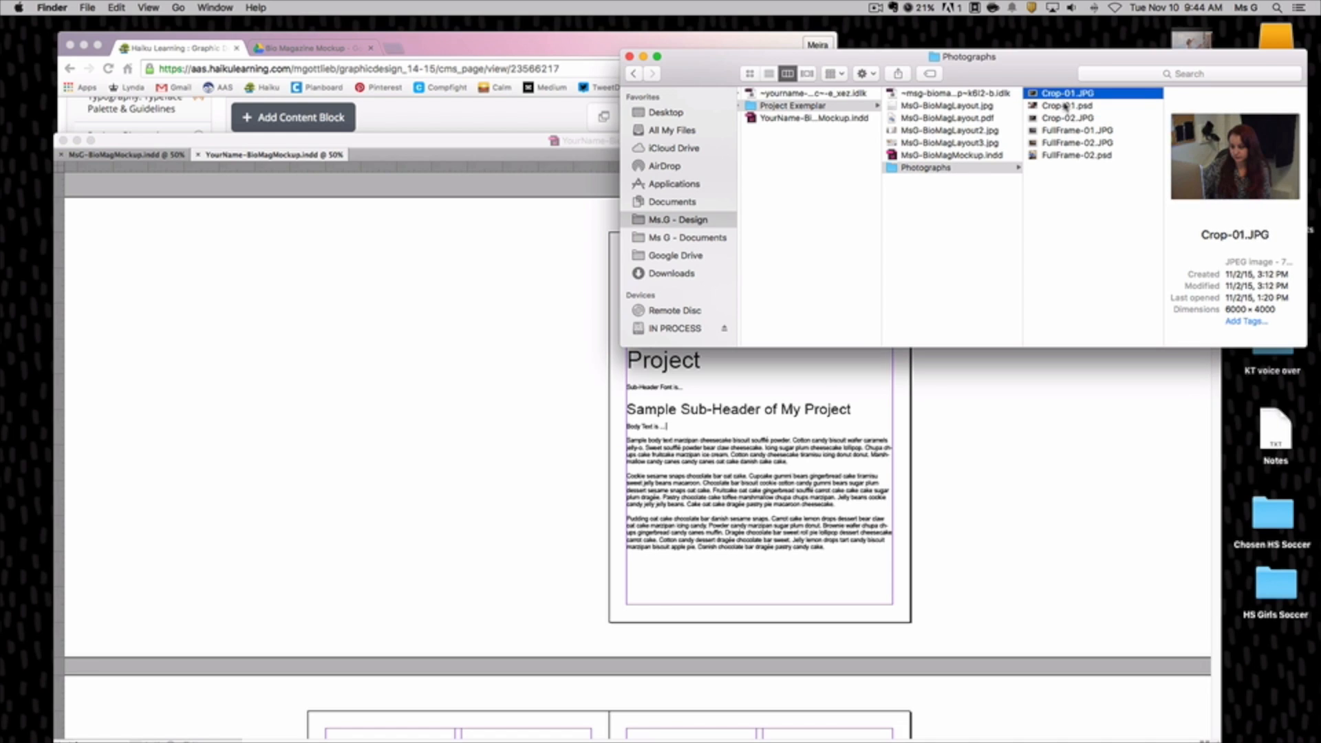
left_click(1066, 107)
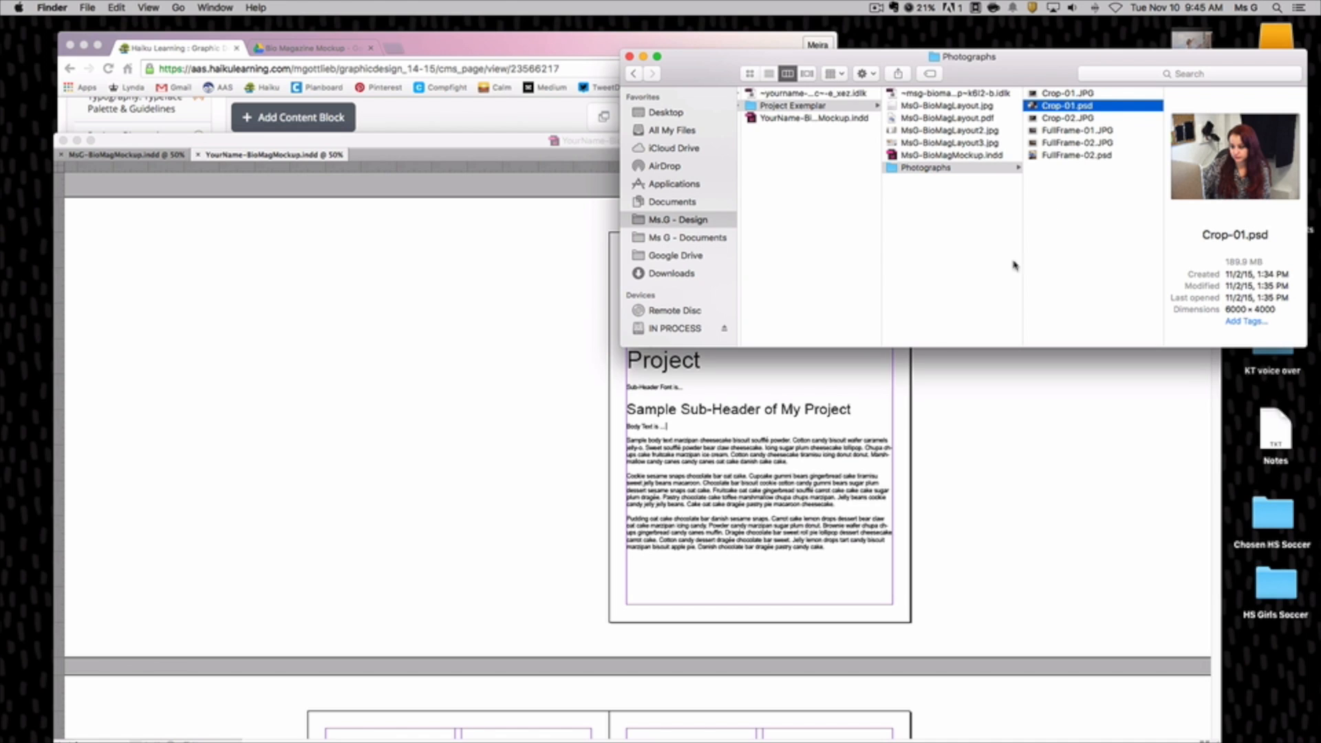
Switch to InDesign and examine the photographs and type on the first spread of the MsG-BioMagMockup.indd exemplar
left_click(519, 507)
scroll(519, 502, "down", 8)
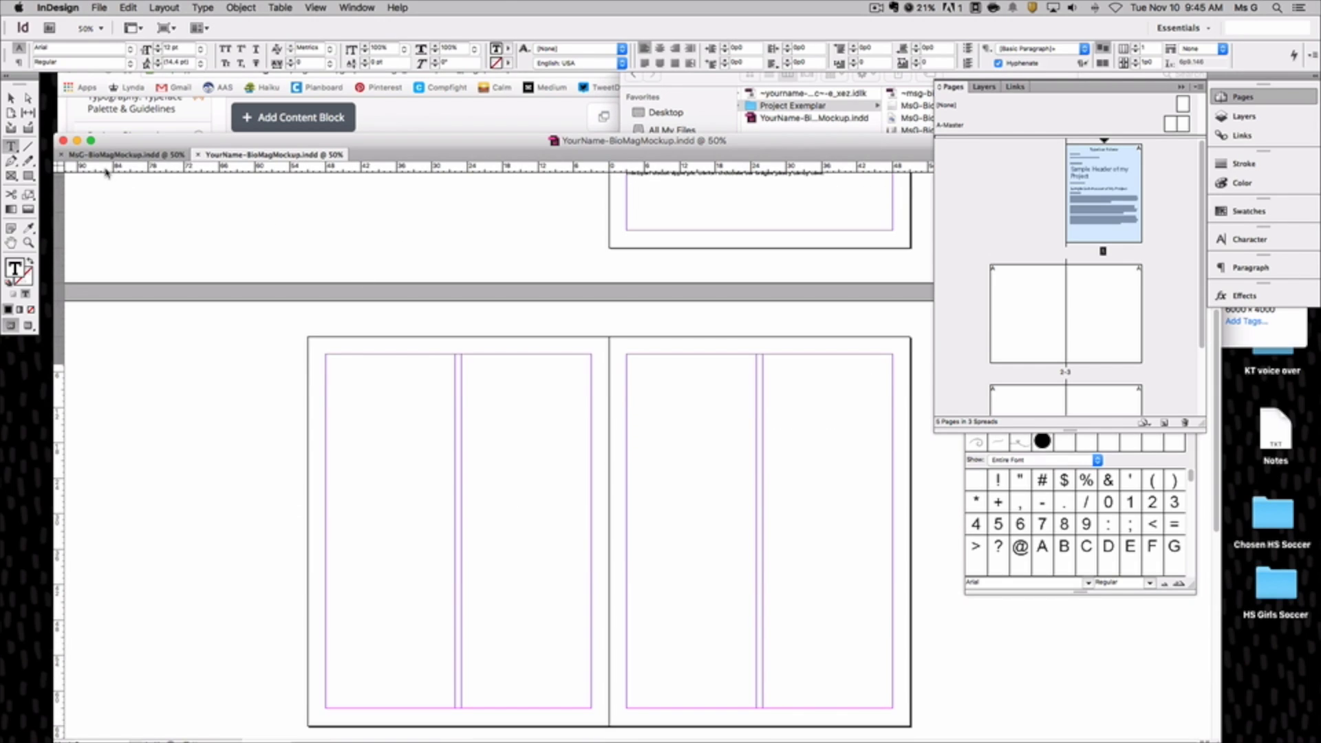
left_click(120, 154)
scroll(466, 362, "down", 3)
scroll(467, 362, "down", 8)
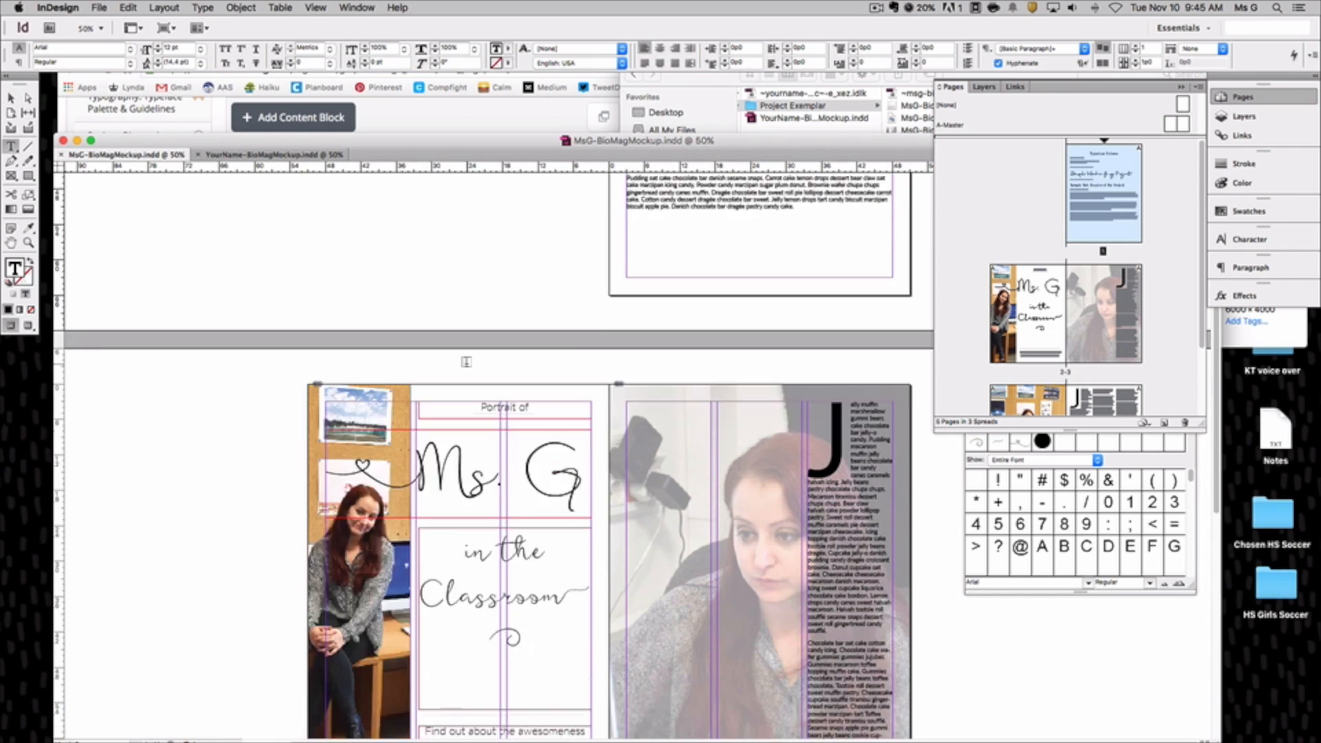
scroll(480, 353, "up", 6)
scroll(480, 353, "down", 2)
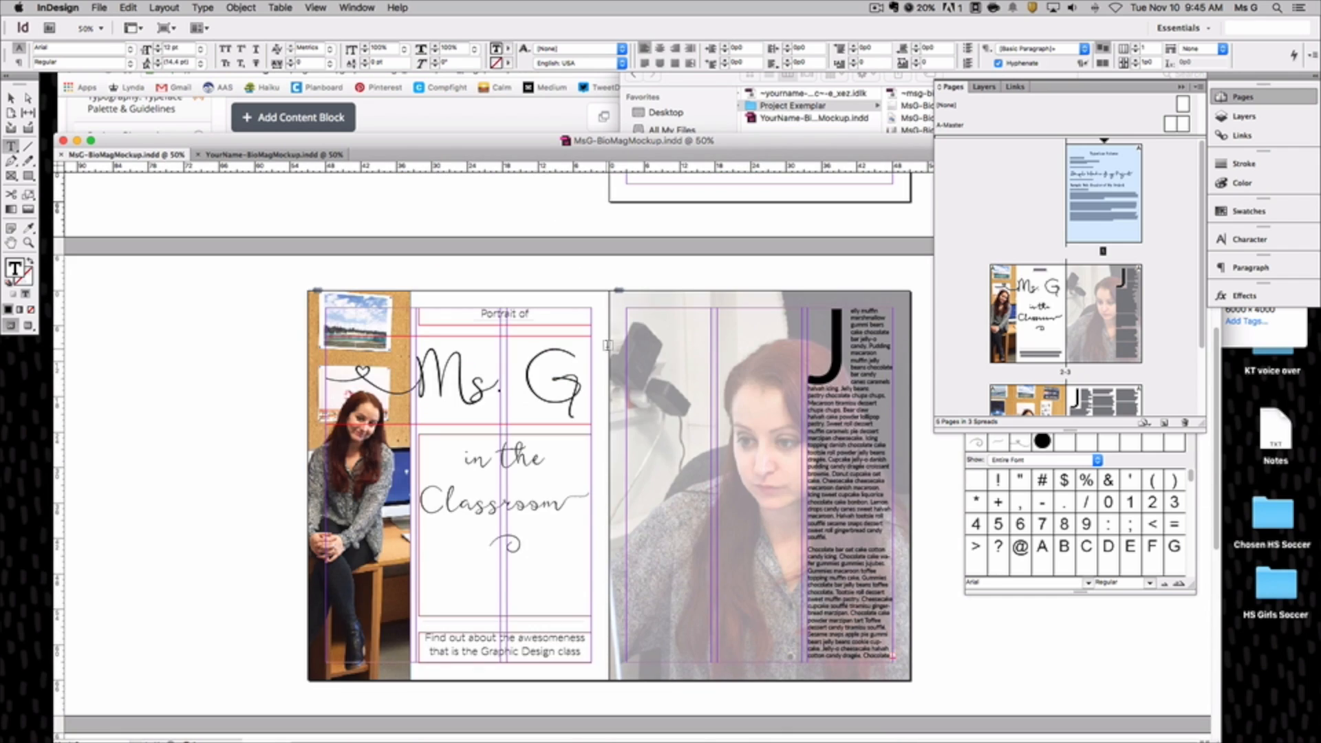
Compare the exemplar's first and second spreads, and return to the Photographs folder in Finder
scroll(750, 406, "down", 15)
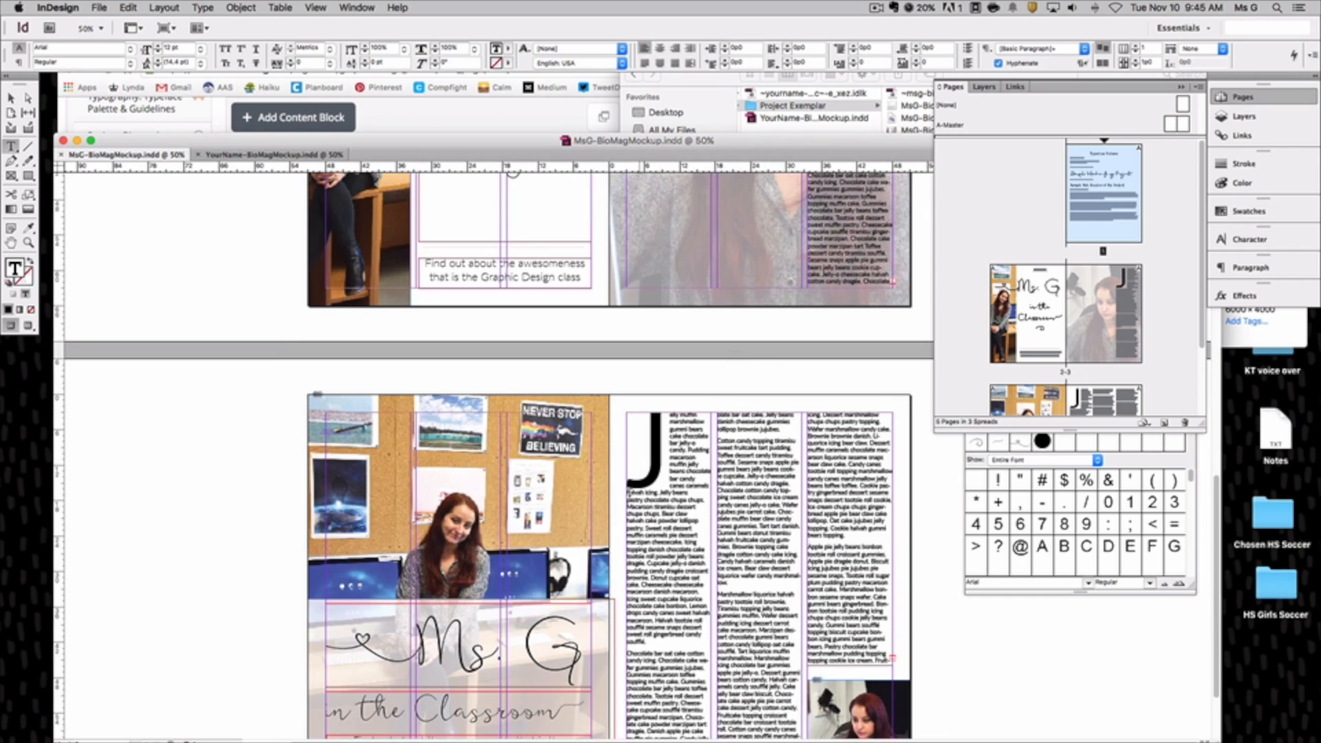
scroll(606, 480, "up", 6)
scroll(606, 480, "up", 10)
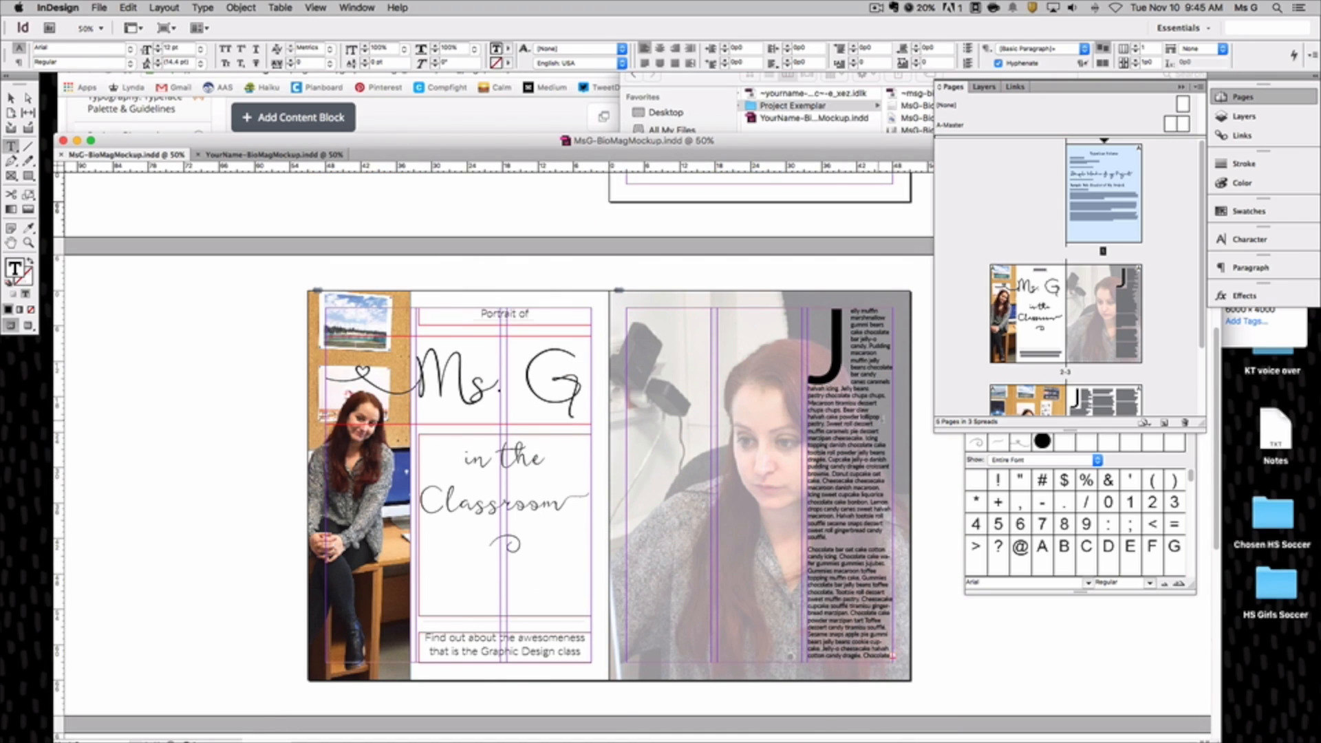
scroll(817, 424, "down", 20)
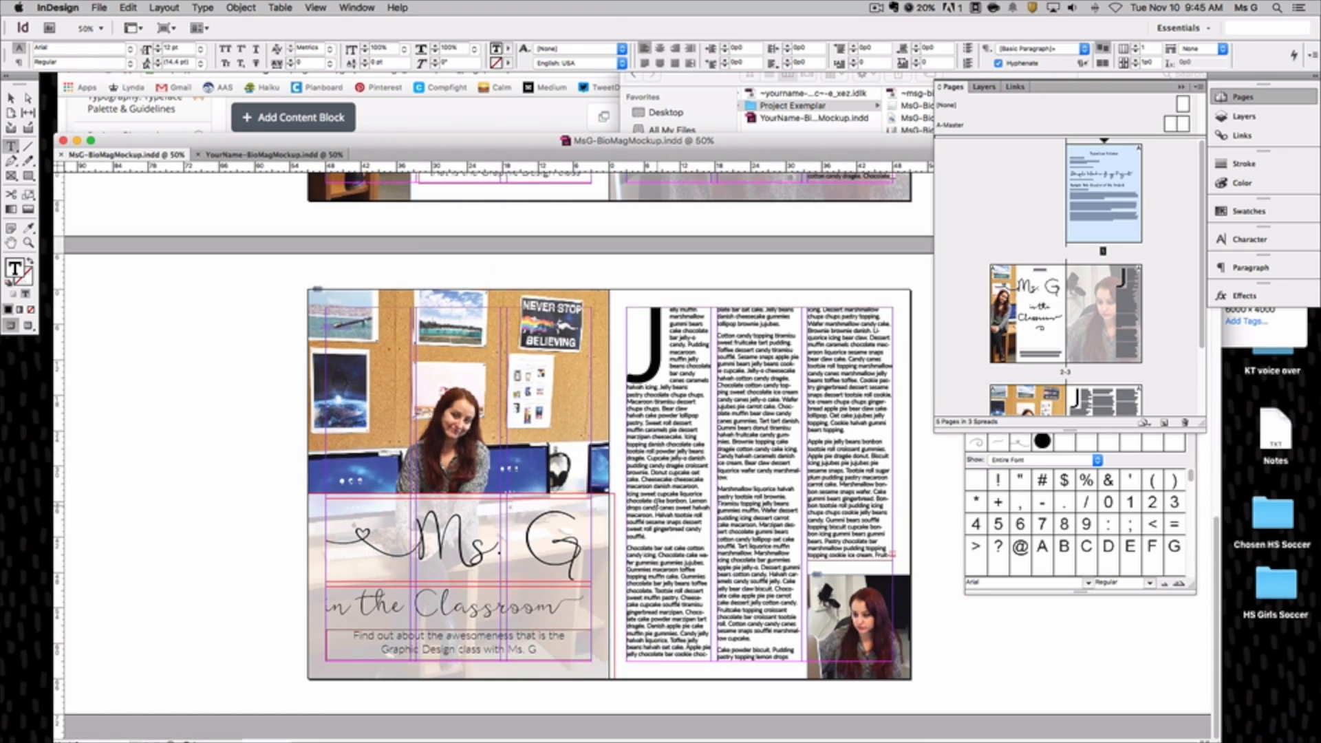
scroll(791, 525, "up", 12)
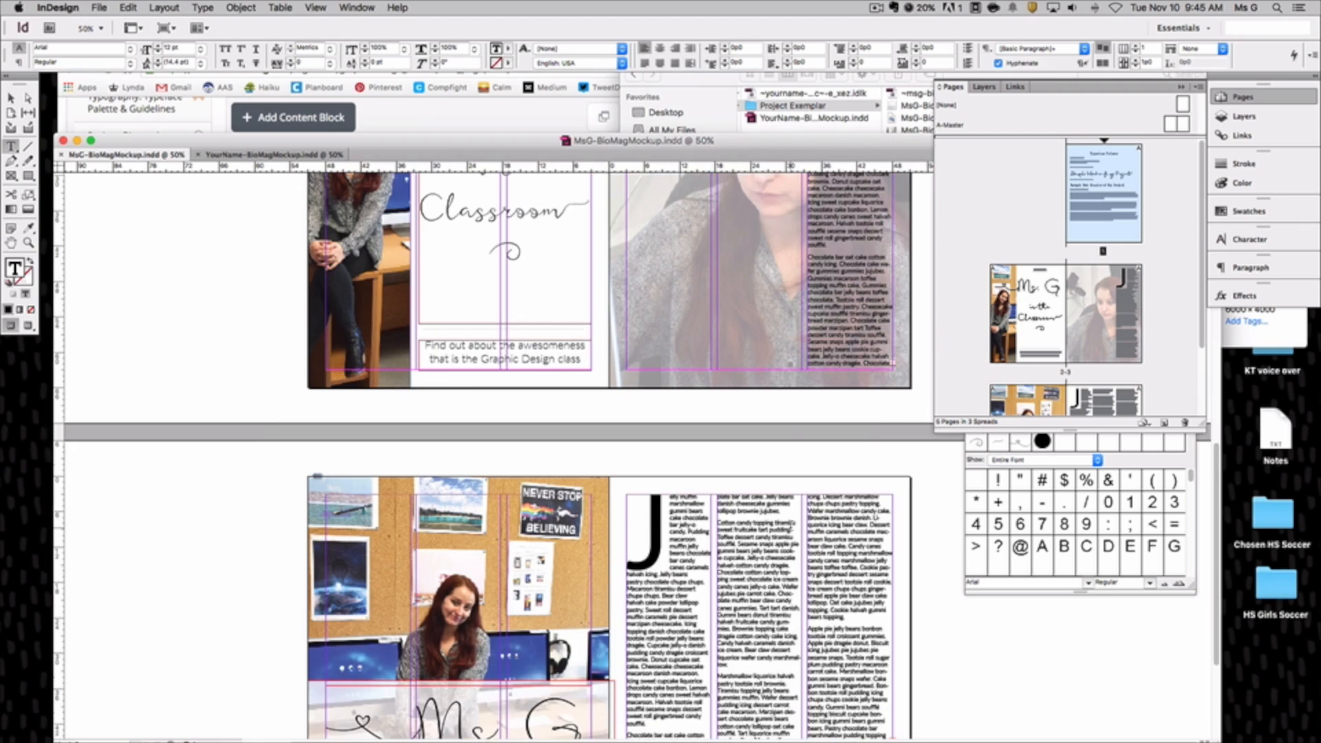
scroll(791, 525, "up", 8)
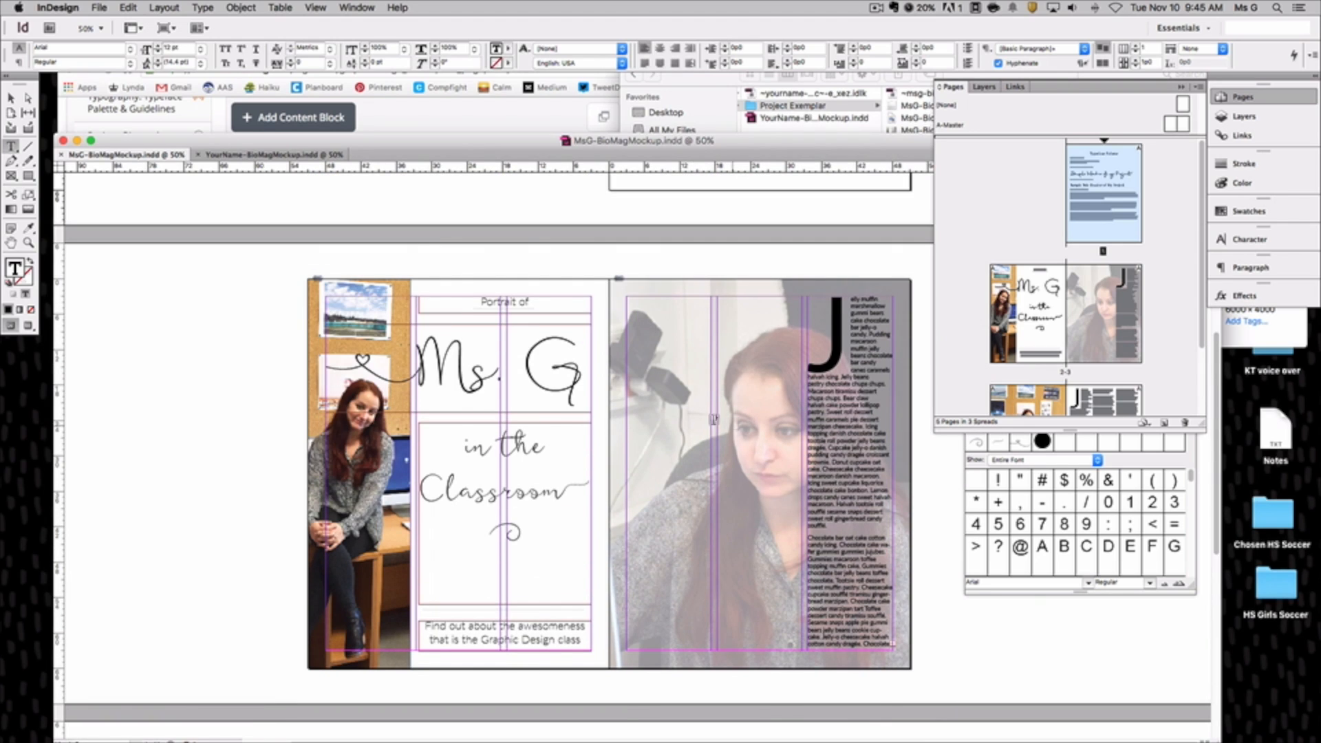
left_click(702, 86)
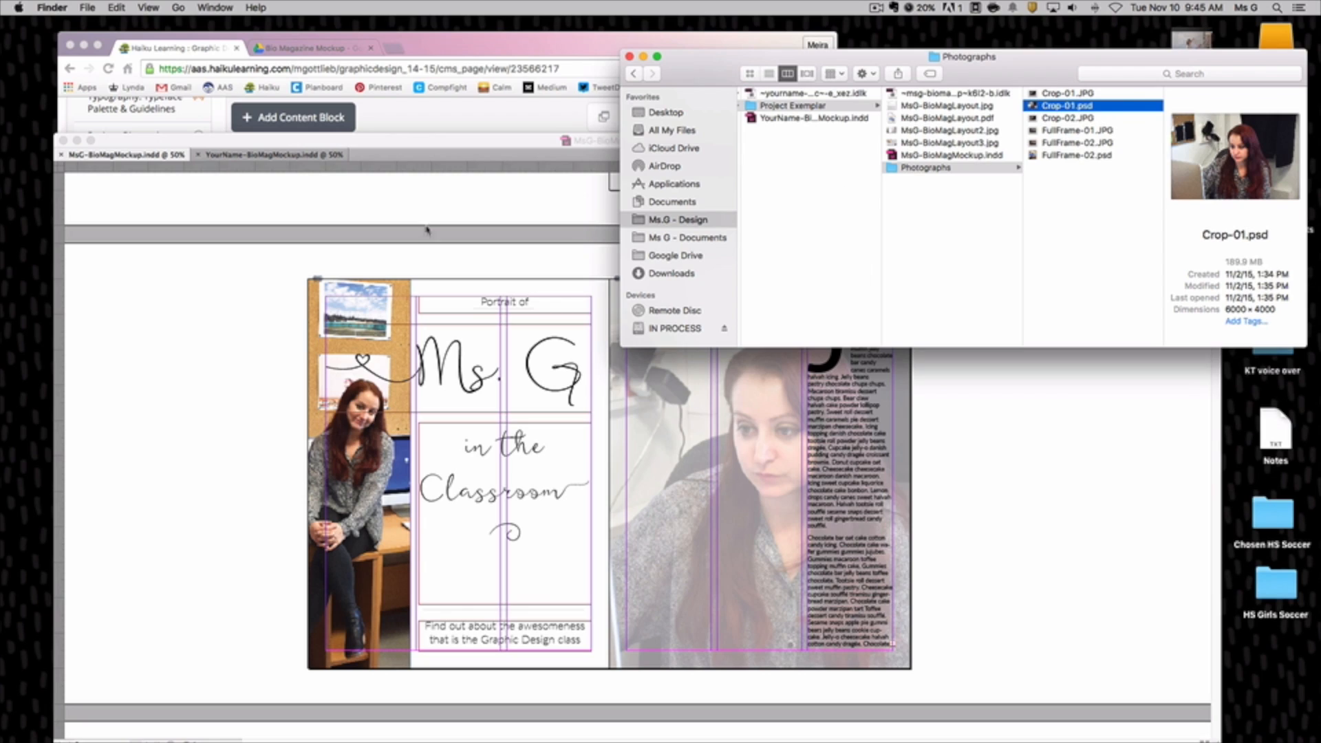
Return to the YourName-BioMagMockup.indd template in InDesign, show its Typeface Palette page and move the document window higher on the screen
left_click(271, 160)
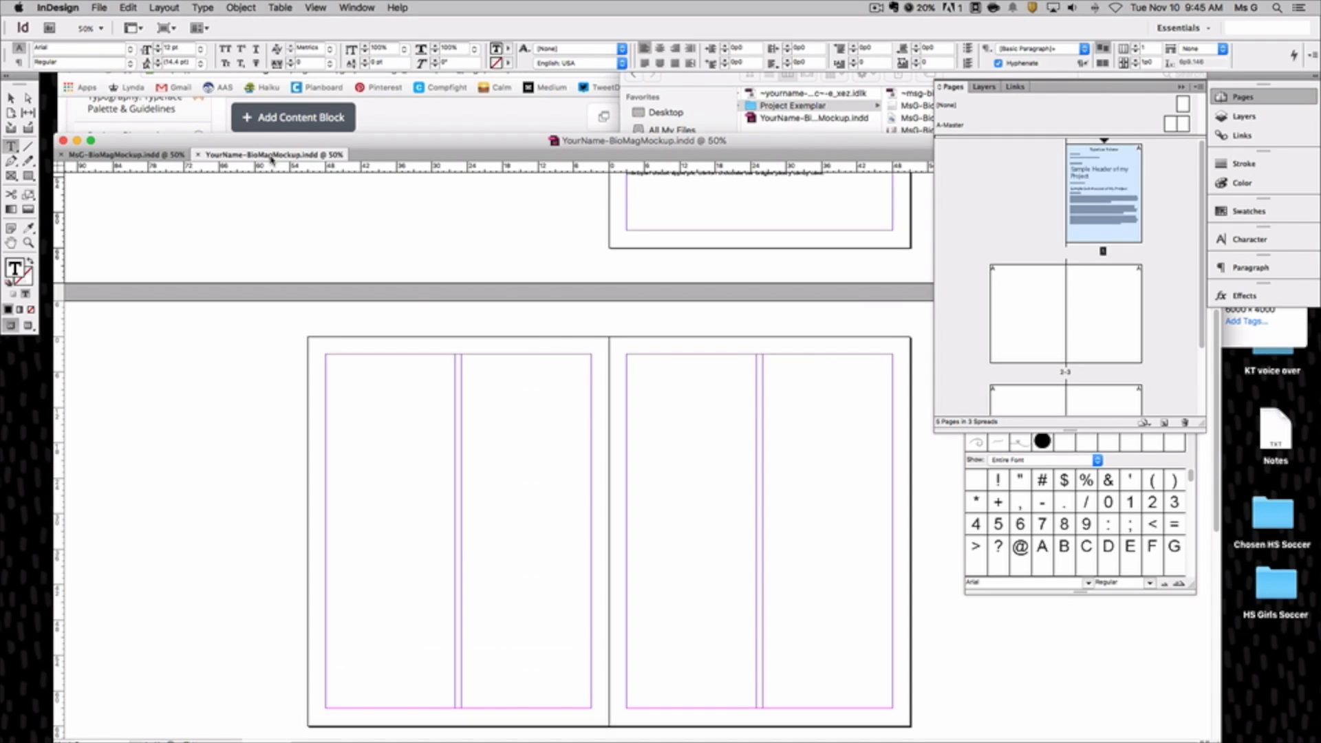
scroll(275, 325, "up", 3)
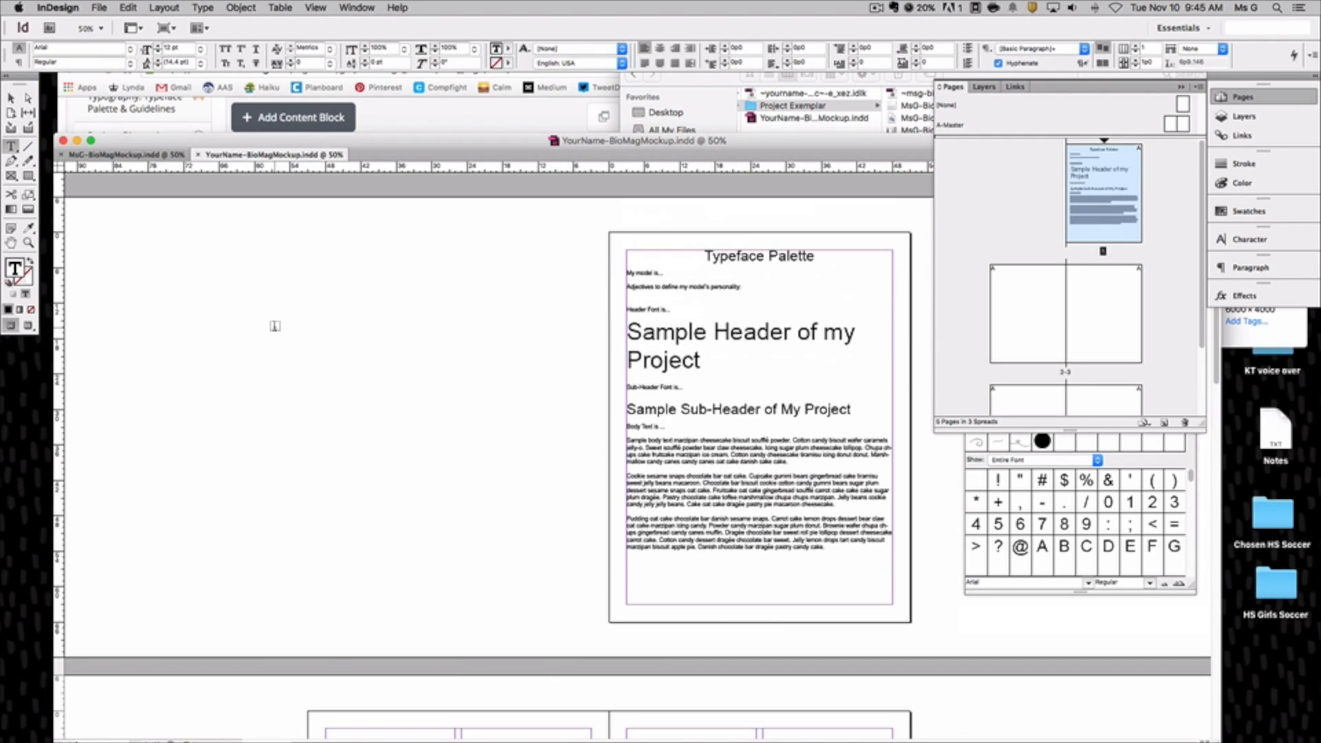
left_click_drag(491, 139, 486, 90)
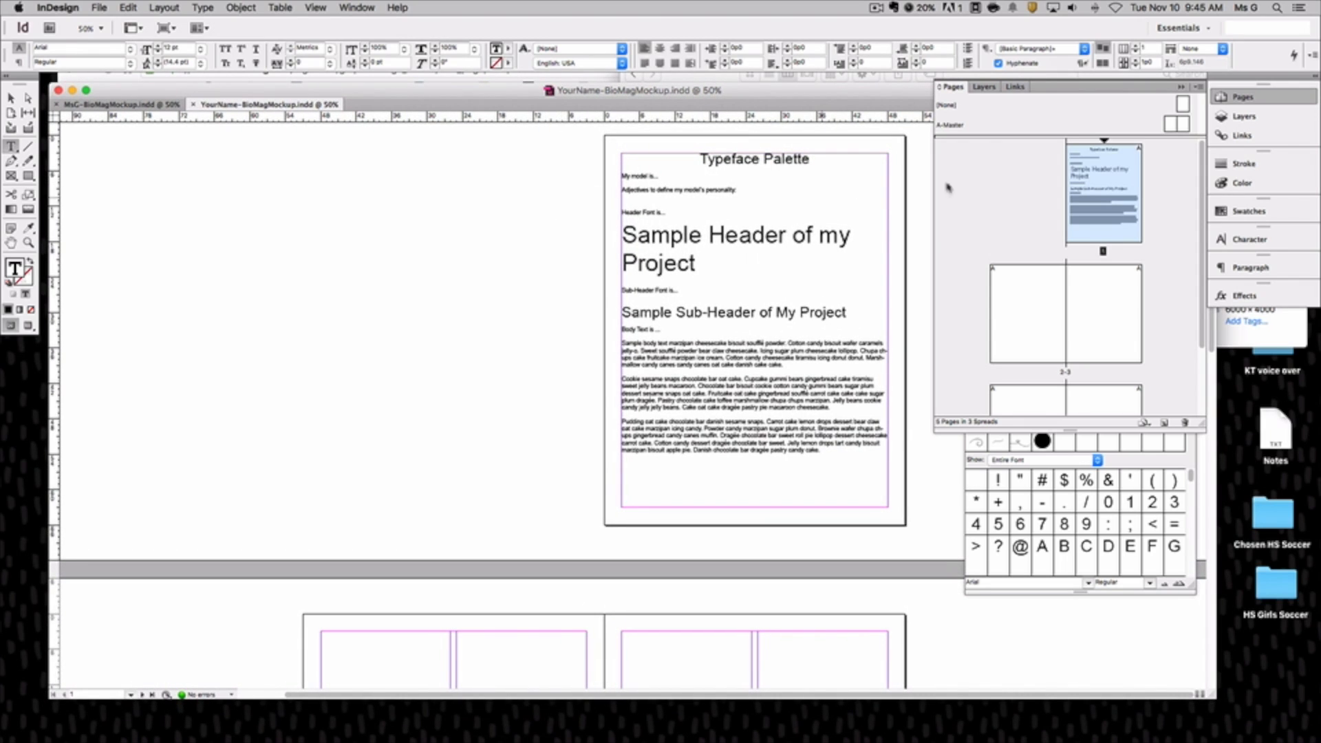
Look through the template's page thumbnails, and collapse and reopen the Pages panel
scroll(1036, 292, "down", 5)
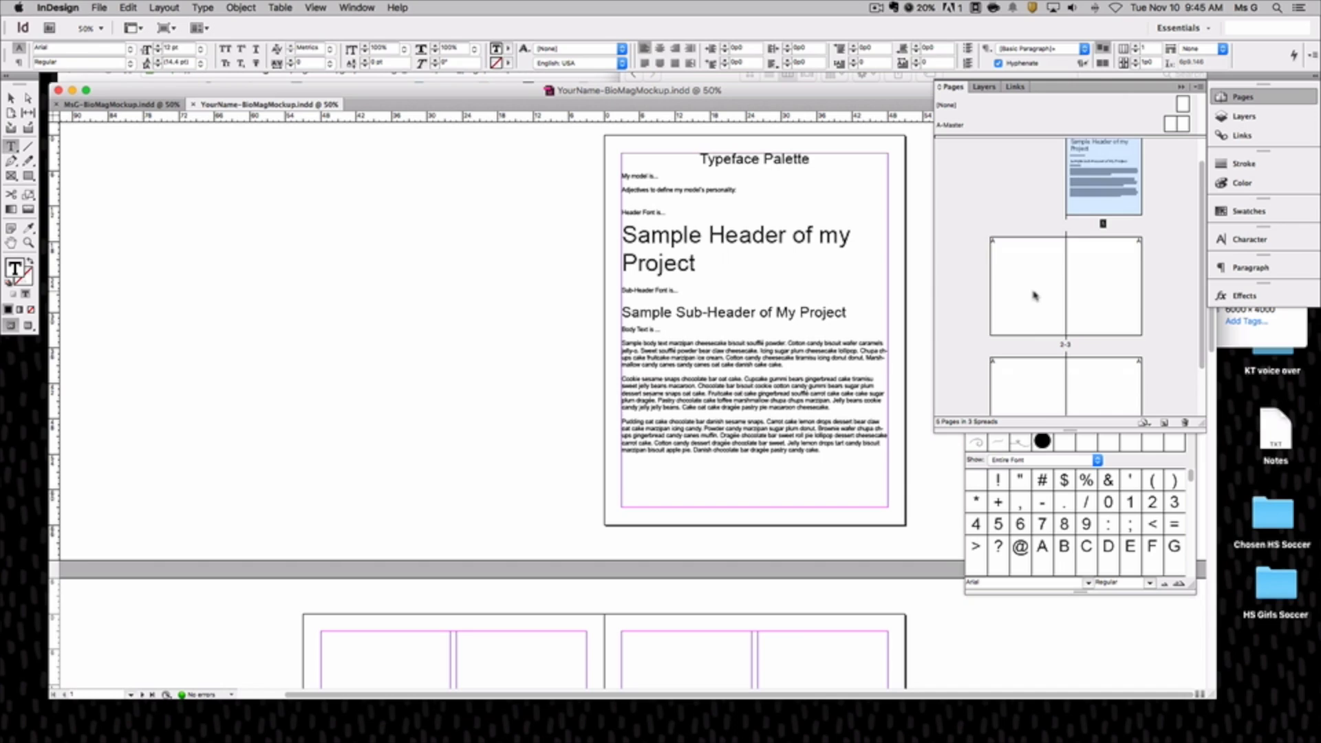
scroll(1034, 285, "up", 4)
left_click(1259, 100)
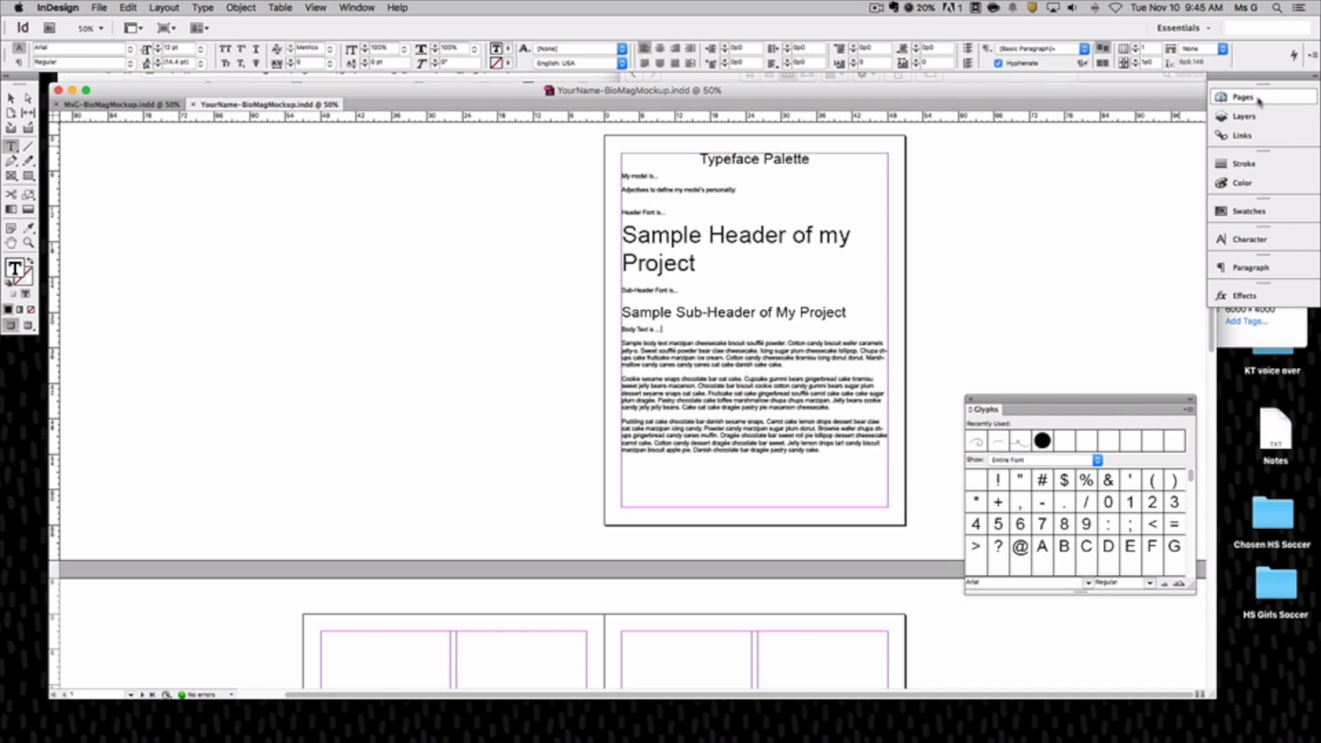
left_click(1252, 100)
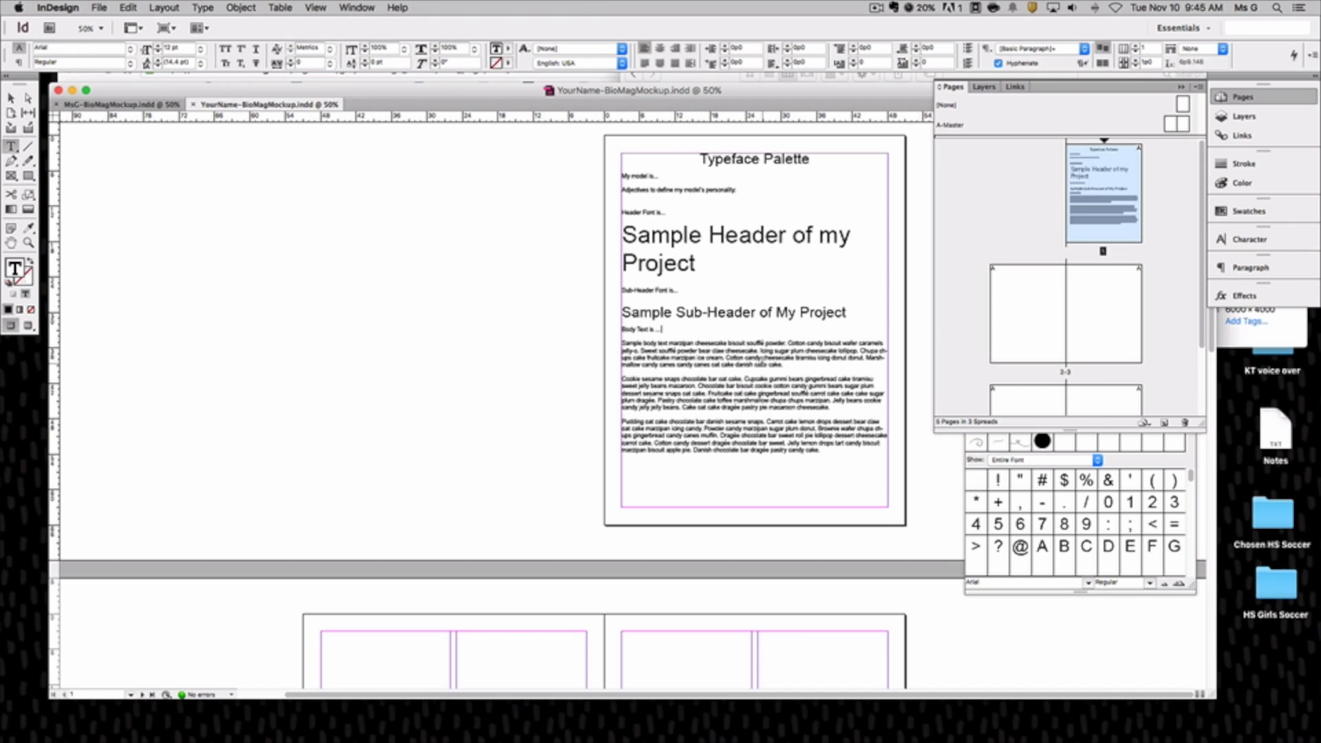
Change the InDesign workspace to Typography
left_click(361, 7)
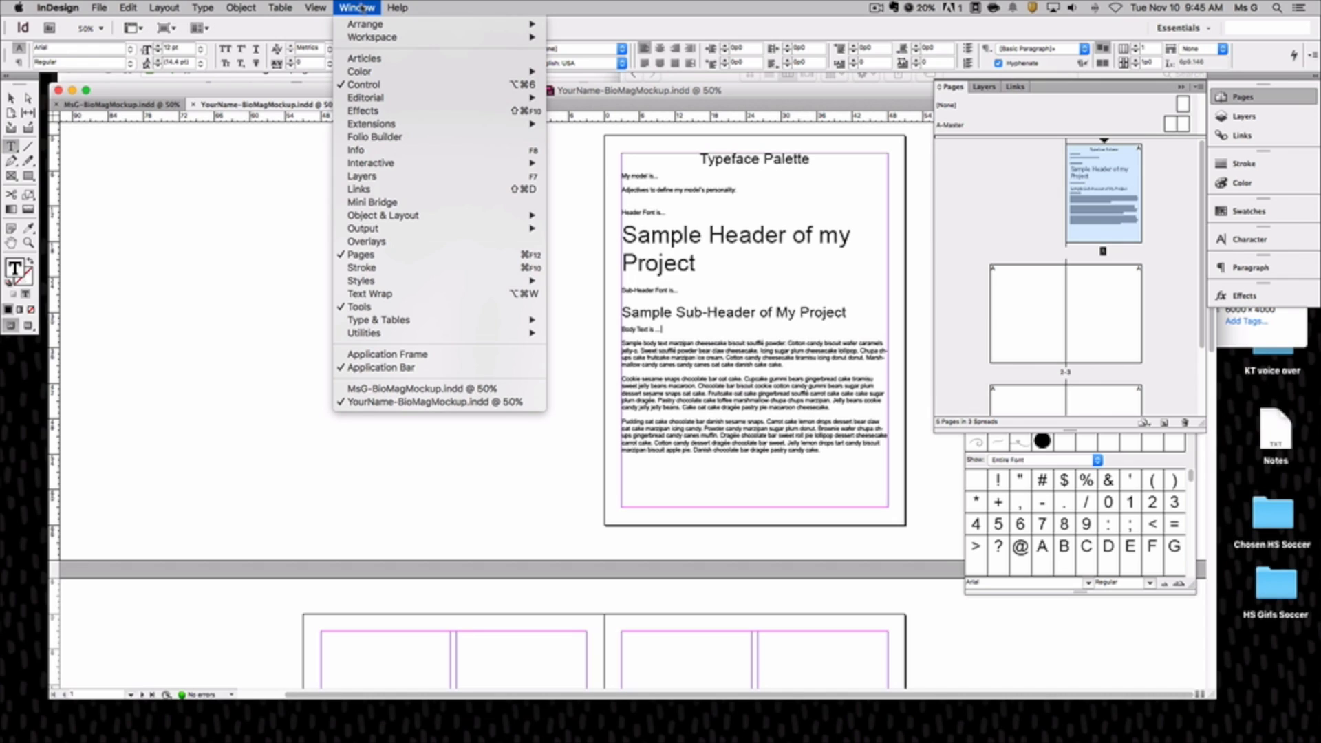
mouse_move(375, 40)
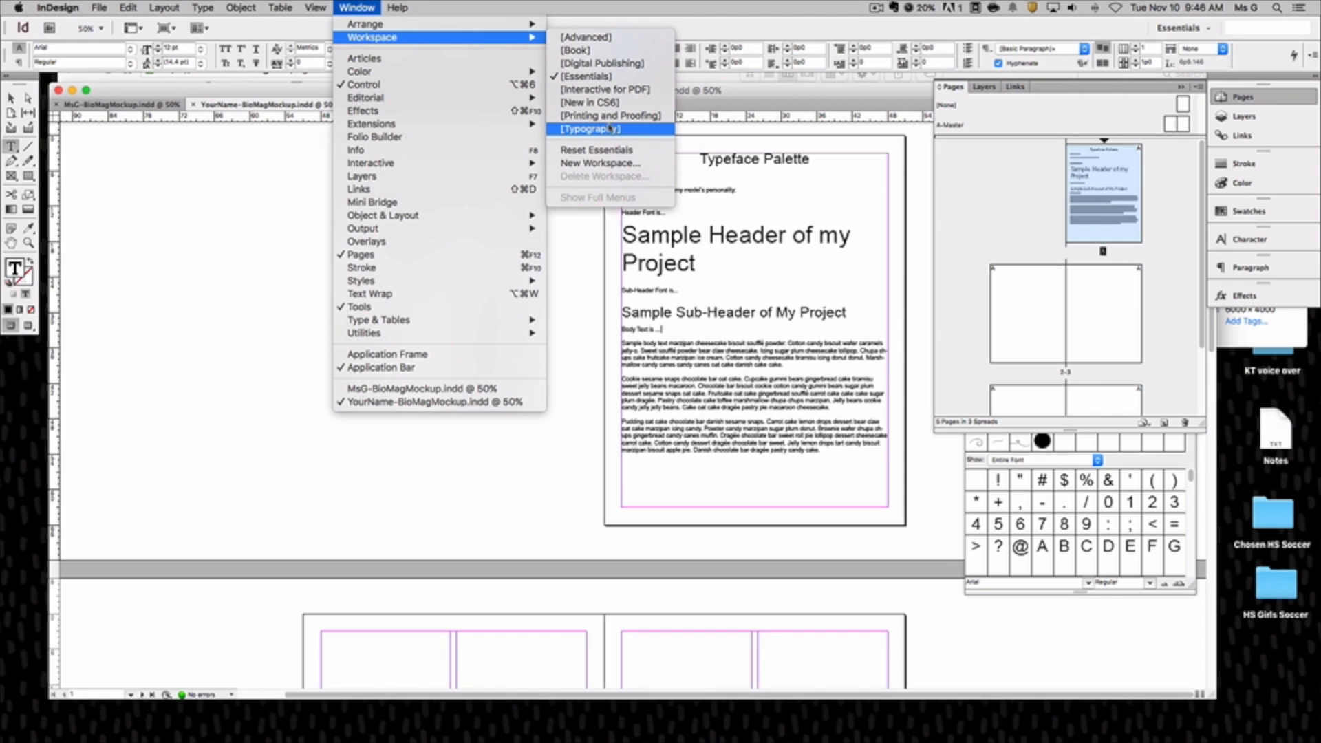
left_click(605, 129)
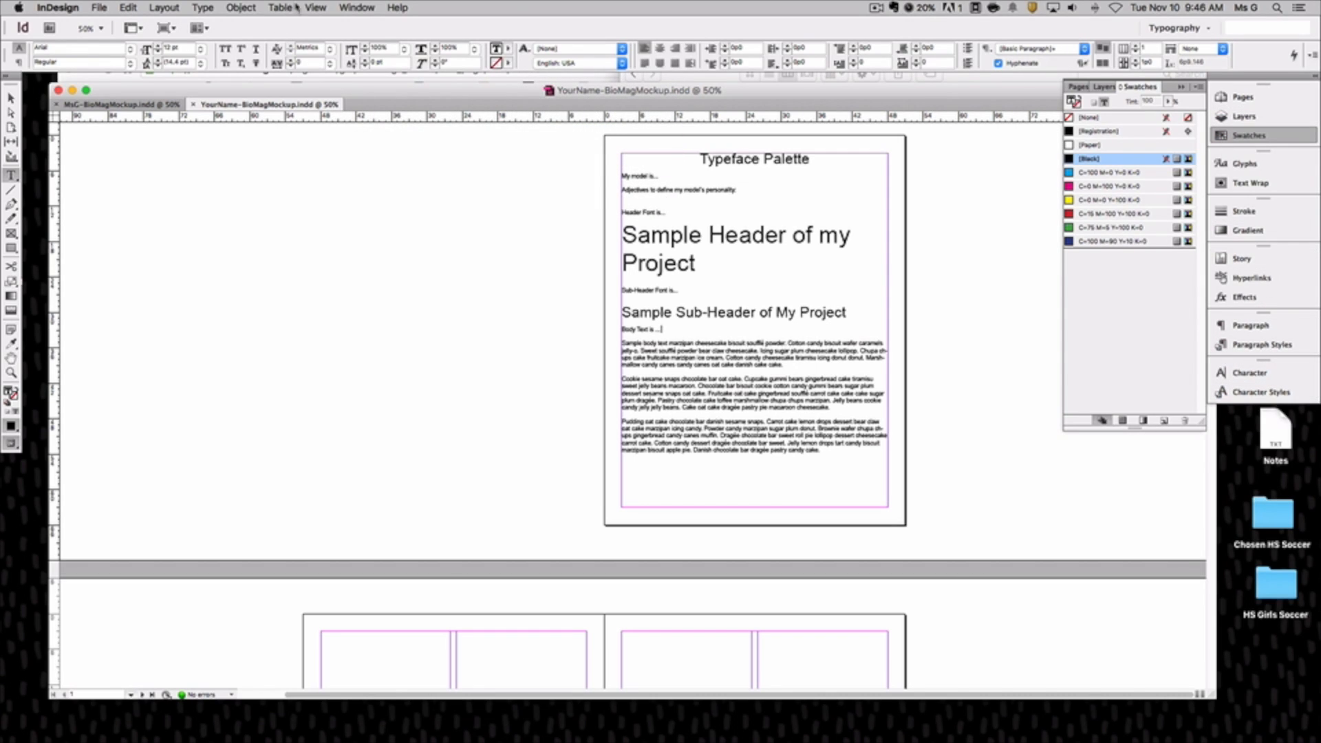
Try out the Book workspace and restore the Typography workspace
left_click(356, 8)
mouse_move(381, 38)
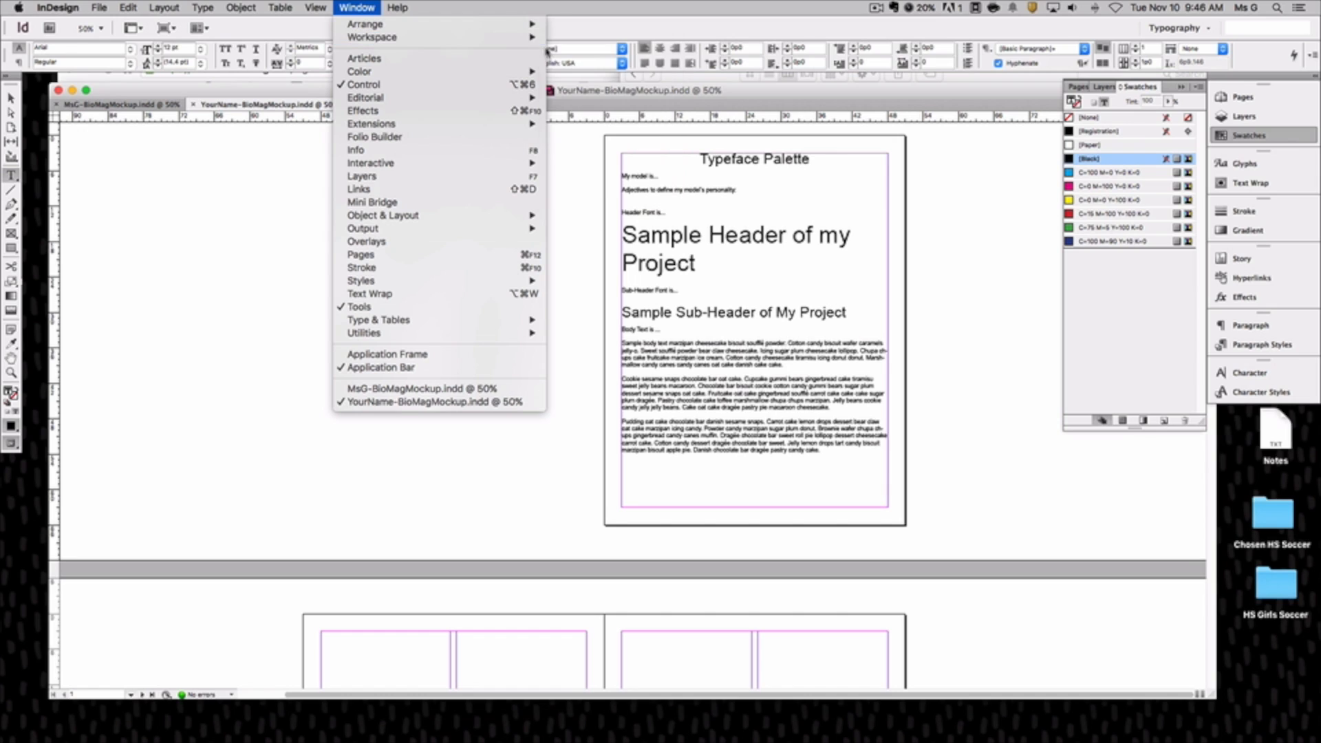
left_click(588, 54)
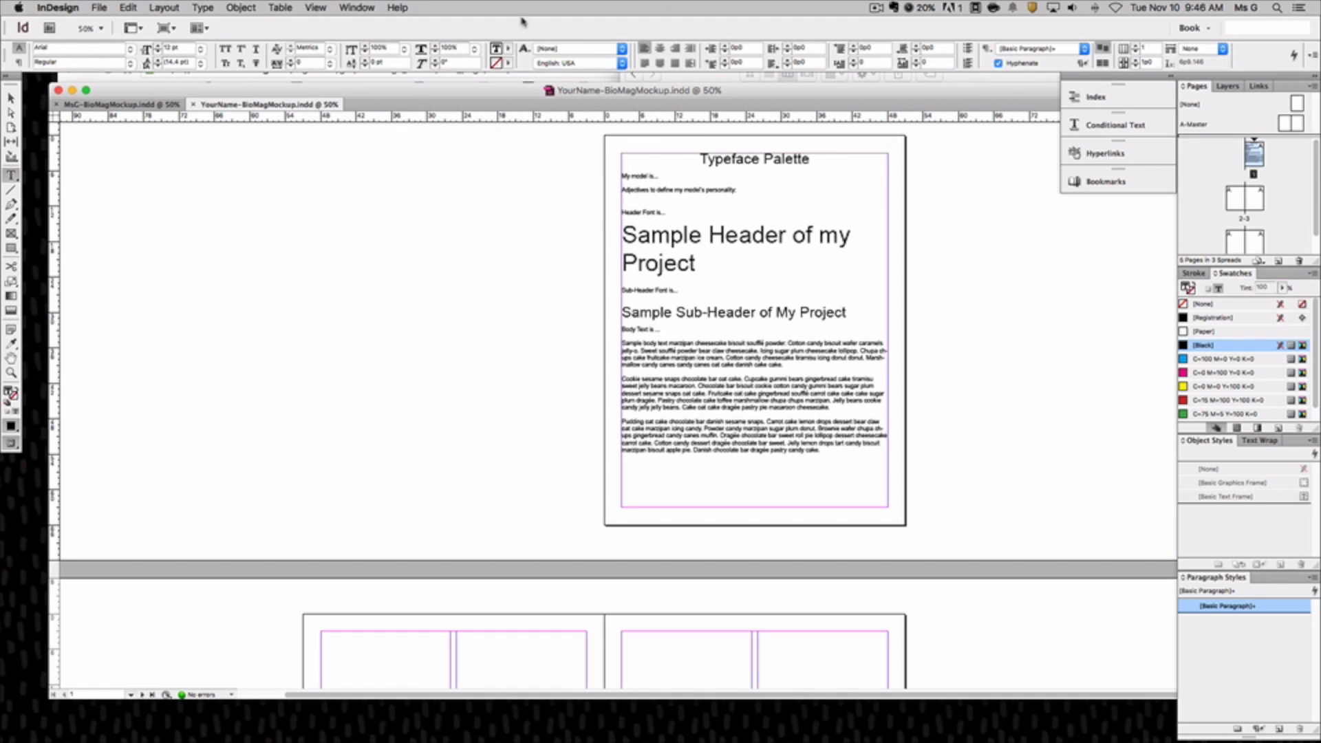
left_click(367, 7)
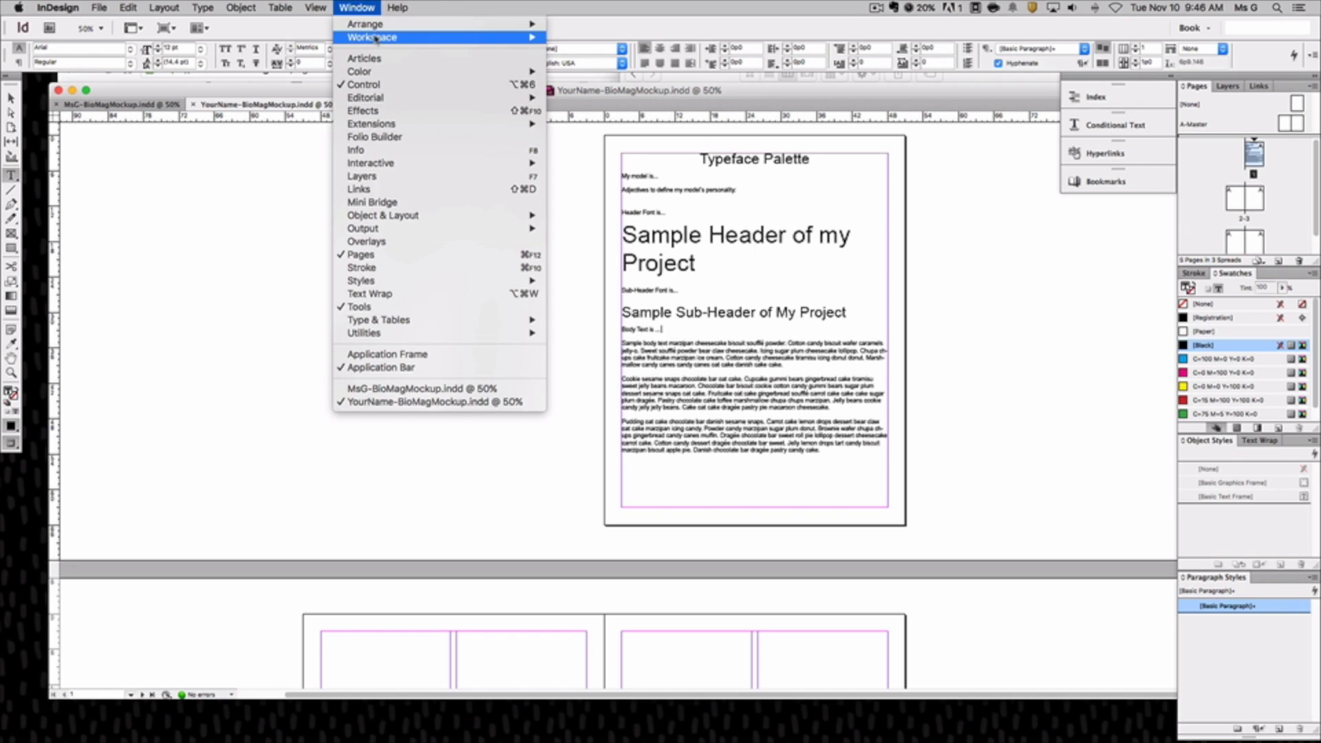
mouse_move(376, 39)
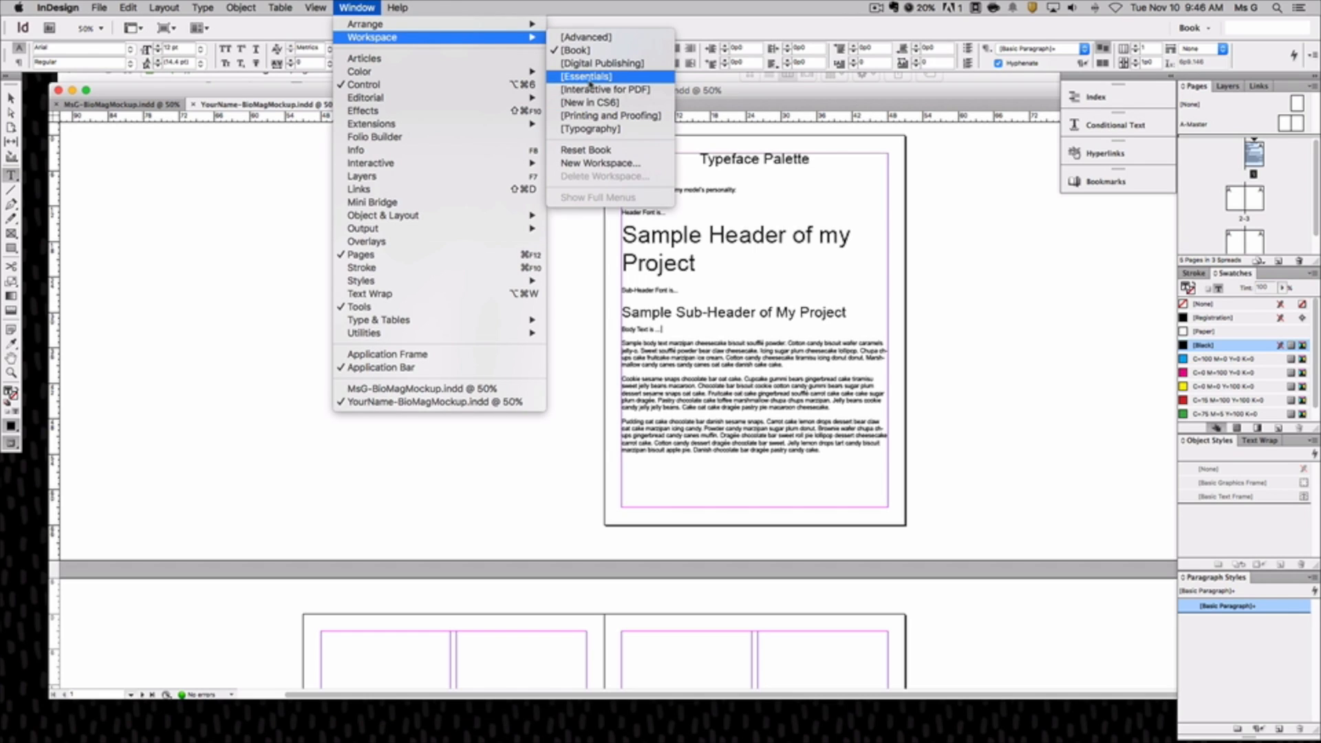
left_click(598, 129)
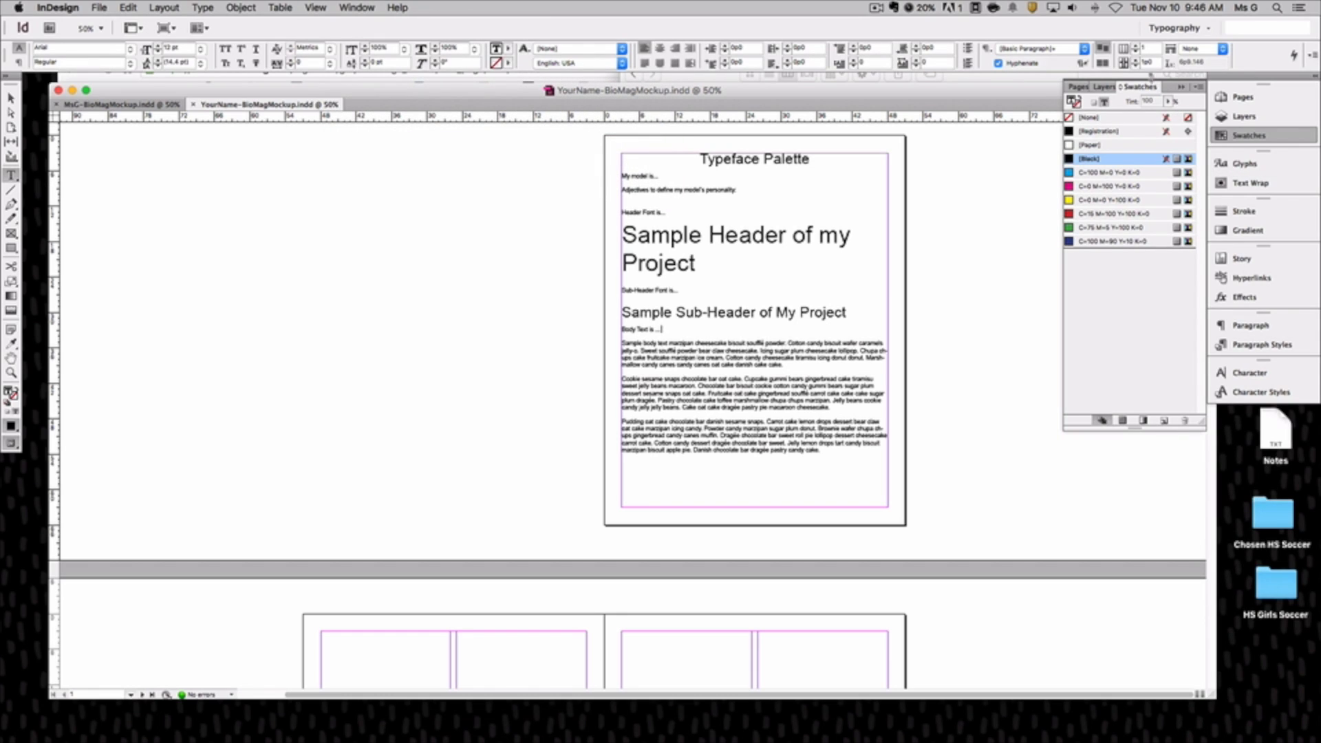
Display the Glyphs panel from the Type & Tables group of panels
left_click(370, 7)
mouse_move(381, 36)
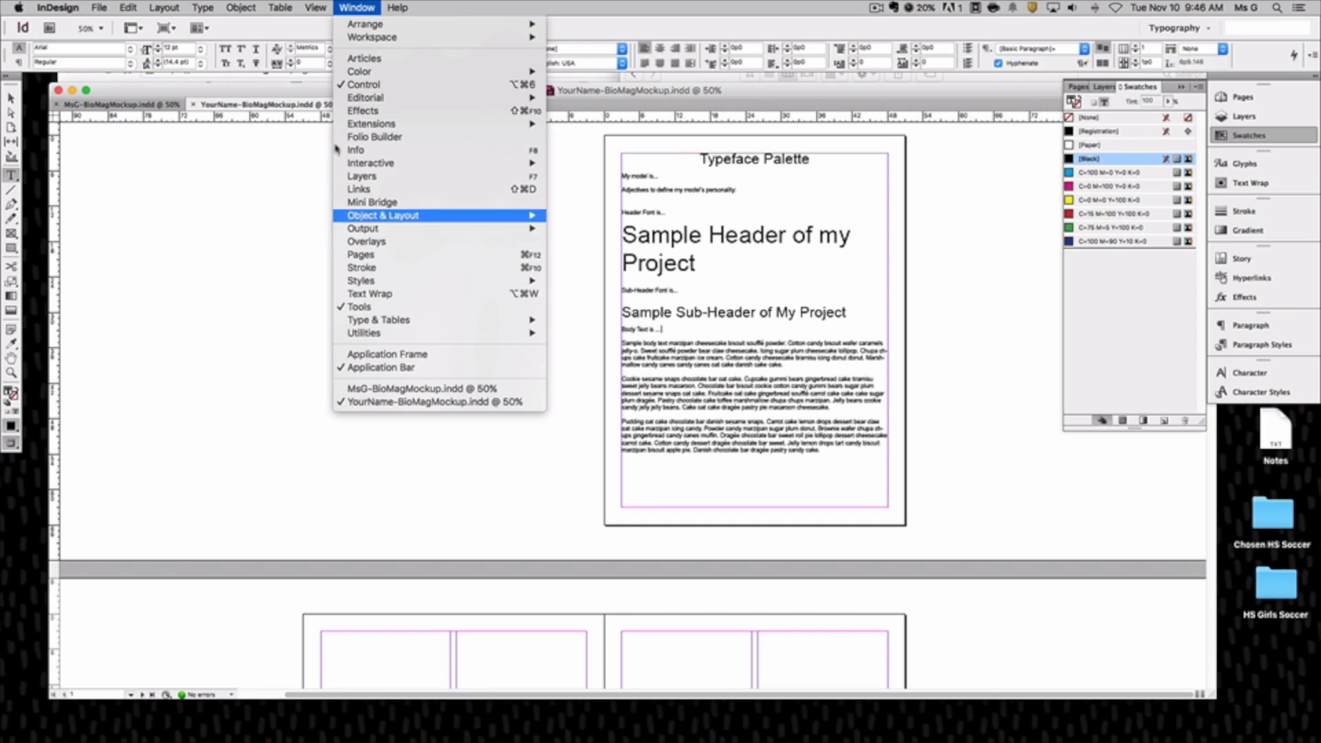
mouse_move(415, 169)
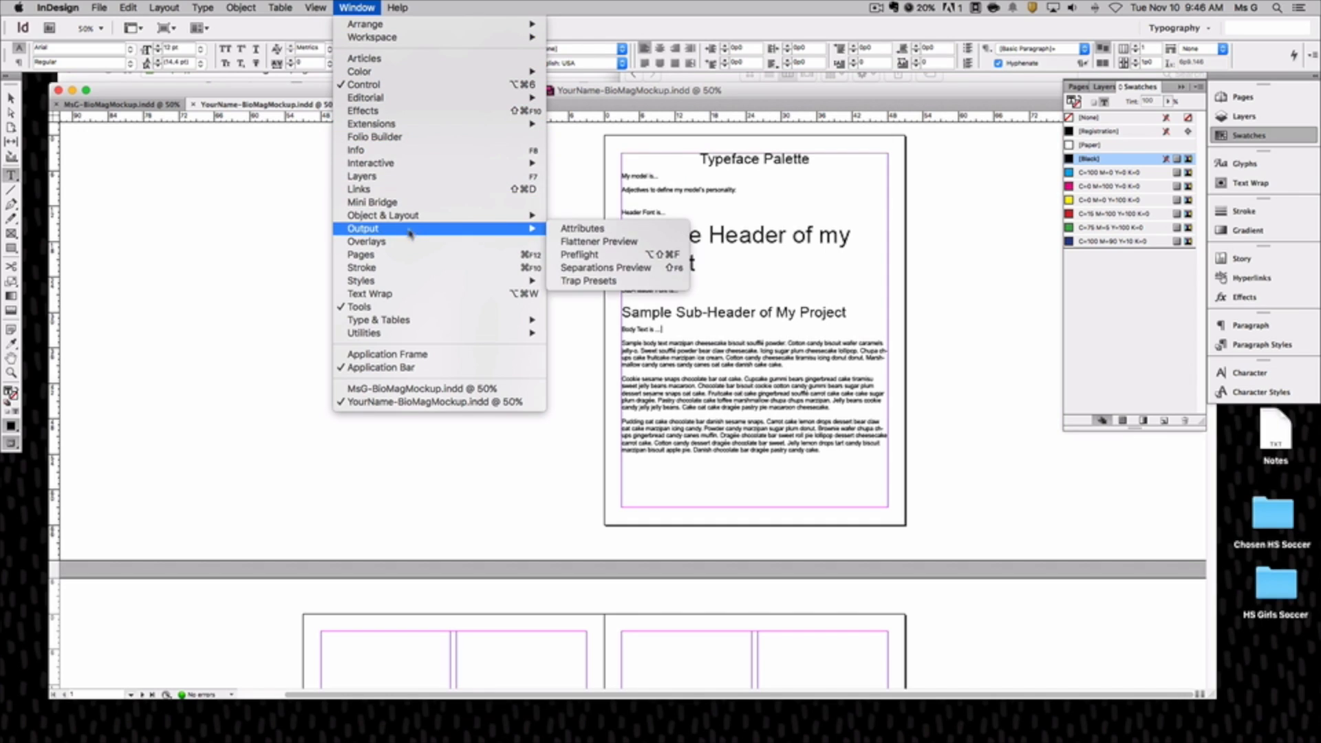
mouse_move(378, 286)
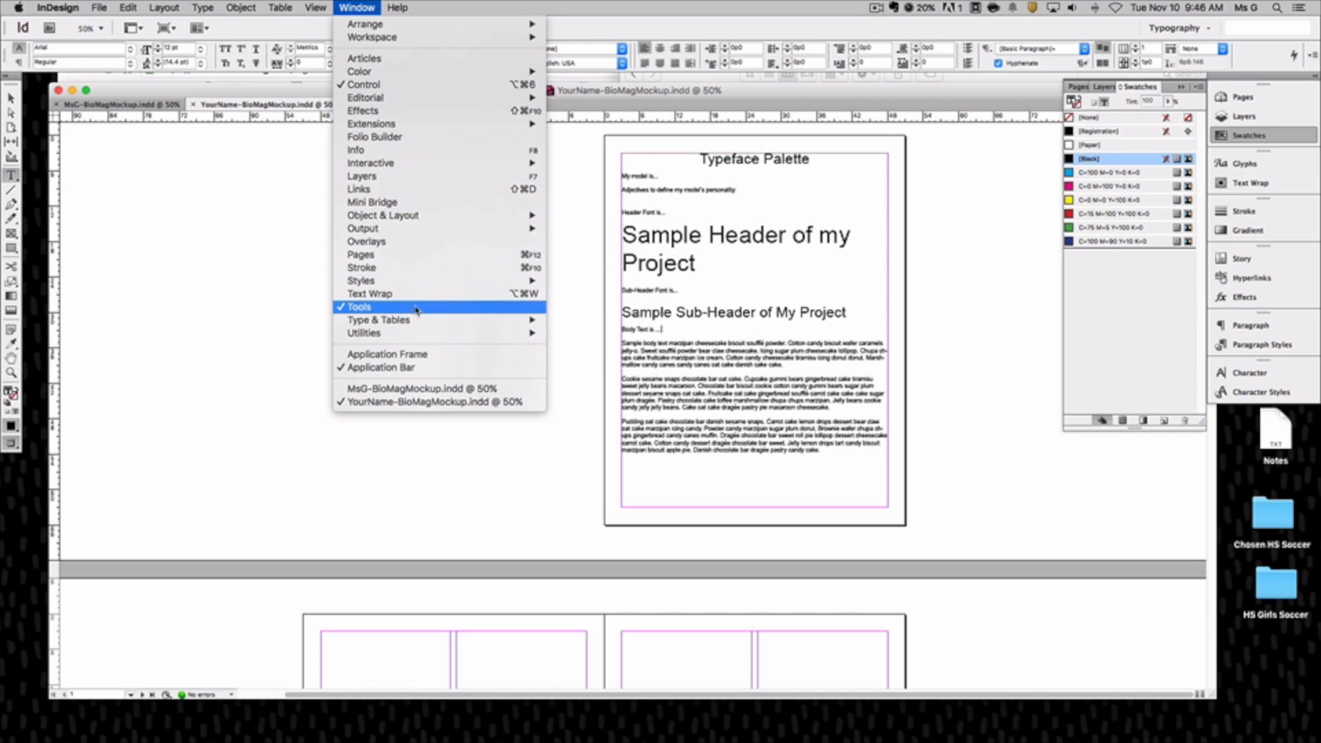
mouse_move(415, 327)
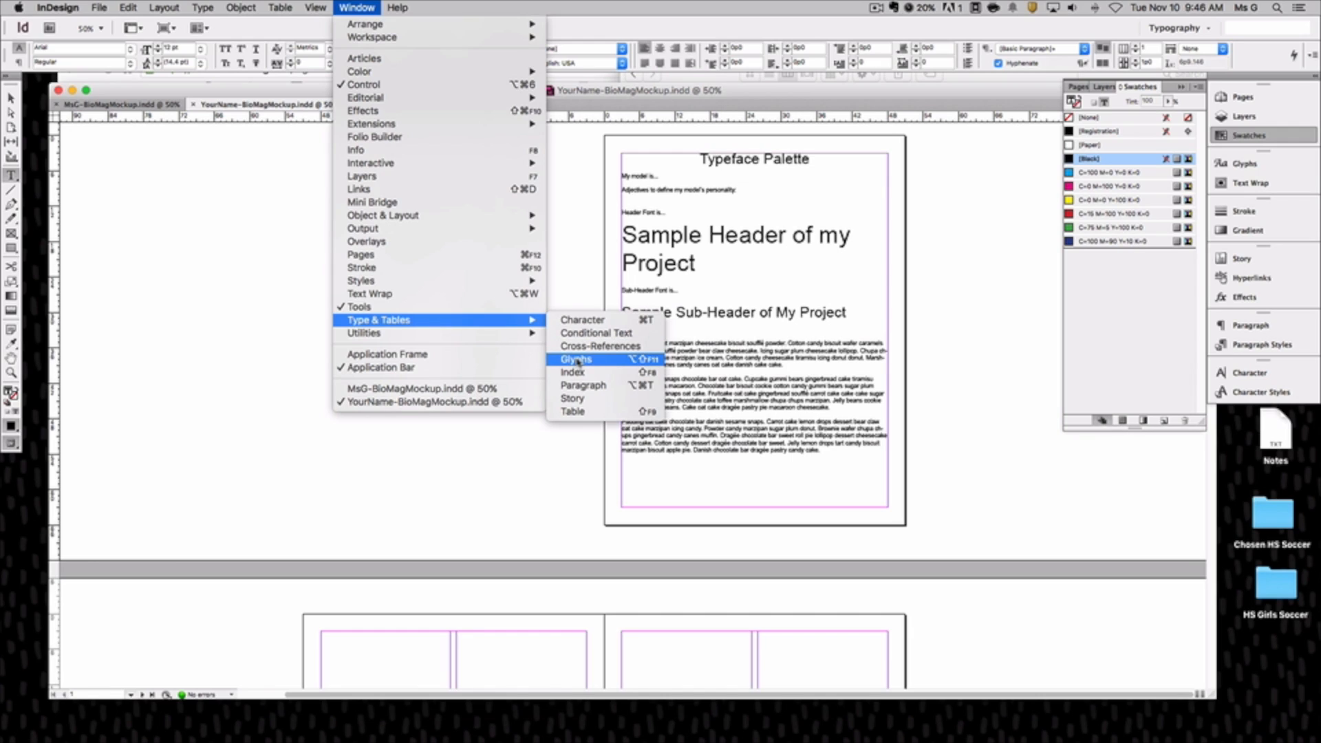
left_click(576, 359)
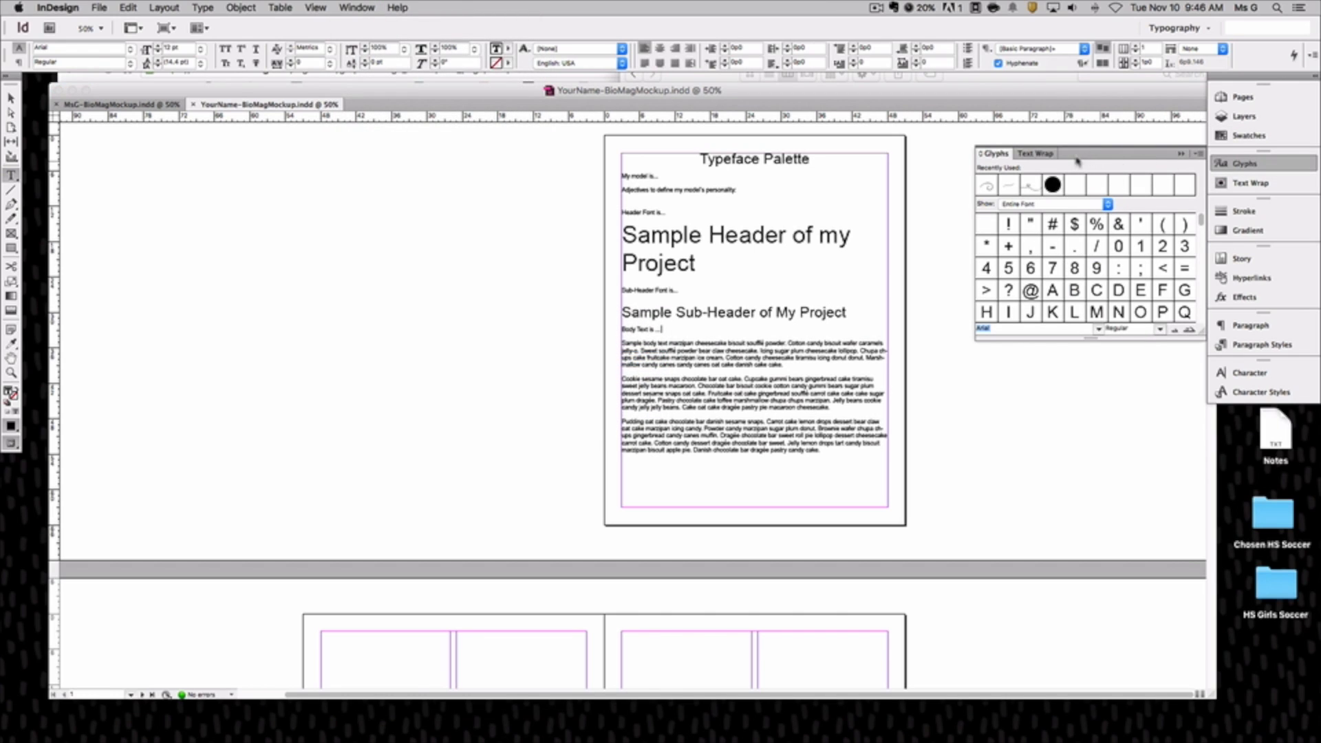
Collapse the Glyphs panel, and demonstrate expanding and collapsing it from the panel dock
left_click(1246, 165)
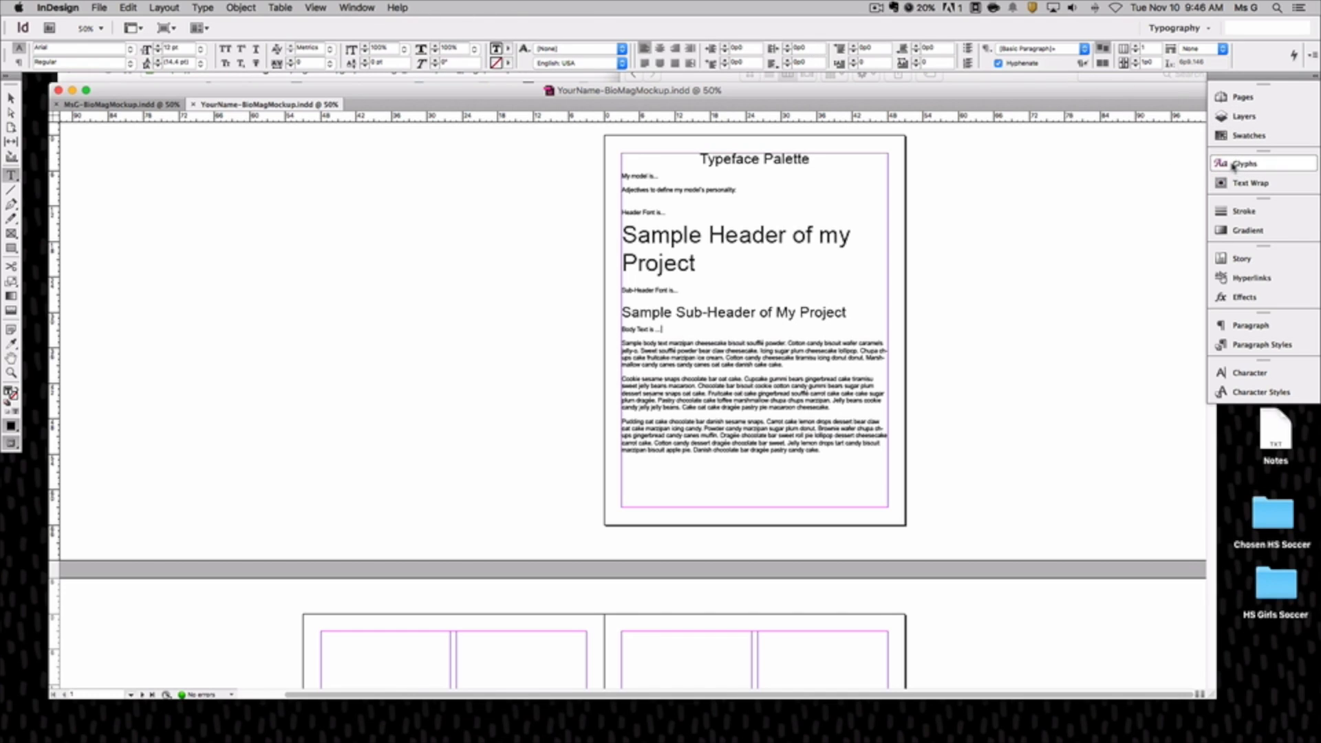
left_click(1233, 165)
left_click(1233, 165)
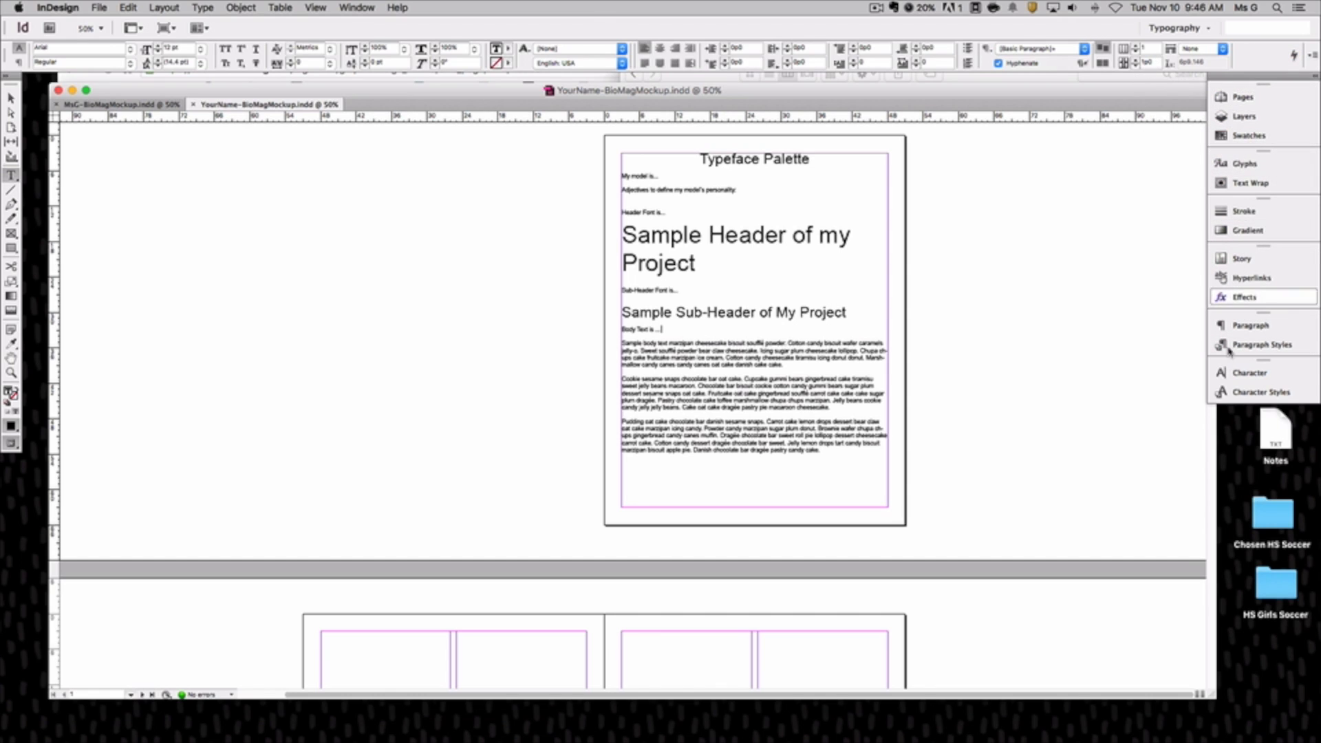
left_click(1253, 166)
left_click(1254, 166)
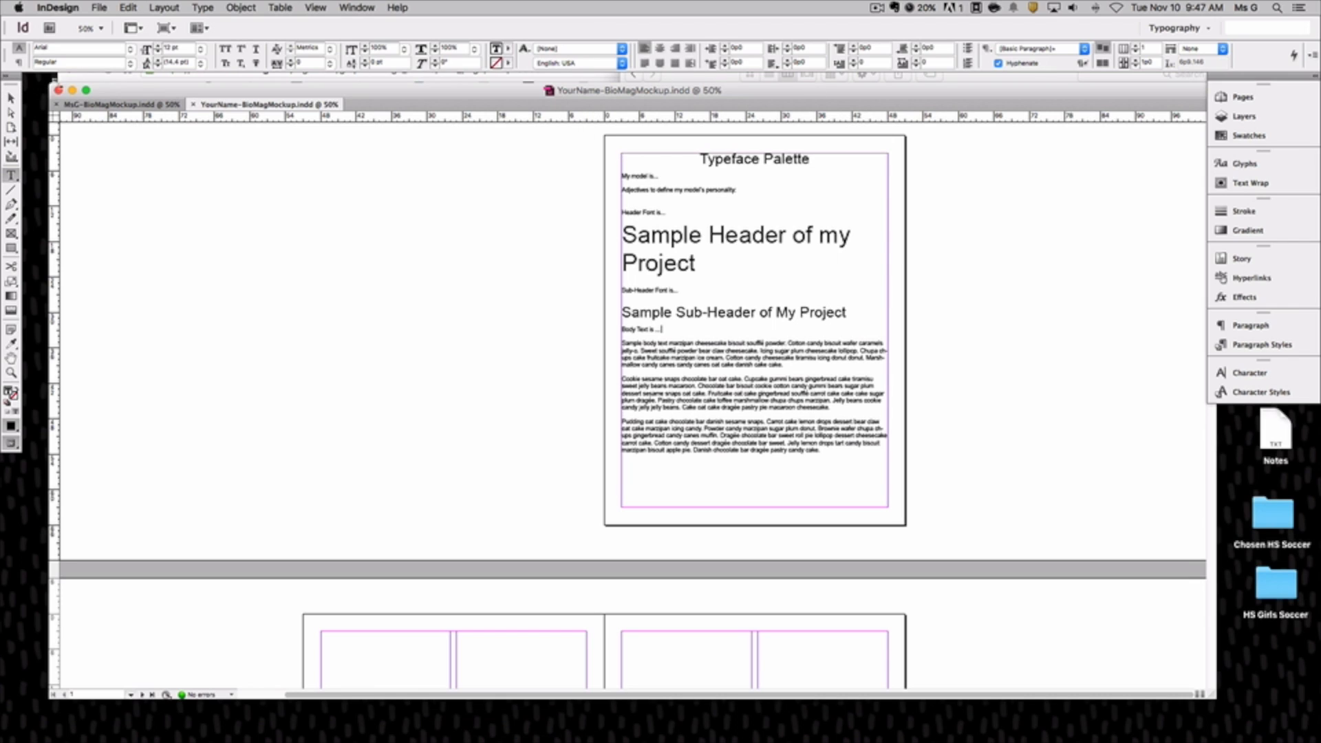
Deselect the Typeface Palette text frame with the Selection tool and examine the column layouts of the template's blank spreads
left_click(11, 97)
scroll(691, 198, "down", 3)
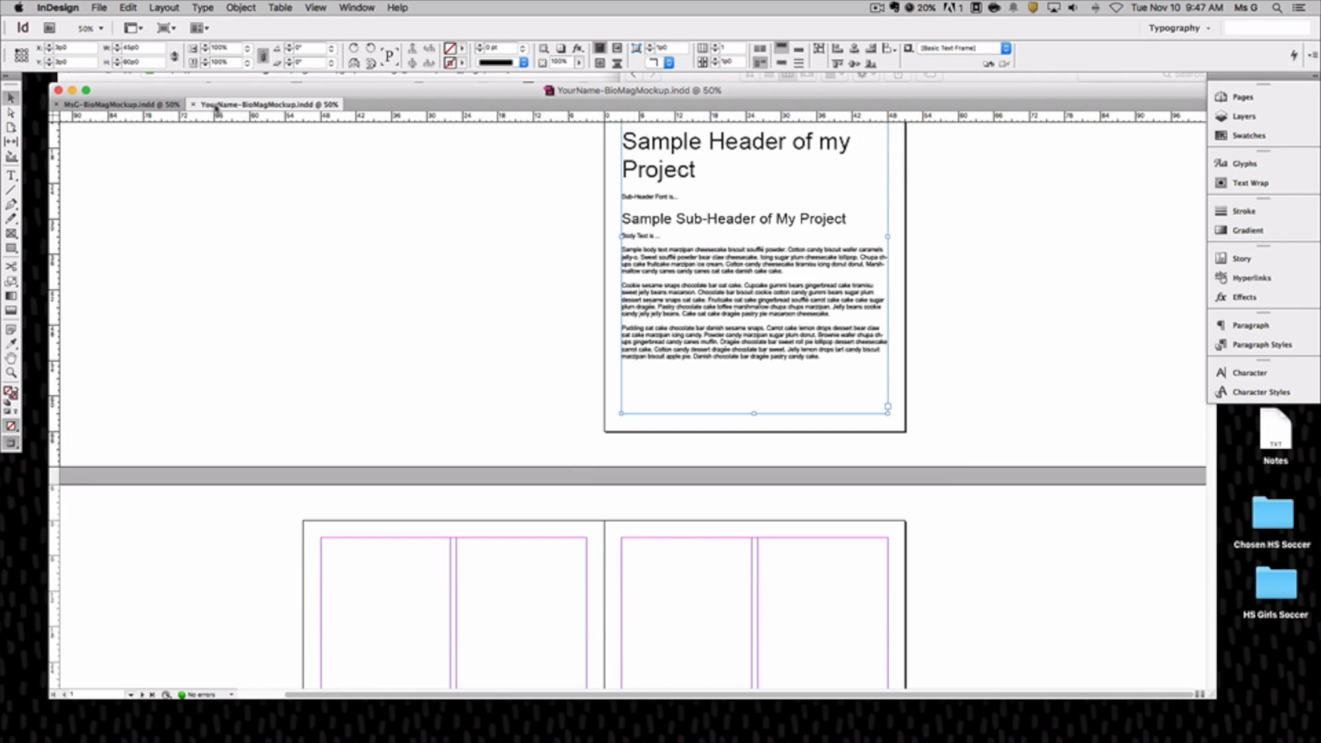
scroll(323, 194, "up", 3)
scroll(323, 191, "down", 3)
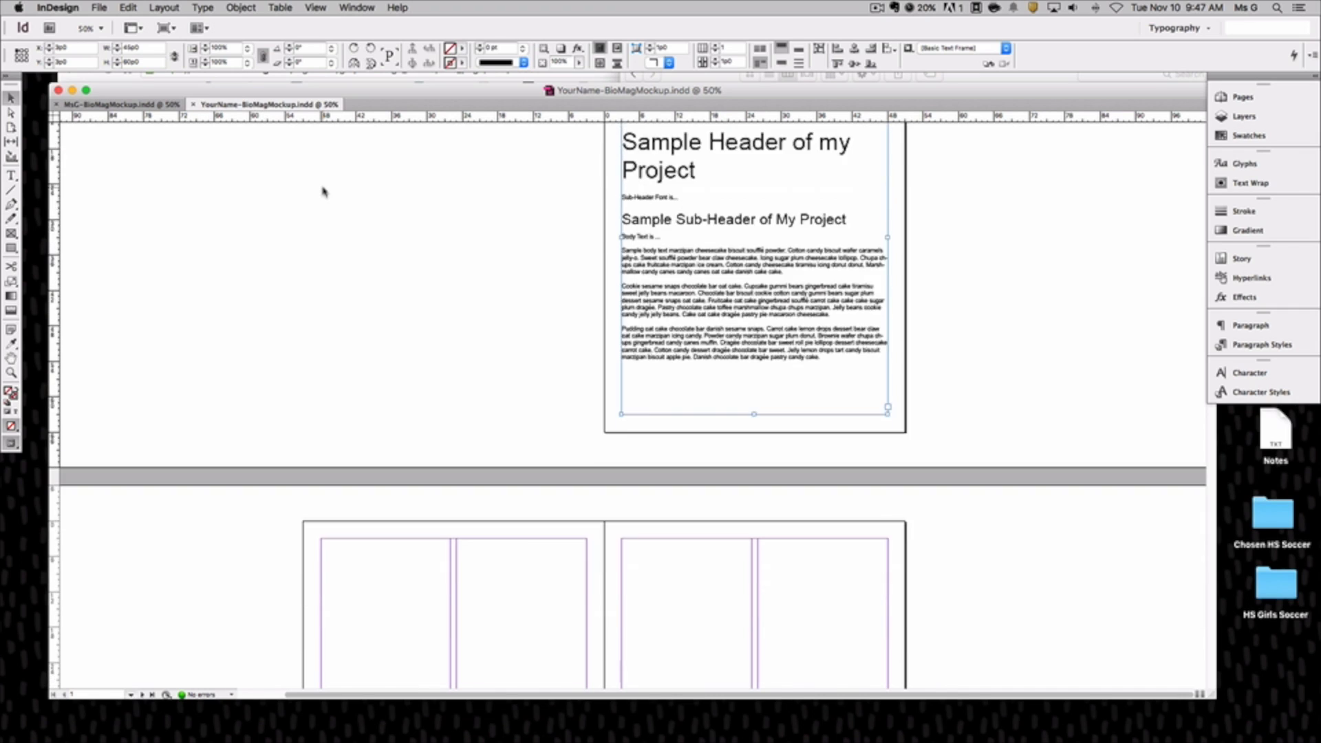
left_click(323, 191)
scroll(383, 413, "down", 15)
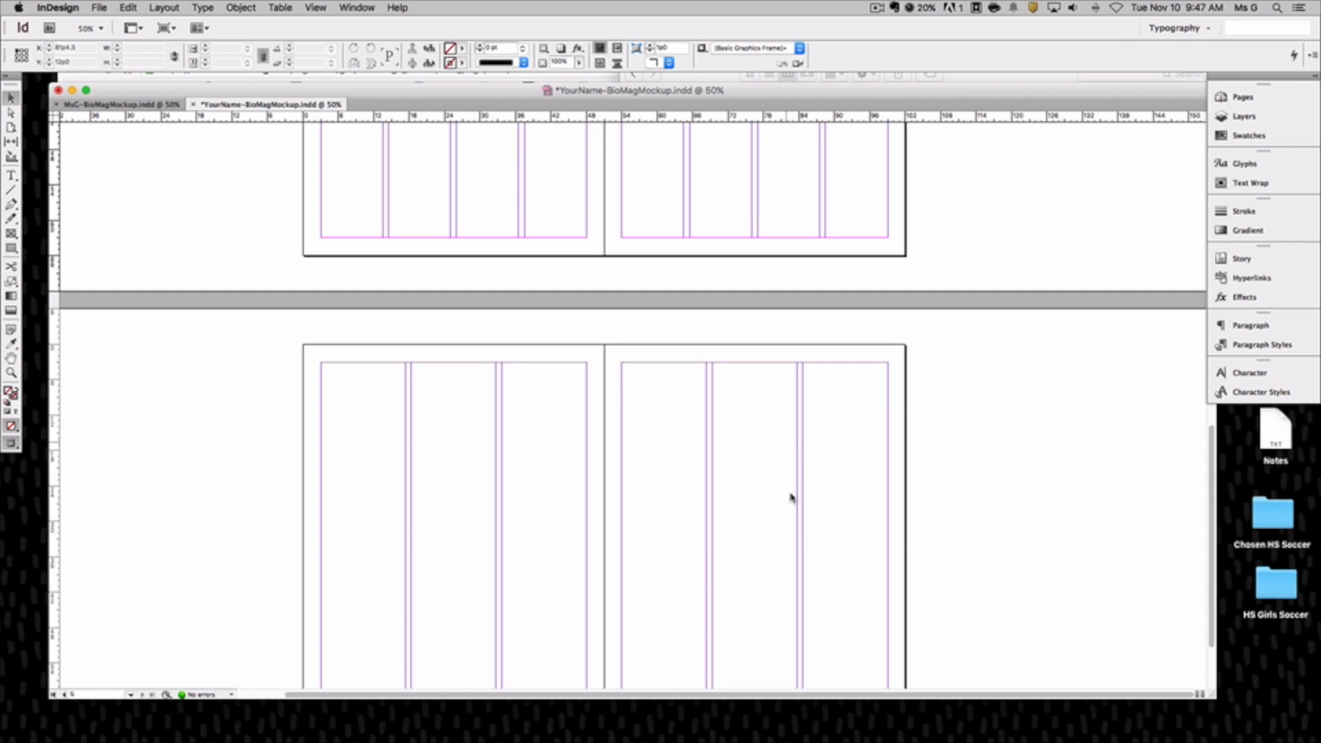
scroll(791, 497, "up", 3)
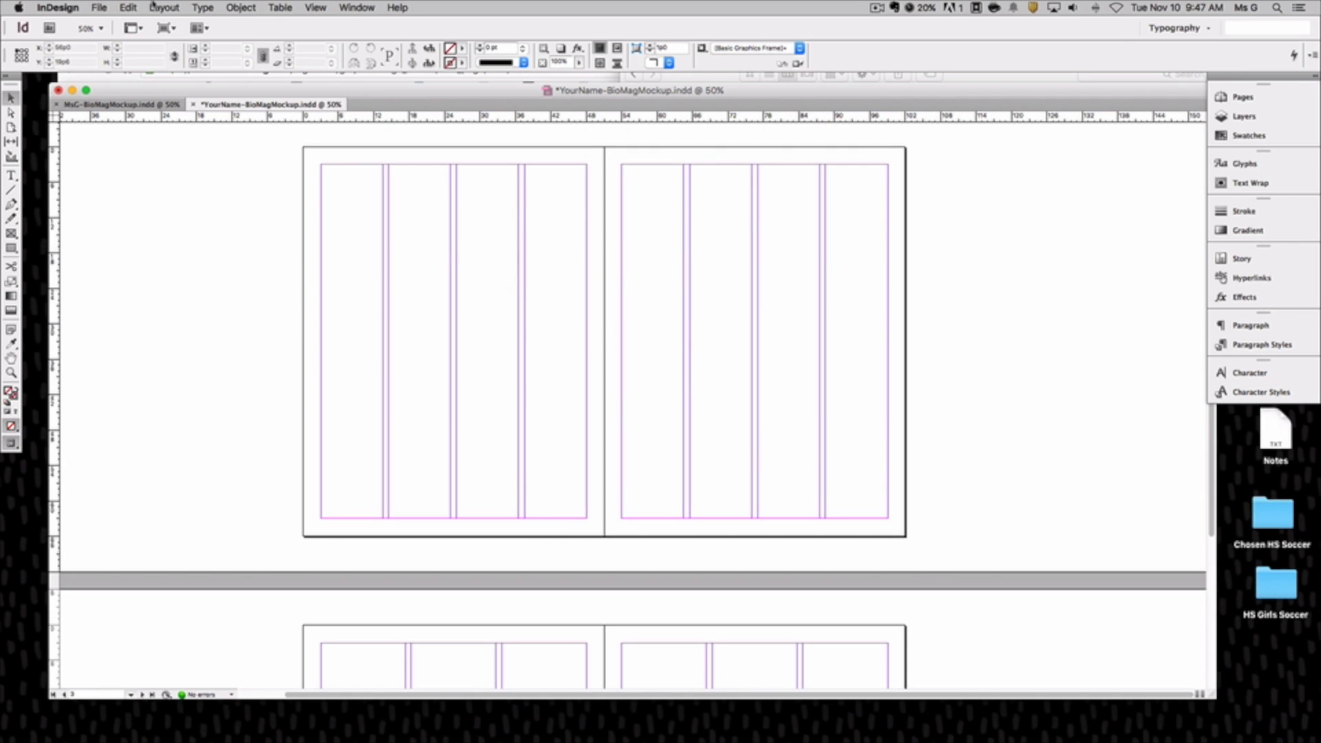
Display the Pages panel and go to page 1, then to spread 2-3
left_click(153, 7)
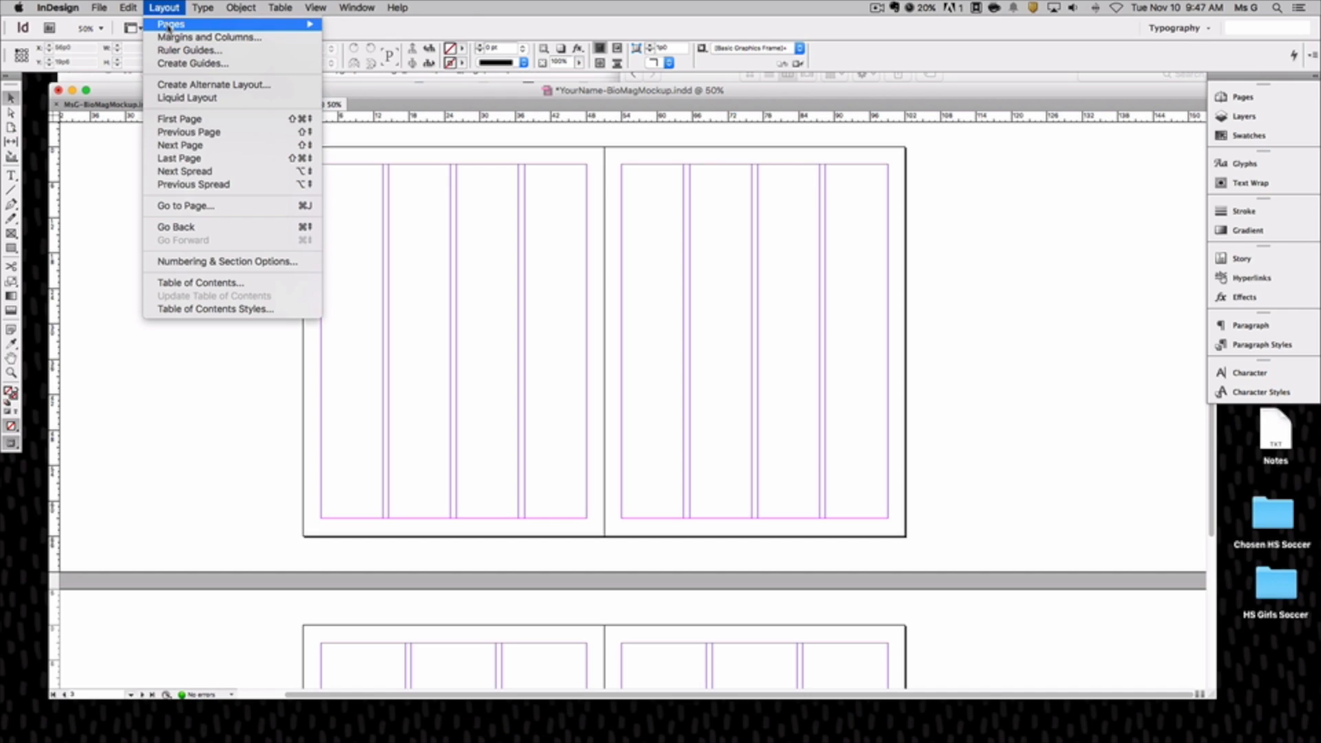
left_click(540, 210)
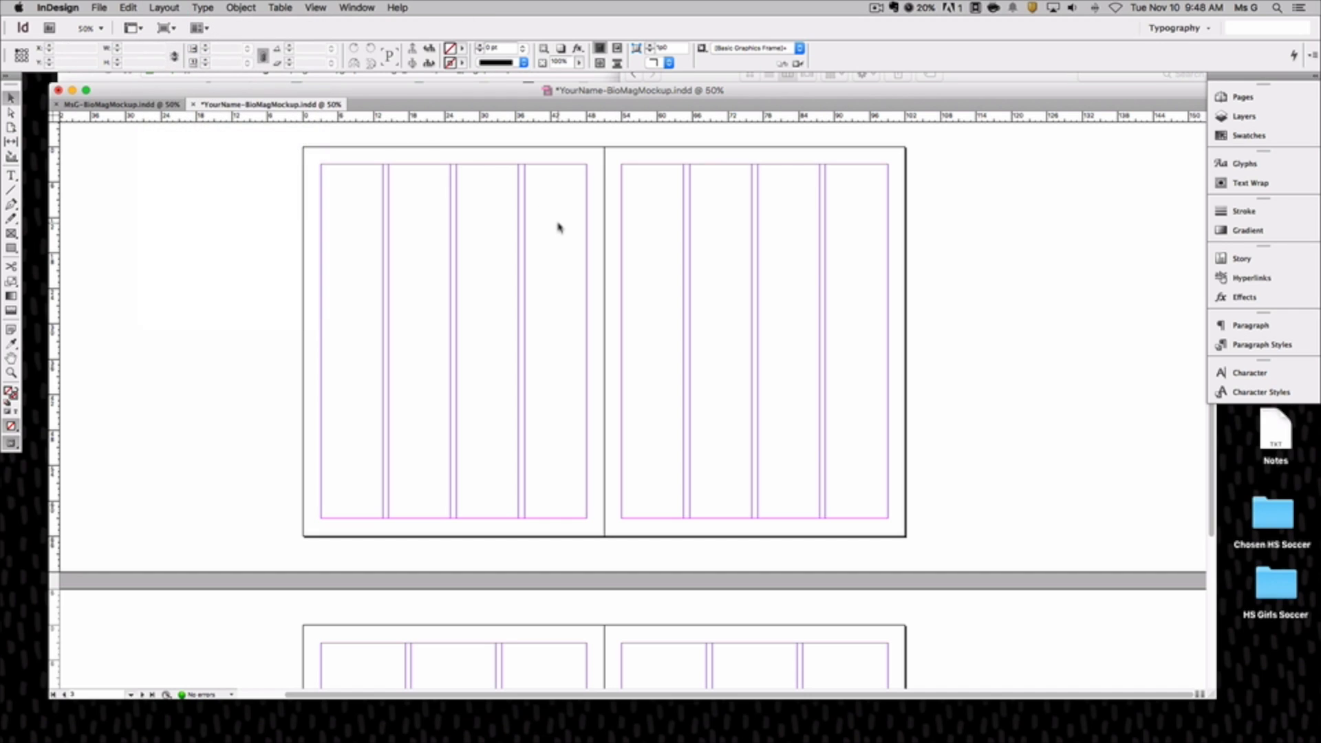
left_click(1242, 97)
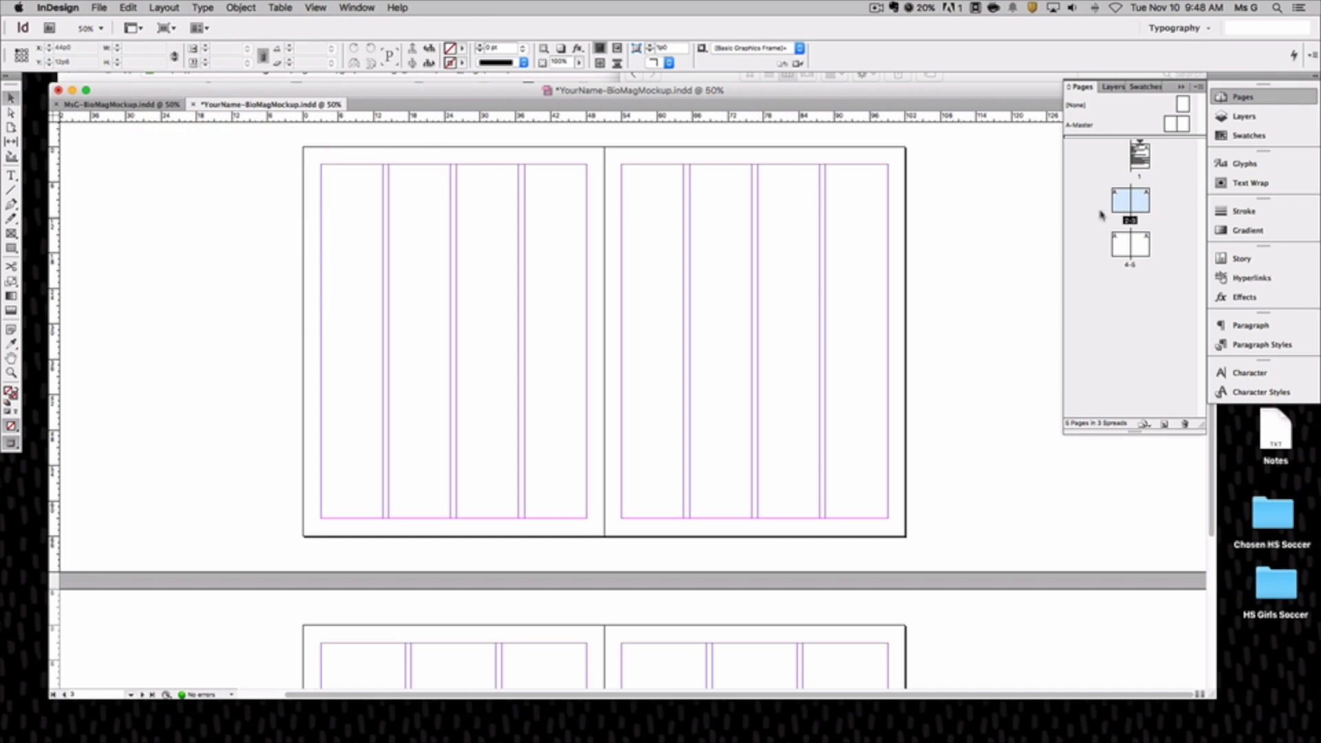
double_click(1140, 157)
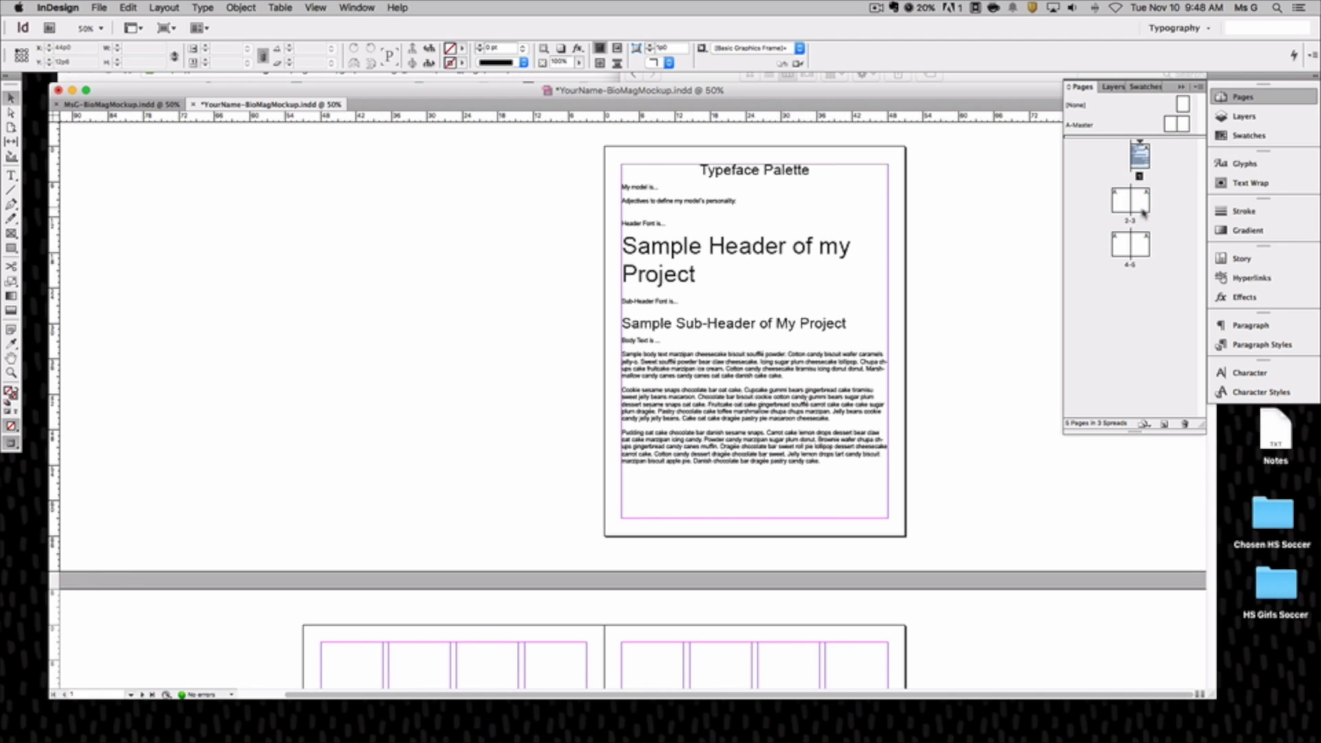
double_click(1120, 204)
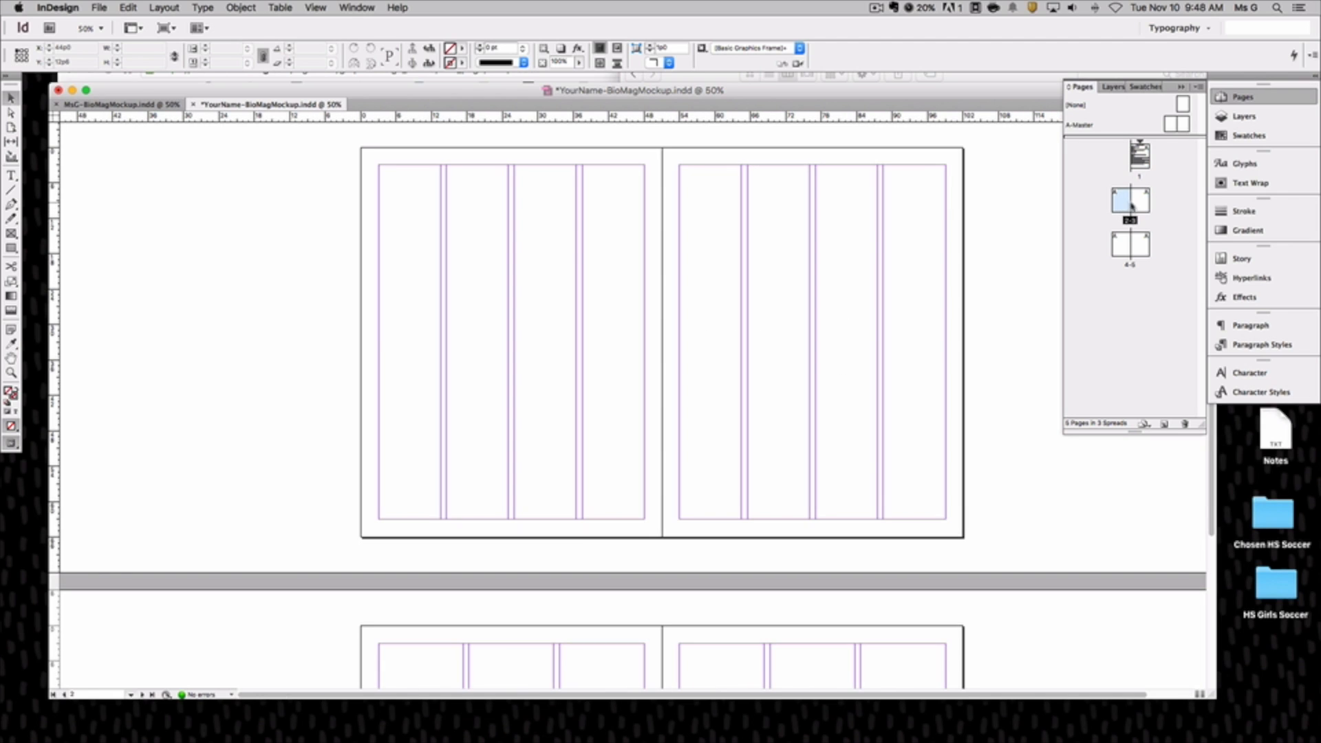
Add two new pages after spread 4-5 to form spread 6-7, and select page 6
left_click(1135, 248)
left_click(1164, 424)
left_click(1163, 424)
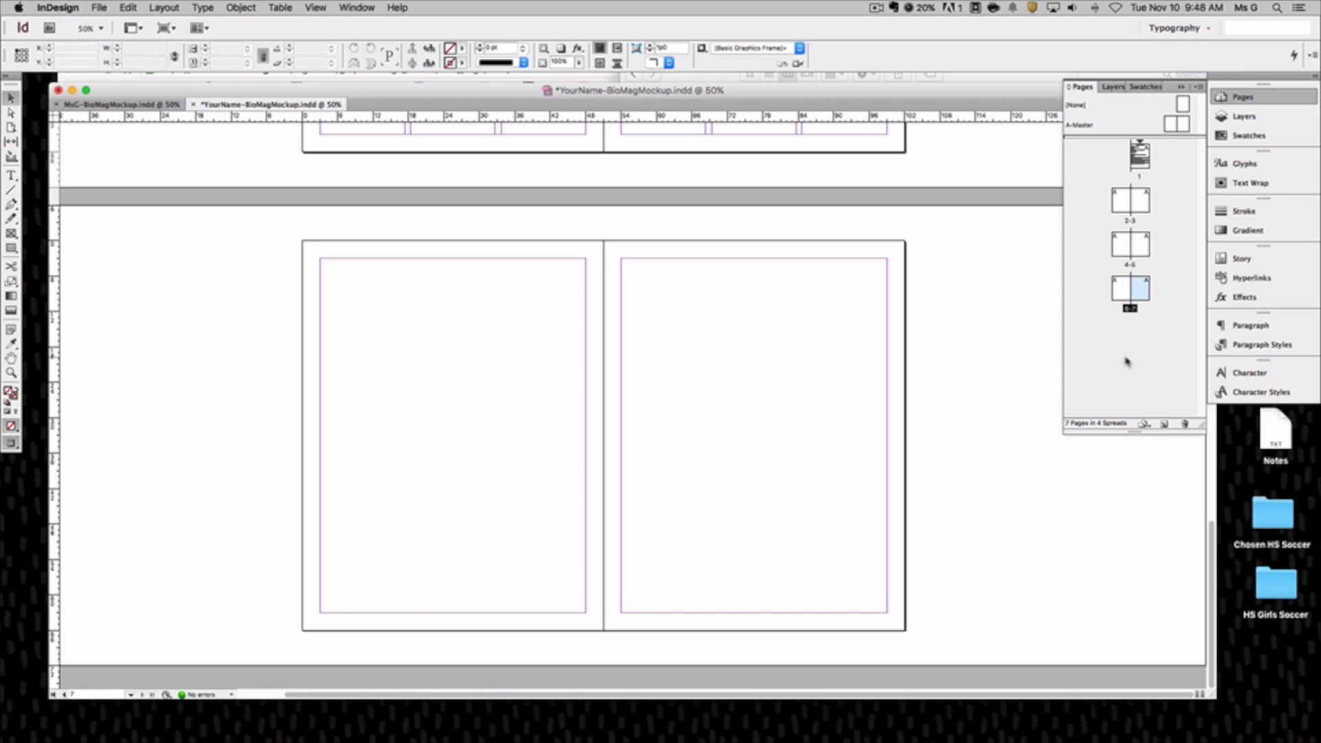
left_click(1121, 289)
Set the margins and columns of spread 2-3 to three columns per page, with layout adjustment disabled
scroll(473, 394, "up", 5)
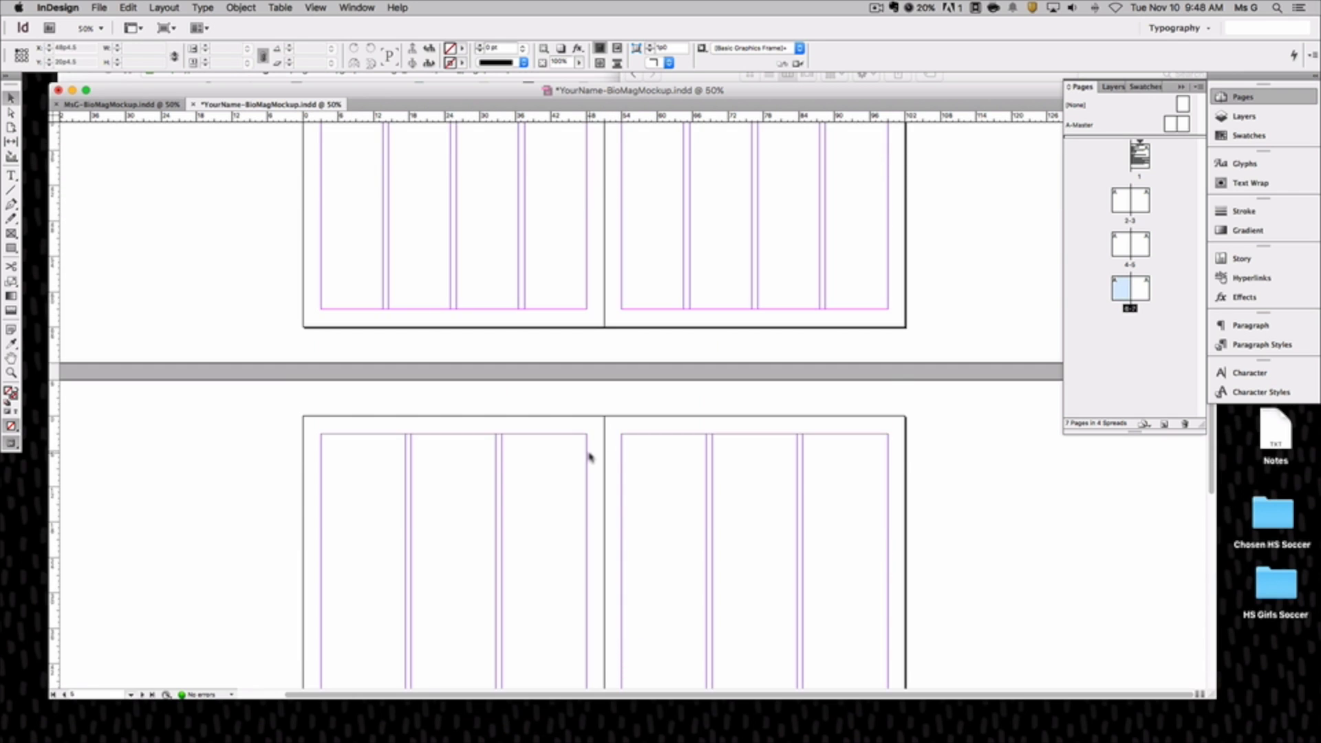
scroll(589, 456, "up", 5)
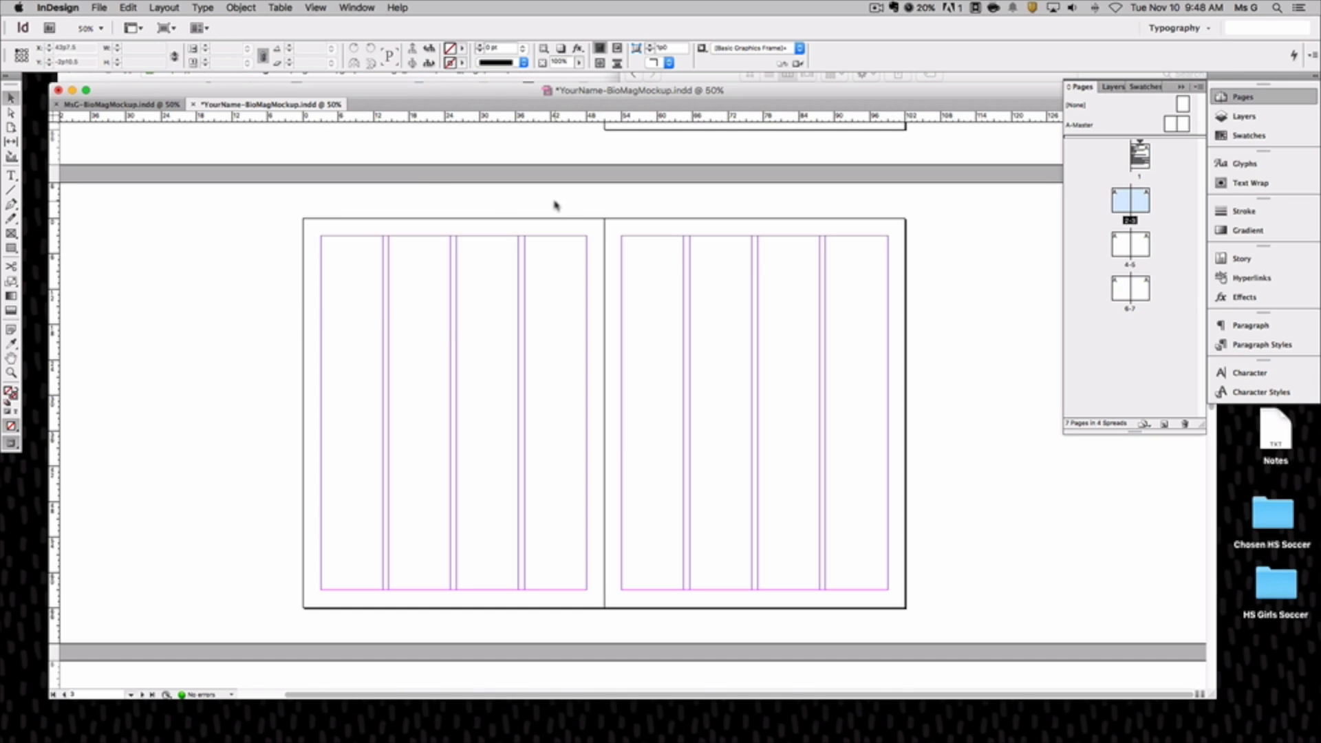
left_click(163, 7)
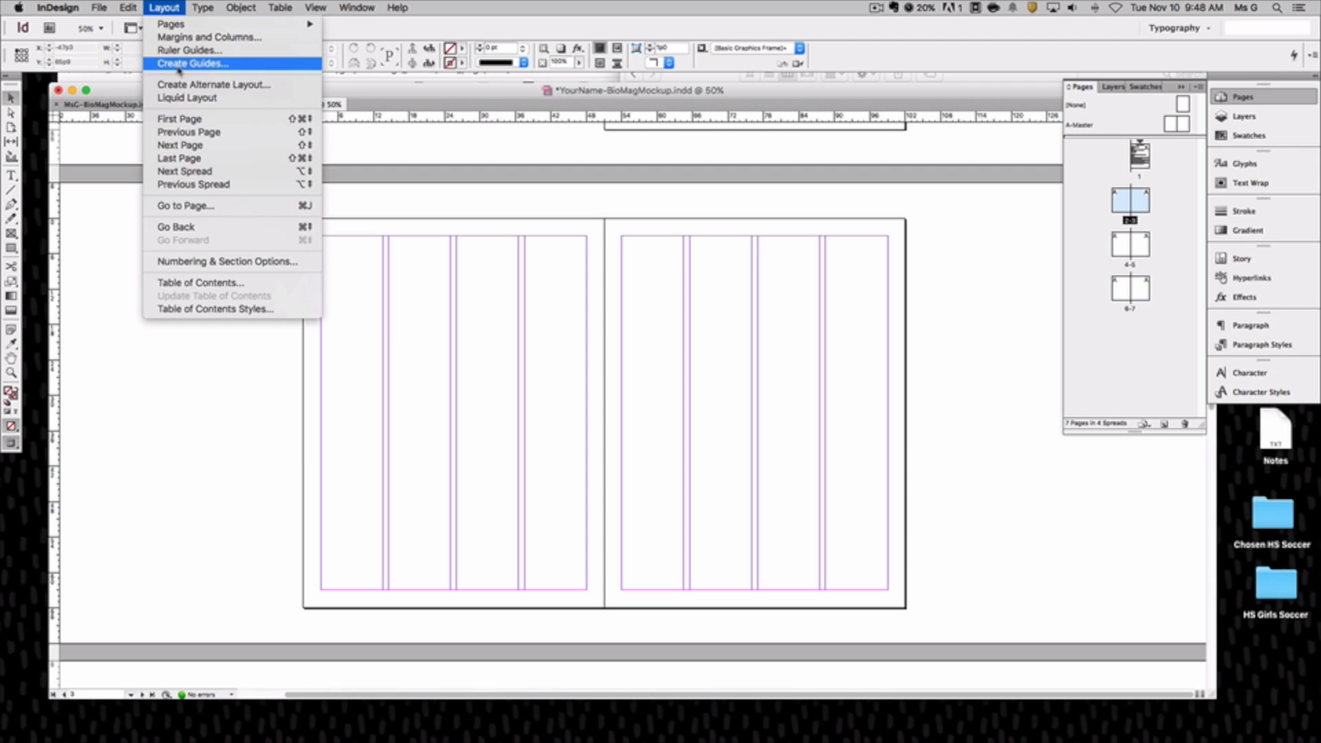
left_click(186, 37)
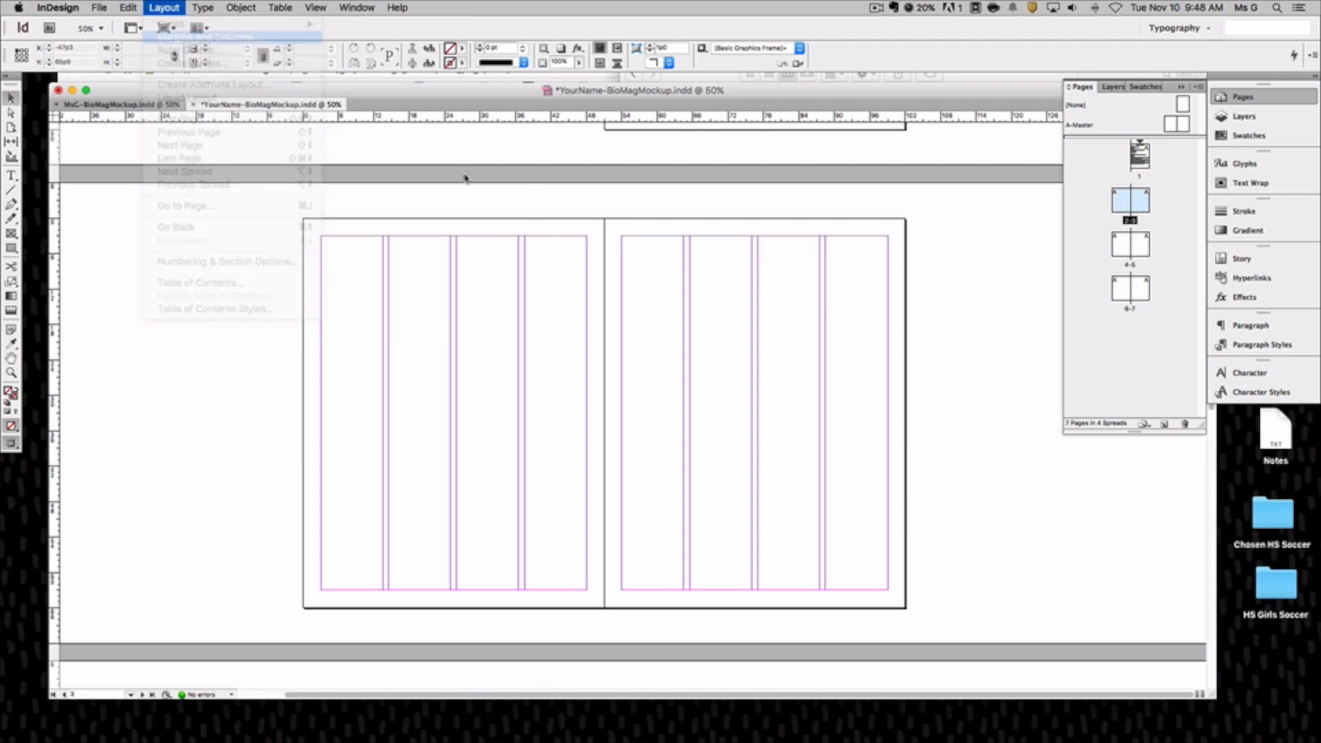
left_click(186, 241)
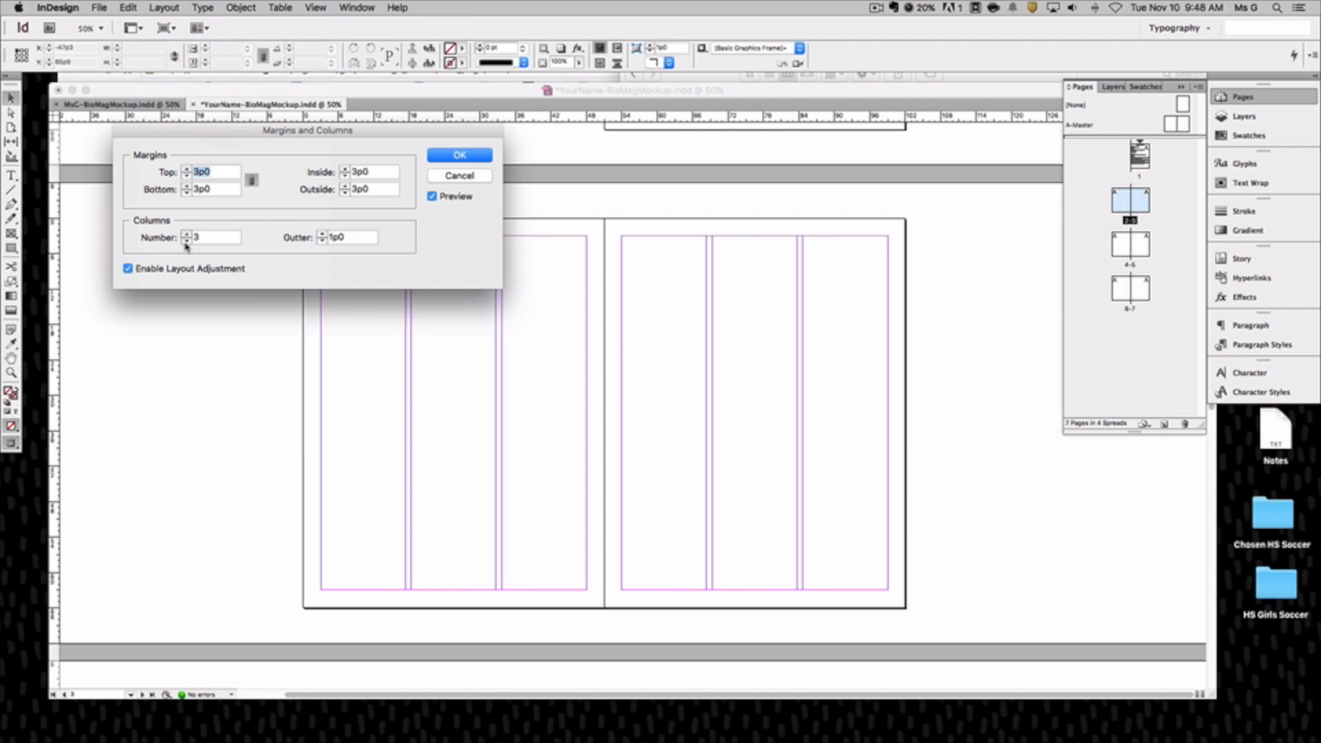
left_click(130, 270)
left_click(448, 158)
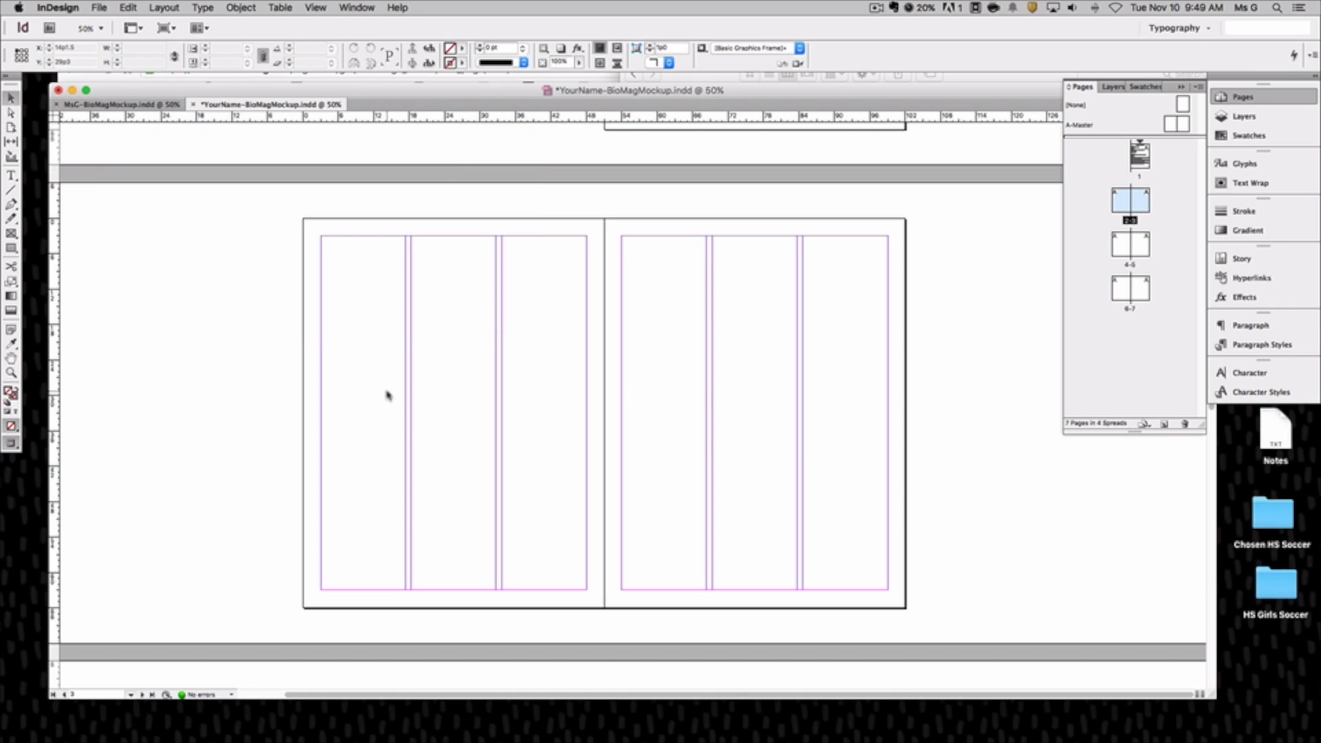
Examine the column layouts on the exemplar mockup's spreads for comparison, and return to the YourName-BioMagMockup.indd template
scroll(387, 396, "up", 2)
scroll(387, 395, "down", 4)
left_click(131, 105)
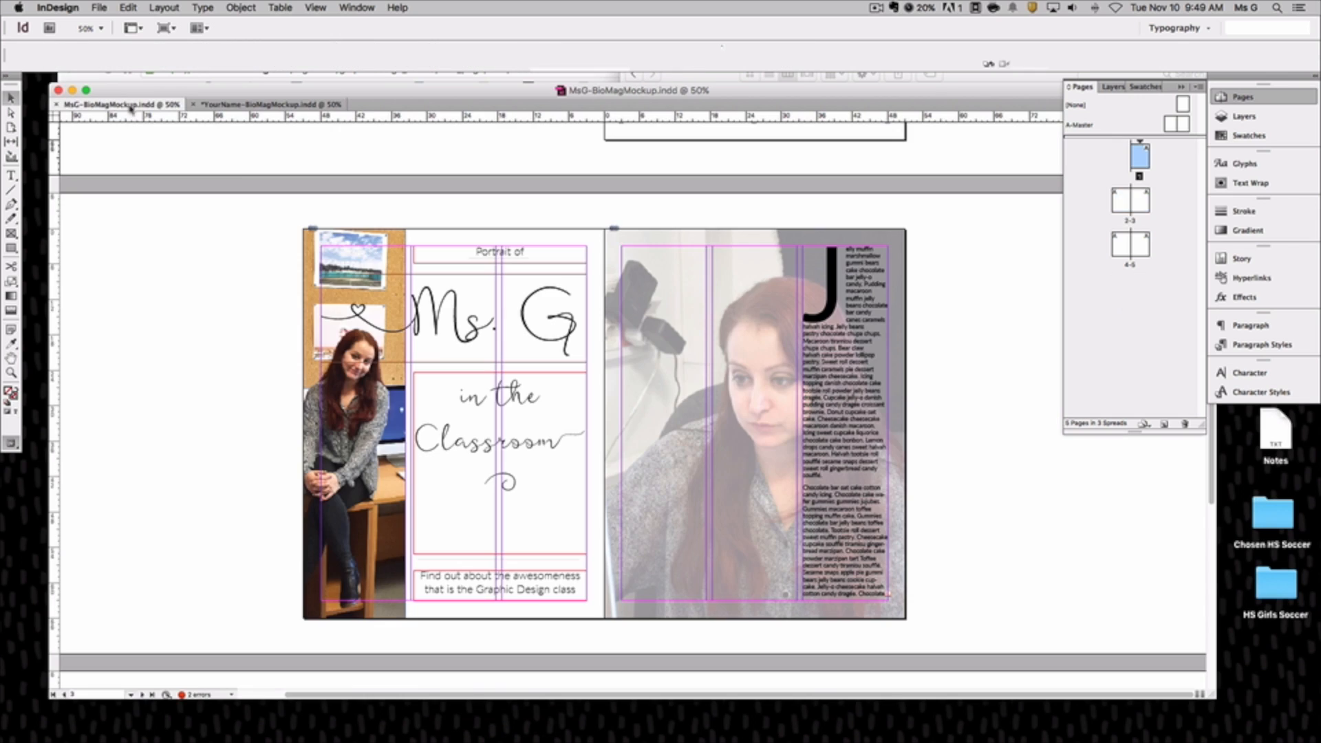
scroll(509, 348, "down", 5)
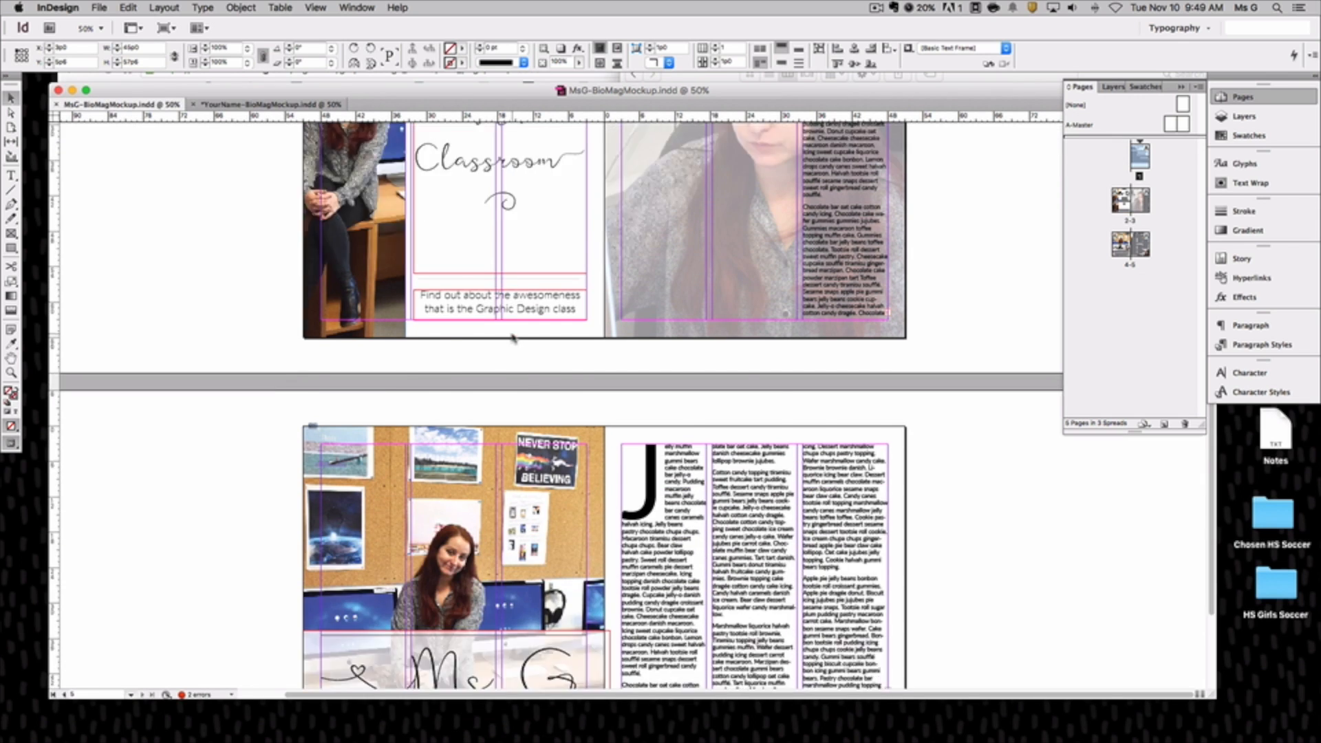
scroll(513, 337, "down", 3)
scroll(686, 423, "up", 5)
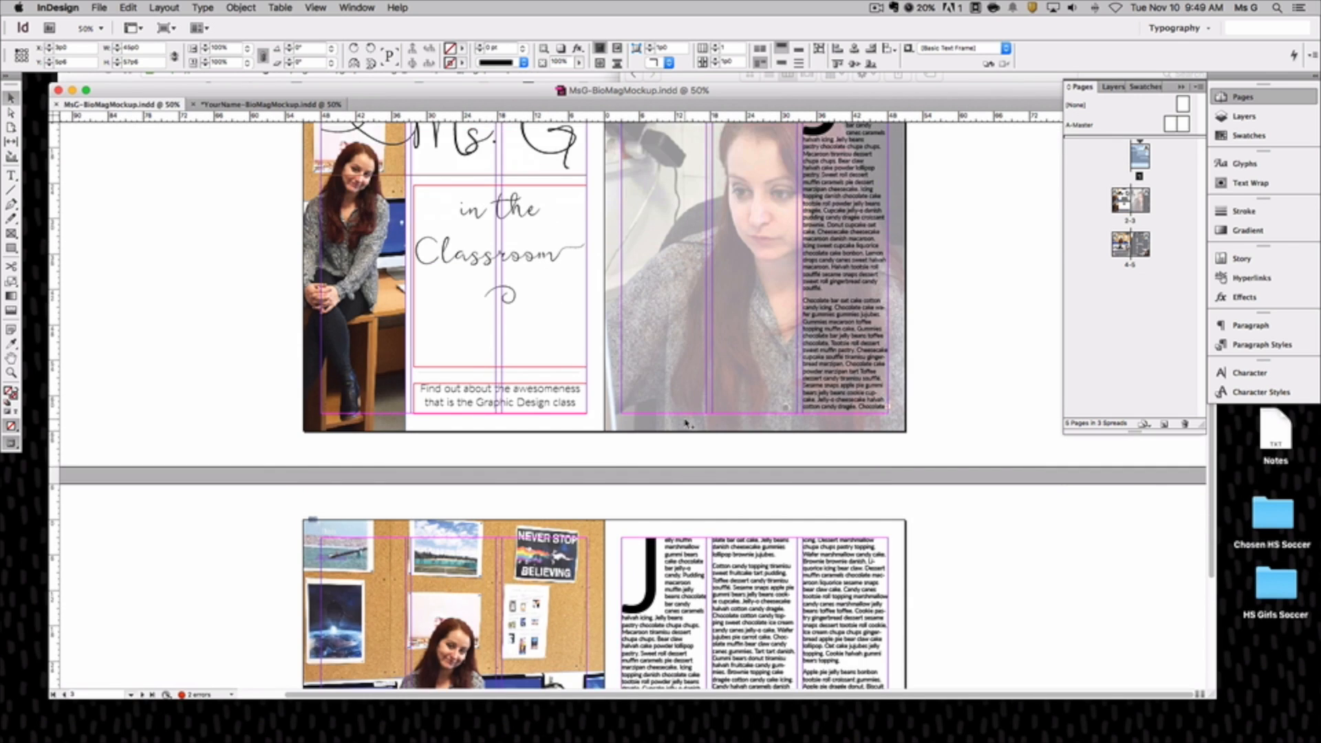
scroll(686, 423, "up", 2)
left_click(260, 104)
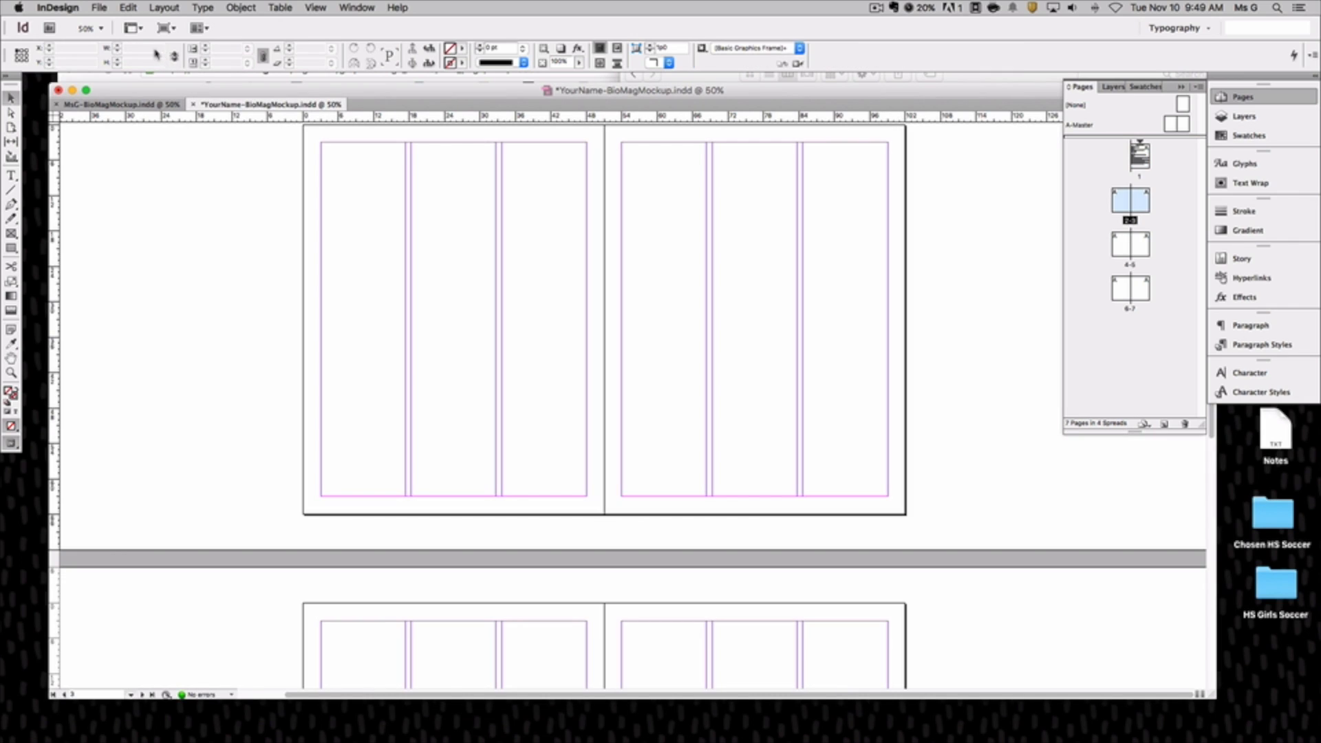
Change the number of columns on spread 2-3 to 2
left_click(99, 7)
left_click(161, 8)
left_click(180, 8)
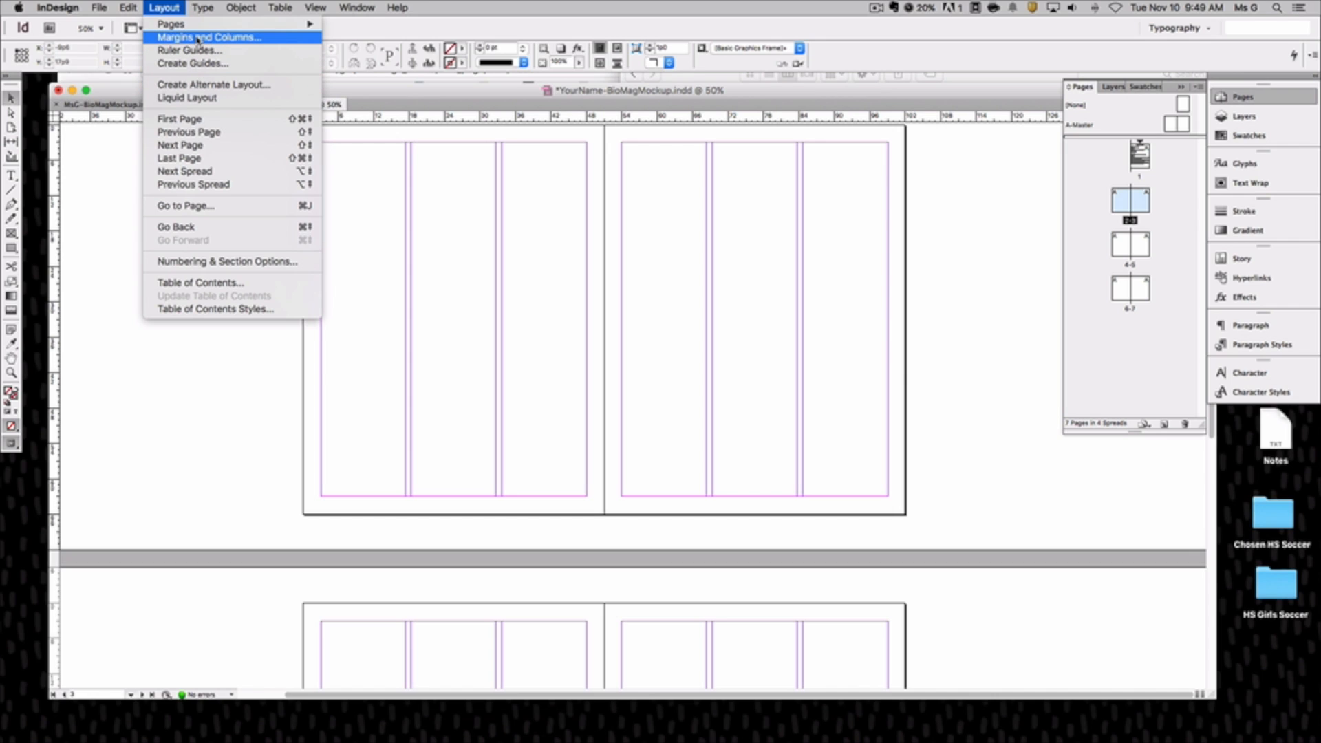
left_click(196, 38)
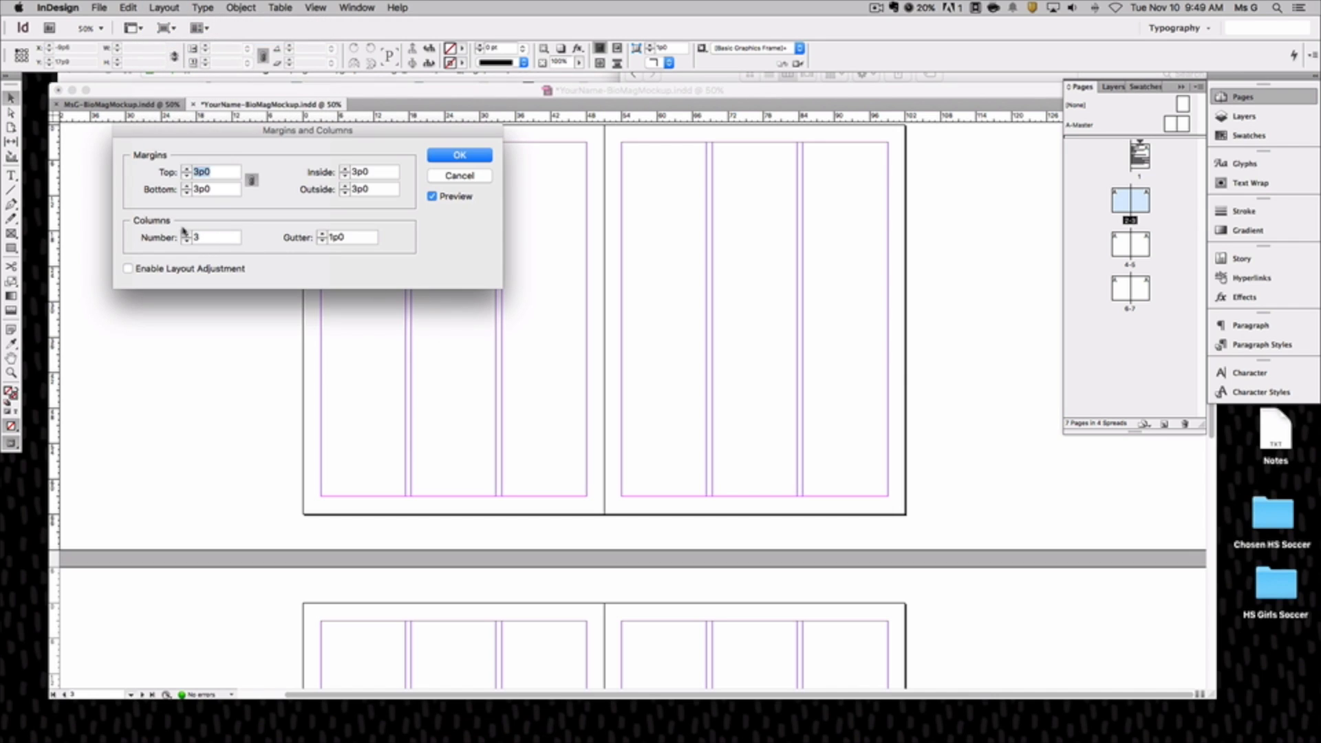
left_click(186, 241)
left_click(187, 242)
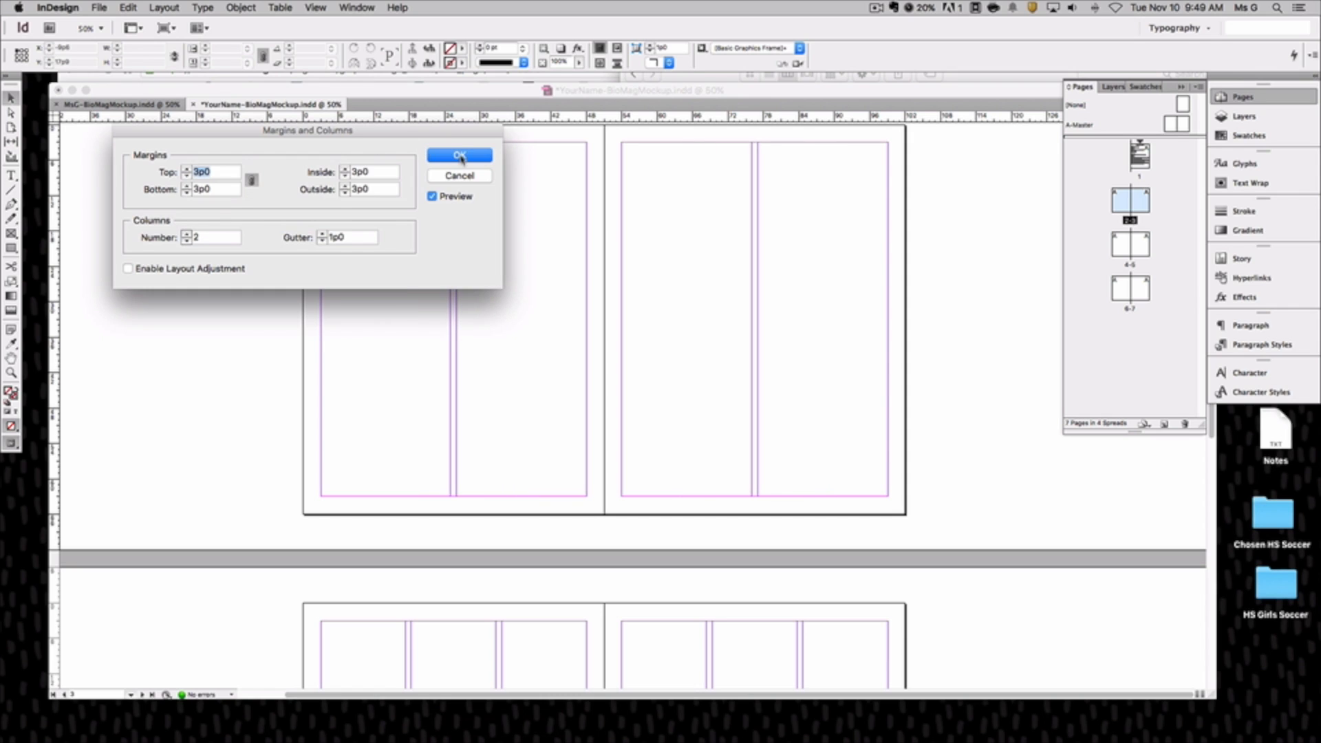
left_click(459, 156)
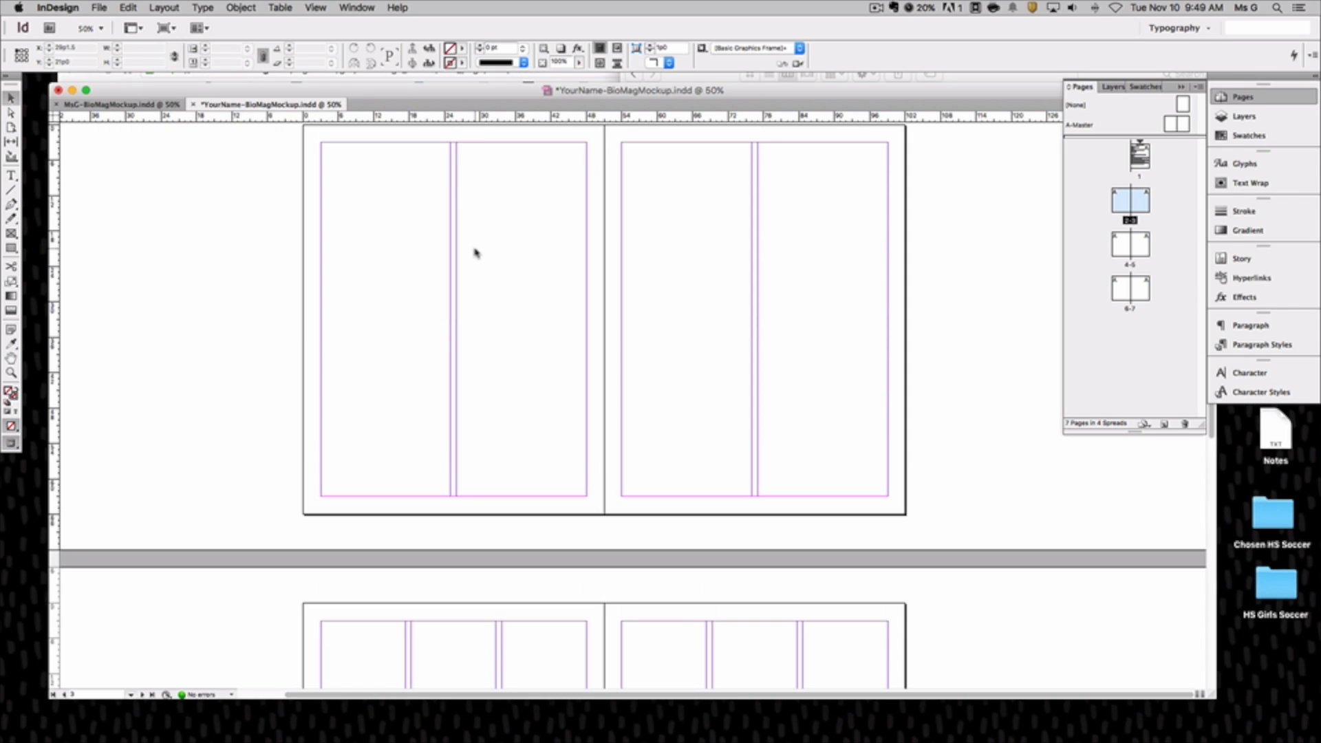
Set the new blank spread 6-7 to 2 columns per page, toggling the preview to compare before applying
scroll(475, 253, "down", 15)
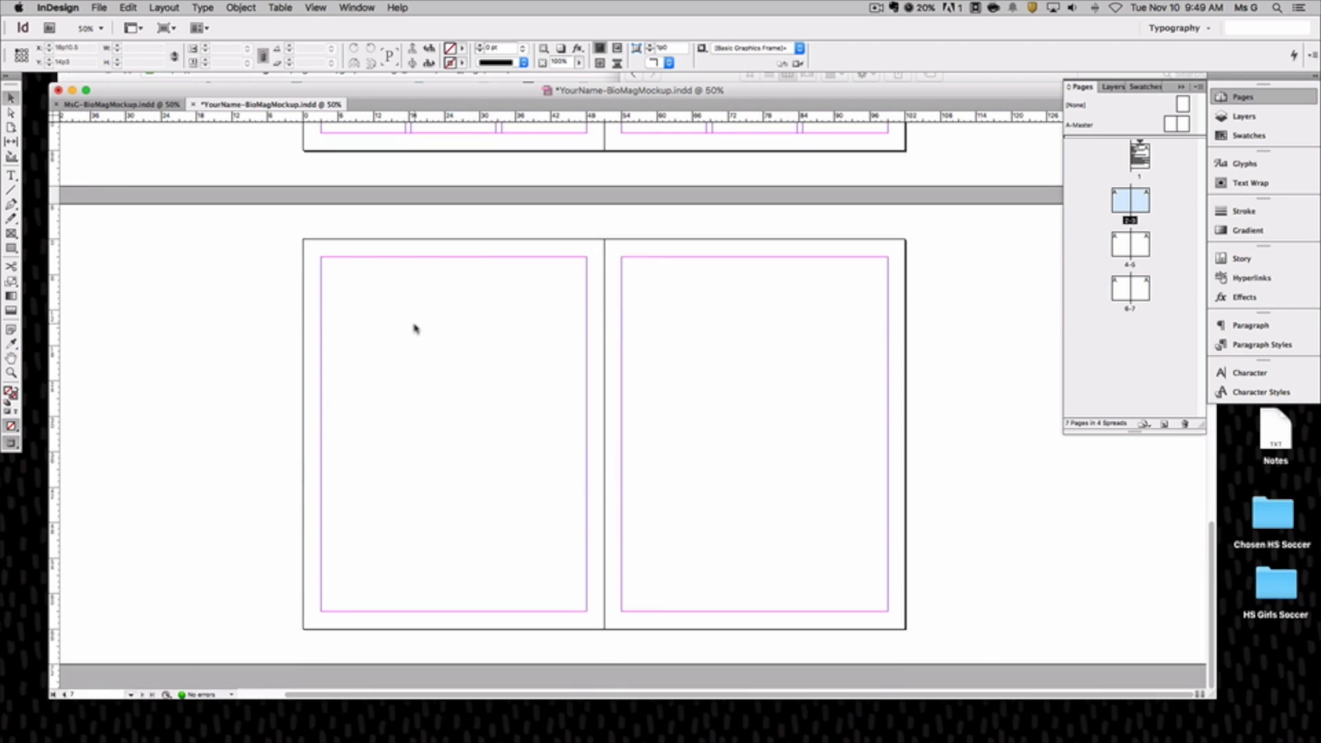
left_click(155, 8)
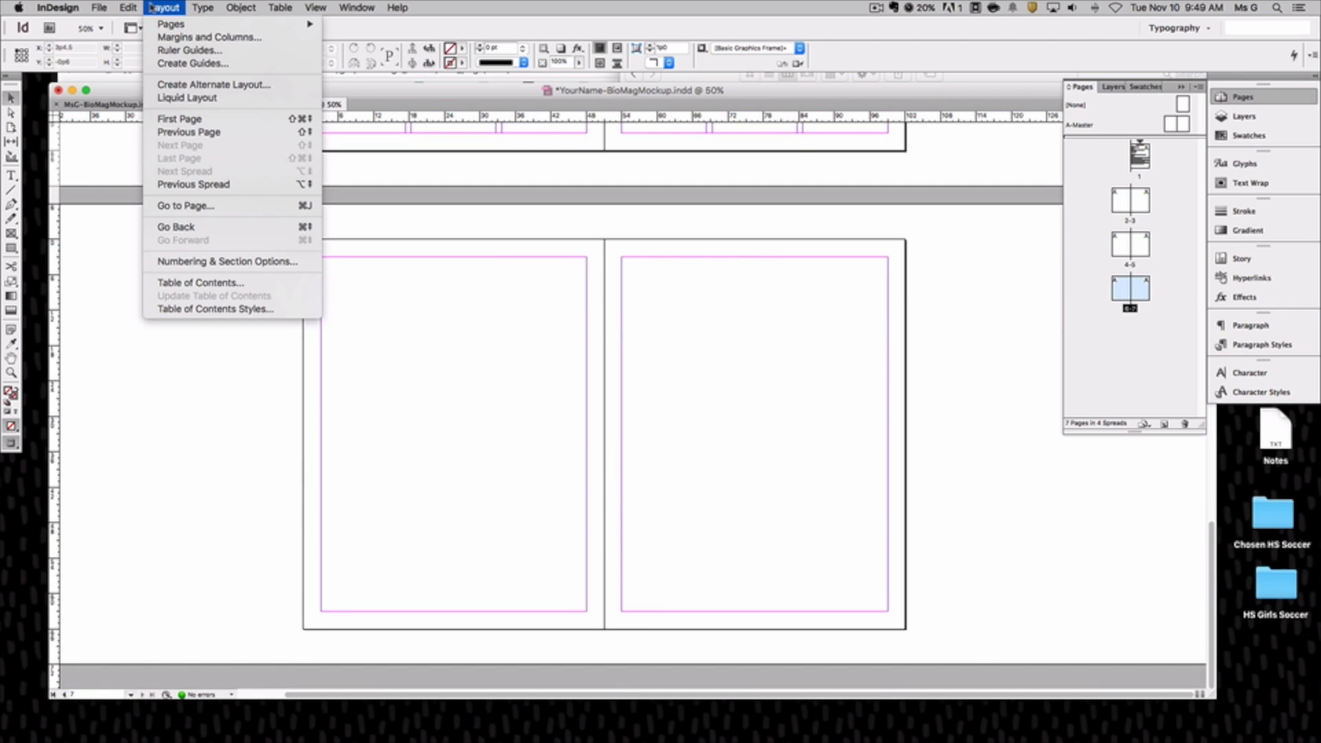
left_click(174, 38)
left_click(187, 235)
left_click(187, 234)
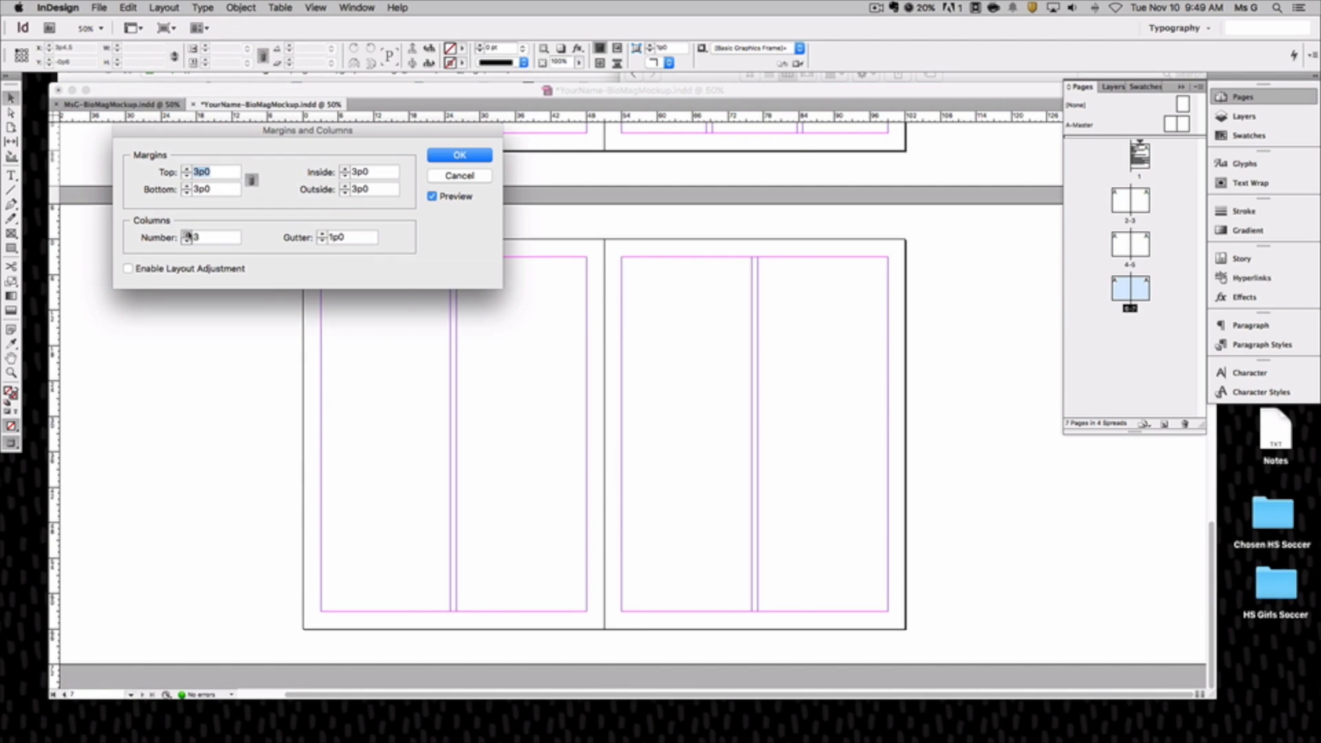
left_click(187, 241)
left_click(432, 197)
left_click(432, 197)
left_click(432, 197)
left_click(432, 196)
left_click(466, 157)
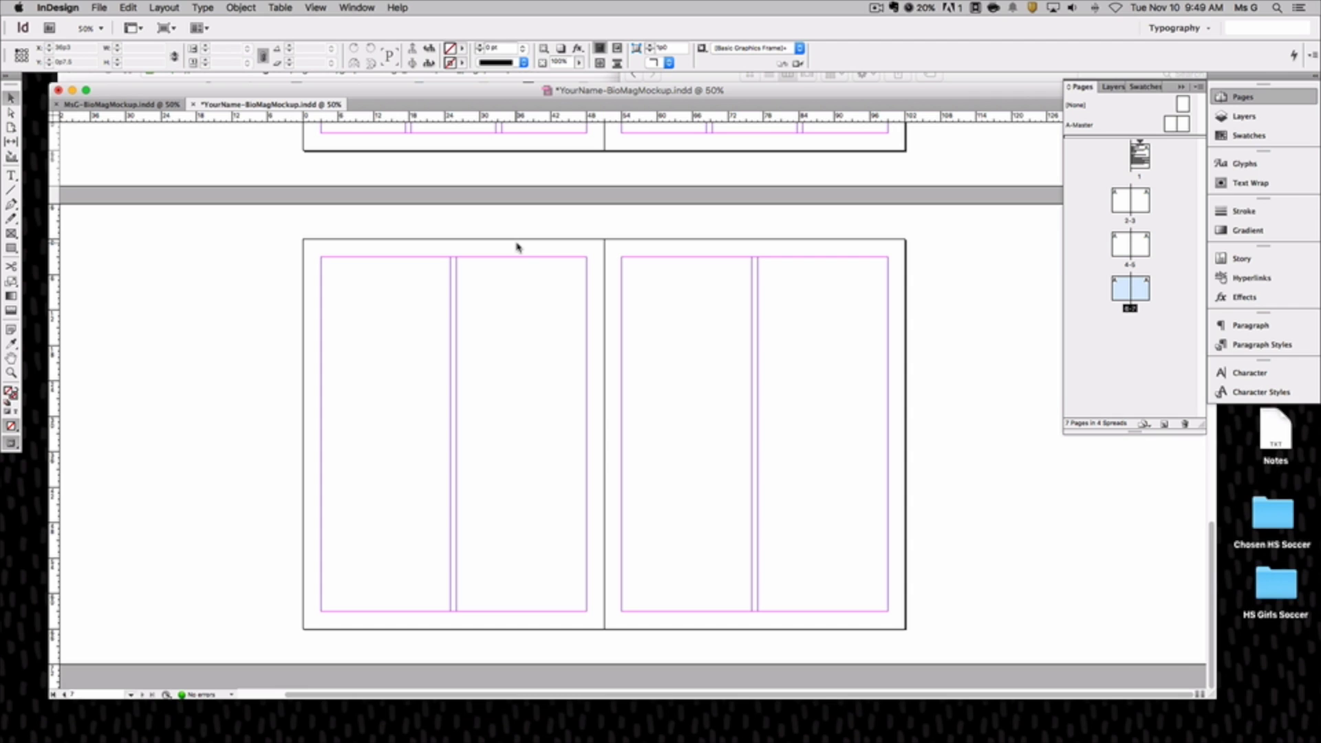
Return to spread 4-5, activate the Rectangle Frame tool and open the Place dialog for importing an image
scroll(203, 258, "up", 5)
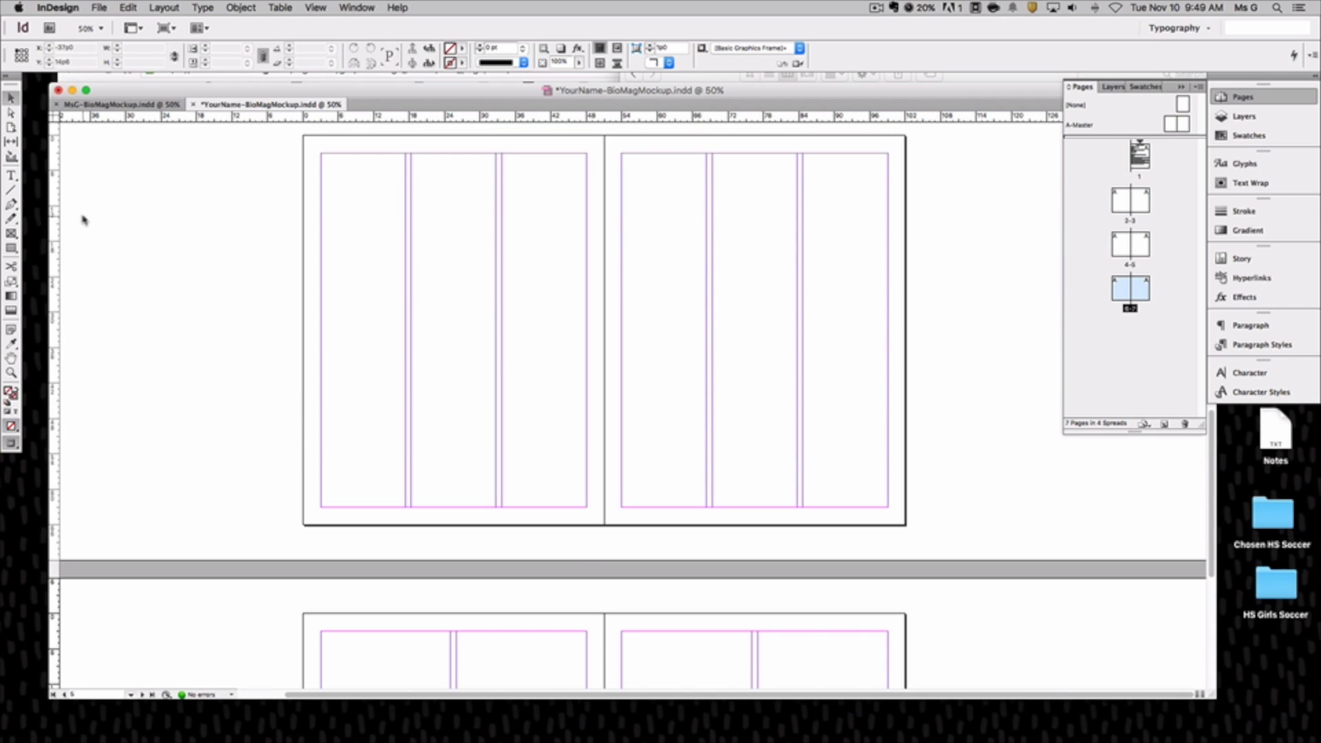
left_click(10, 234)
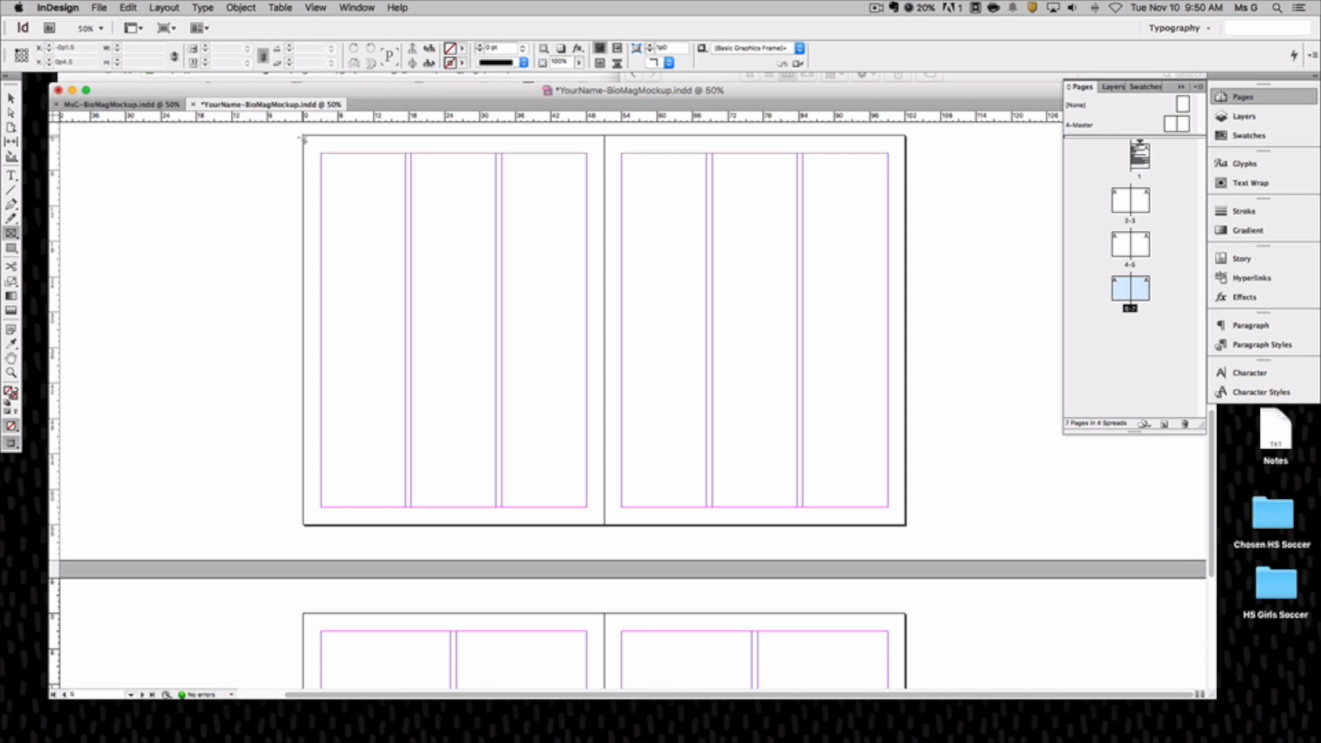
left_click(98, 7)
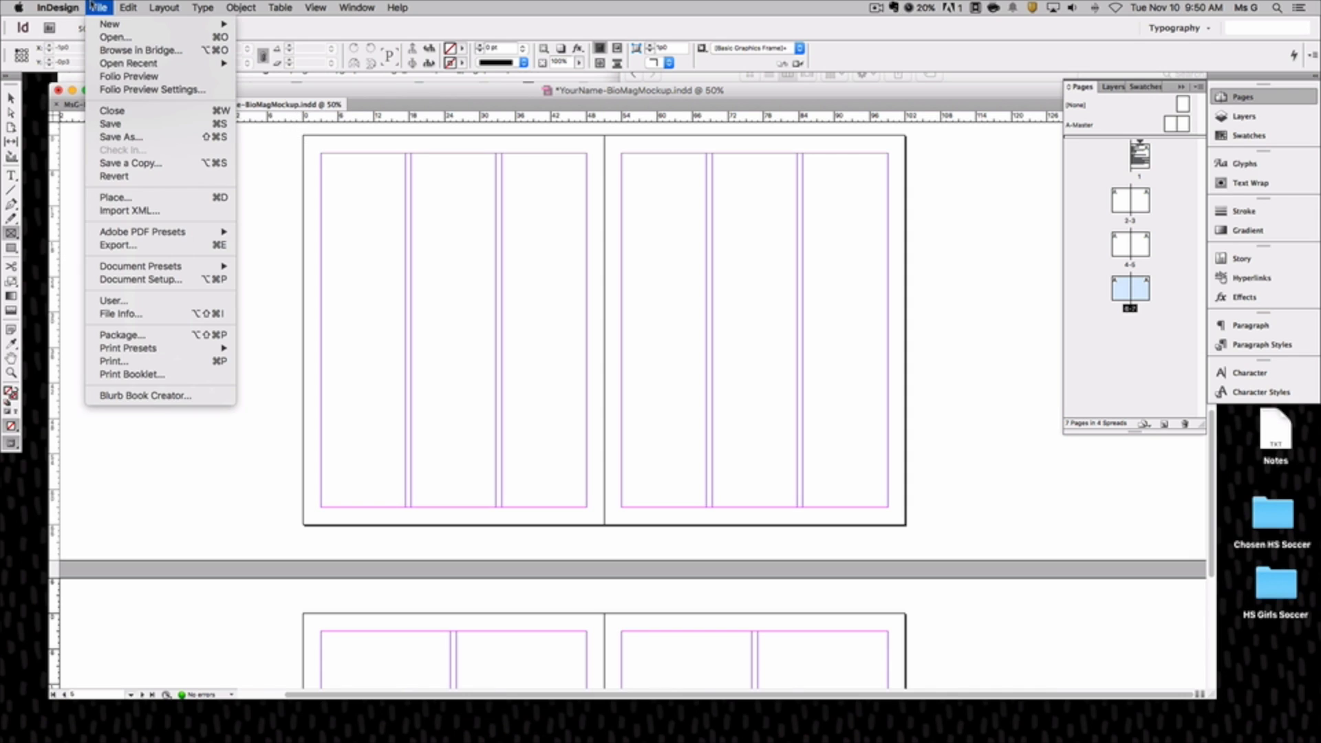
left_click(163, 200)
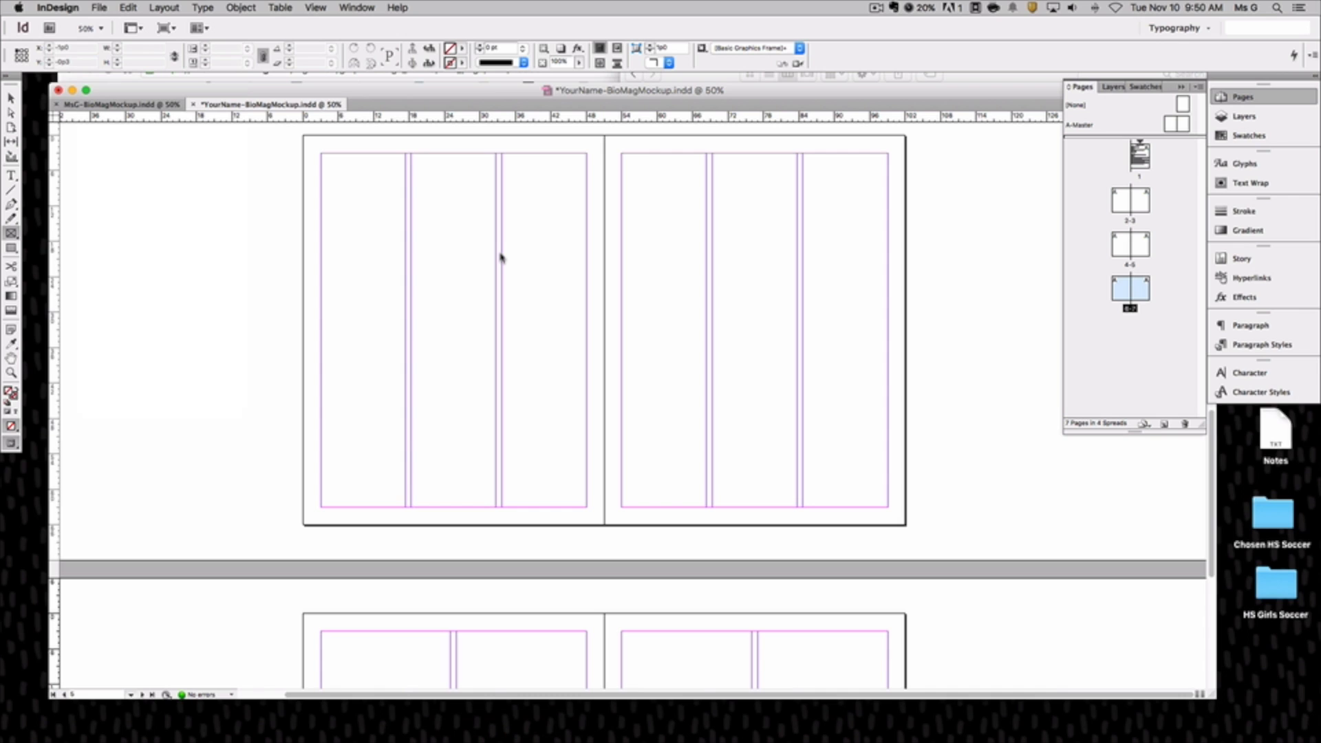
key("super+d")
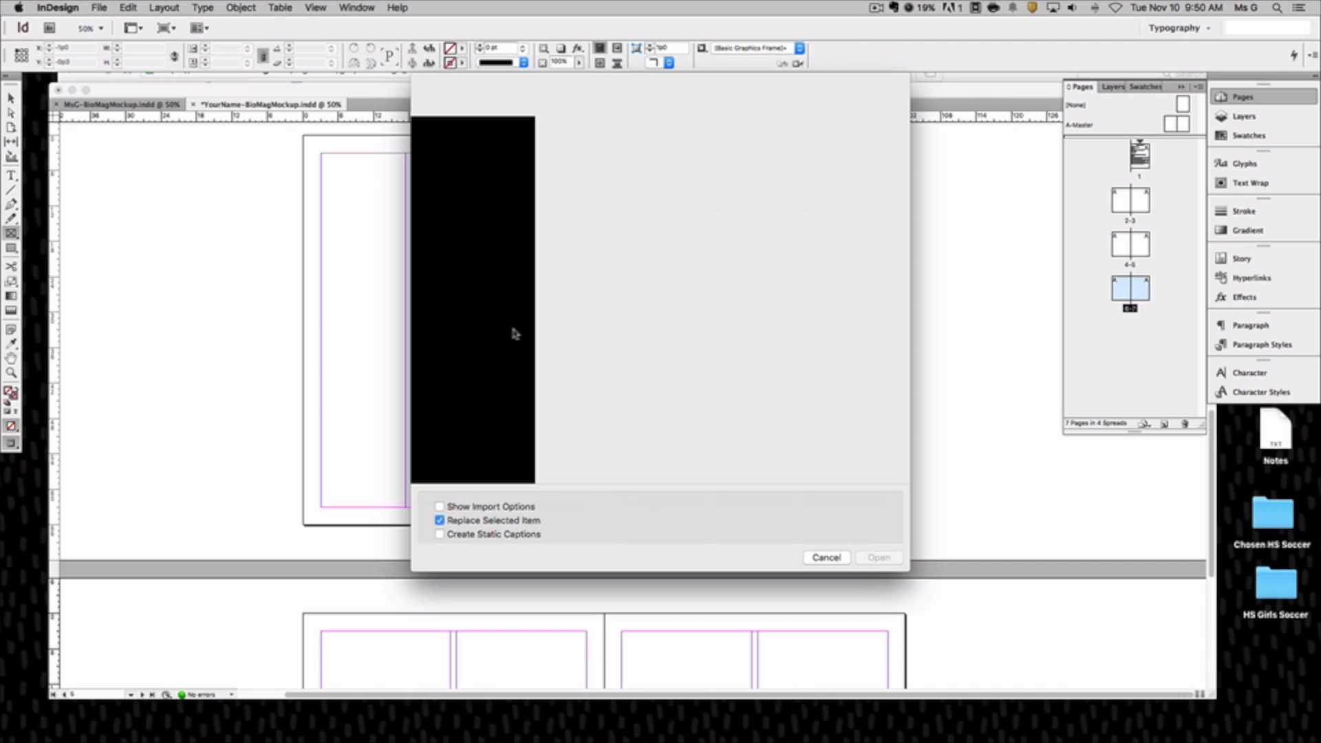
Load Crop-01.psd for placing from the Photographs folder inside Bio Magazine Layout's Project Exemplar folder
left_click(473, 285)
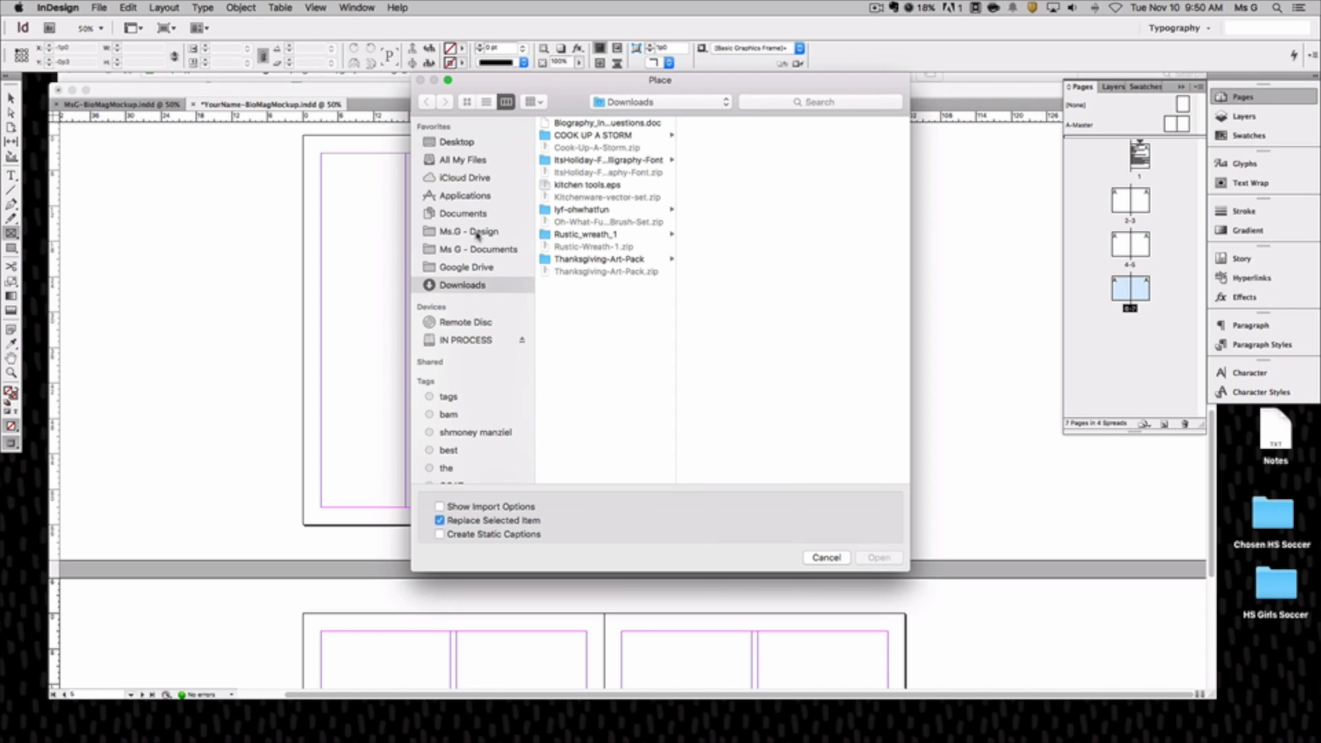
left_click(478, 232)
left_click(600, 136)
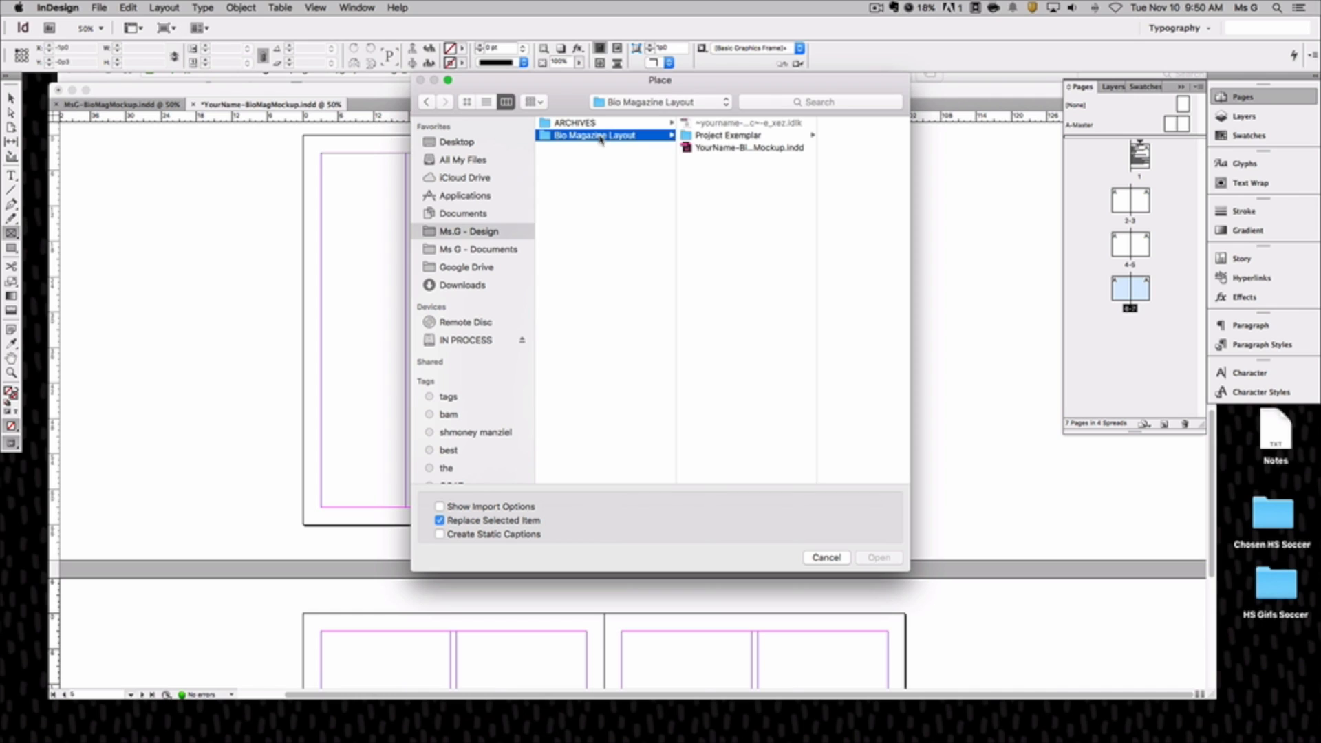
left_click(715, 134)
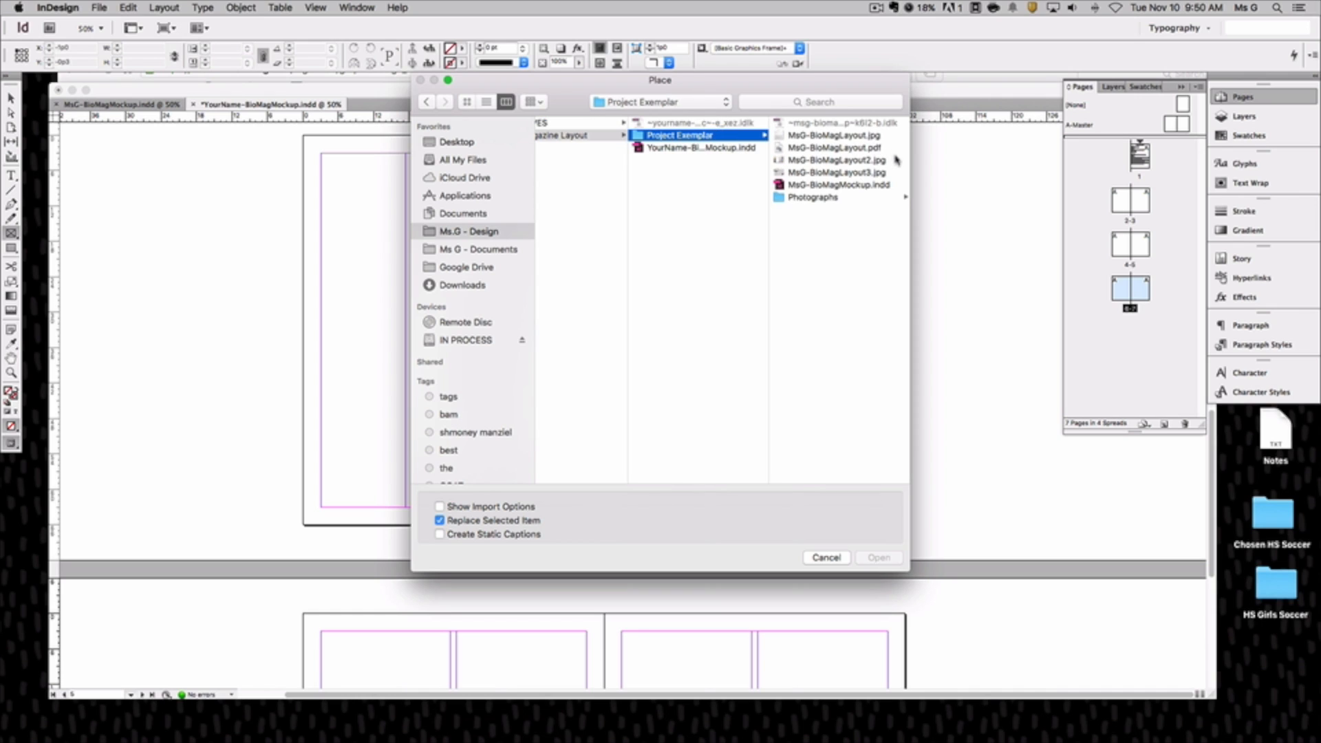
left_click(833, 198)
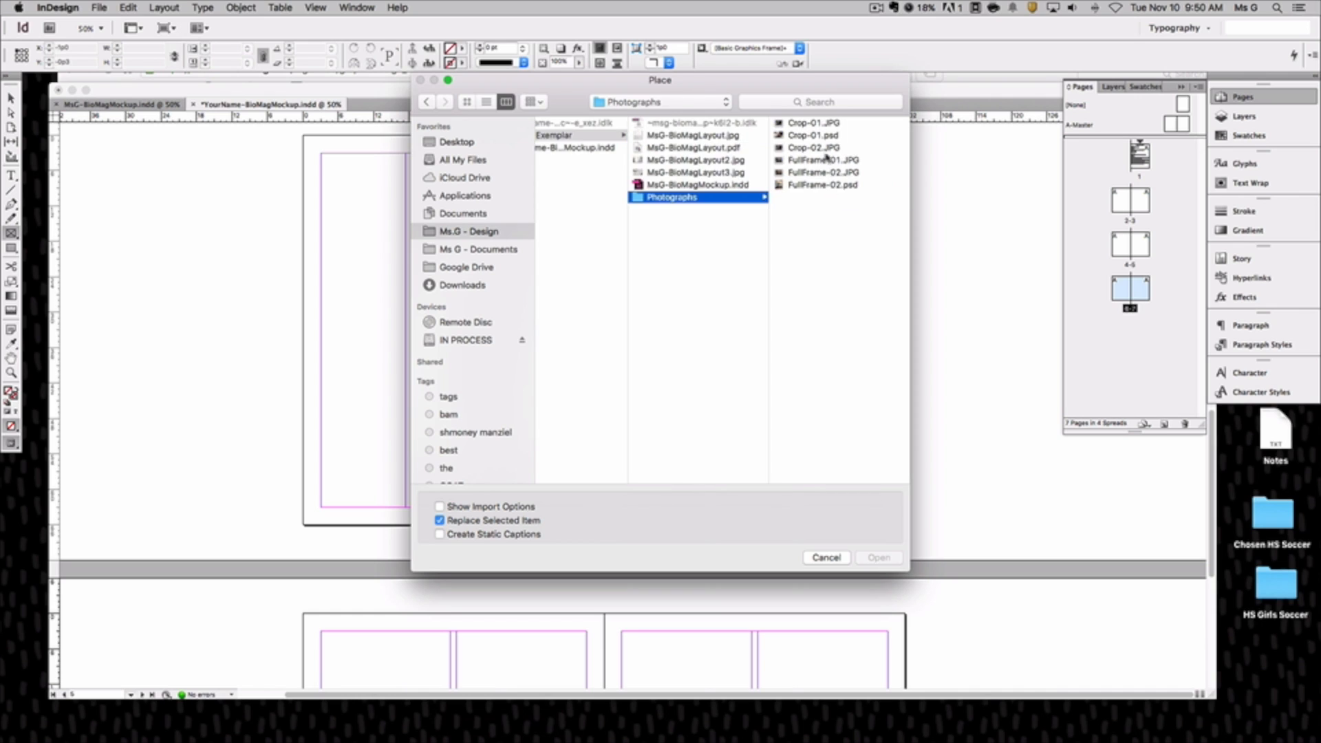
left_click(836, 141)
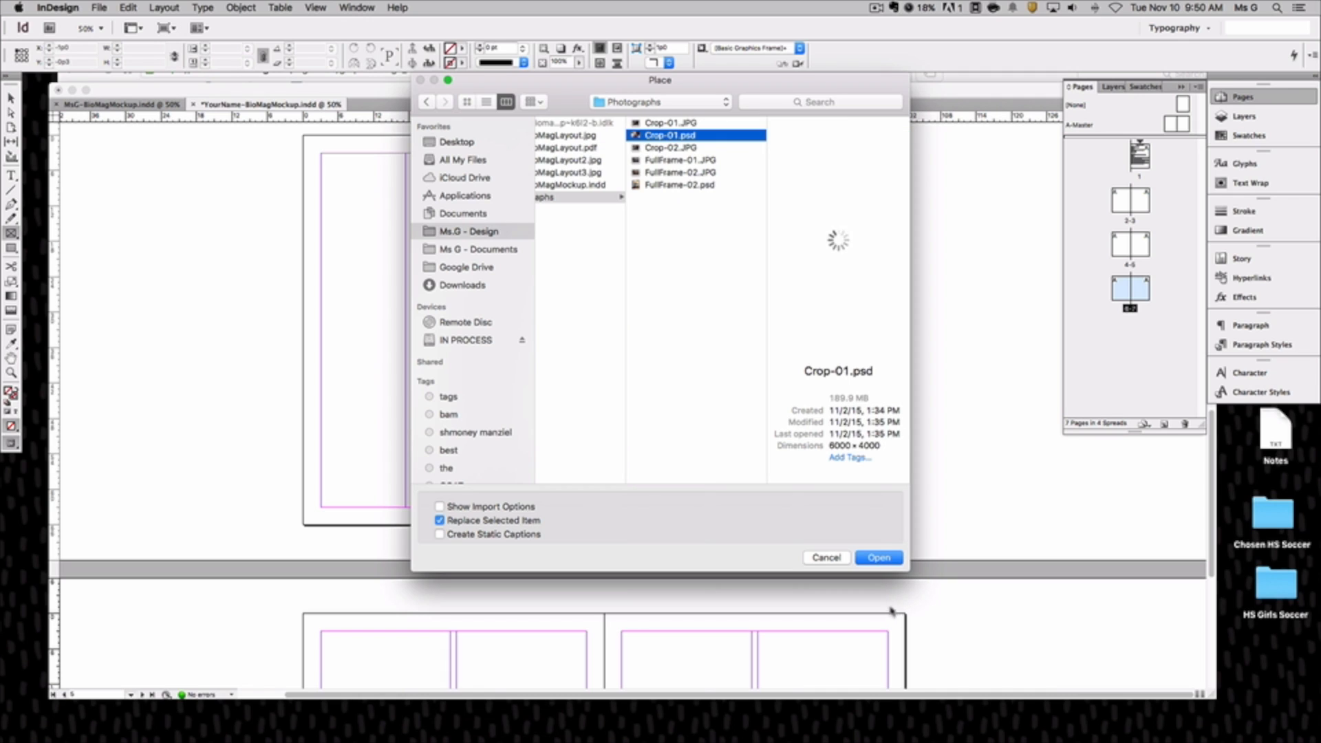
left_click(878, 558)
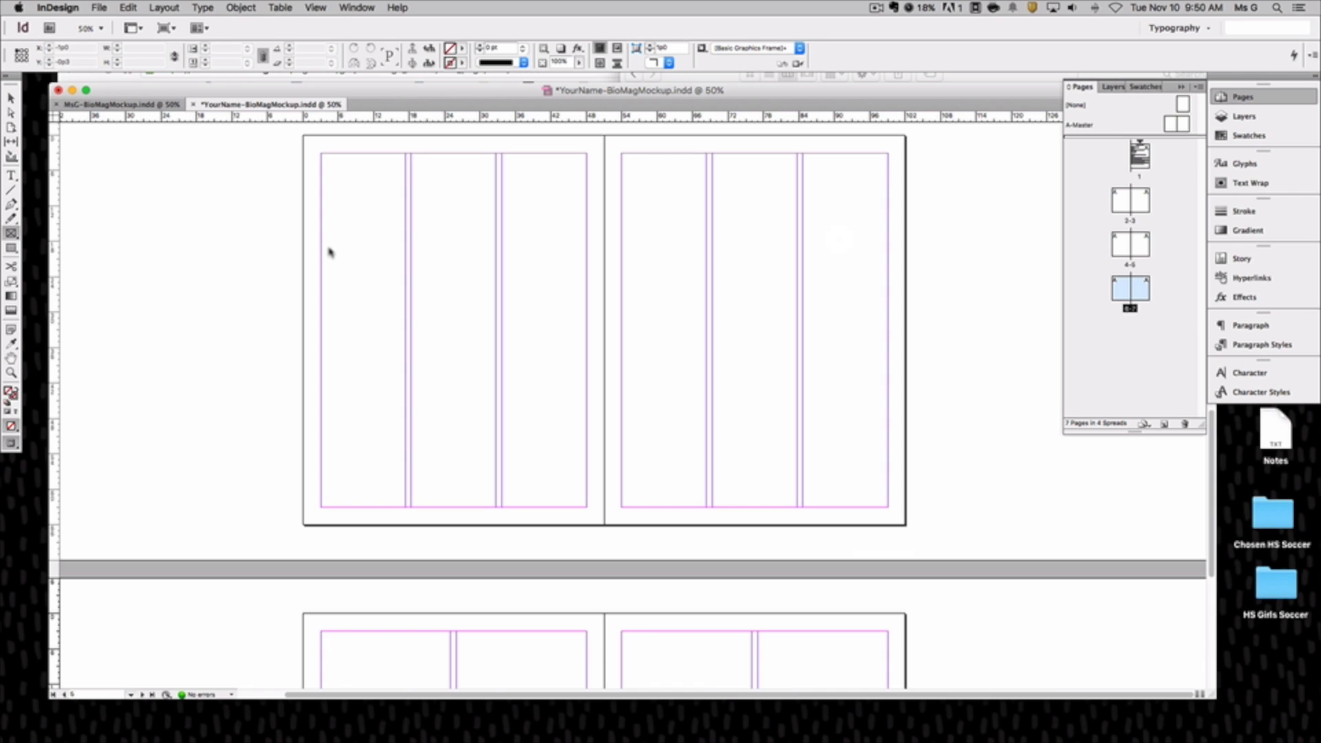
Place the Crop-01.psd photo on page 4 and crop its frame to about 65p4.5 by 54p9, moving it up the page
left_click(303, 223)
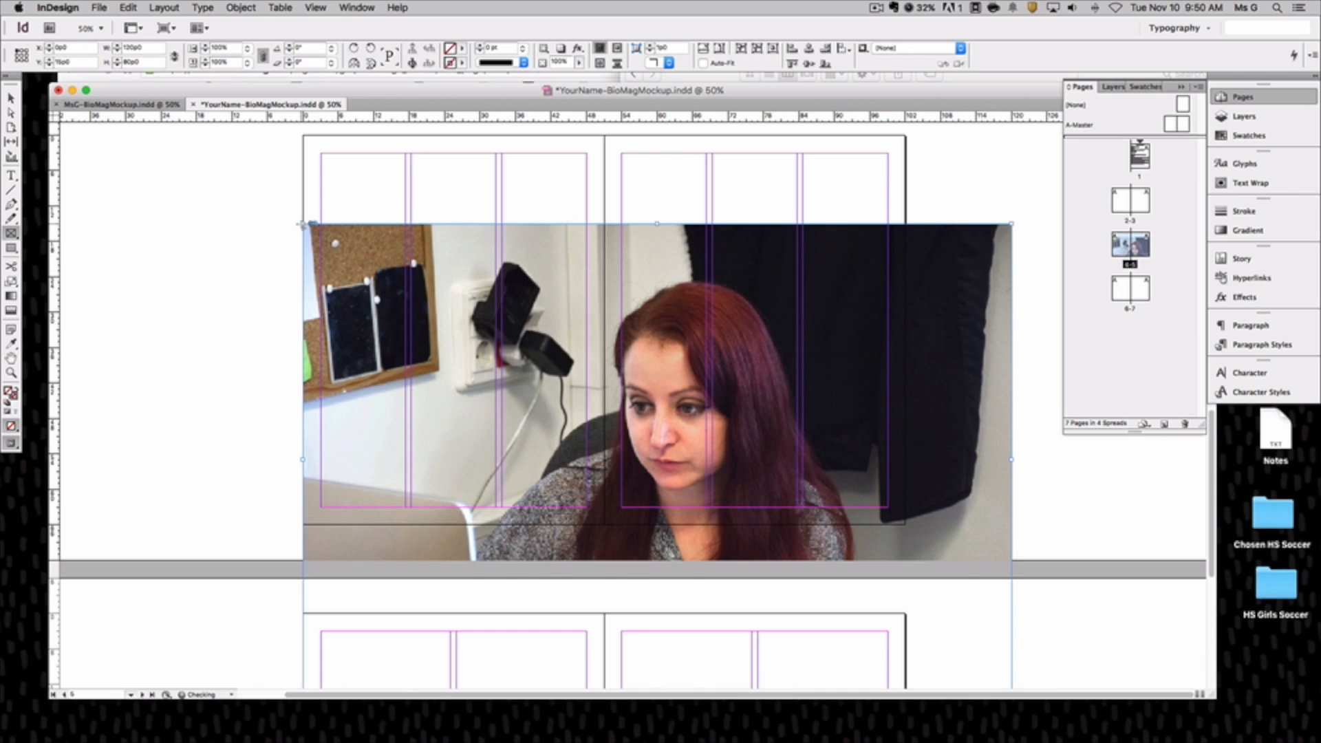
left_click(11, 98)
left_click_drag(514, 332, 408, 276)
left_click_drag(896, 172, 582, 316)
left_click_drag(445, 397, 500, 249)
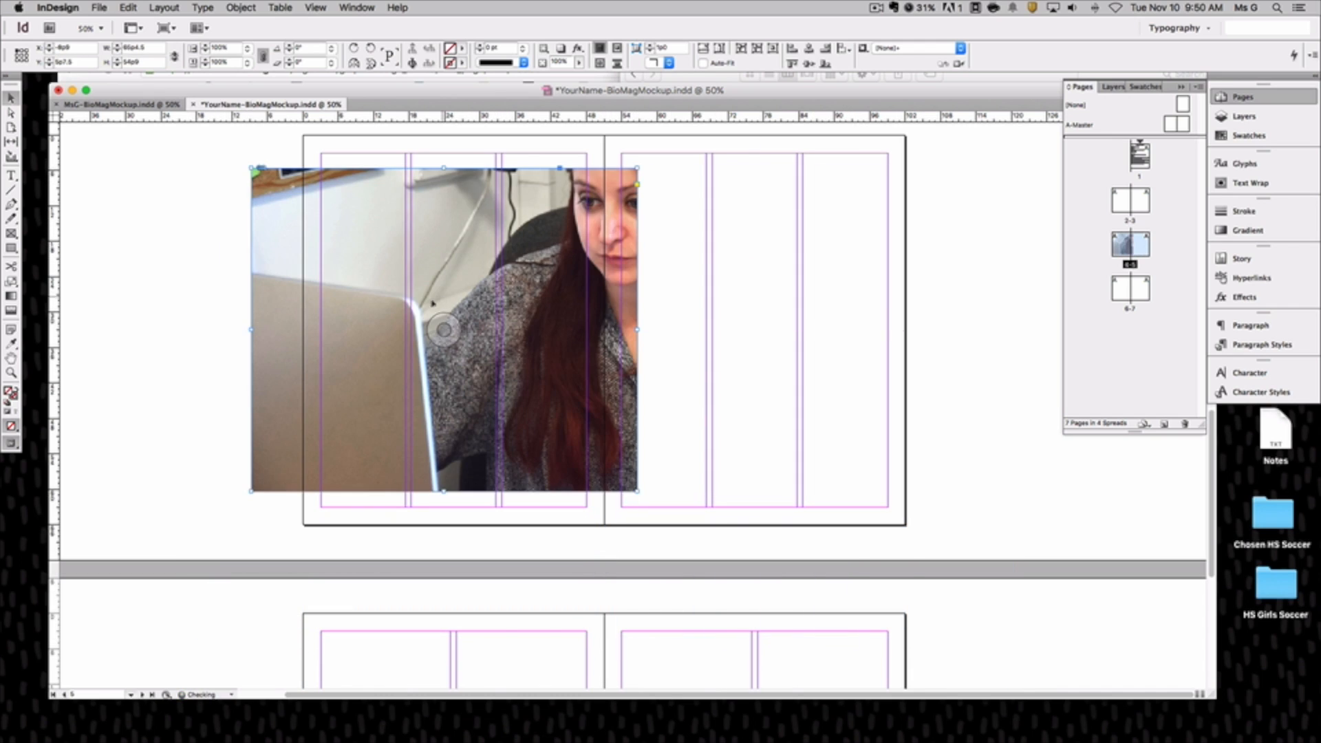
Shift the photo inside its frame, and compare filling the frame proportionally with fitting the content proportionally
left_click(445, 332)
left_click_drag(445, 332, 352, 362)
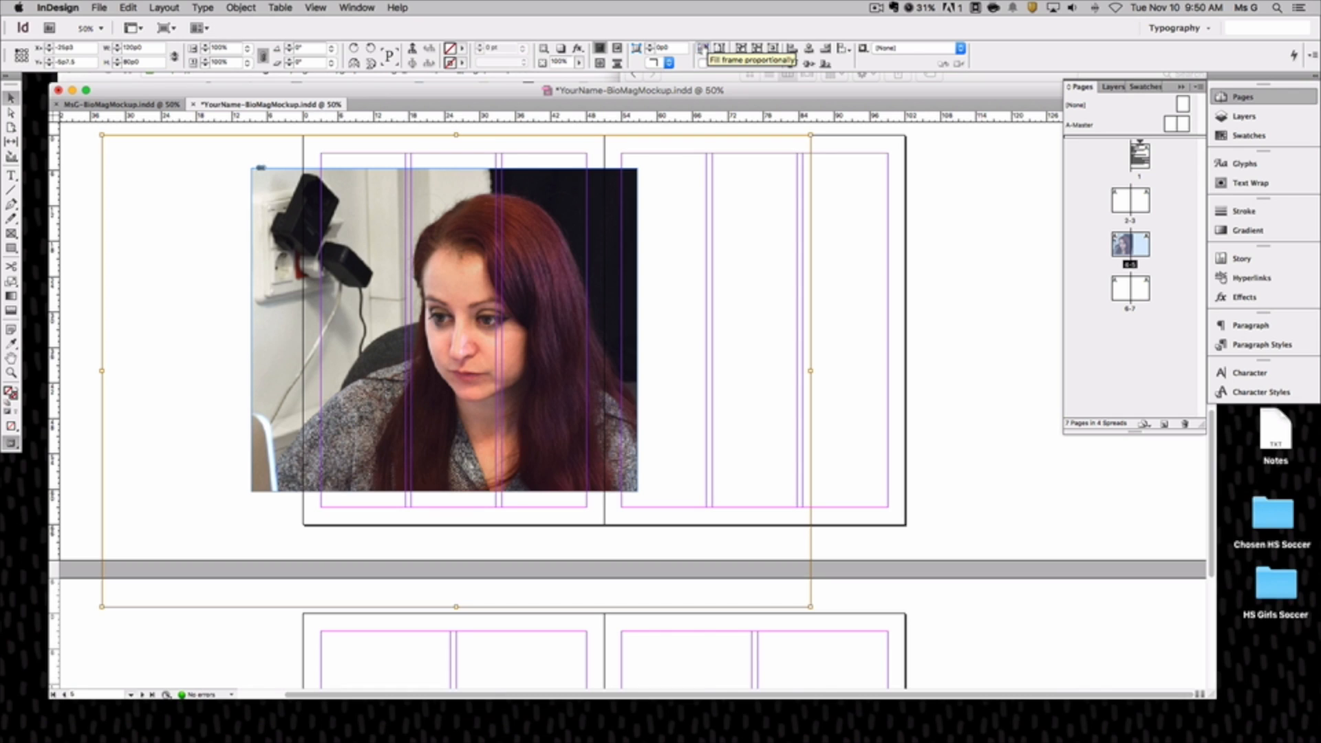
left_click(703, 48)
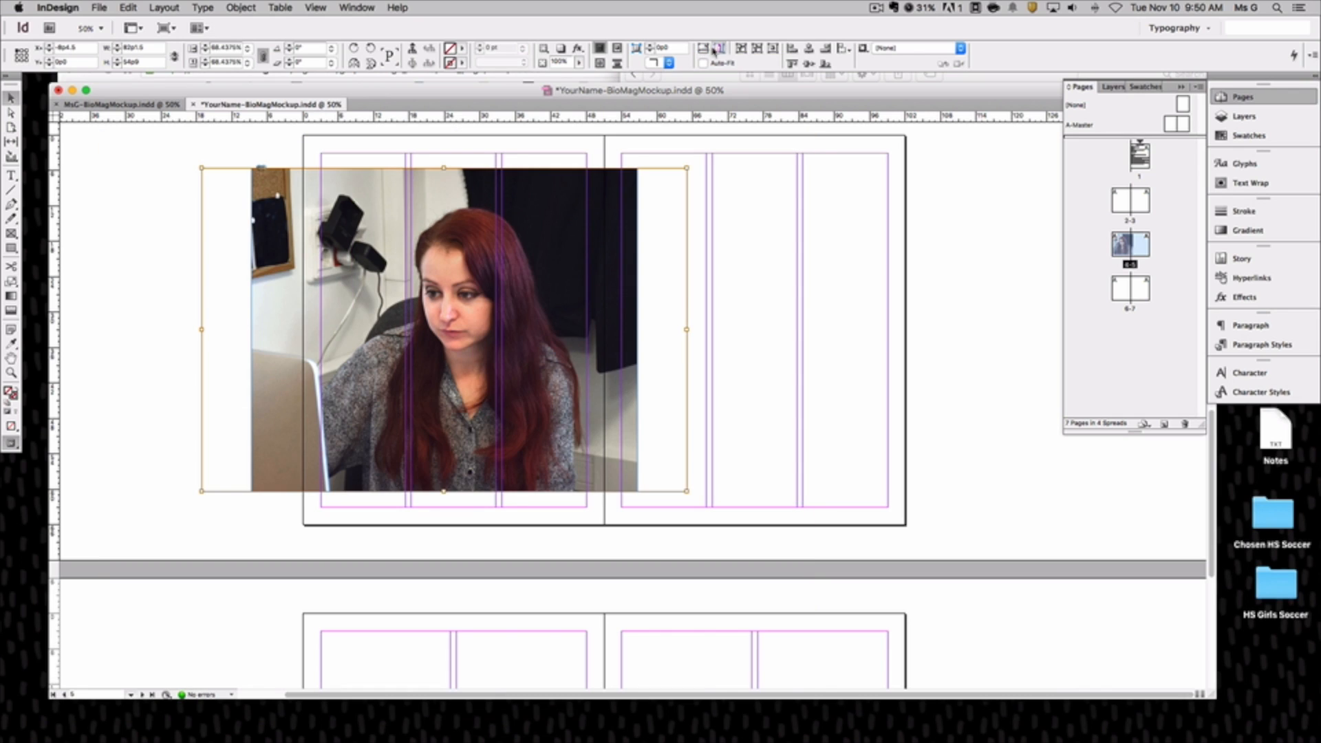
left_click(717, 49)
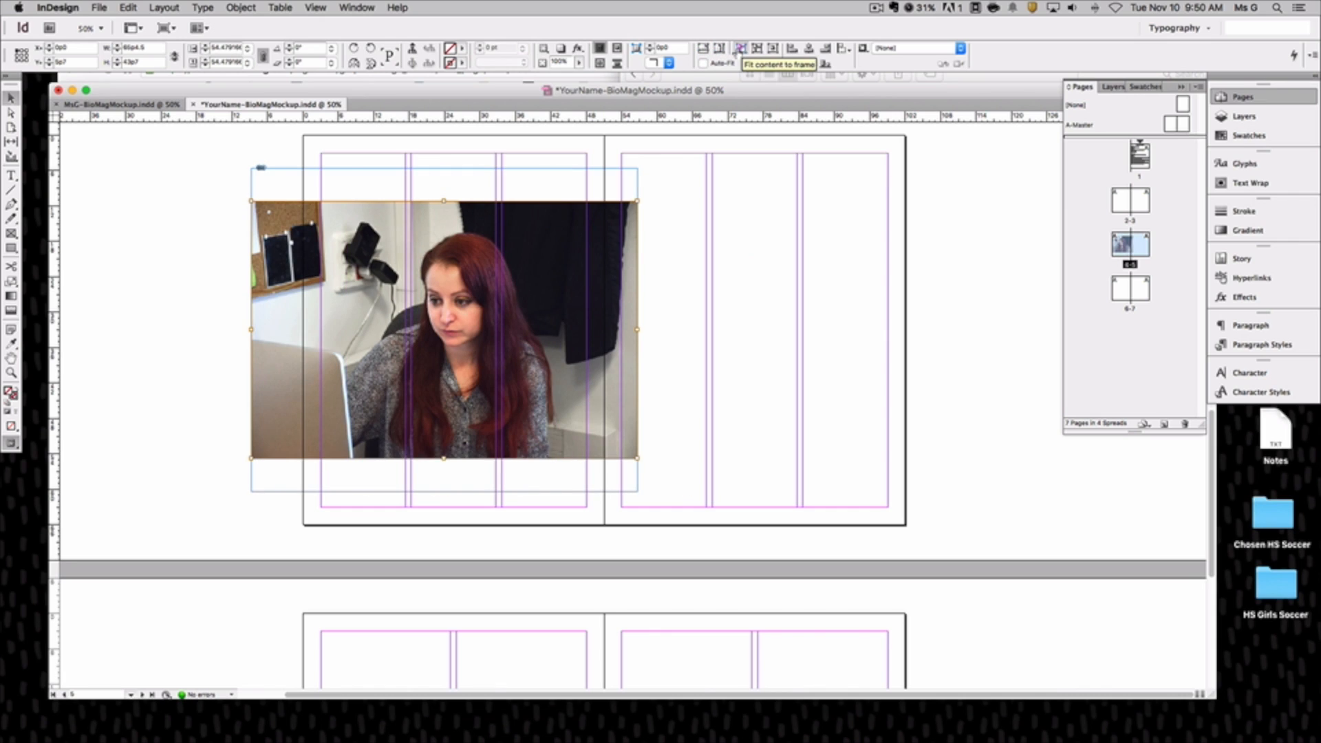
Try fitting the photo content to the frame, undo it, and fit the frame to the content instead
left_click(740, 49)
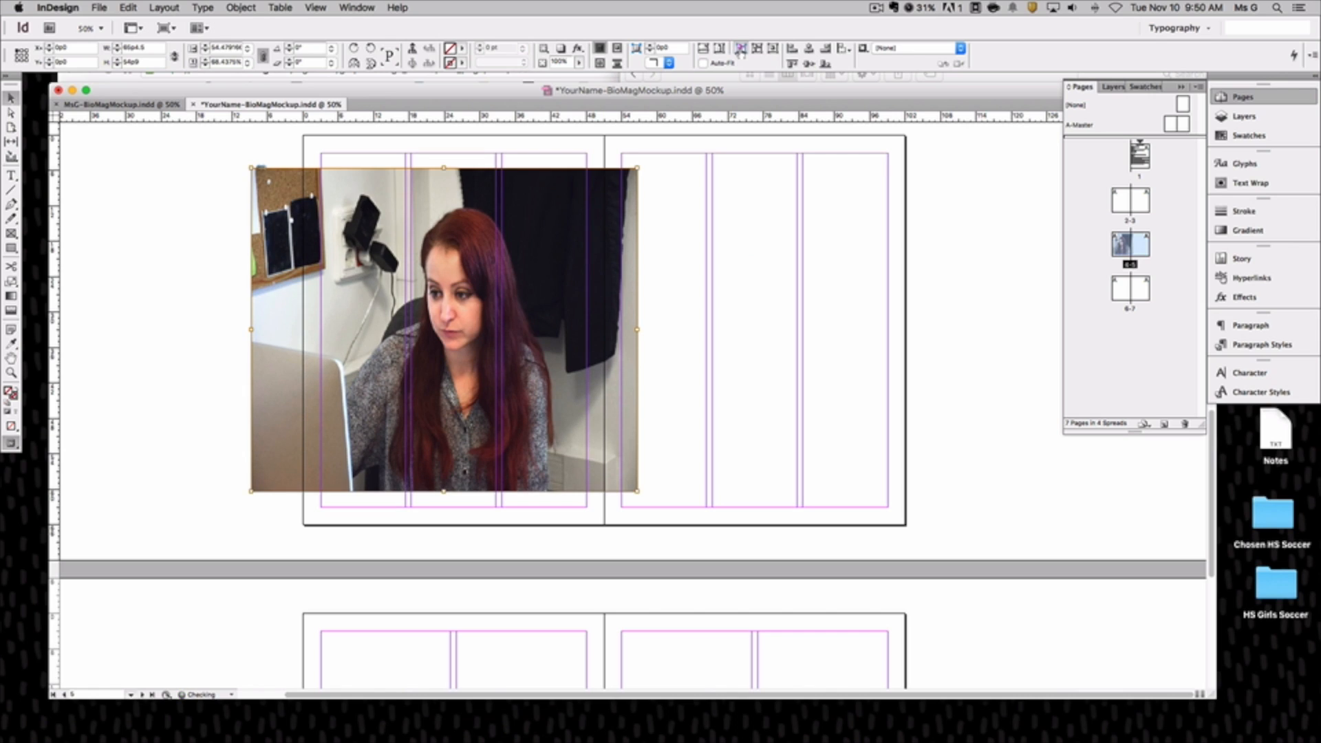
key("super+z")
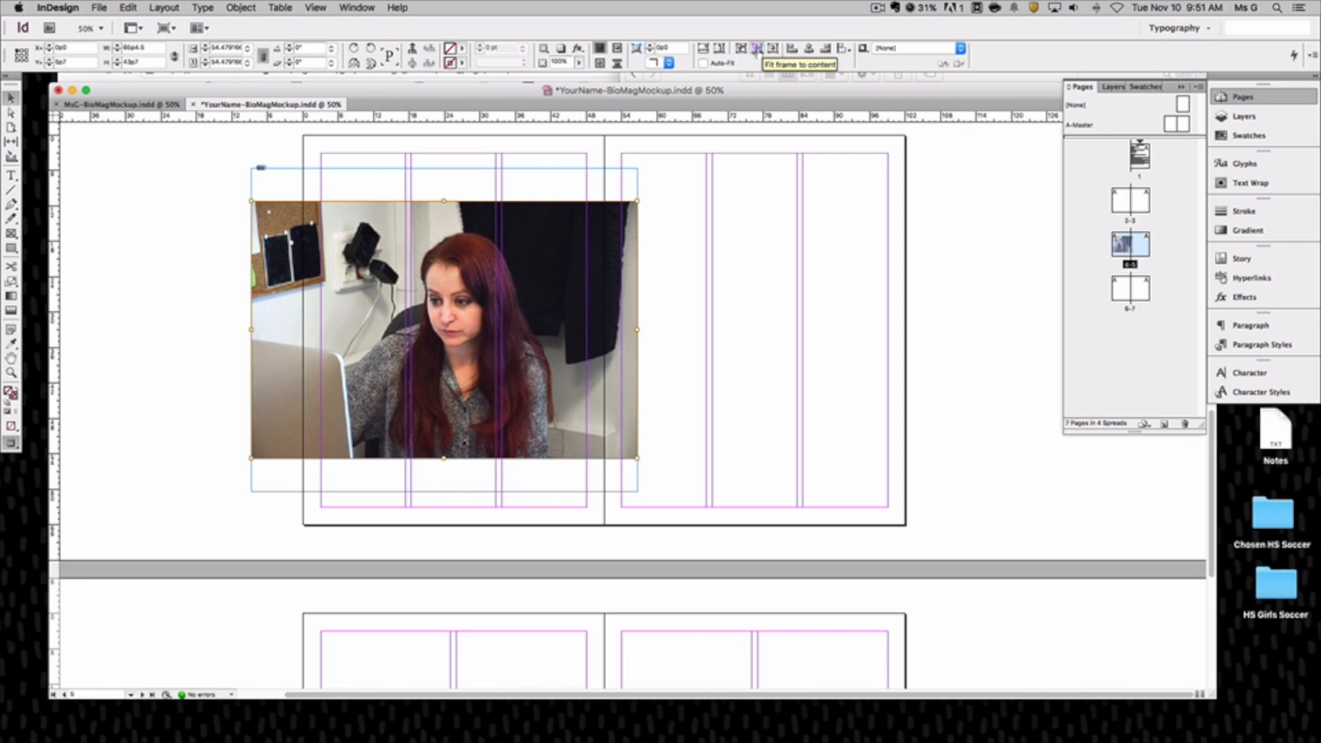
left_click(756, 50)
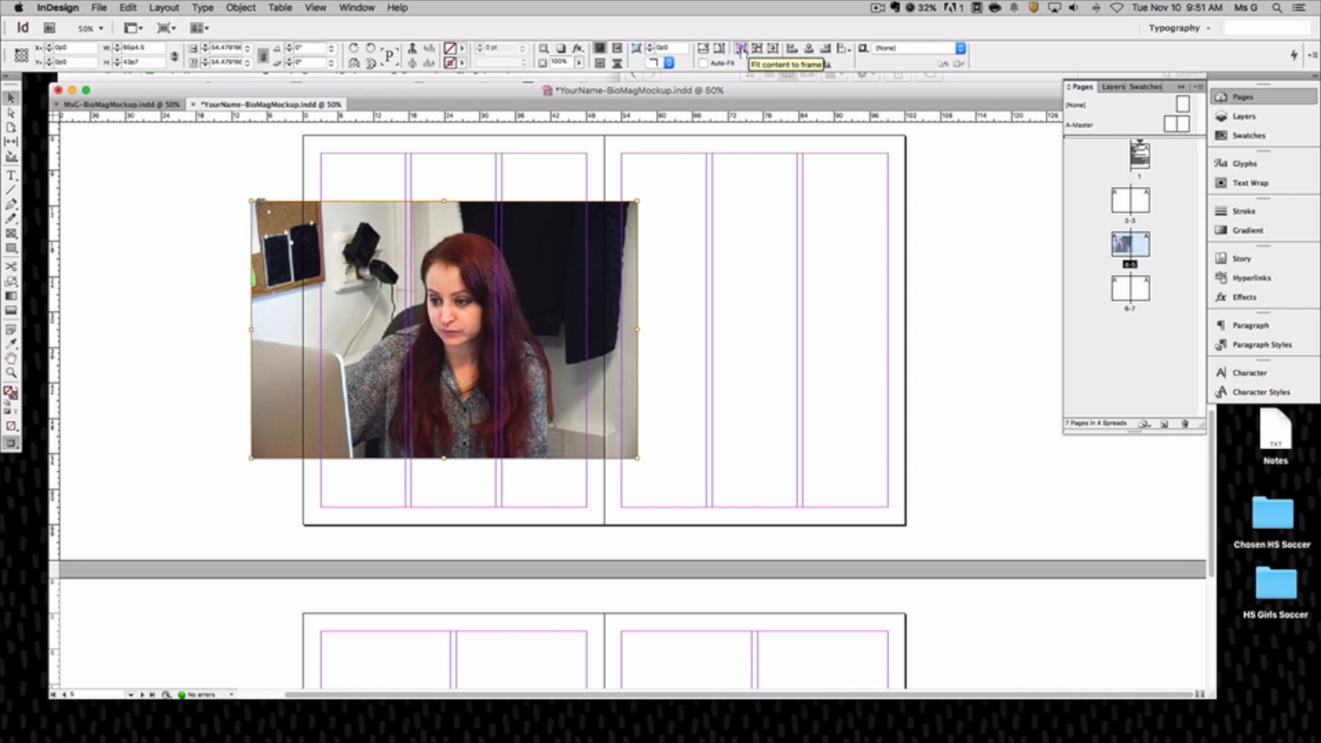
Crop the photo's frame around the woman to about 36p9 by 38p9 and move it to page 5's upper-right margin corner
left_click_drag(518, 249, 451, 297)
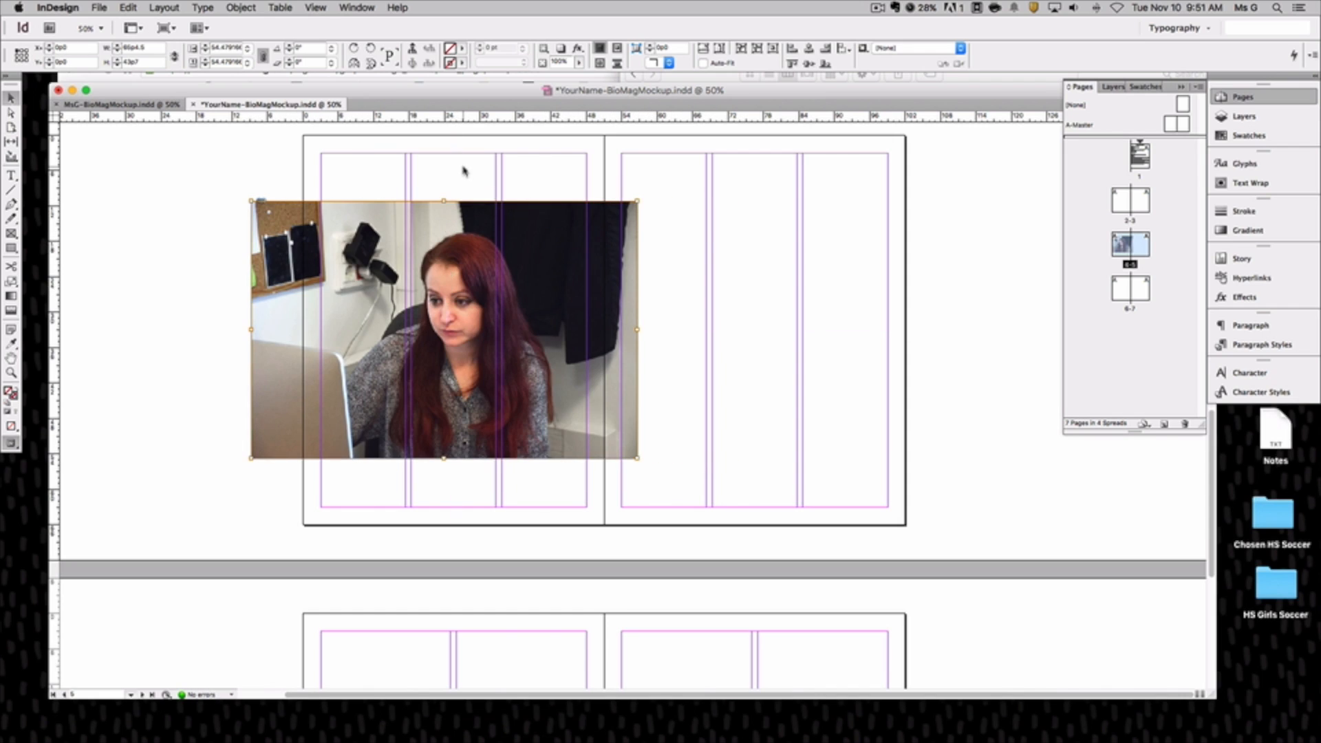
left_click_drag(443, 200, 444, 229)
left_click_drag(252, 341, 332, 342)
left_click_drag(556, 344, 549, 342)
left_click_drag(459, 292, 797, 217)
Draw a rectangle frame about 33p8 by 39p9 from page 4's upper-left corner, and add a horizontal and a vertical ruler guide
left_click(15, 235)
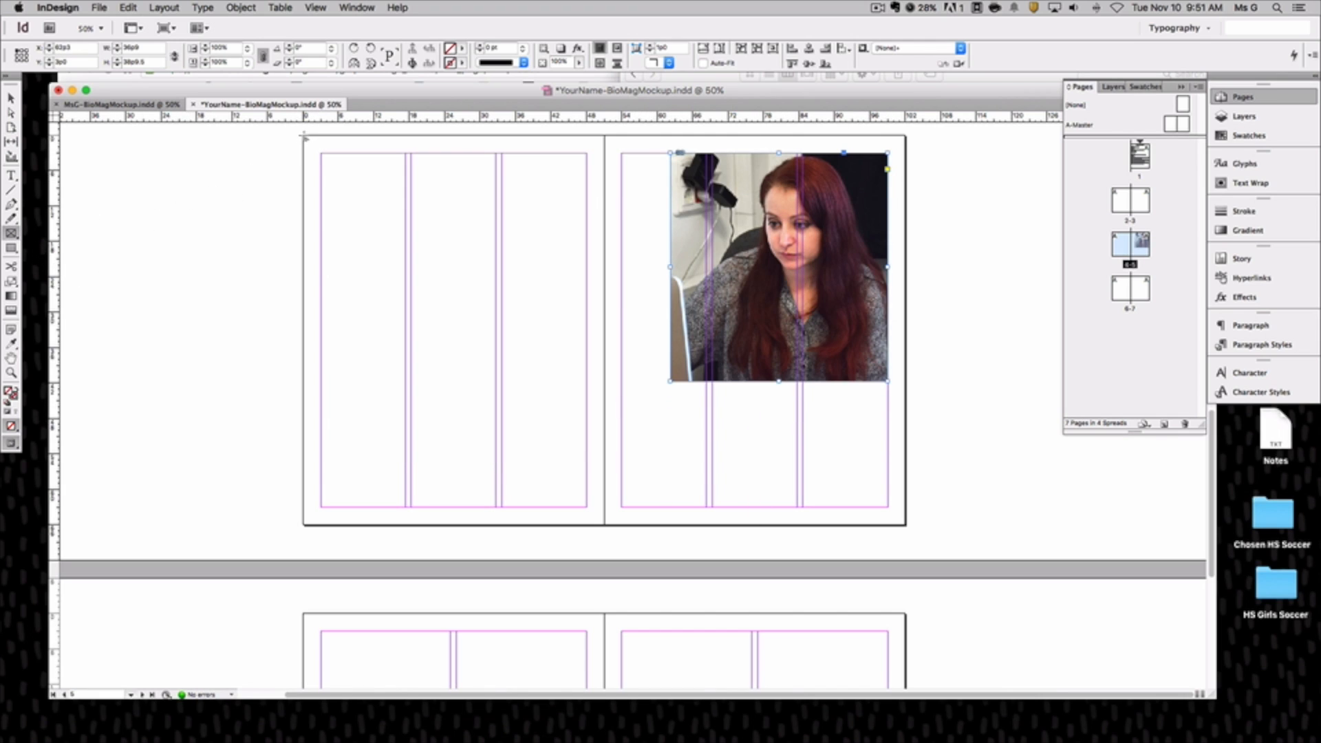
left_click_drag(305, 137, 503, 371)
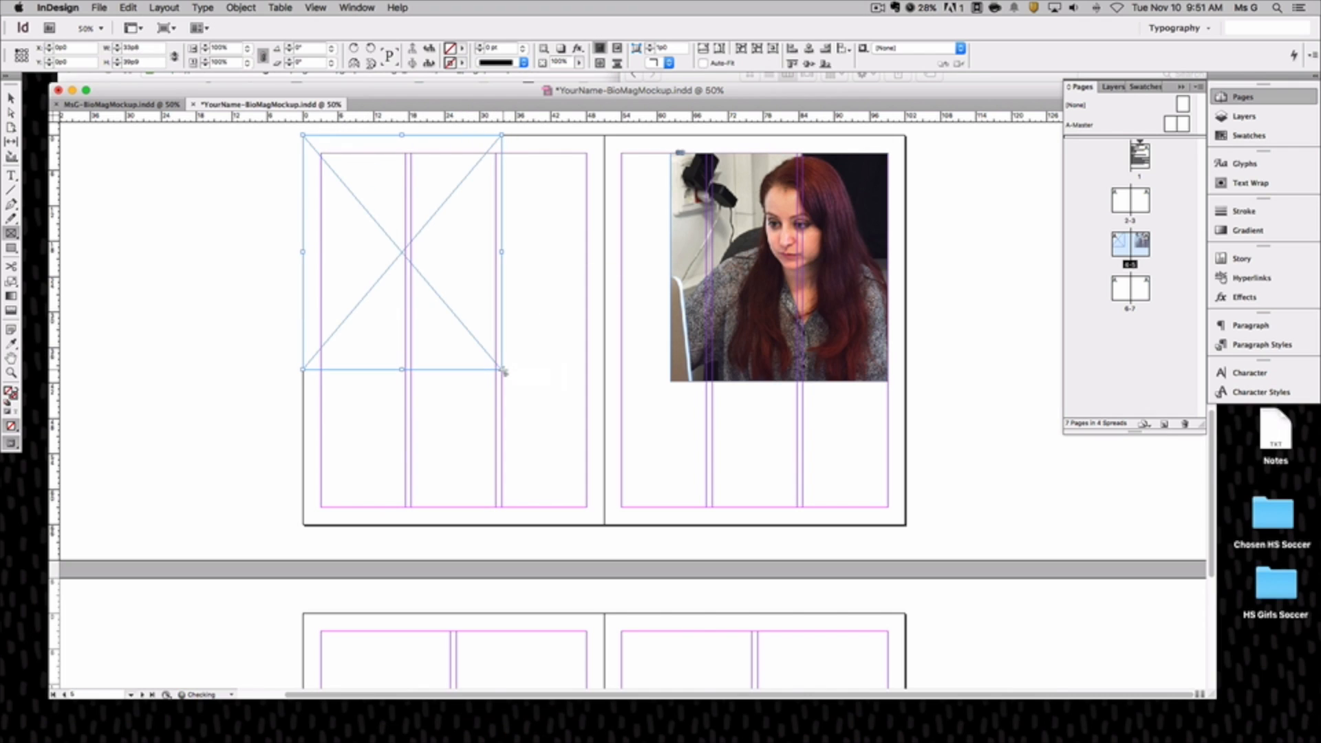
left_click(9, 99)
left_click_drag(433, 117, 429, 408)
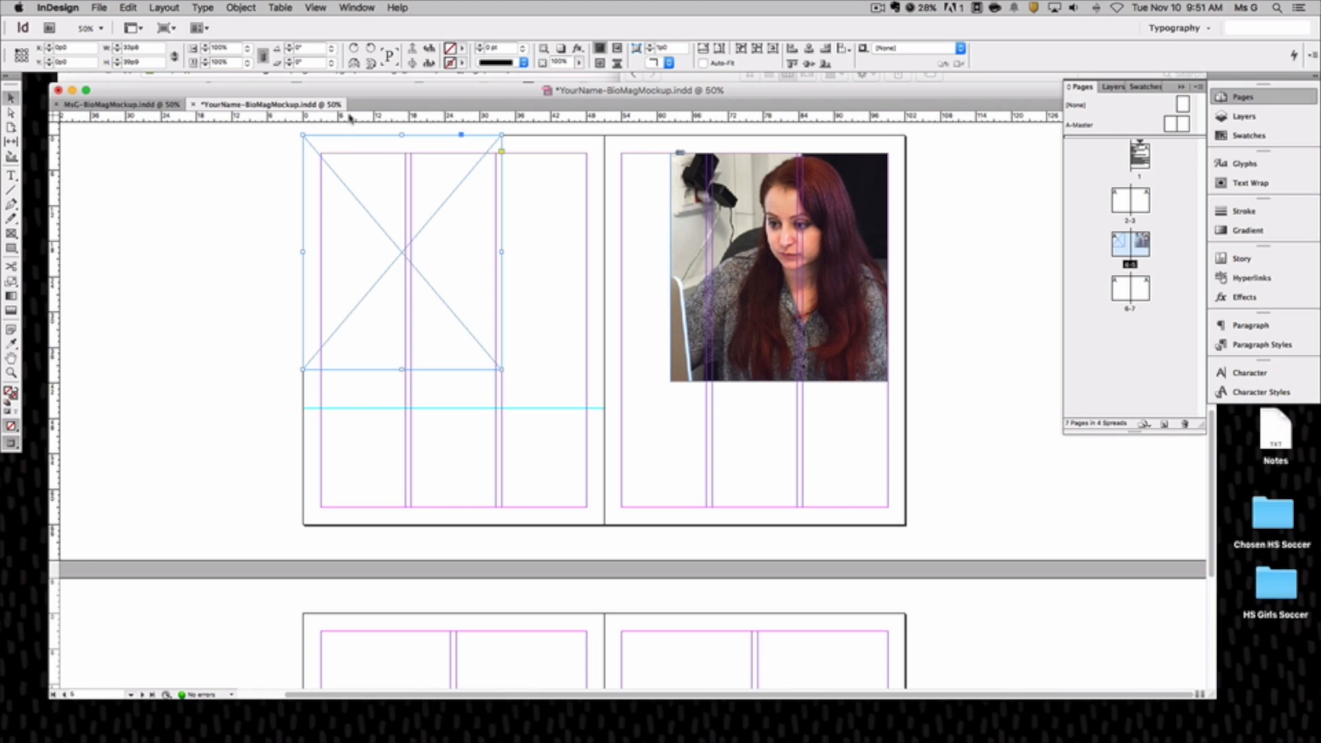
left_click_drag(55, 423, 532, 440)
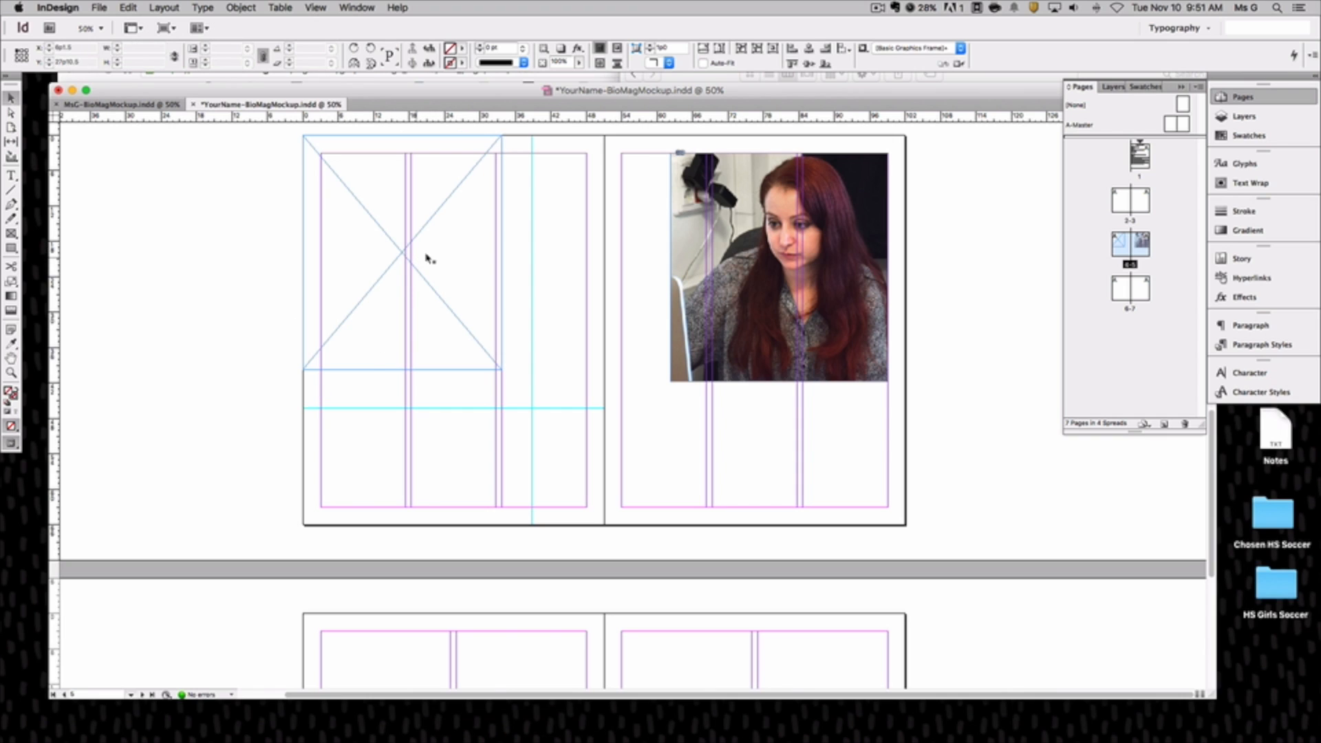
Place FullFrame-02.psd from the Photographs folder into the empty frame on page 4
left_click(99, 7)
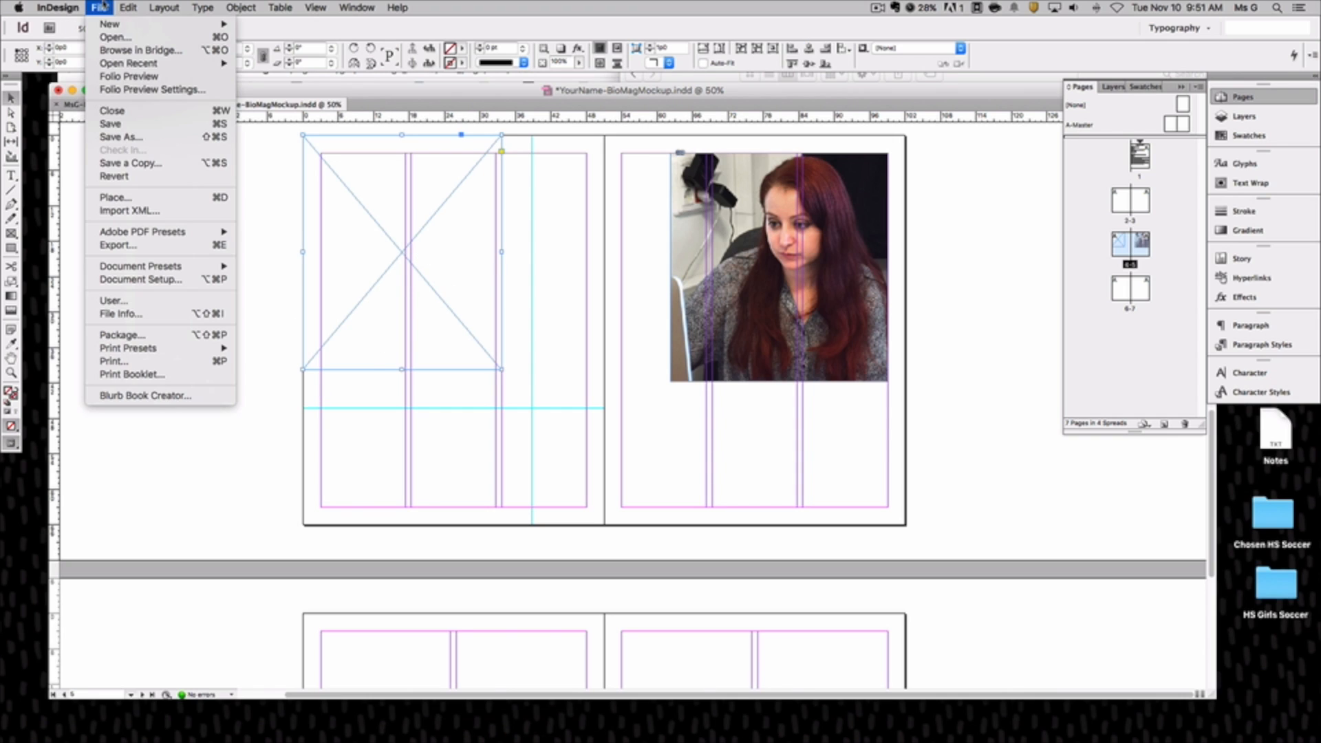
left_click(165, 198)
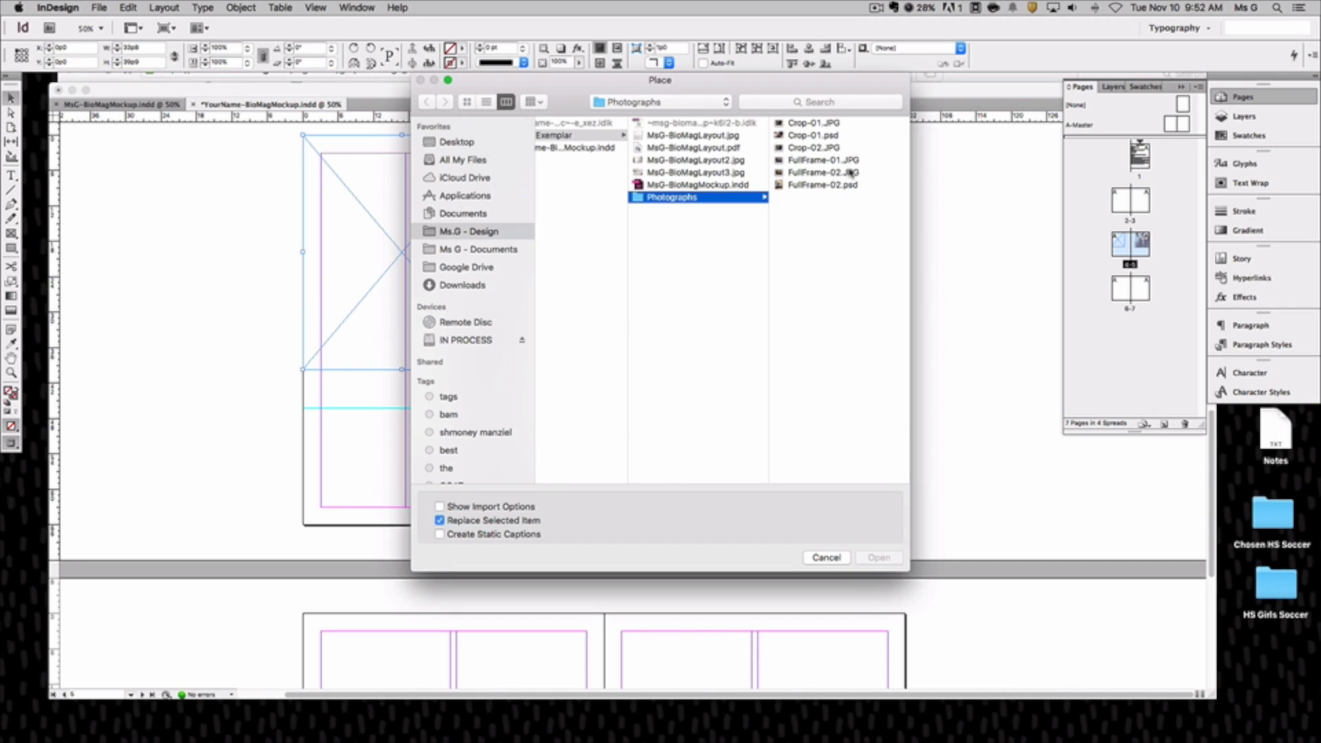
left_click(812, 185)
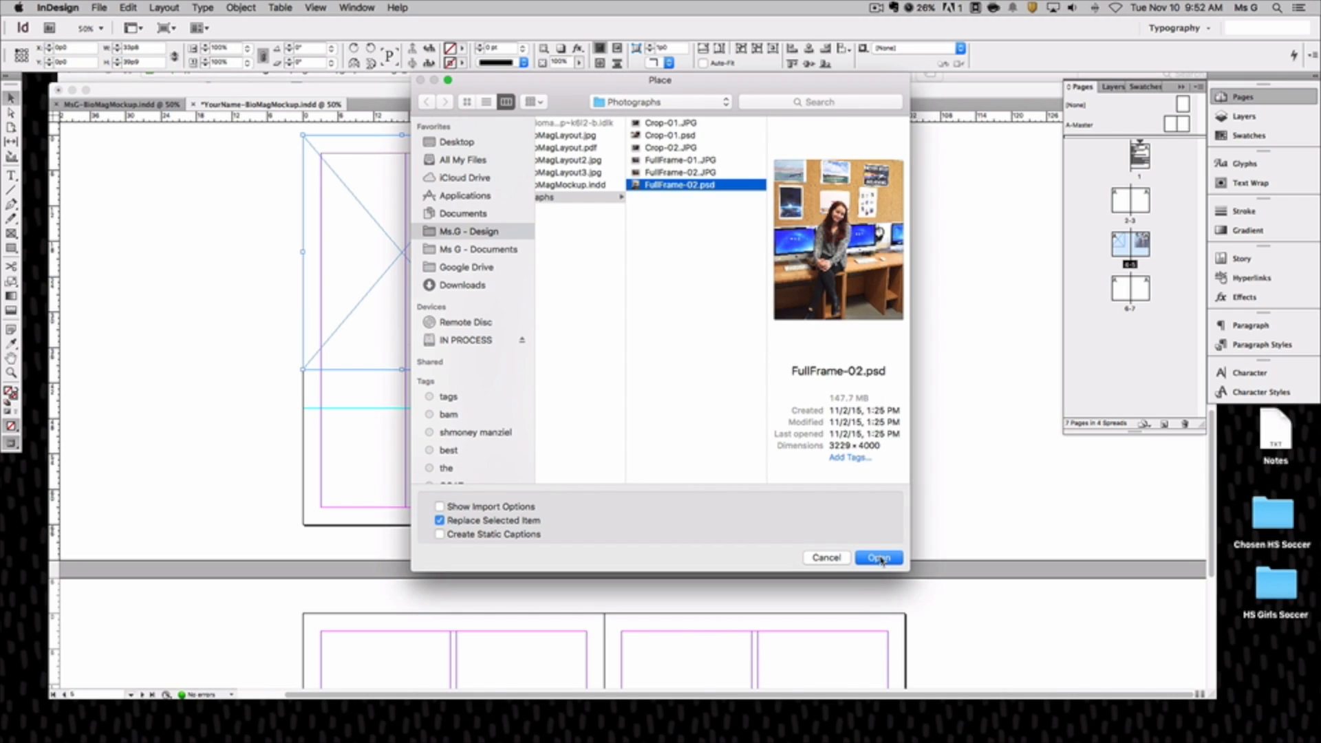
left_click(880, 559)
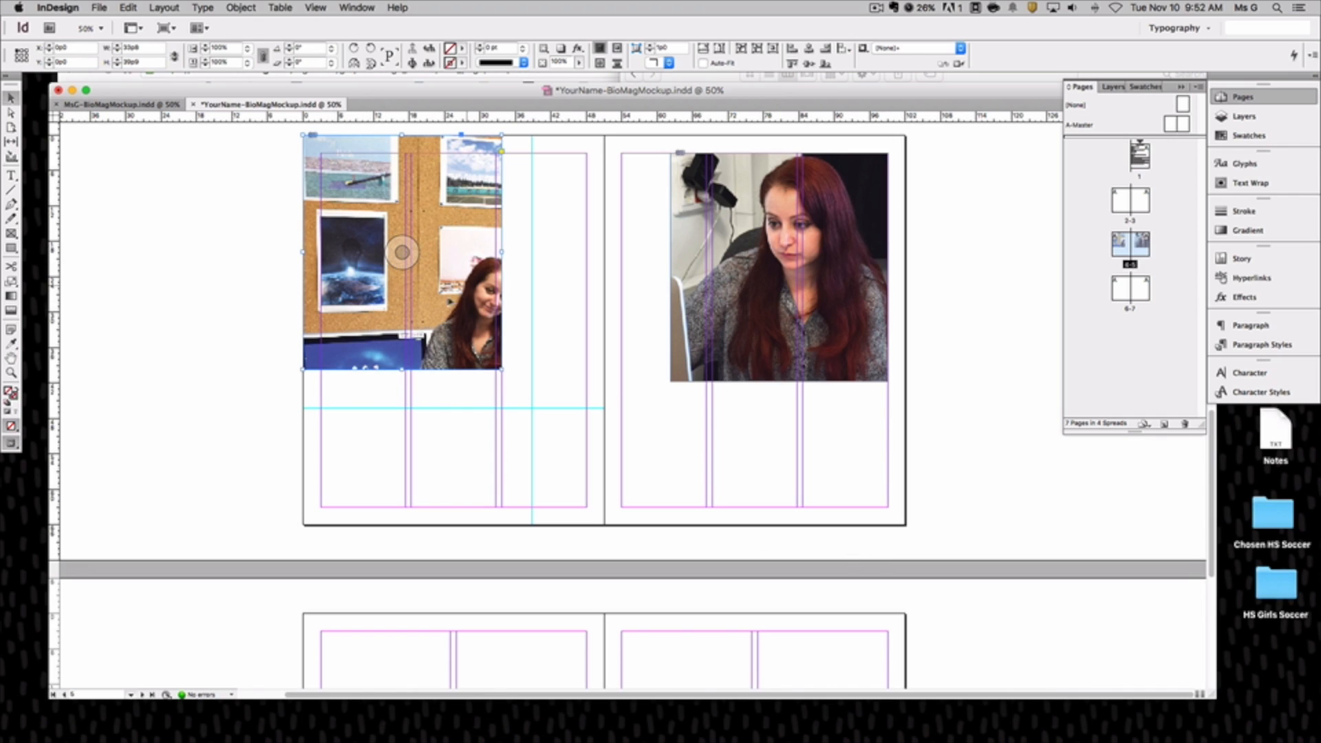
Reposition the page 4 photo in its frame, fill the frame proportionally, and fit the frame to the content
left_click_drag(401, 252, 355, 232)
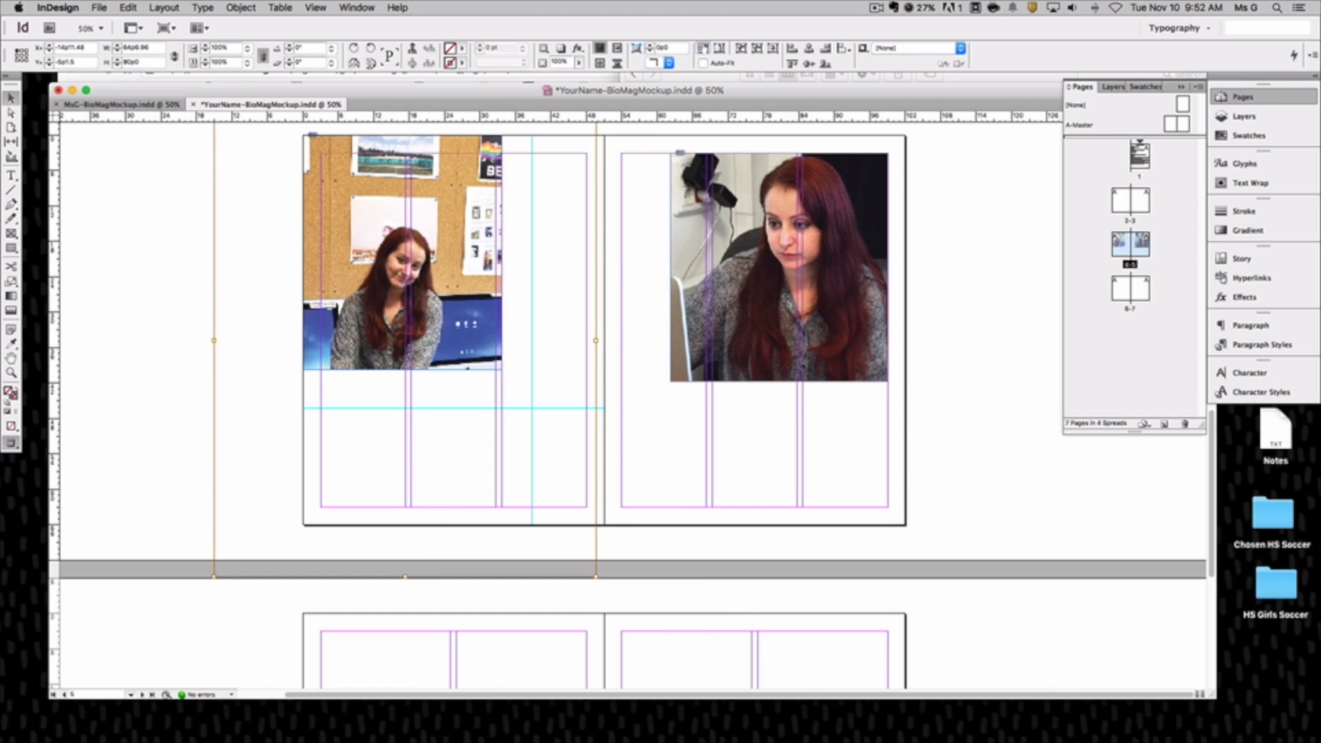
left_click(702, 49)
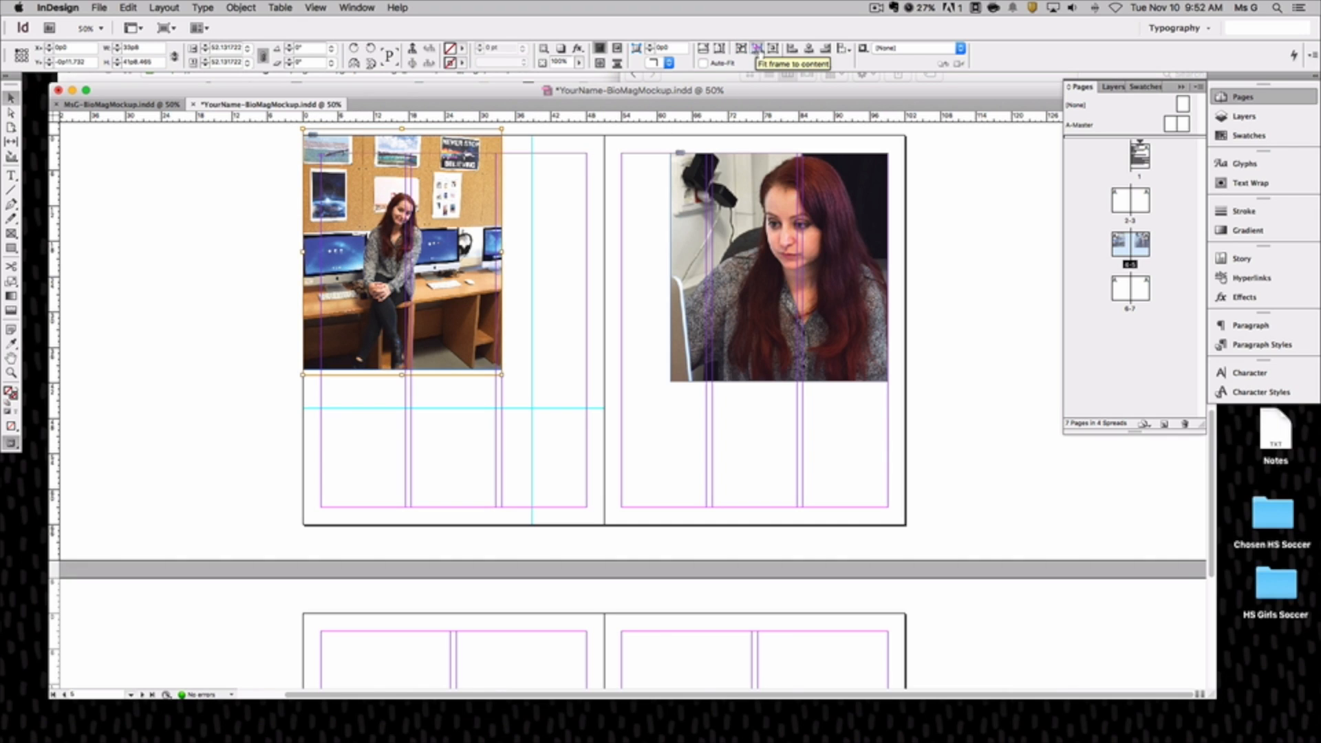
left_click(756, 48)
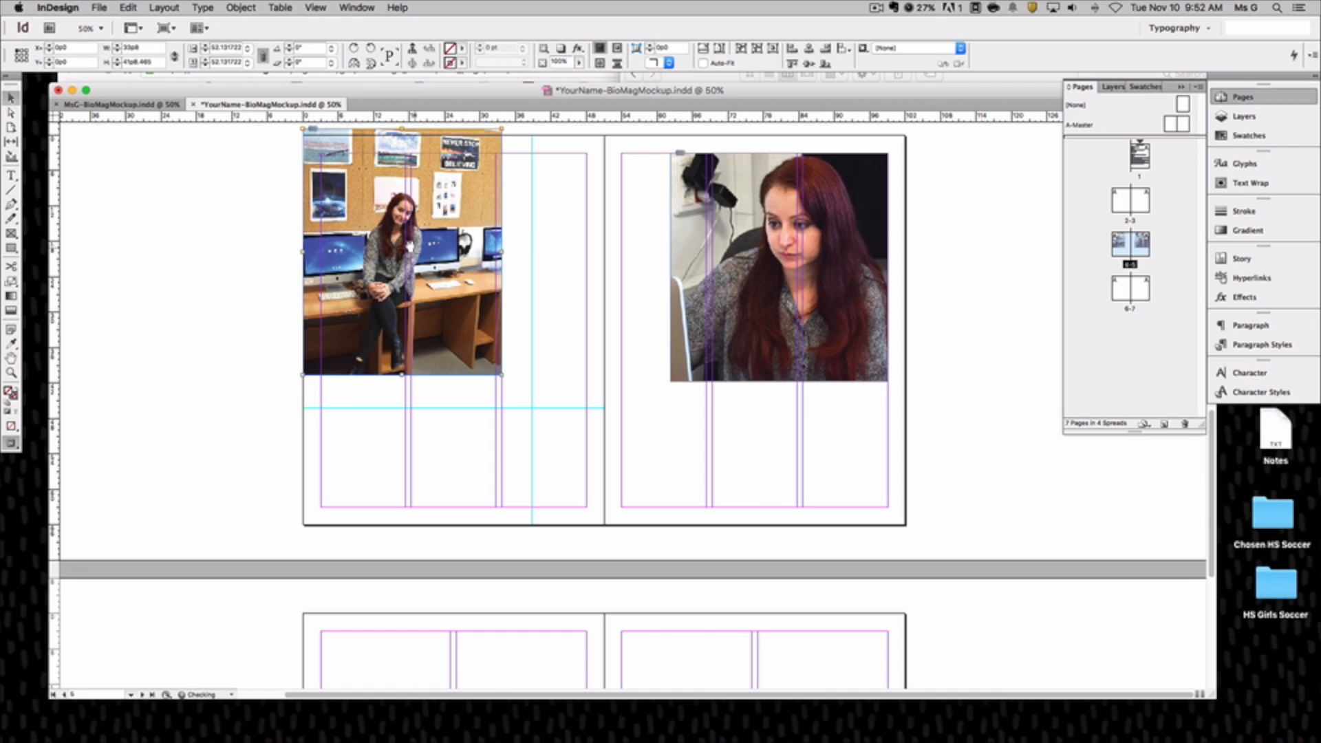
Scale the page 4 photo to the full page, 51p0 wide, and extend its frame to the page's lower-right corner
mouse_move(462, 219)
left_mouse_down()
mouse_move(492, 235)
mouse_move(469, 233)
left_mouse_up()
left_click_drag(503, 375, 604, 526)
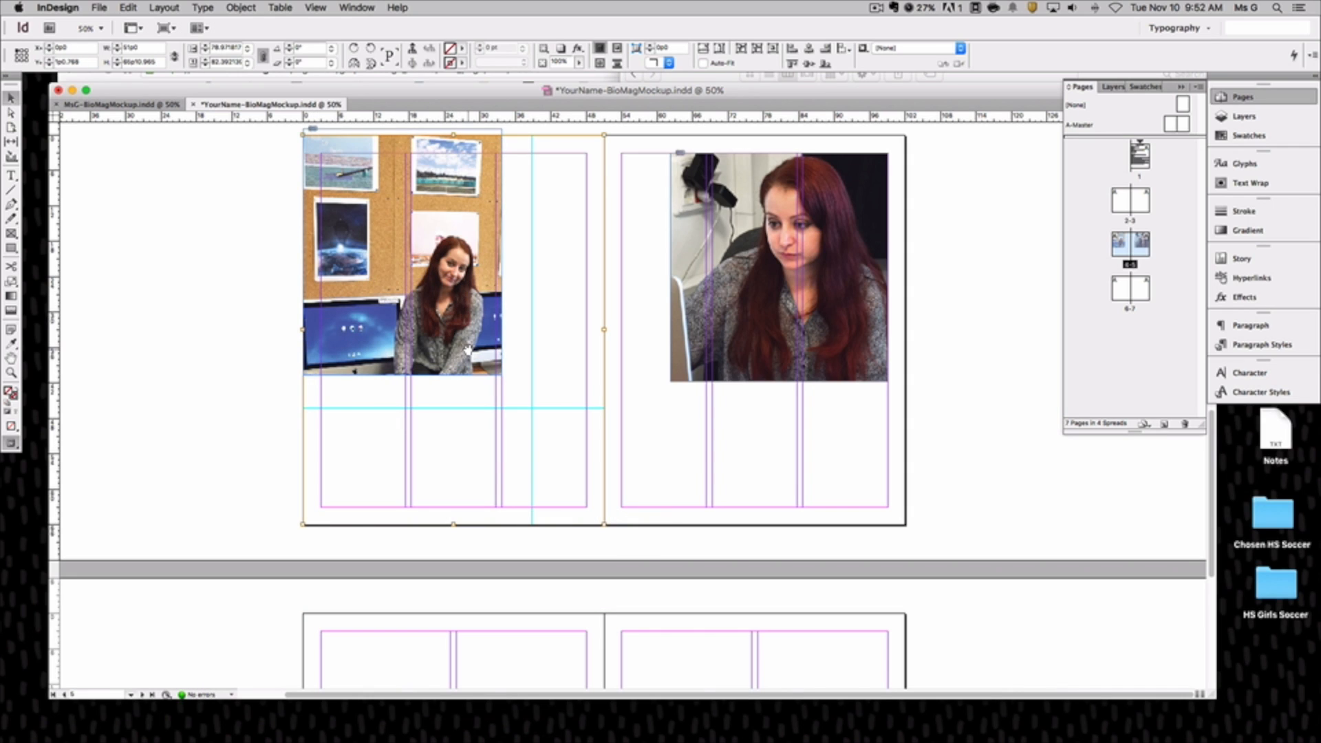
left_click(213, 268)
left_click(468, 329)
left_click_drag(502, 375, 600, 525)
left_click(226, 274)
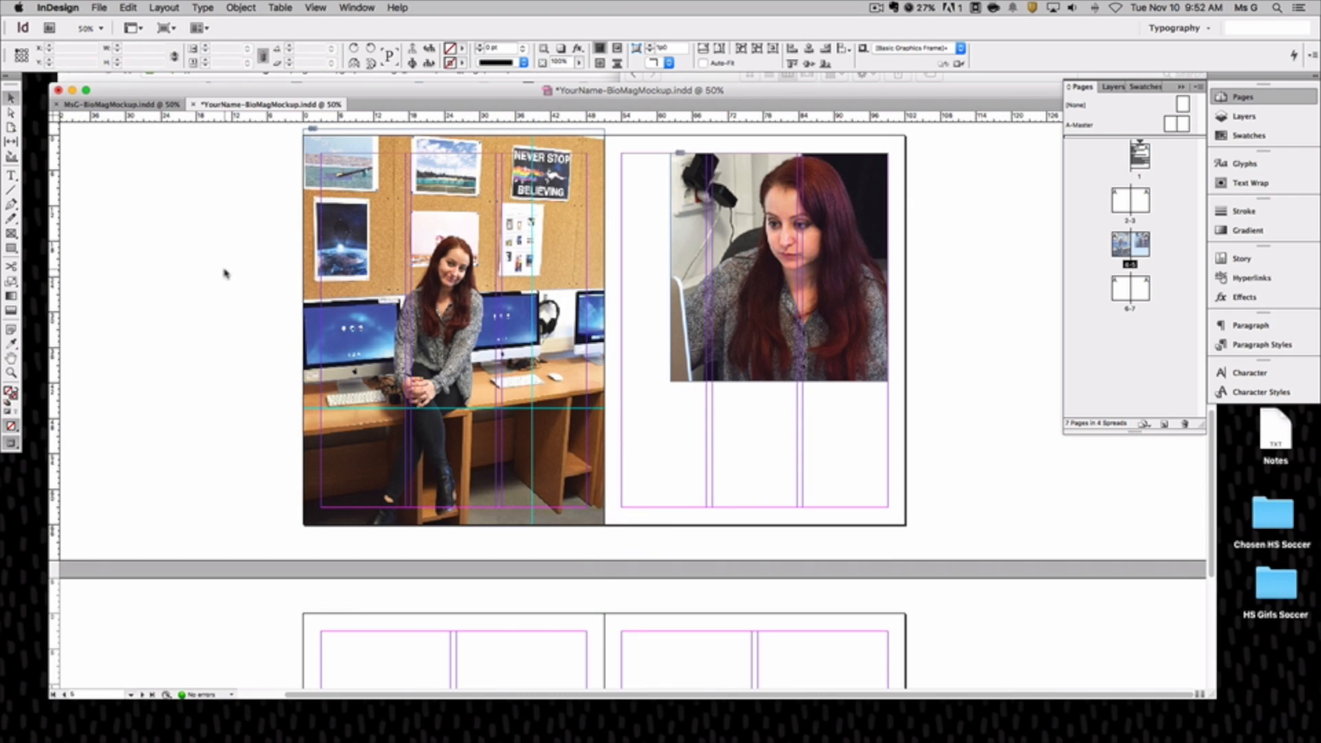
scroll(224, 269, "up", 2)
scroll(217, 267, "down", 2)
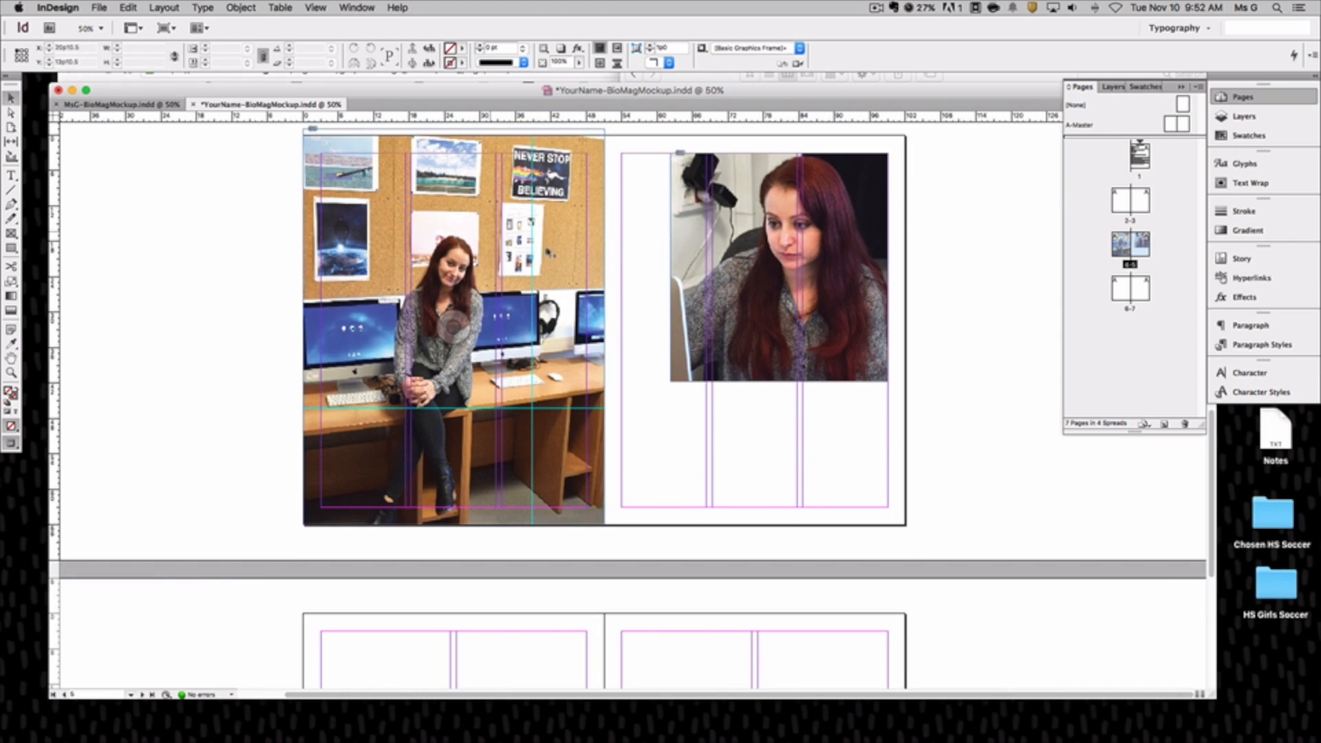
scroll(257, 287, "down", 2)
scroll(256, 284, "up", 2)
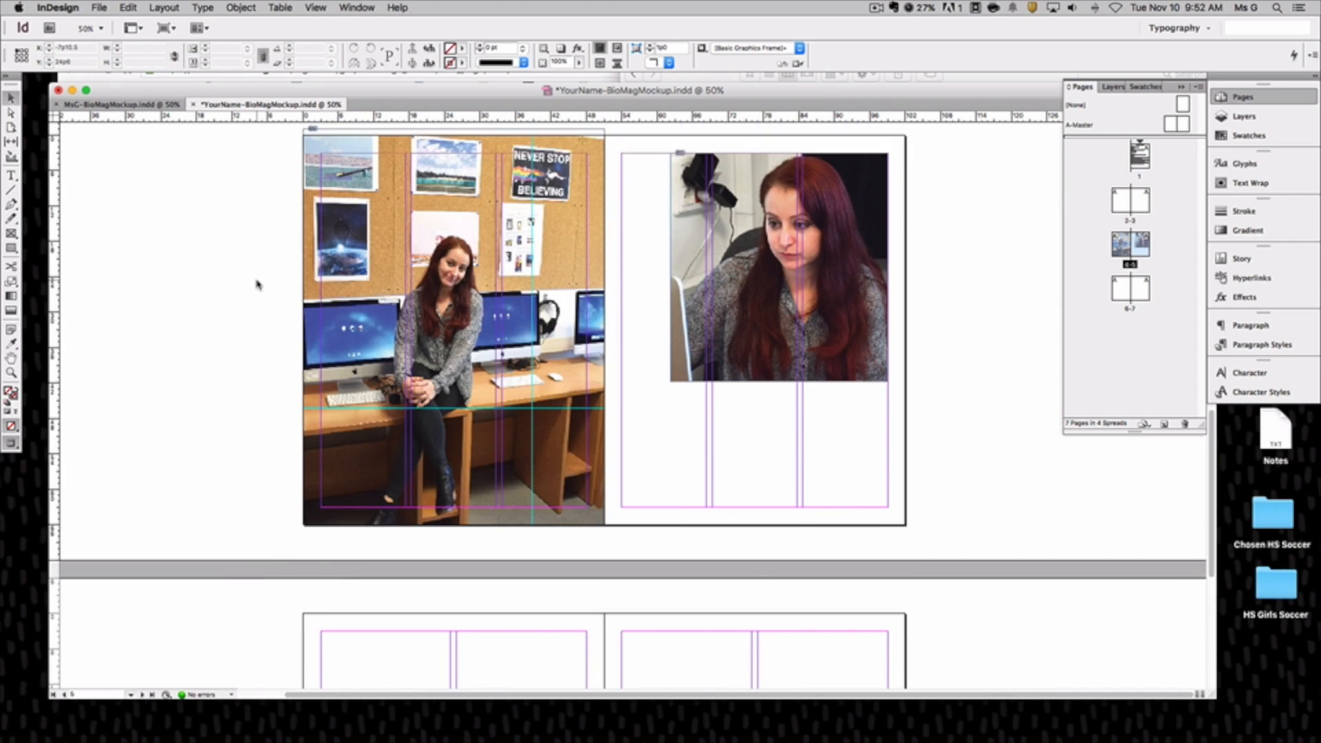
Draw a text frame with the Type tool that fills the first column of page 6
scroll(425, 348, "down", 2)
scroll(425, 348, "down", 4)
scroll(422, 347, "down", 2)
scroll(422, 347, "up", 3)
scroll(423, 347, "down", 2)
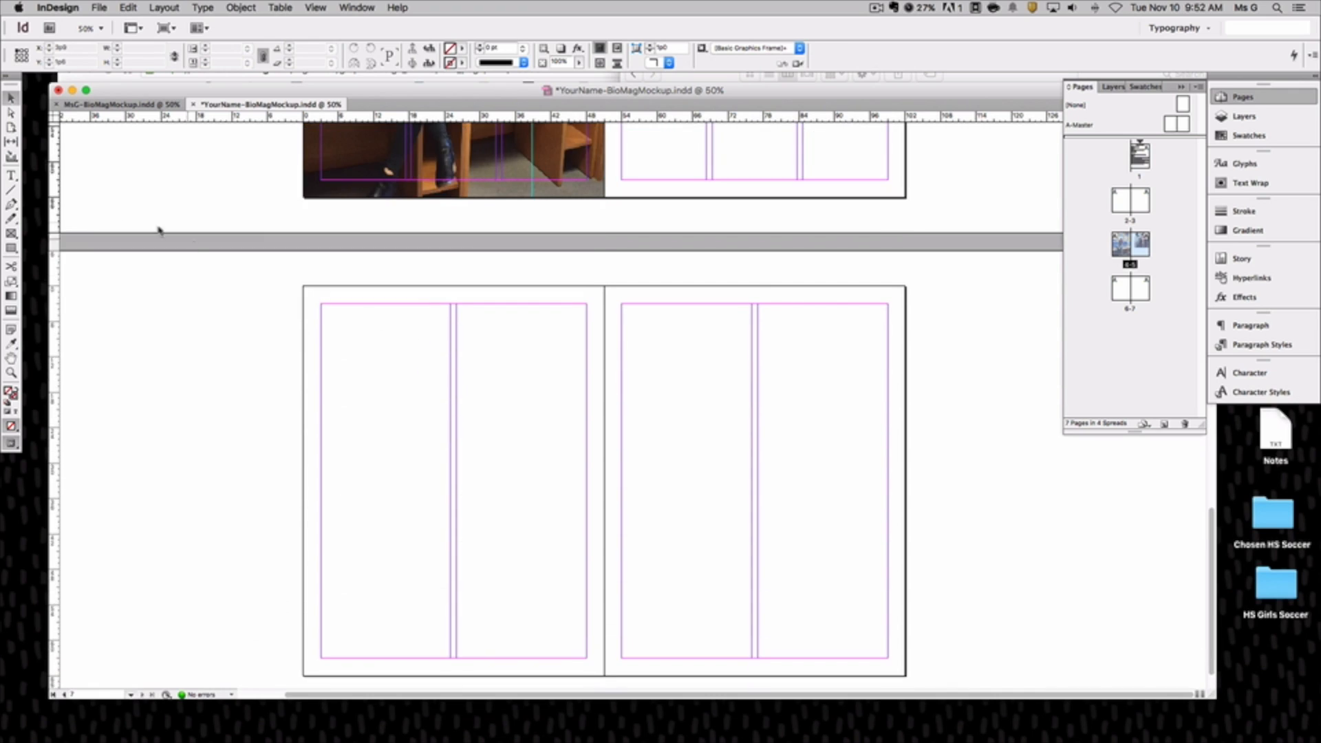
left_click(11, 176)
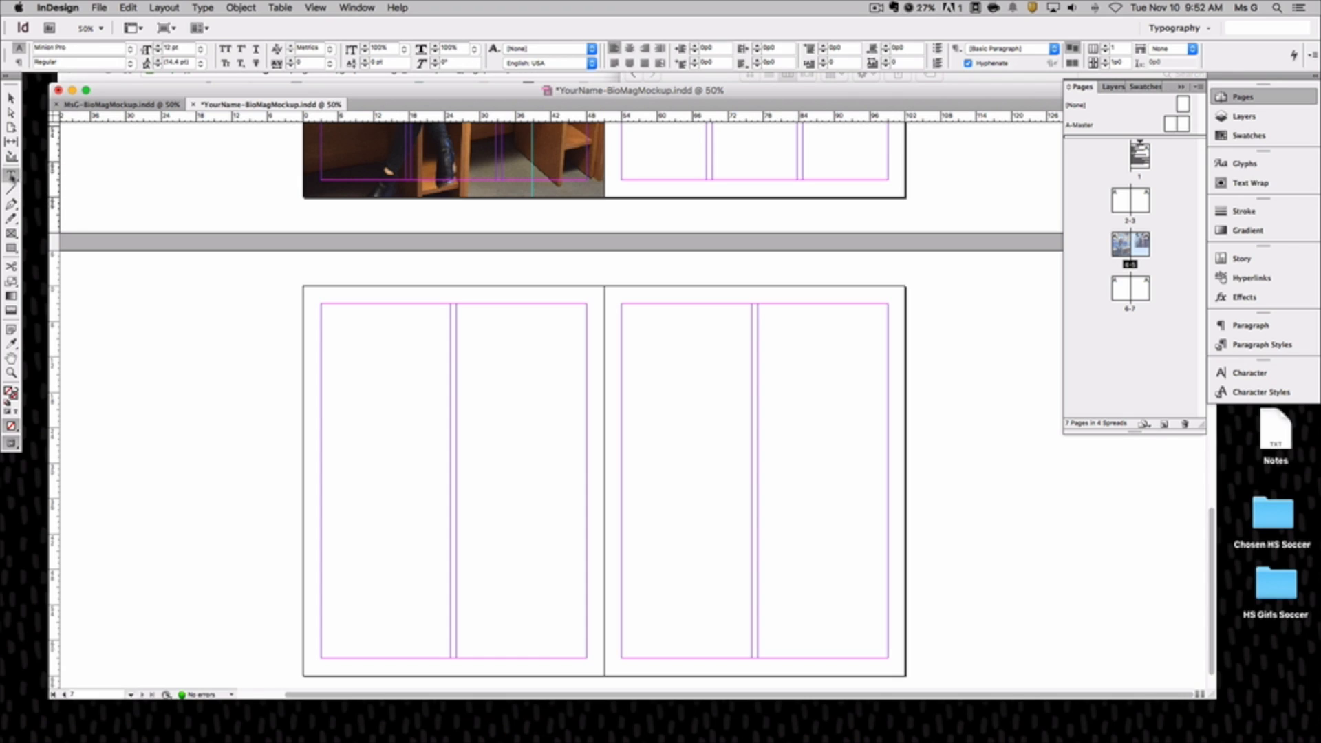
mouse_move(11, 176)
left_mouse_down()
mouse_move(77, 194)
mouse_move(12, 176)
left_mouse_up()
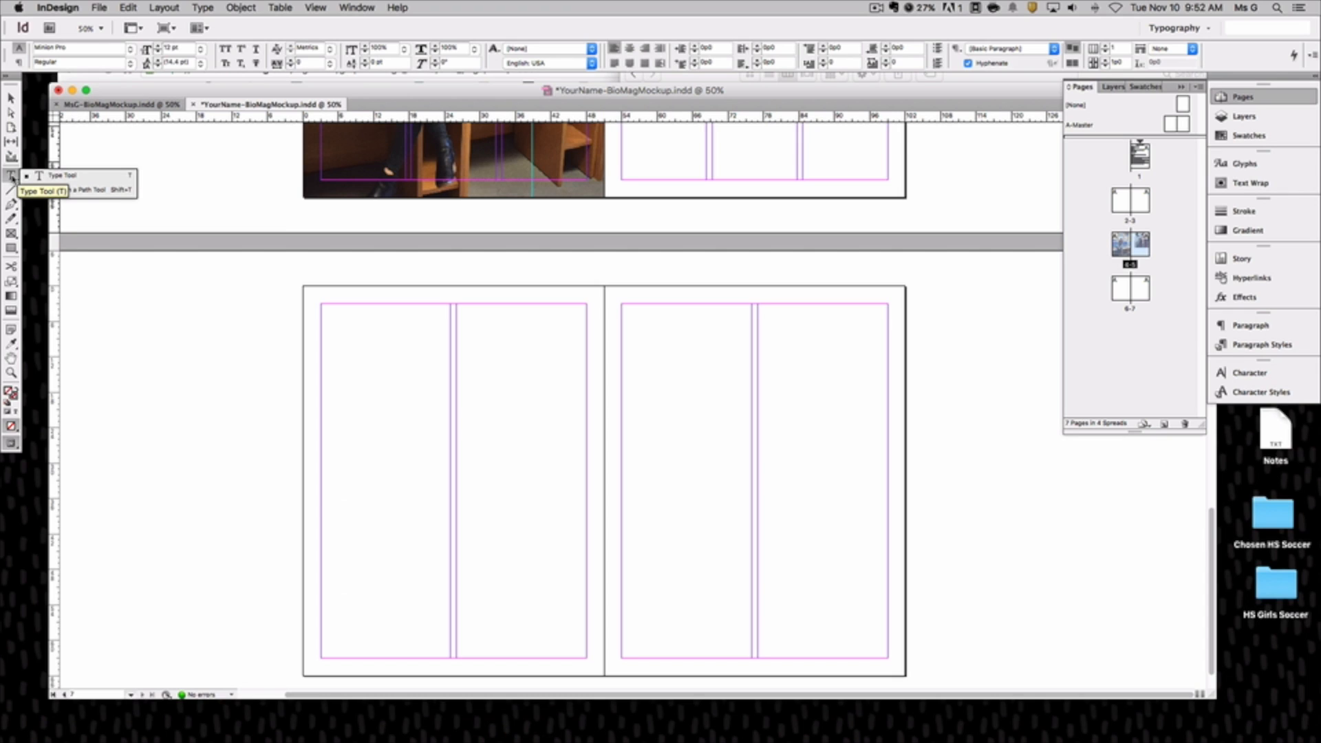
left_click(12, 176)
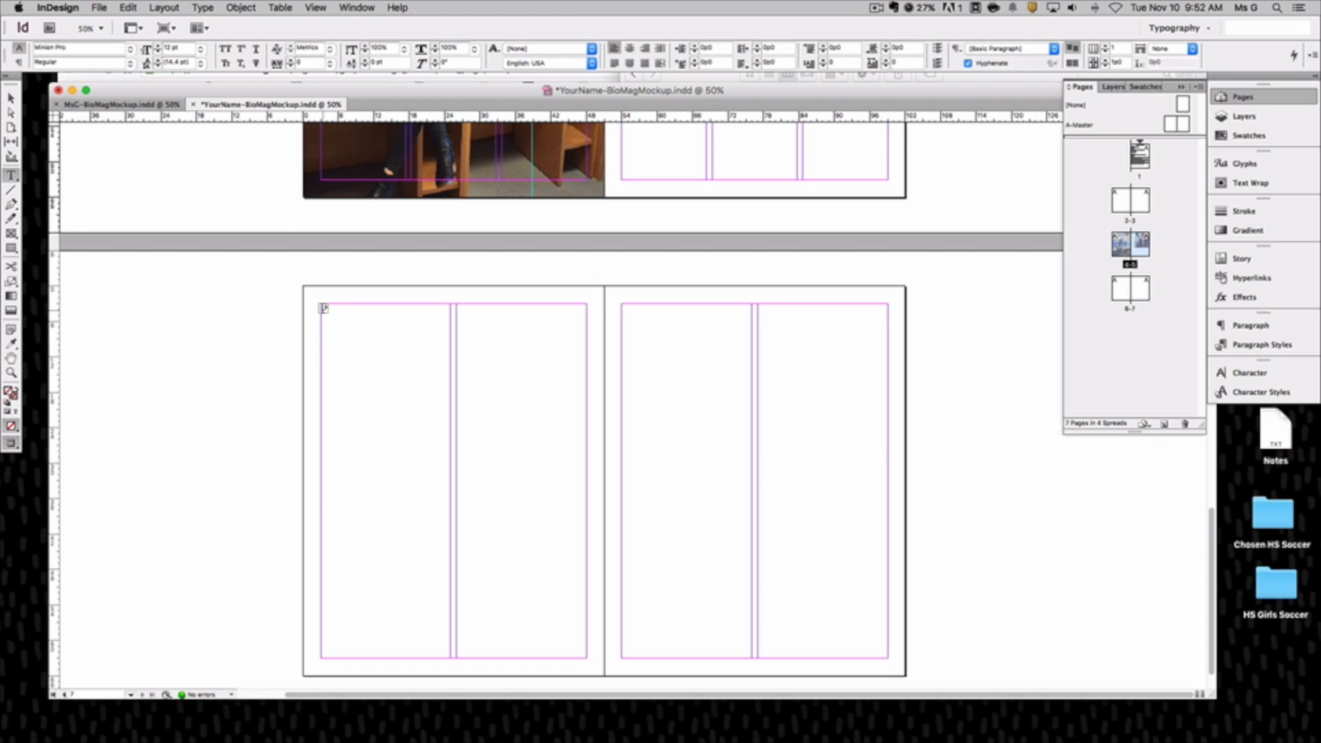
left_click_drag(322, 309, 448, 657)
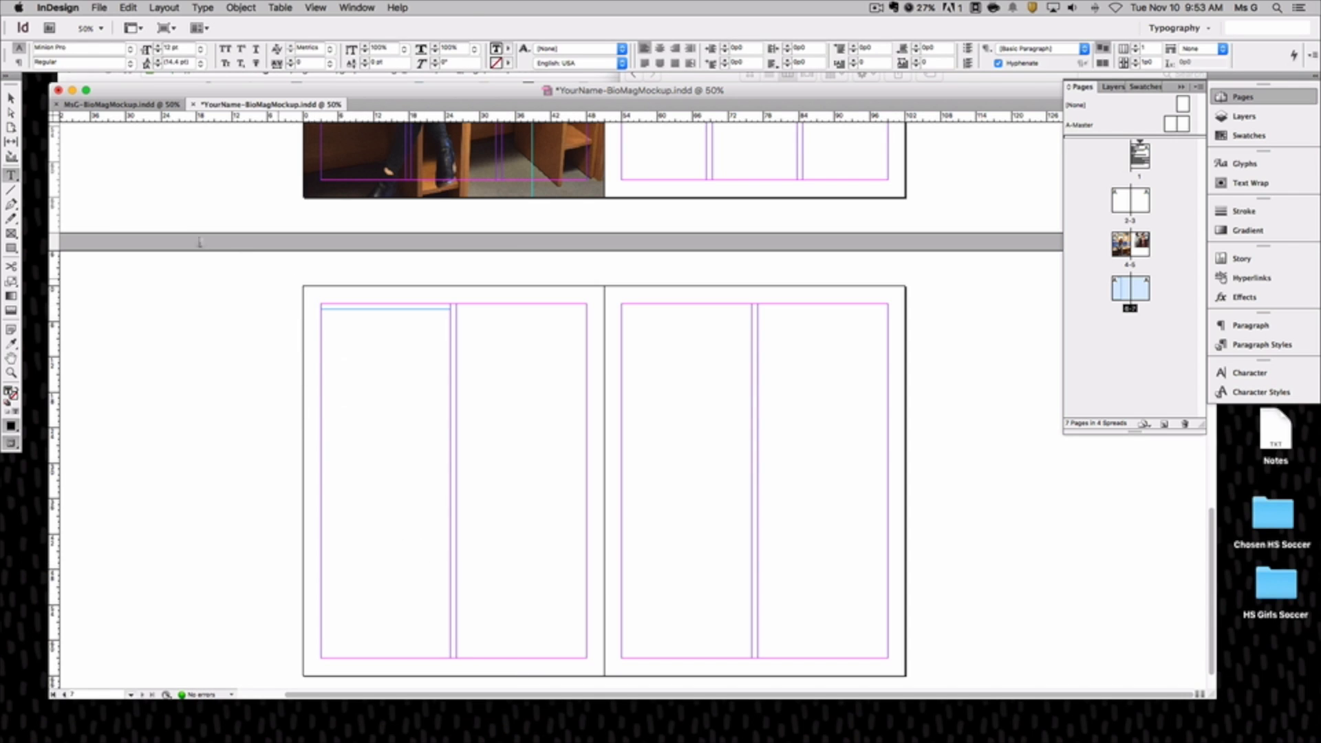
Switch to the Haiku project page in Chrome and open the cupcakeipsum.com link under Lorem Ipsum Generators
left_click_drag(397, 96, 395, 273)
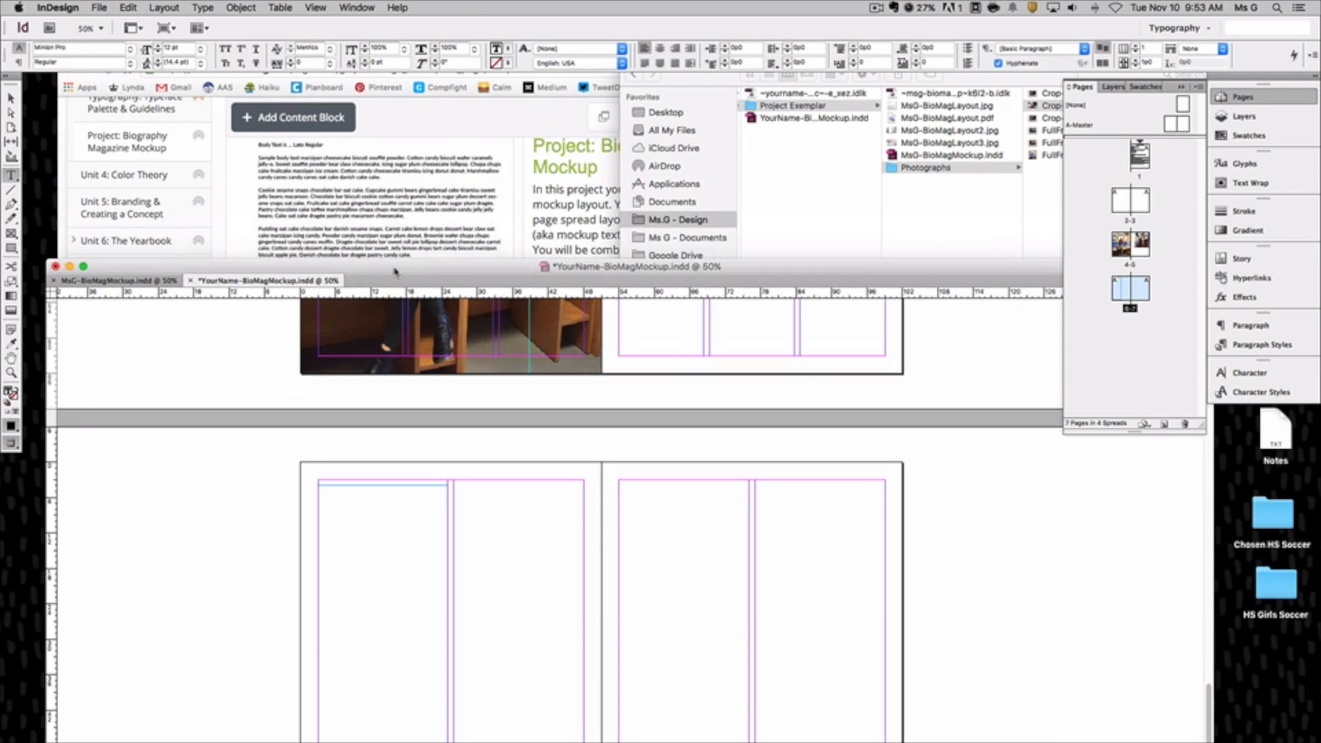
left_click(391, 249)
scroll(599, 289, "up", 10)
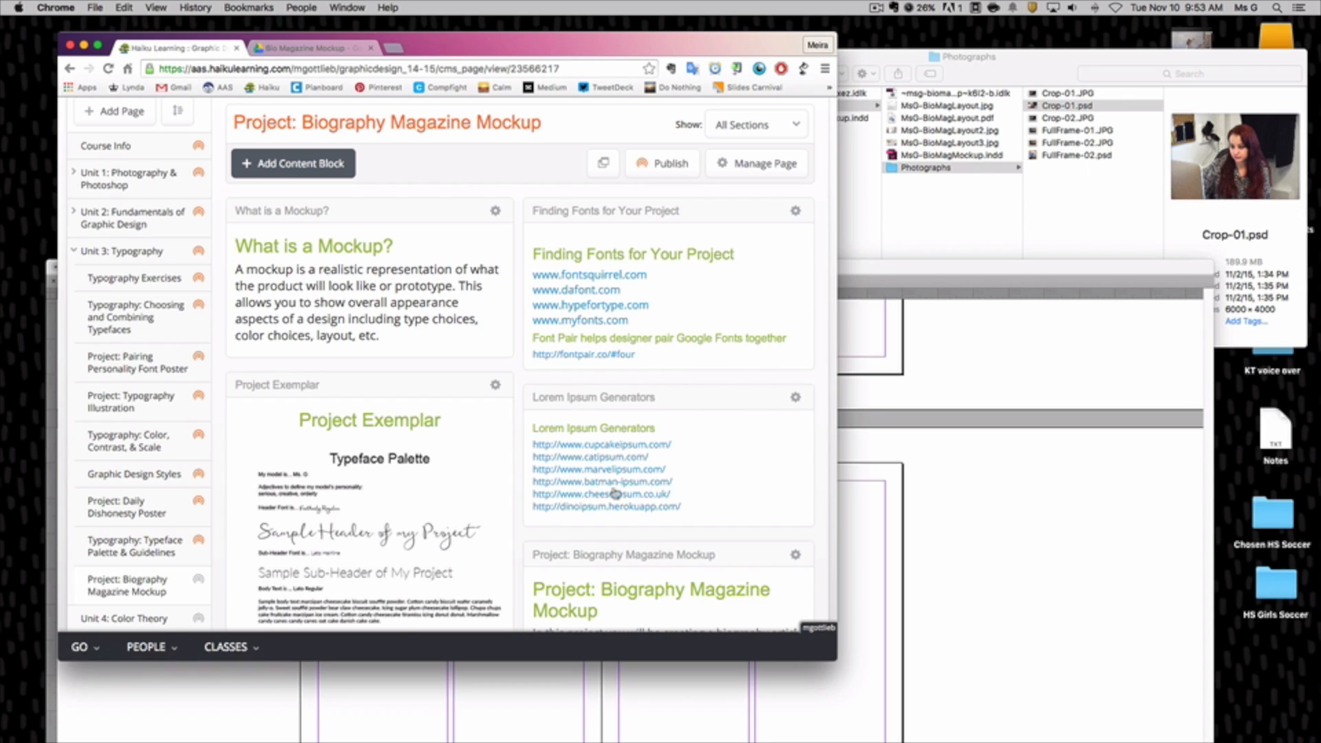
scroll(633, 472, "down", 1)
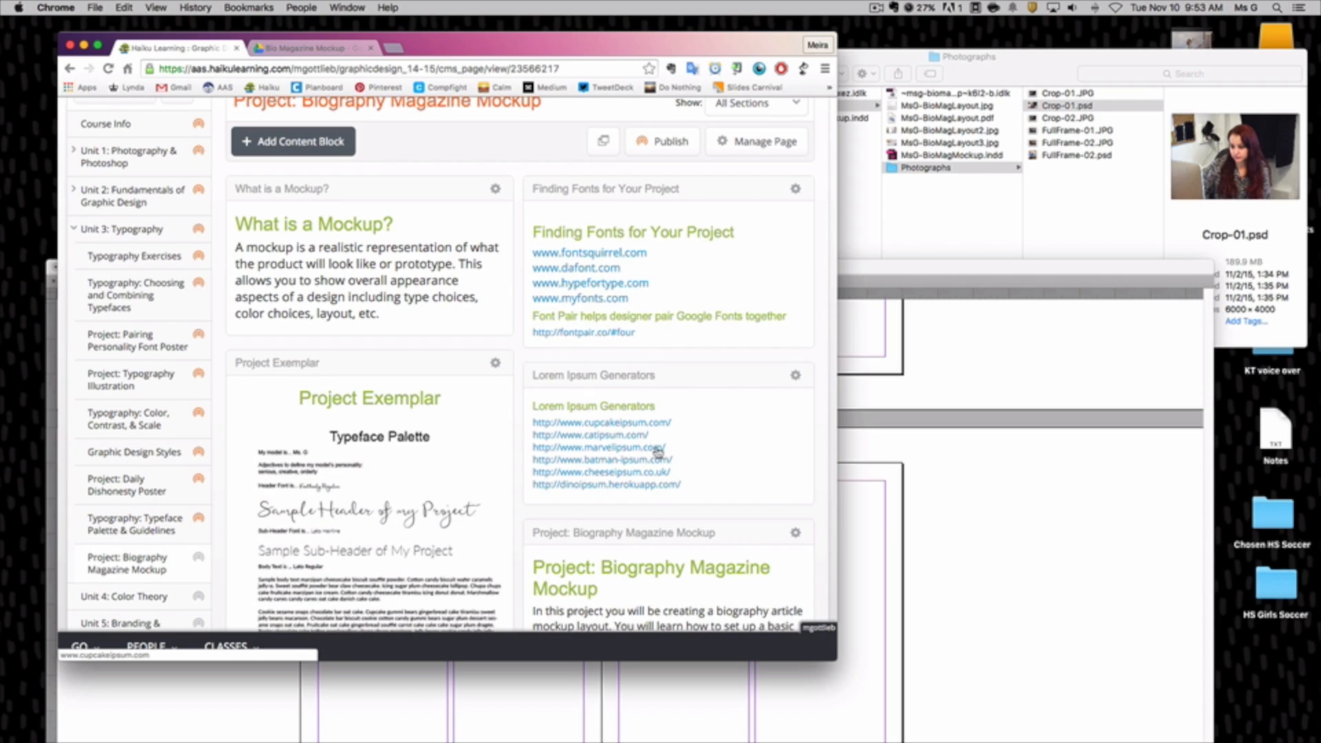
left_click(617, 427)
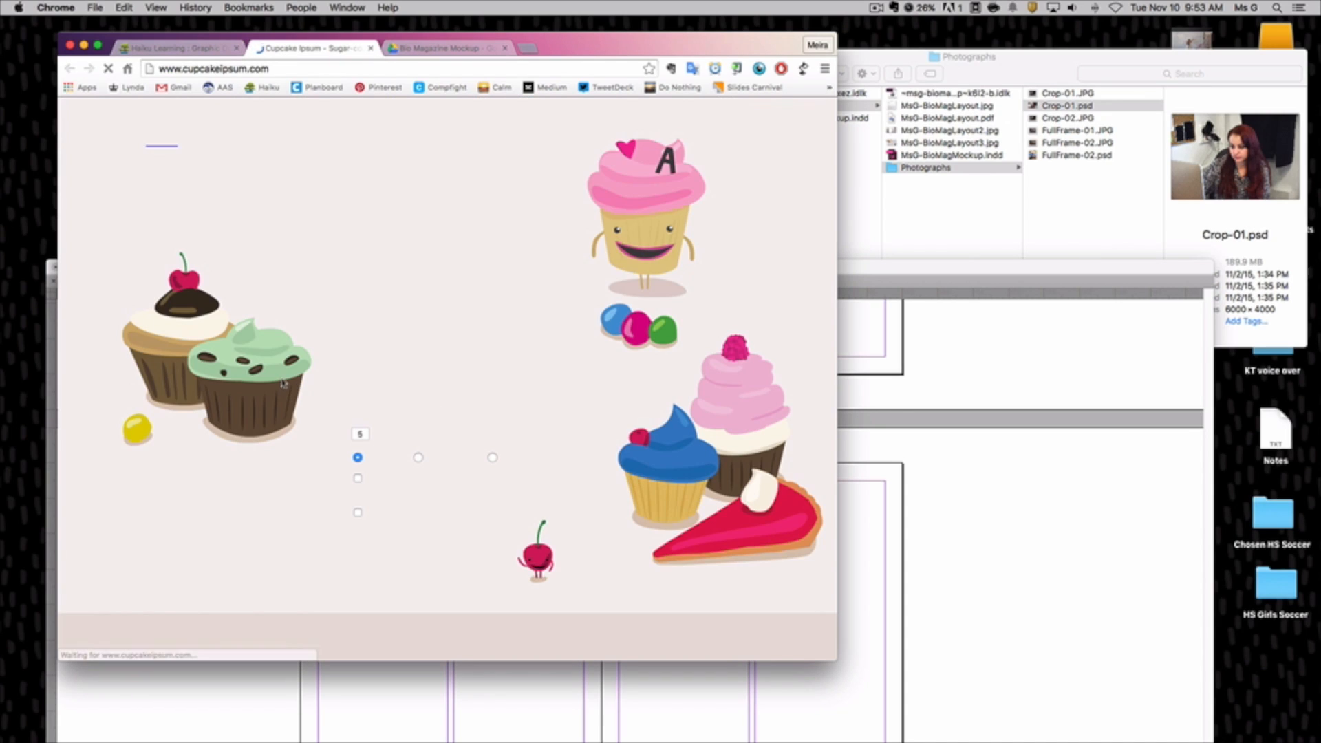
Generate the cupcake placeholder text on cupcakeipsum.com and copy all of its paragraphs
left_click(435, 543)
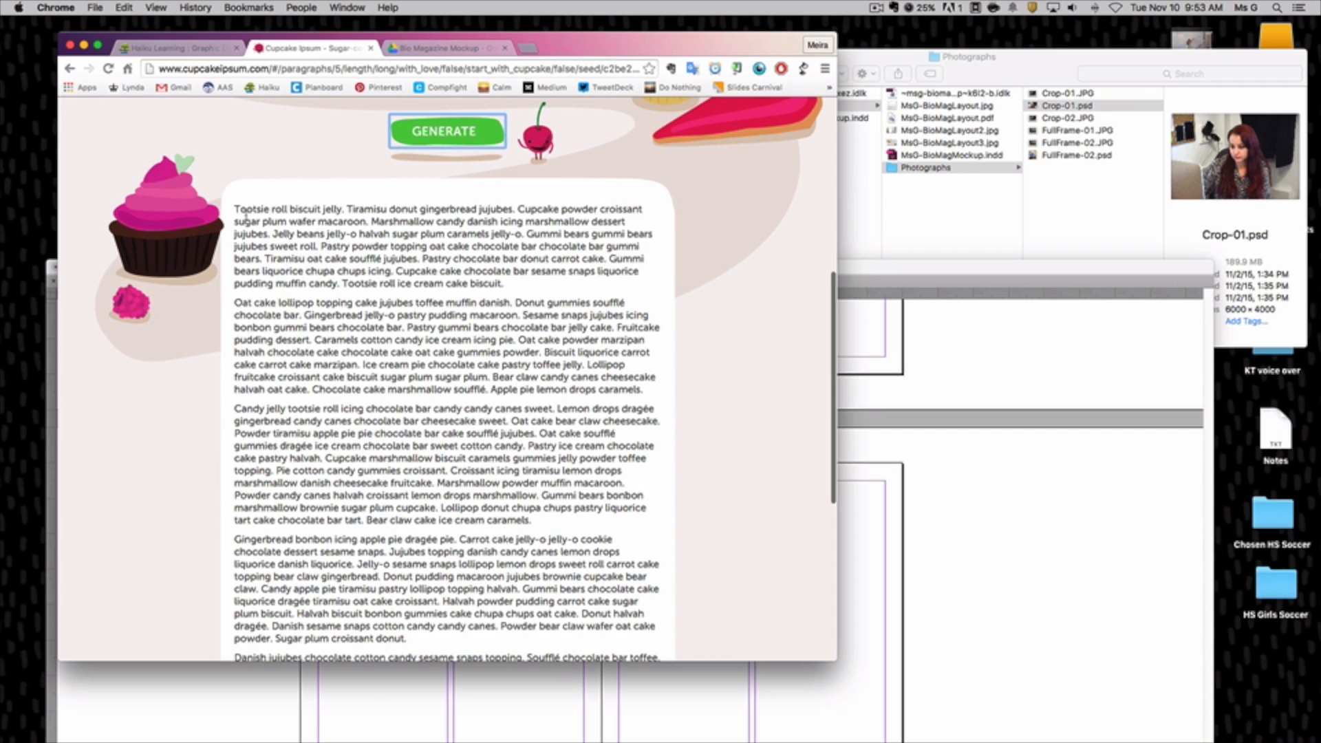
left_click_drag(234, 209, 523, 535)
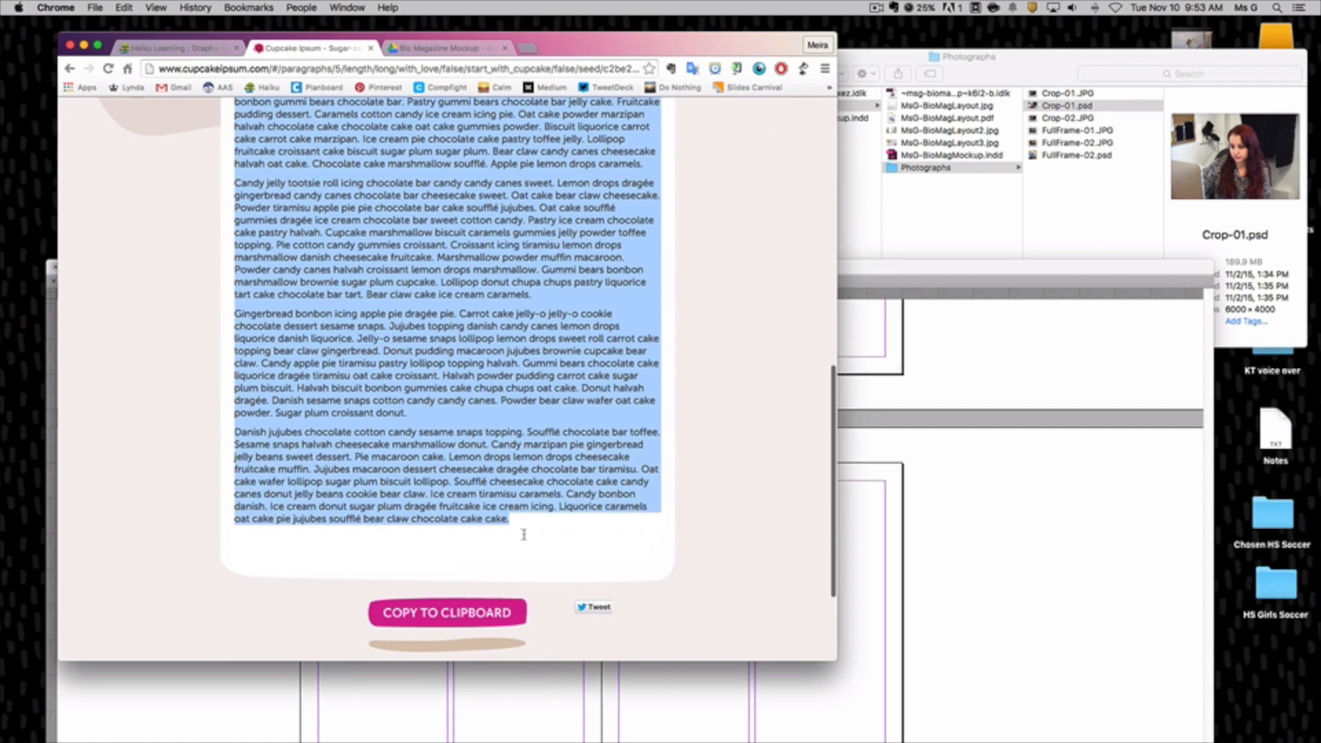
key("super+c")
Switch to InDesign, paste the placeholder text into the page 6 frame, and move that frame to page 7's second column
left_click(956, 554)
left_click(334, 500)
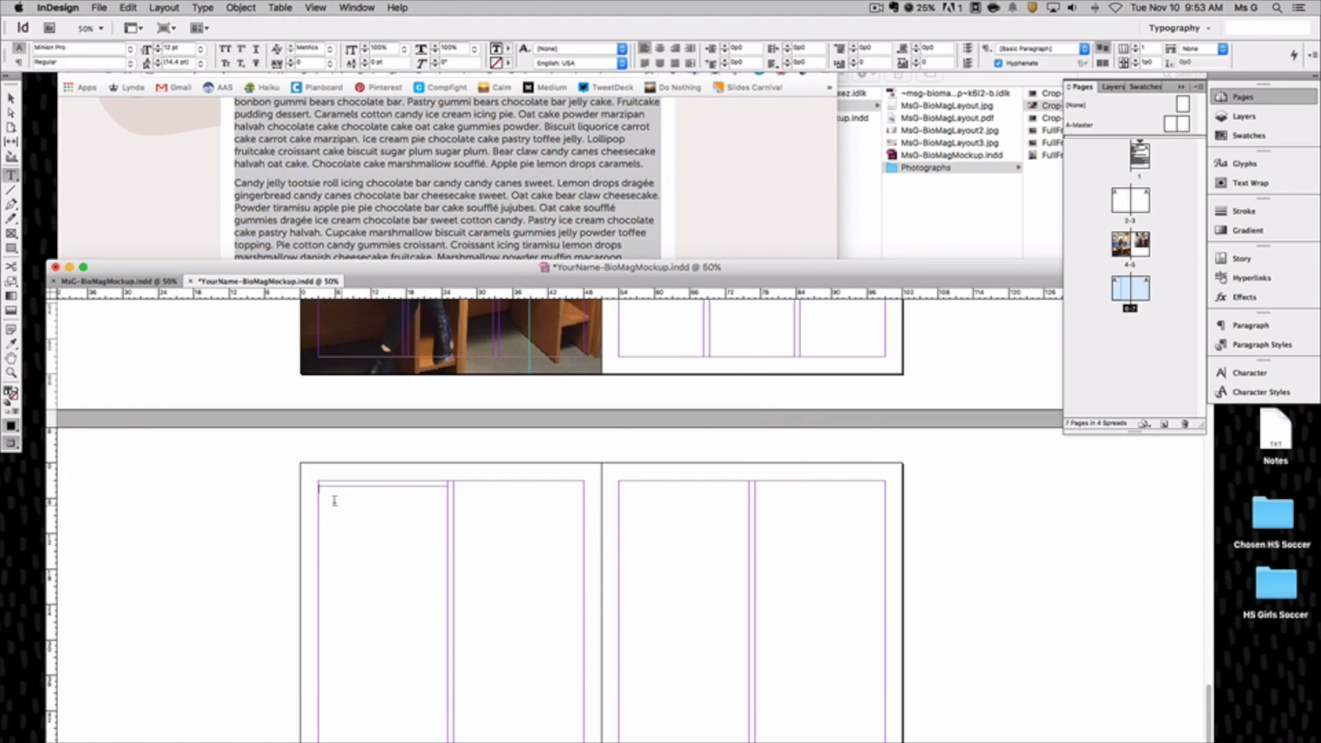
key("super+v")
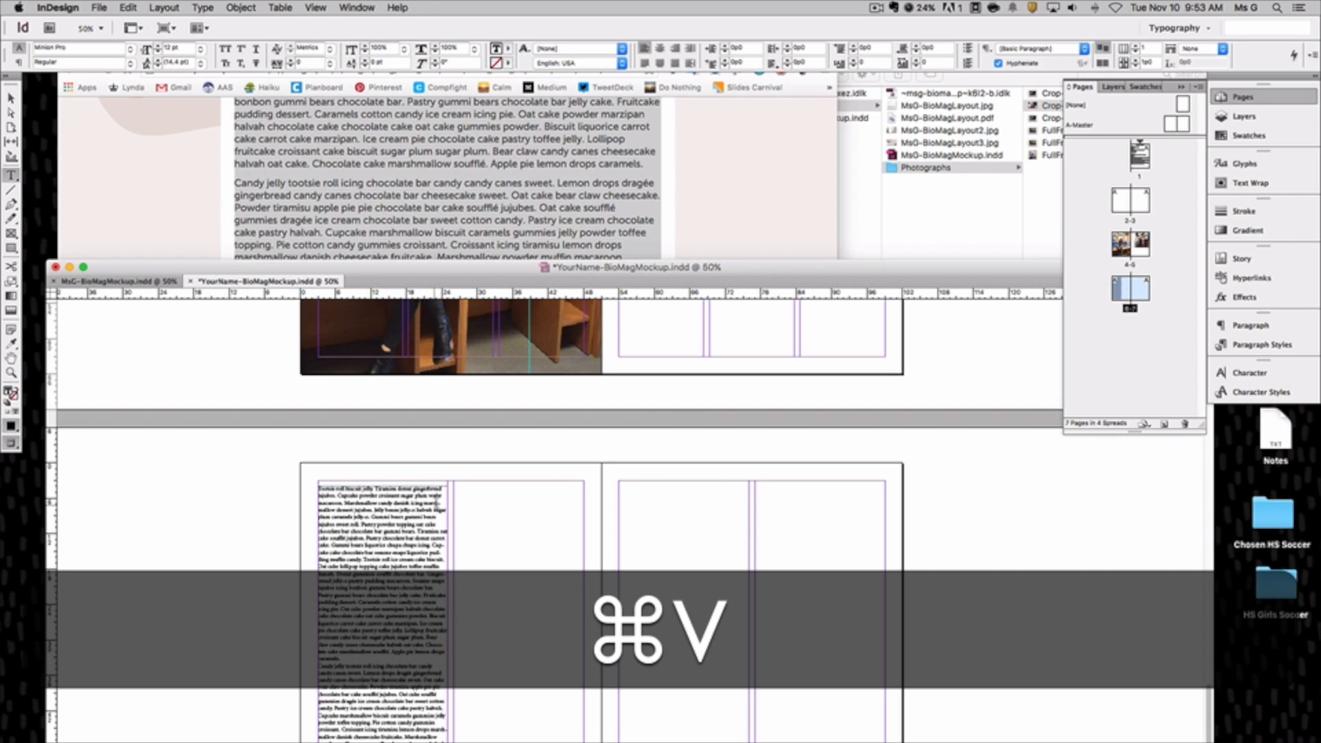
left_click(11, 98)
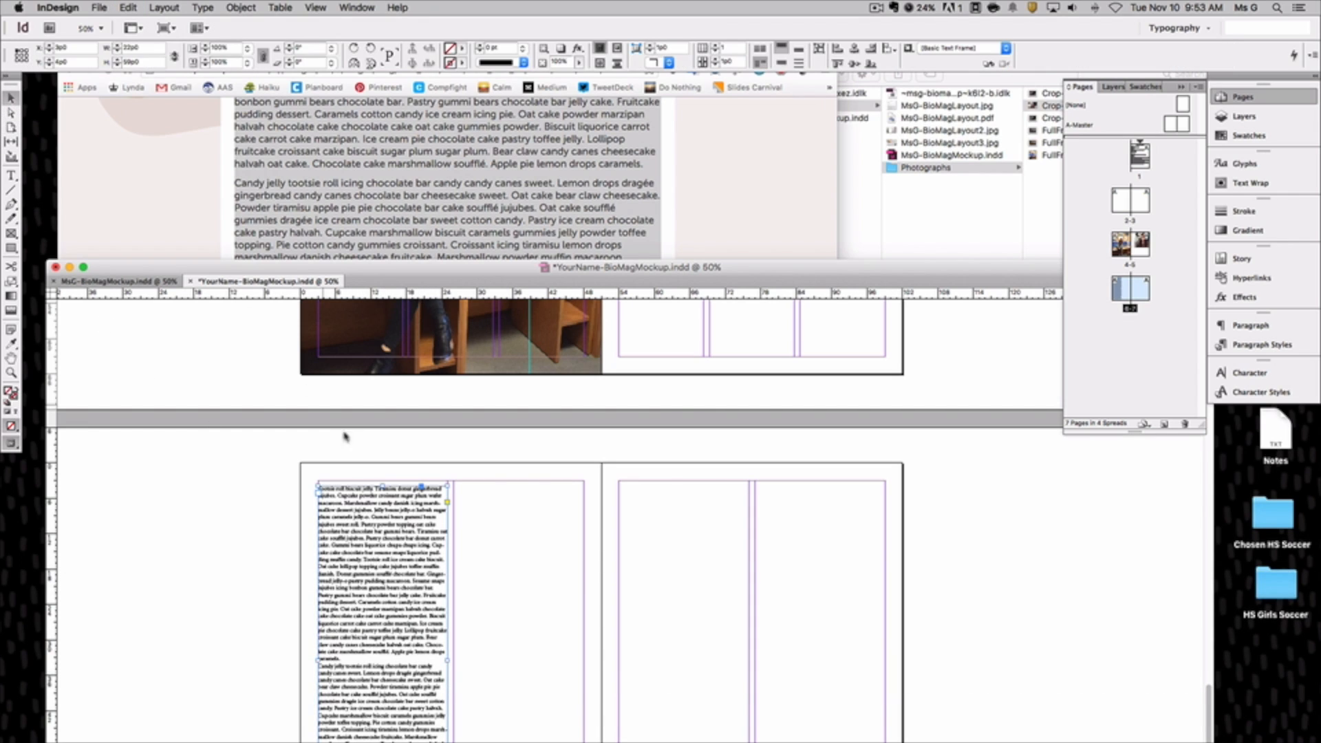
left_click_drag(383, 537, 820, 532)
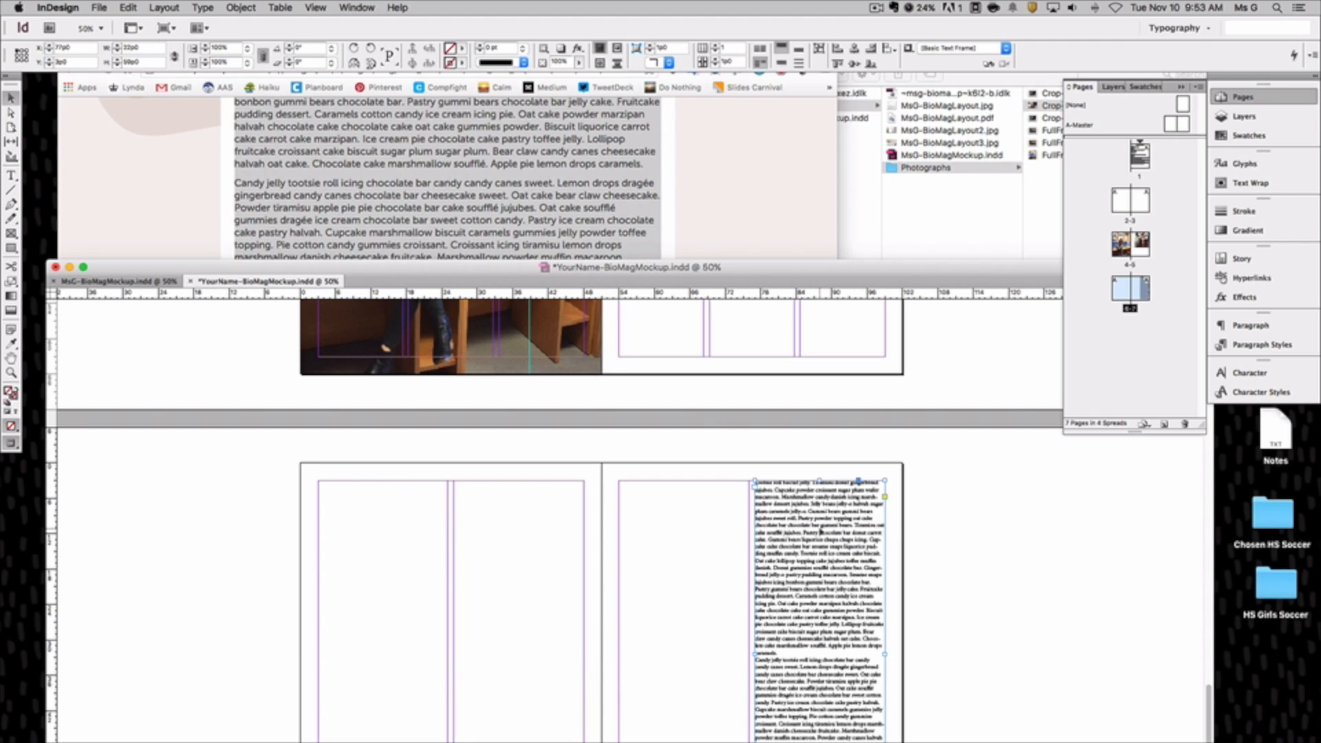
left_click(714, 541)
Draw a text frame across the top of page 6 into page 7 and enter the model's name followed by "is Awesome!"
key("t")
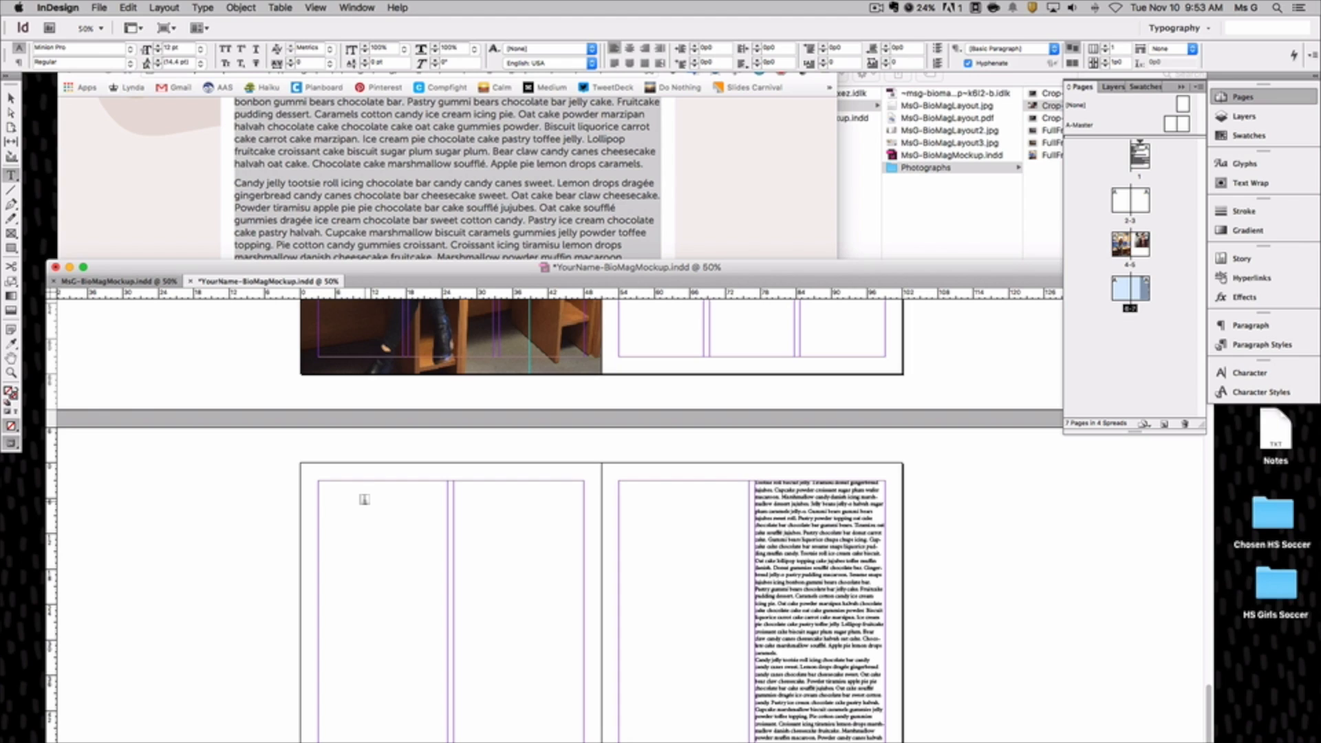
left_click_drag(326, 496, 653, 568)
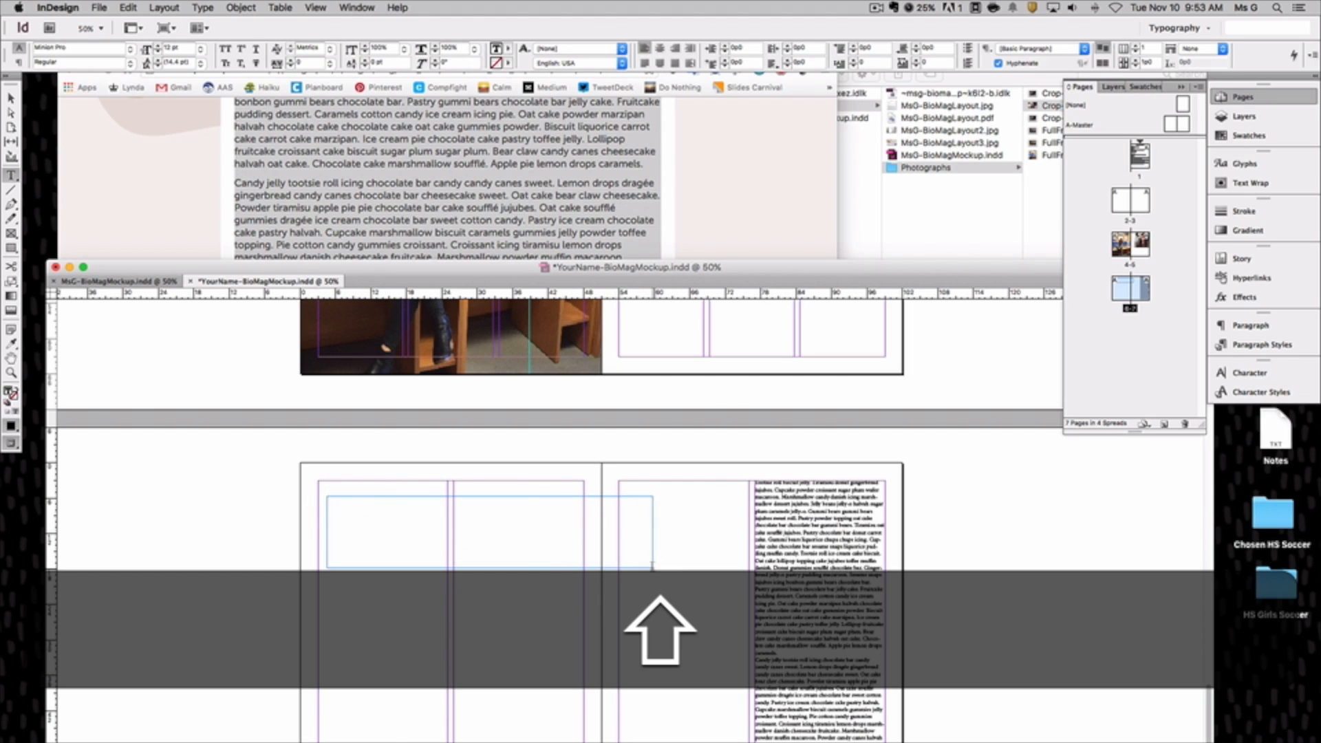
type("Ms G is")
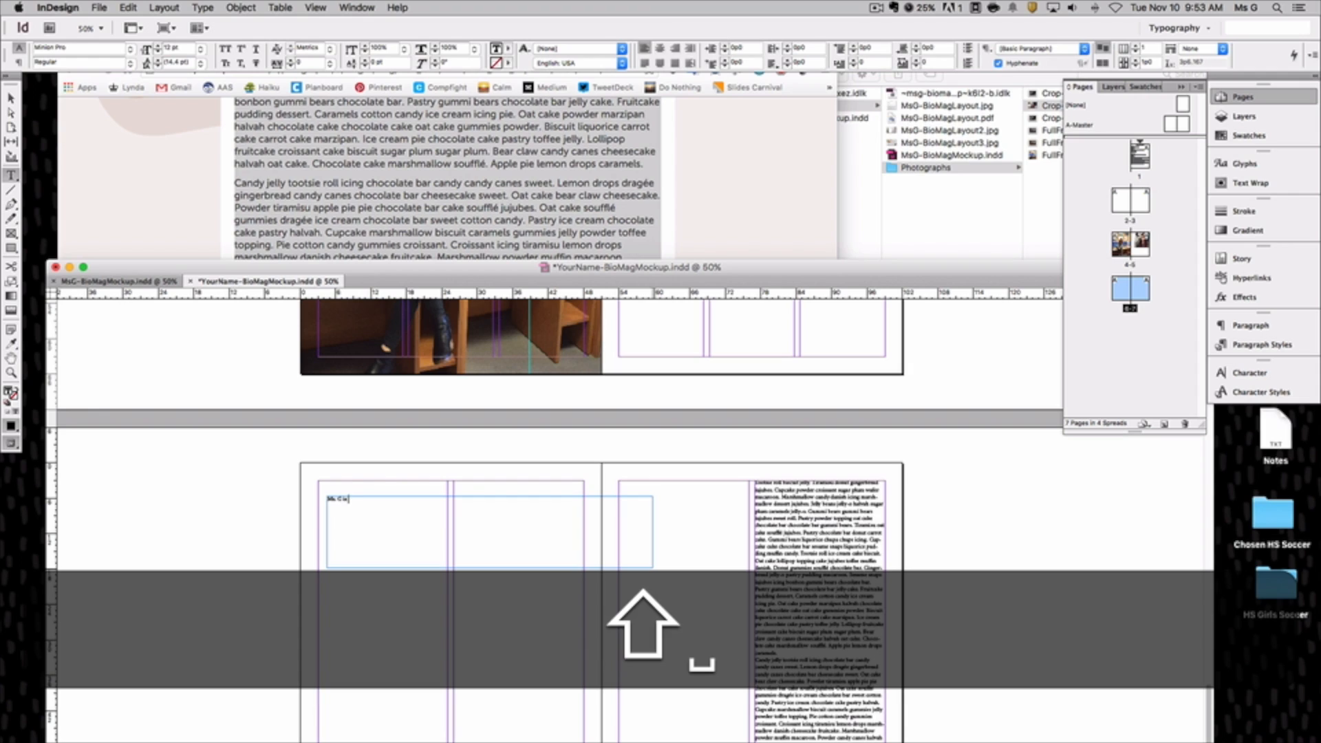
type(" Awesome!")
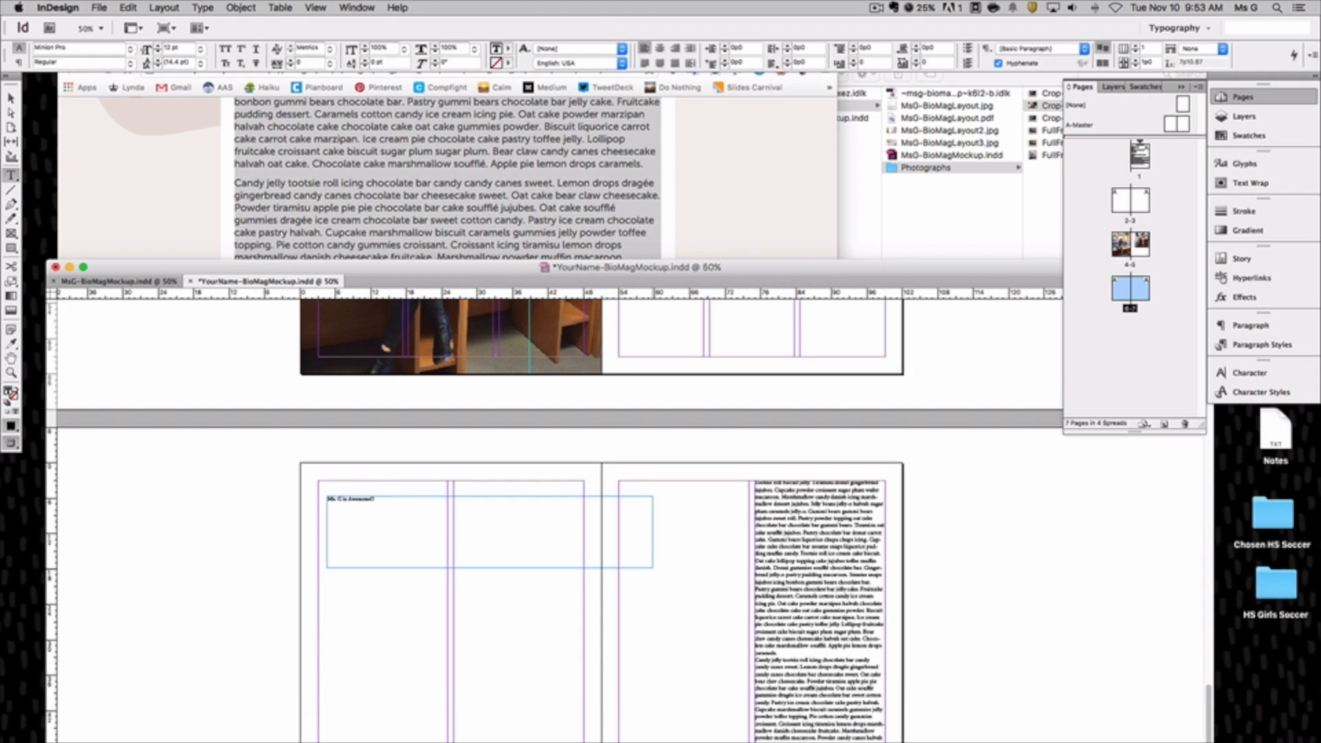
Shorten the headline text frame by raising its lower edge close to the text
left_click(10, 98)
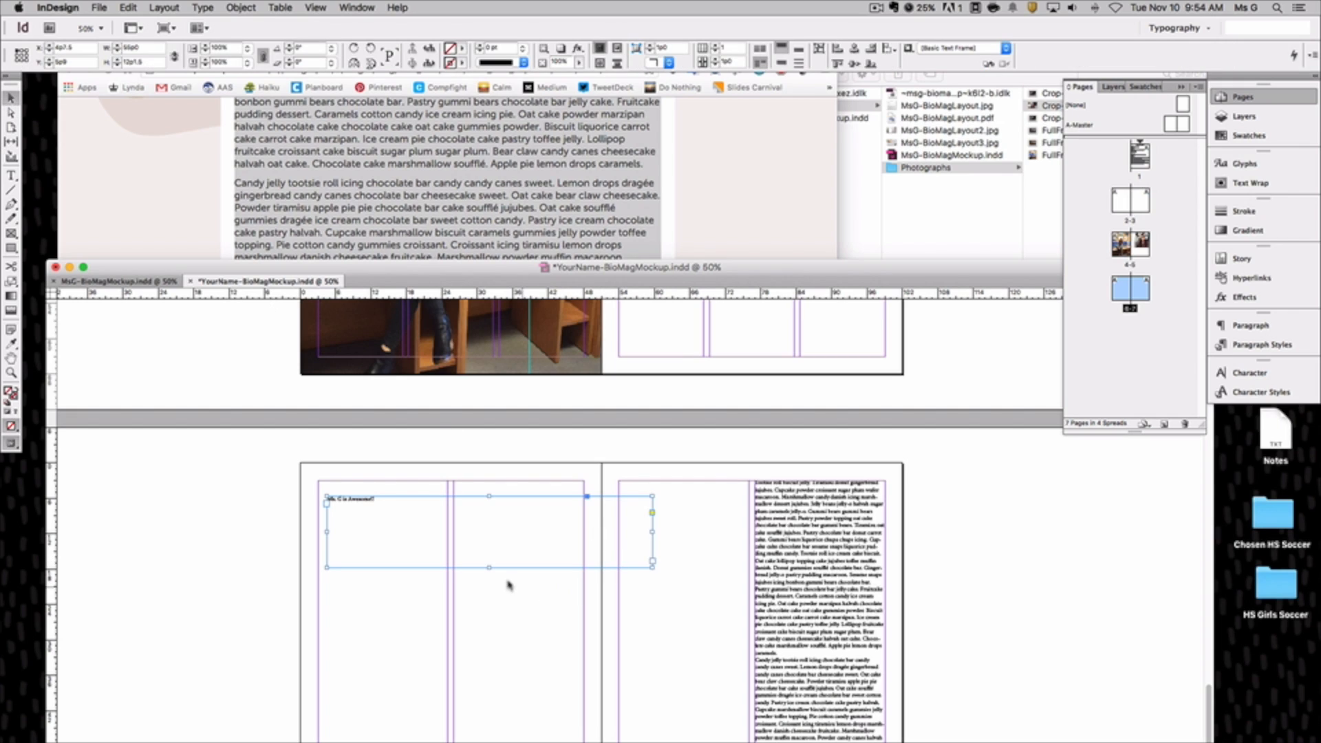
left_click_drag(488, 568, 488, 516)
left_click(330, 560)
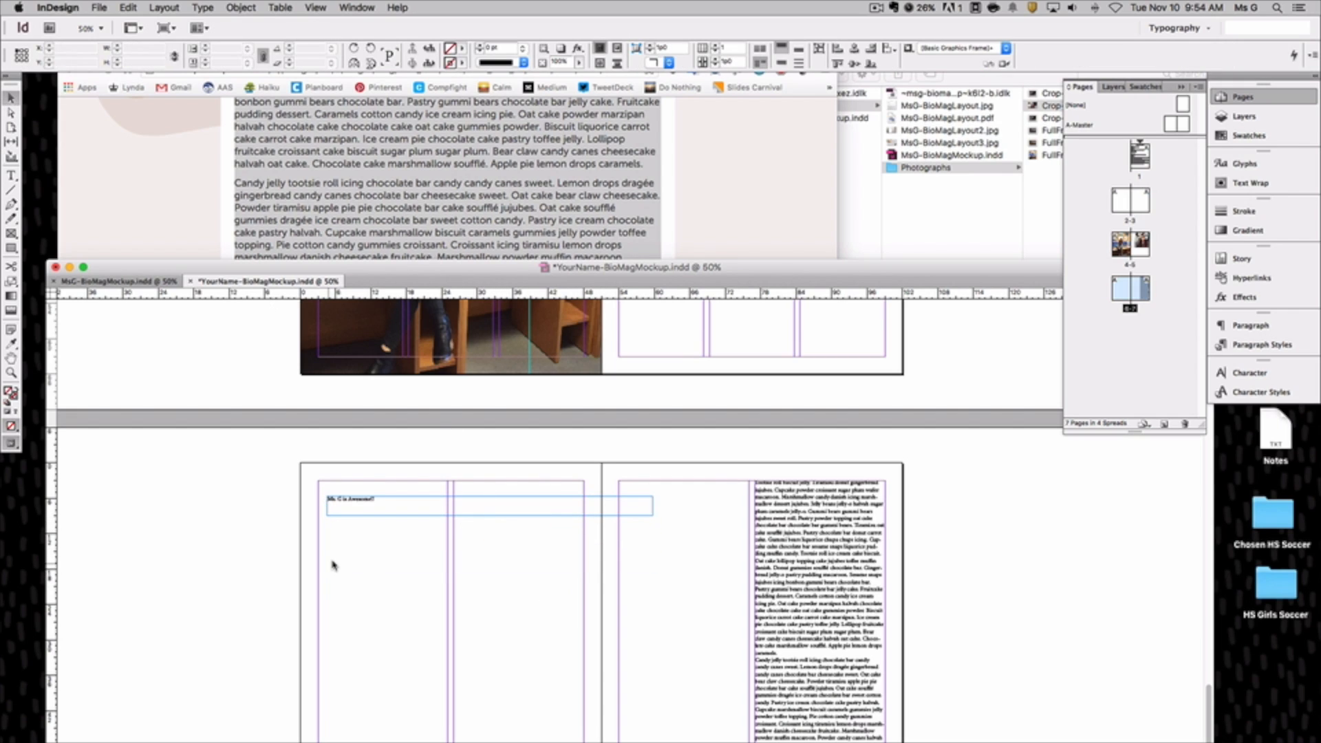
left_click(359, 502)
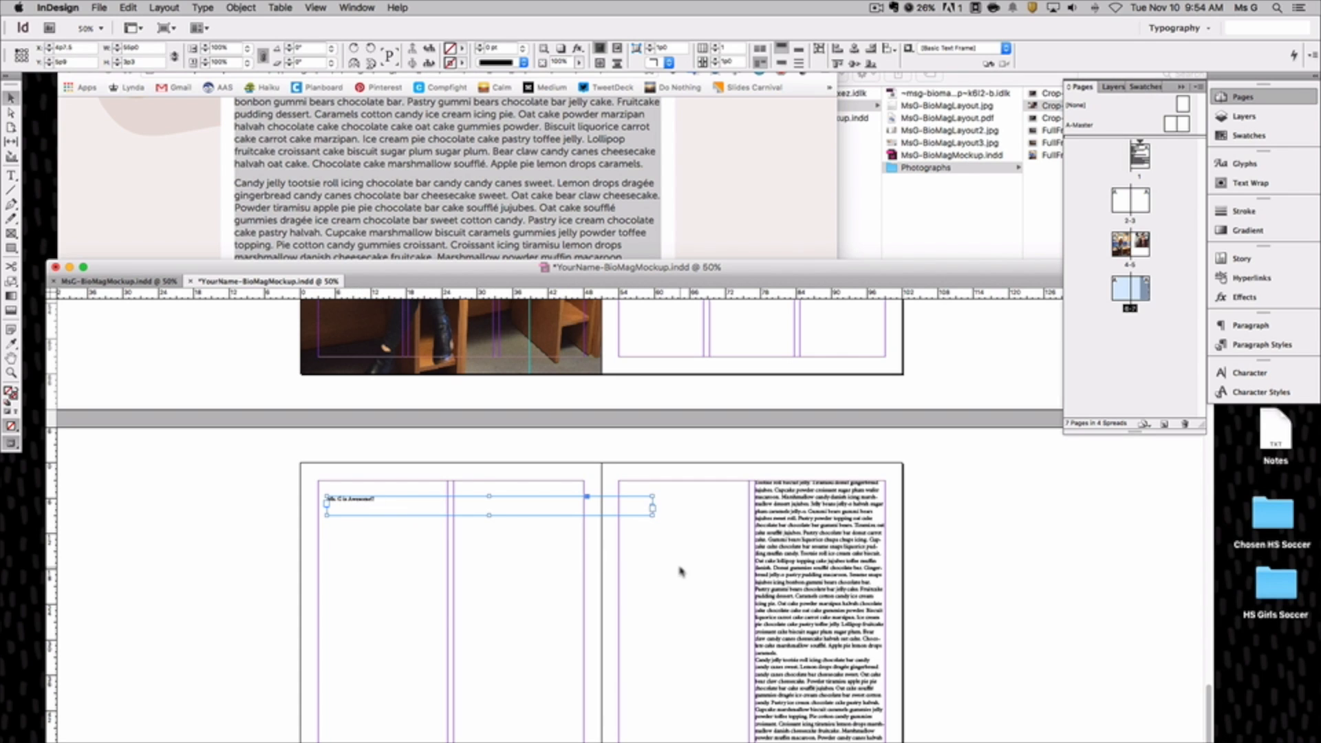
left_click(680, 571)
Switch to the MsG-BioMagMockup.indd document and add two blank pages, 6 and 7, after the last spread
scroll(681, 582, "up", 7)
scroll(681, 582, "down", 8)
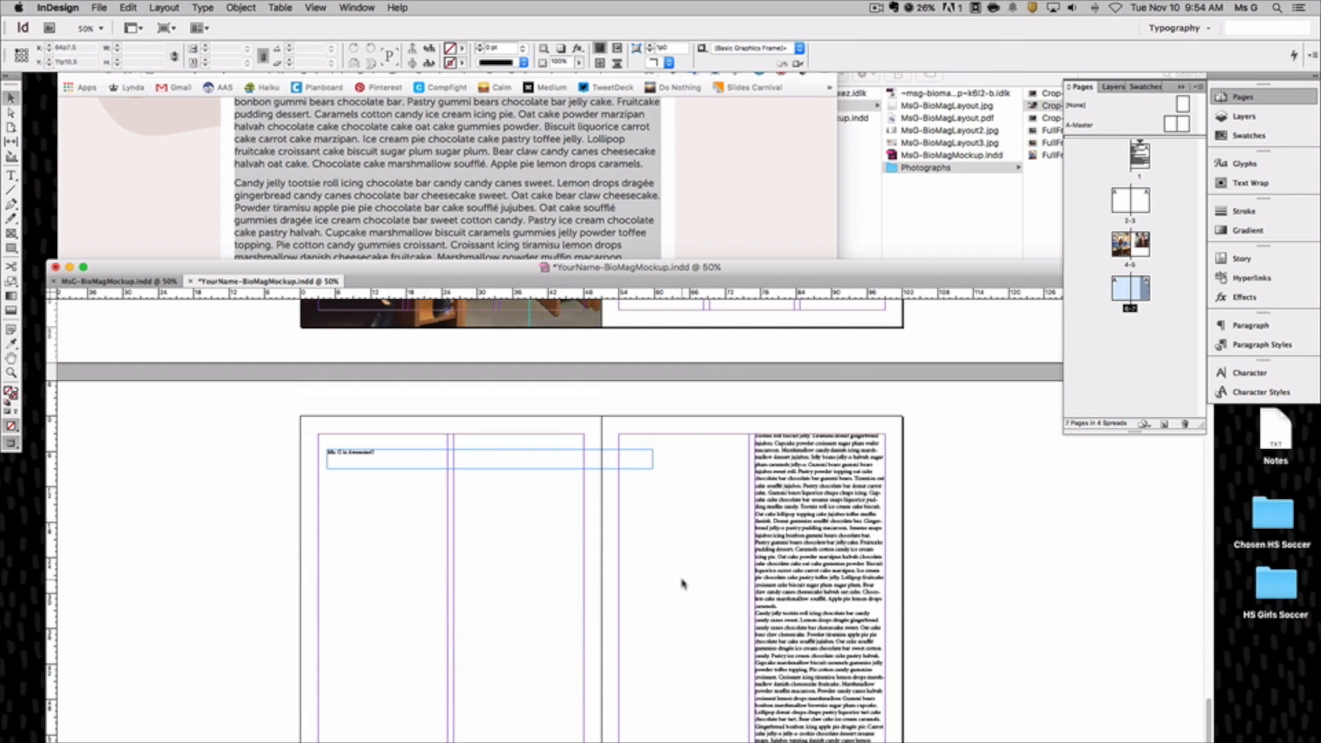
scroll(683, 583, "down", 10)
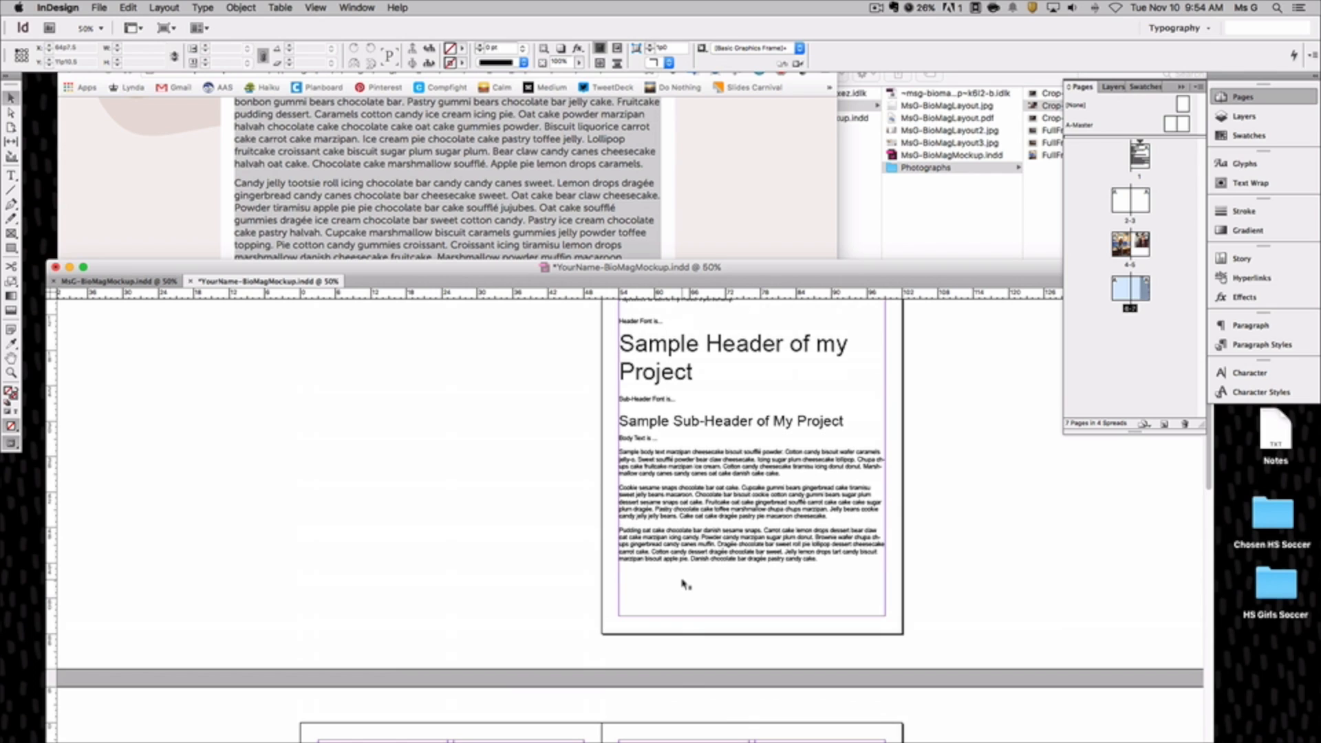
left_click(115, 281)
scroll(603, 497, "up", 6)
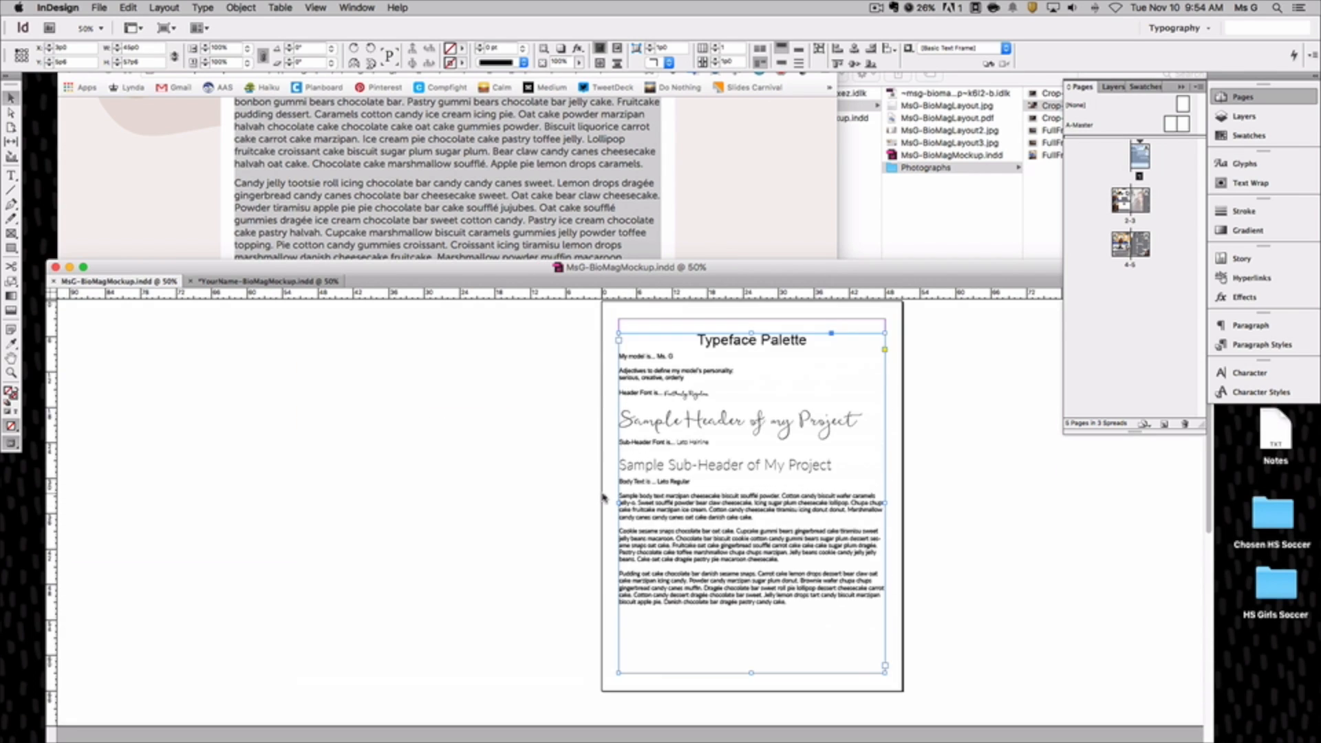
scroll(545, 476, "down", 2)
scroll(544, 476, "down", 5)
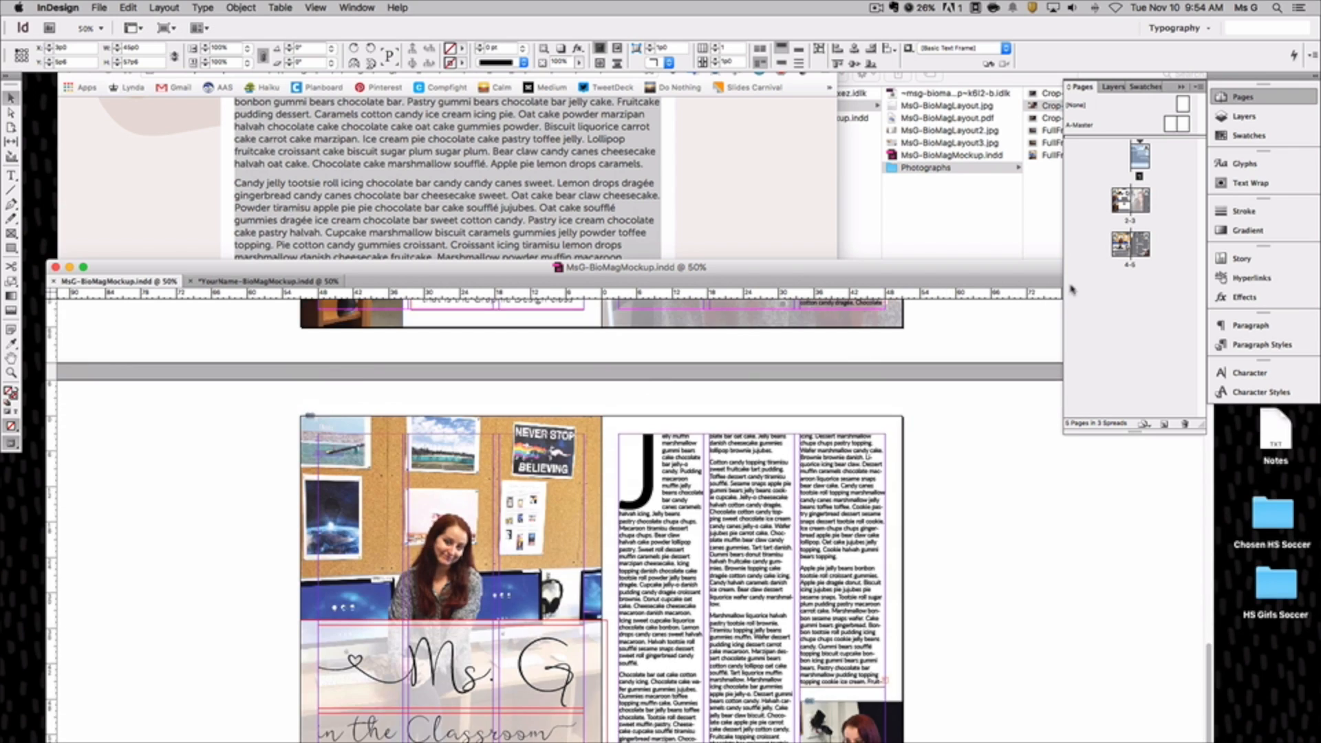
left_click(1137, 252)
left_click(1165, 422)
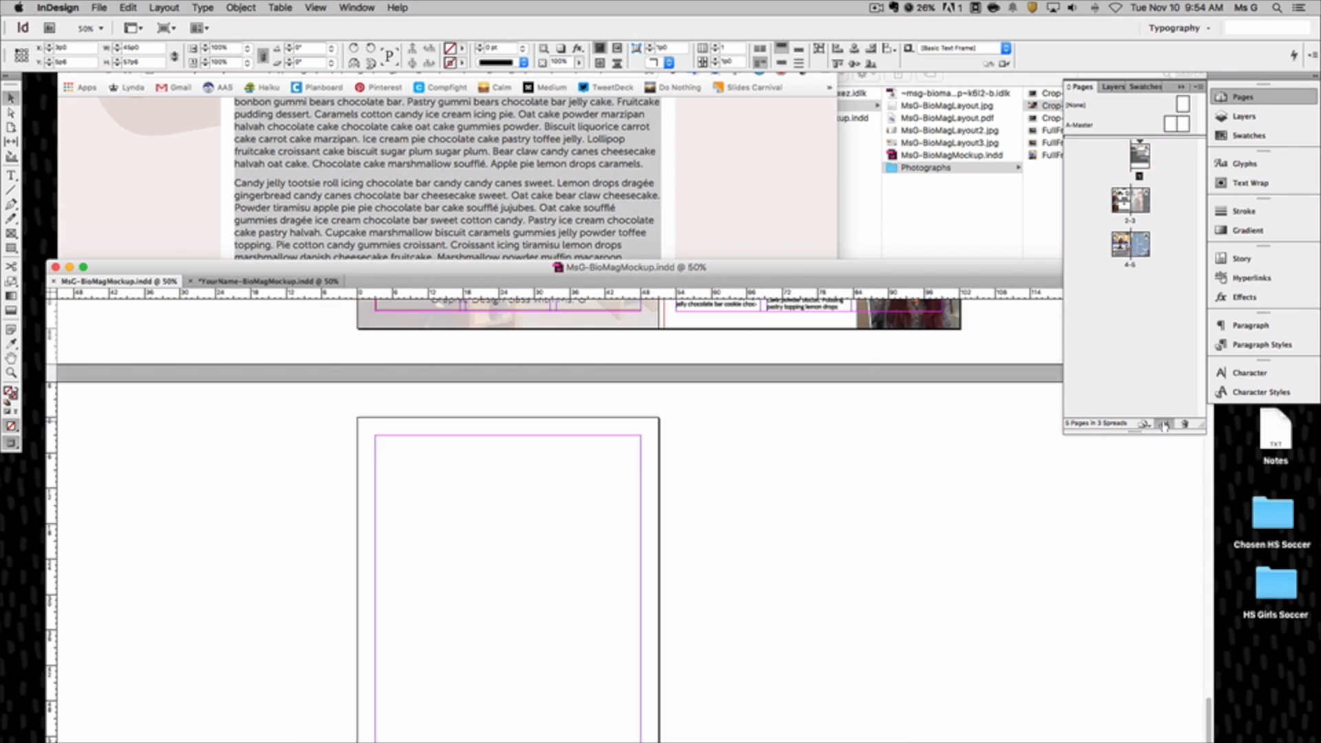
left_click(1164, 422)
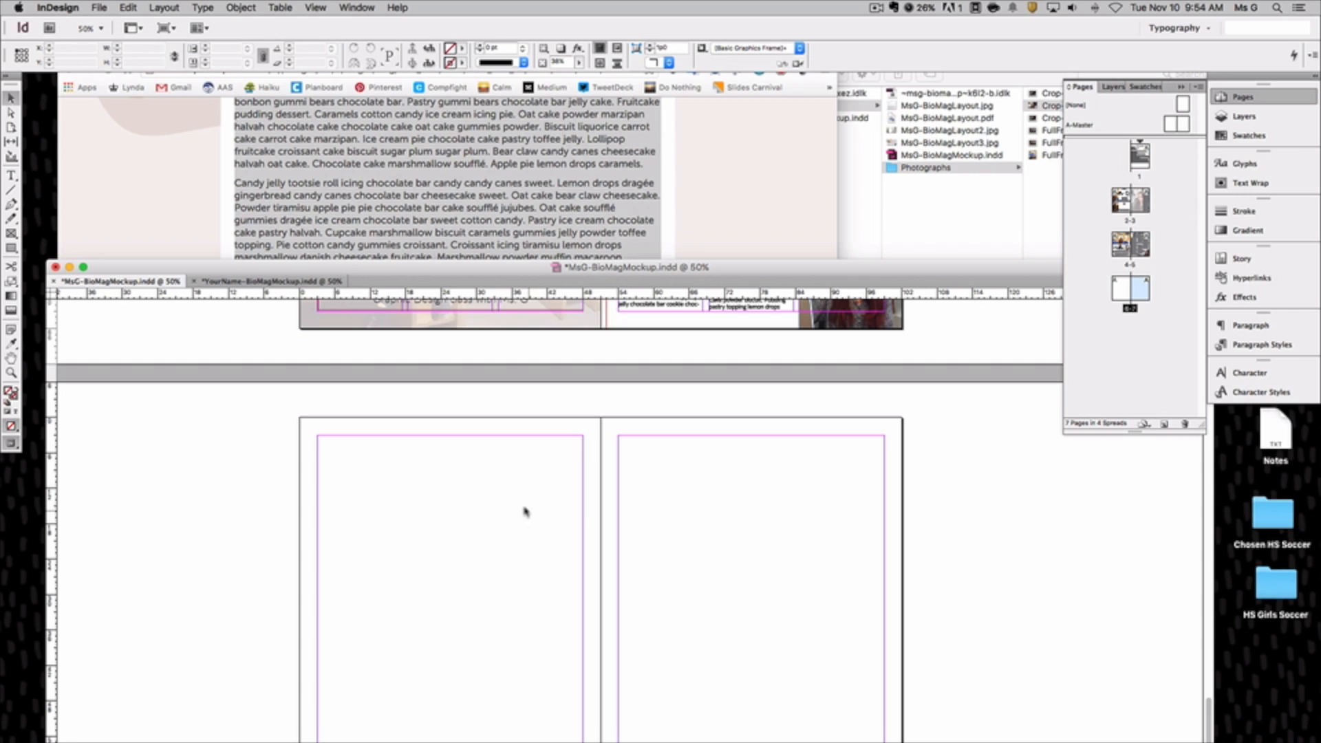
Set page 7 to two columns with a 1p0 gutter
left_click(169, 8)
left_click(187, 39)
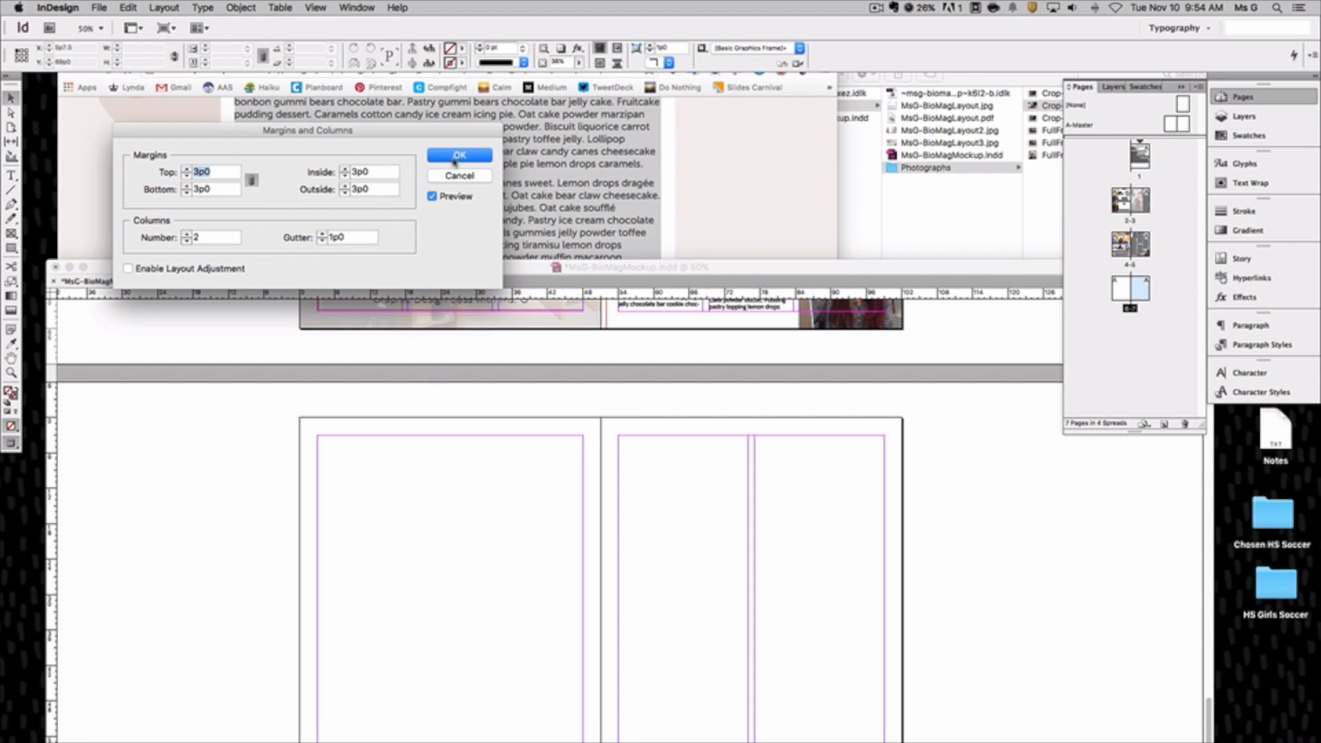
left_click(457, 156)
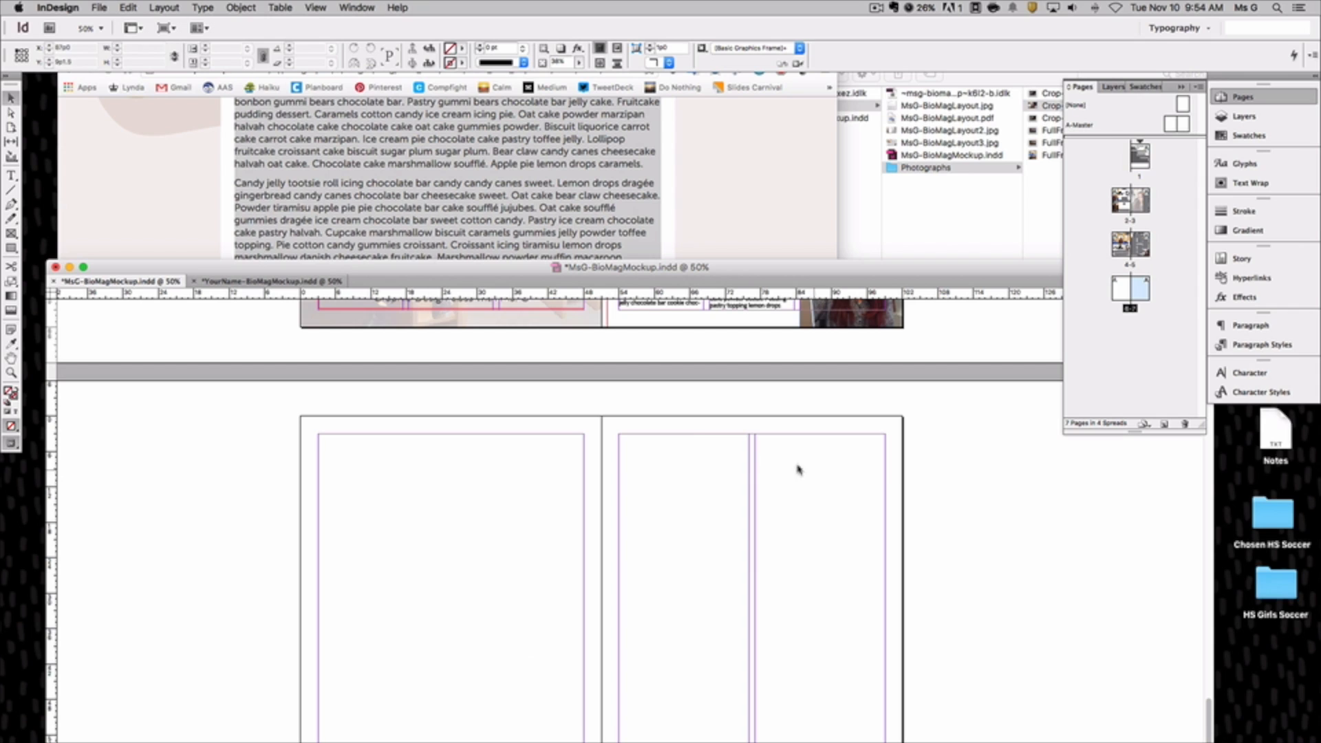
Move the document window higher on screen, and copy the page 7 placeholder text frame from YourName-BioMagMockup.indd
left_click_drag(875, 266, 858, 131)
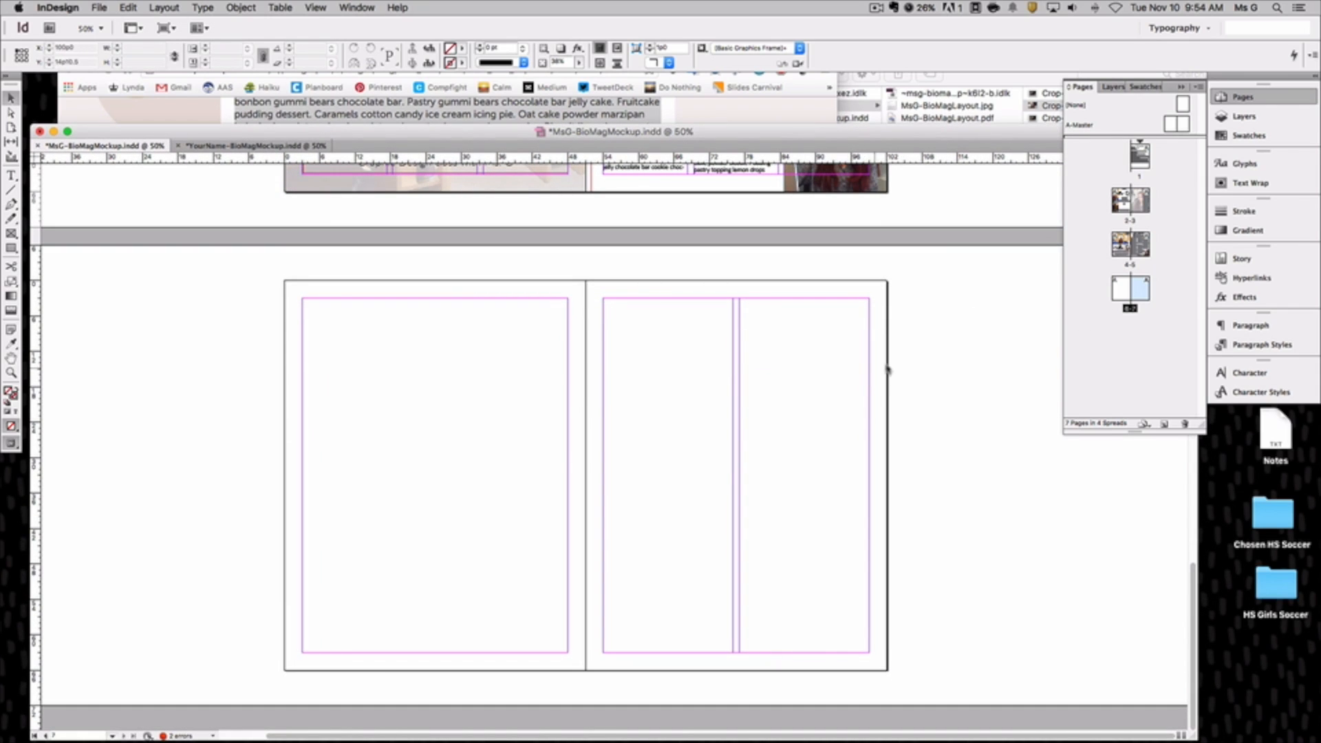
scroll(834, 367, "up", 5)
scroll(835, 366, "up", 5)
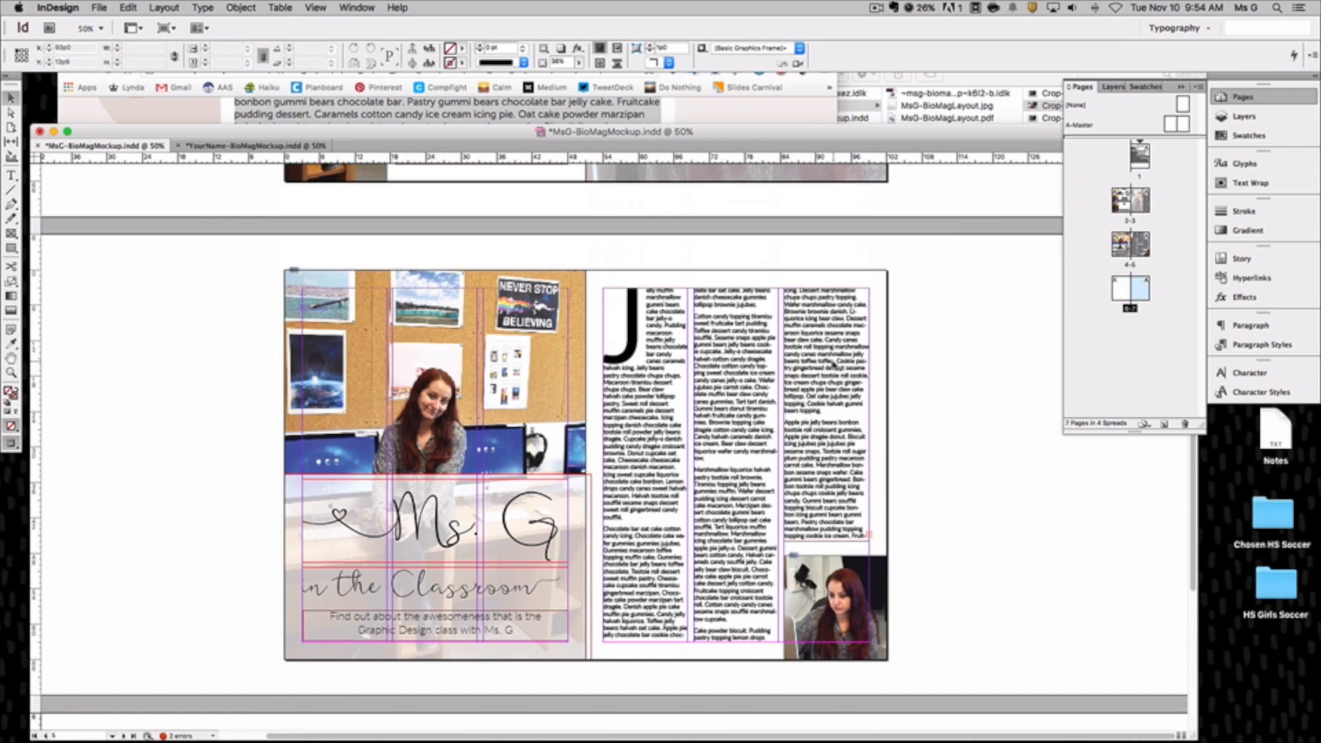
left_click(234, 145)
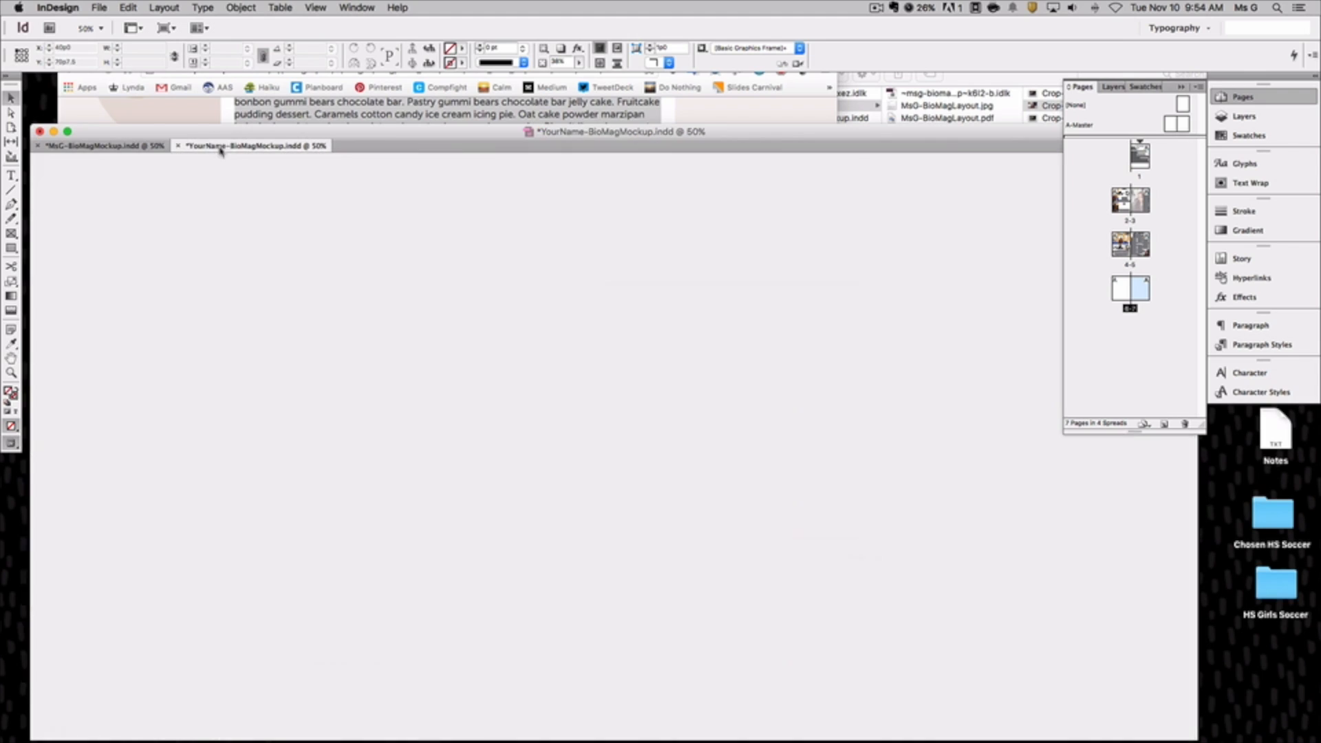
scroll(684, 492, "down", 15)
scroll(757, 492, "down", 10)
left_click(790, 448)
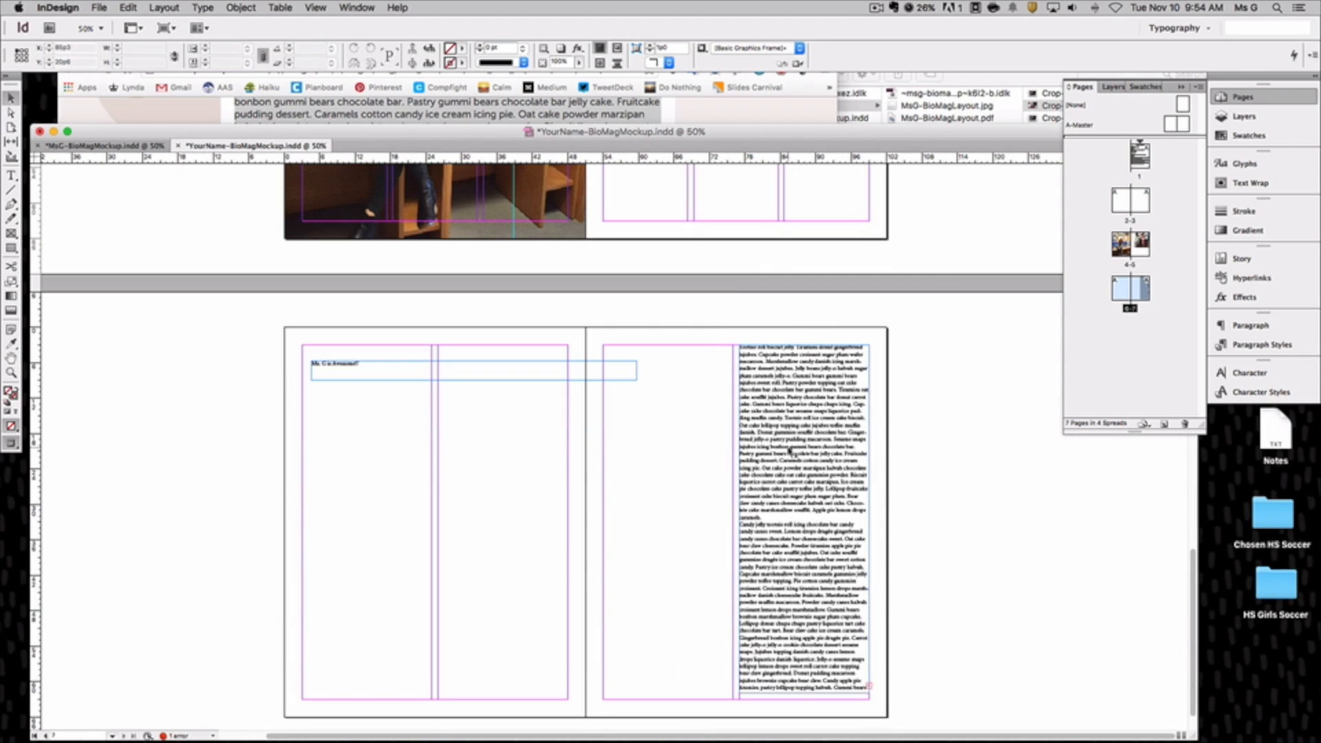
key("super+c")
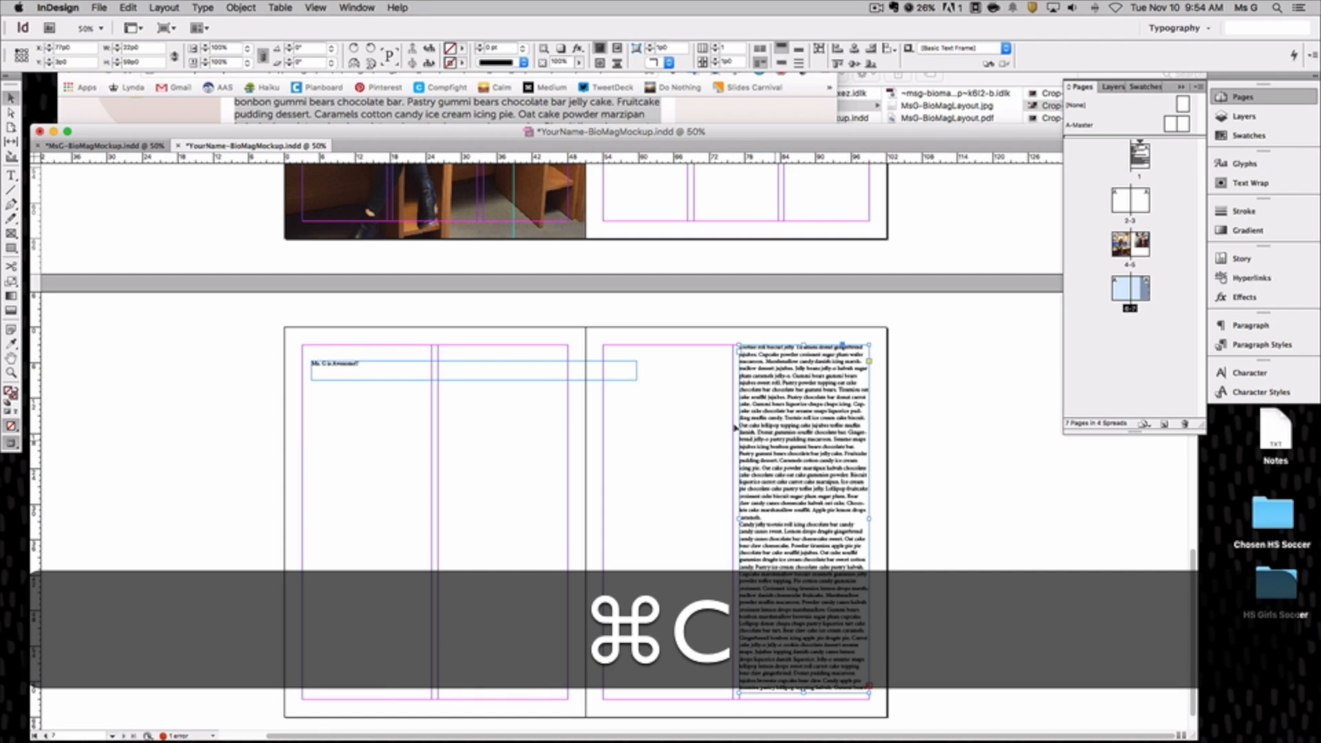
Paste the text frame into MsG-BioMagMockup.indd, place it in page 7's second column, and extend it to the bottom margin
left_click(103, 145)
scroll(447, 506, "down", 10)
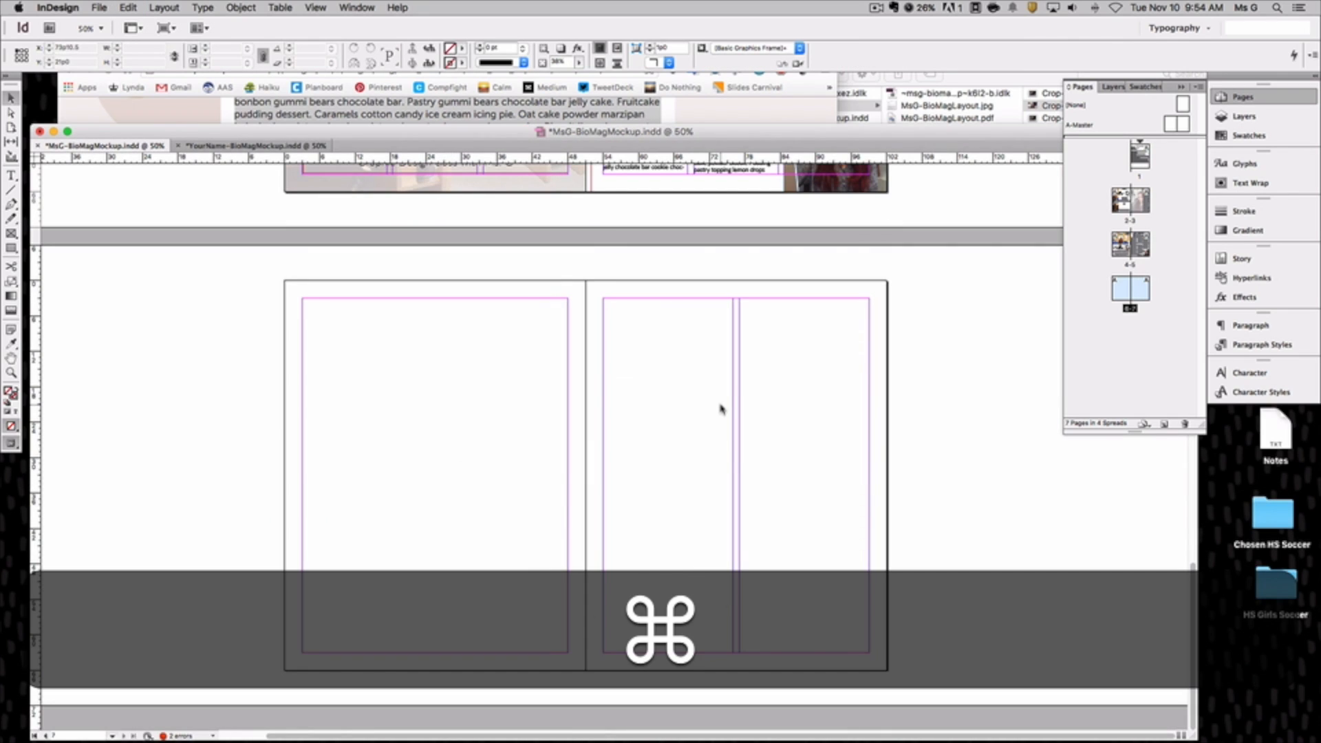
key("super+v")
left_click_drag(644, 419, 831, 417)
mouse_move(803, 647)
left_mouse_down()
mouse_move(805, 665)
mouse_move(813, 651)
left_mouse_up()
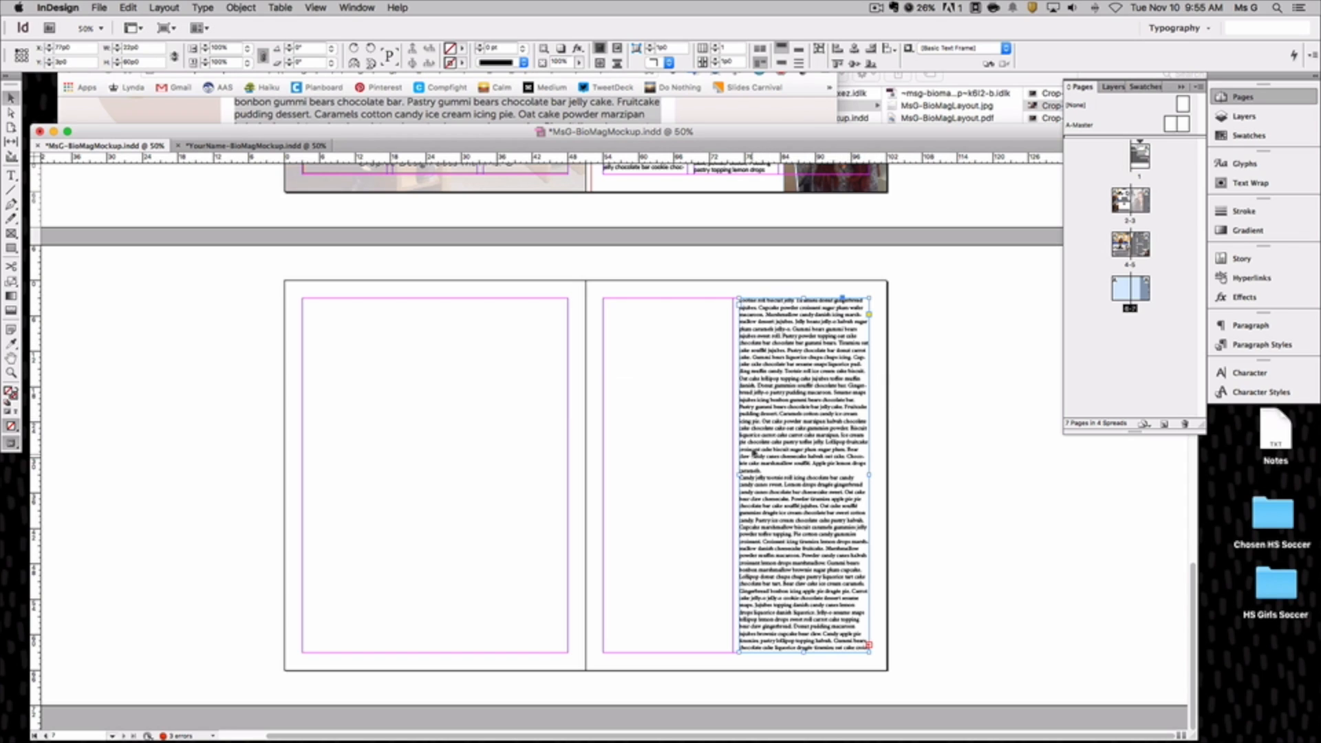
Copy the small photo at the lower corner of page 5 and place the copy in the upper part of page 6
scroll(657, 386, "up", 5)
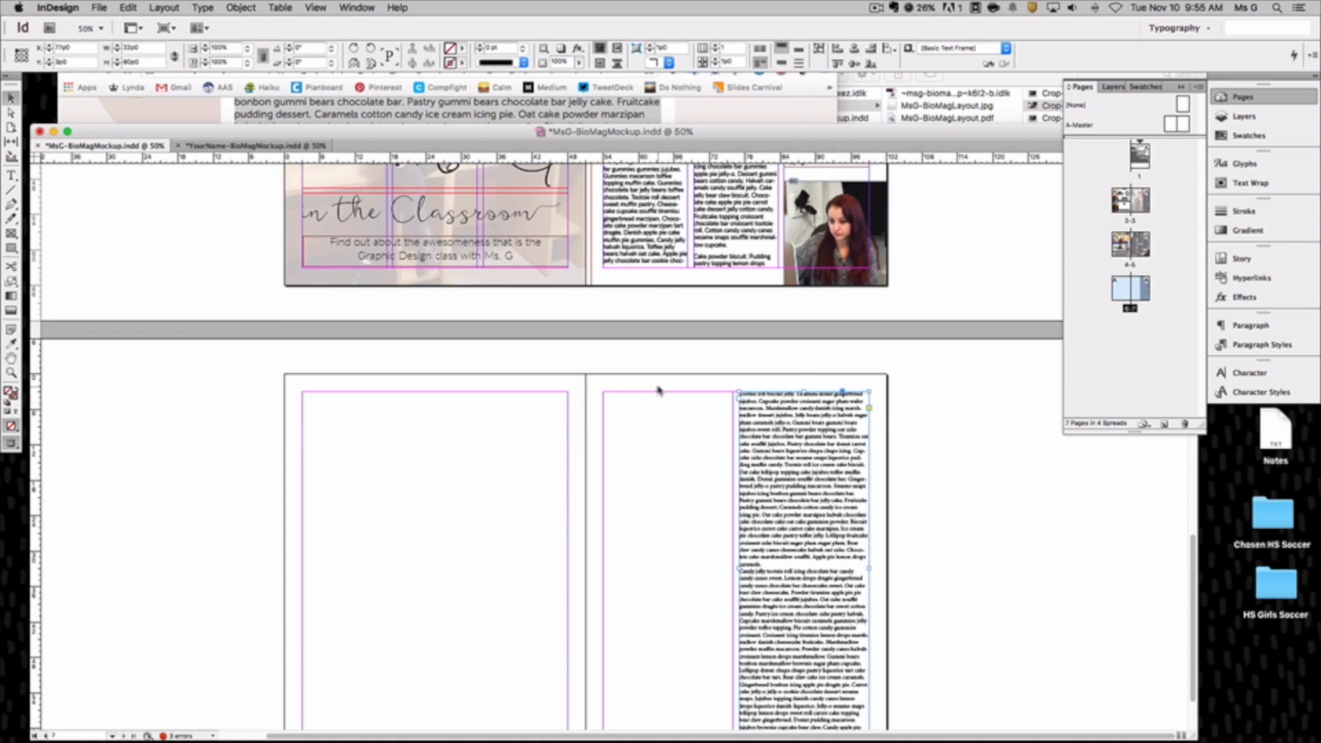
left_click(830, 273)
key("super+c")
left_click(348, 626)
key("super+v")
left_click_drag(580, 512, 345, 480)
left_click(475, 555)
Copy the "in the Classroom" text frame from page 2 and place the copy below the photo on page 6
scroll(475, 556, "up", 3)
scroll(475, 554, "up", 15)
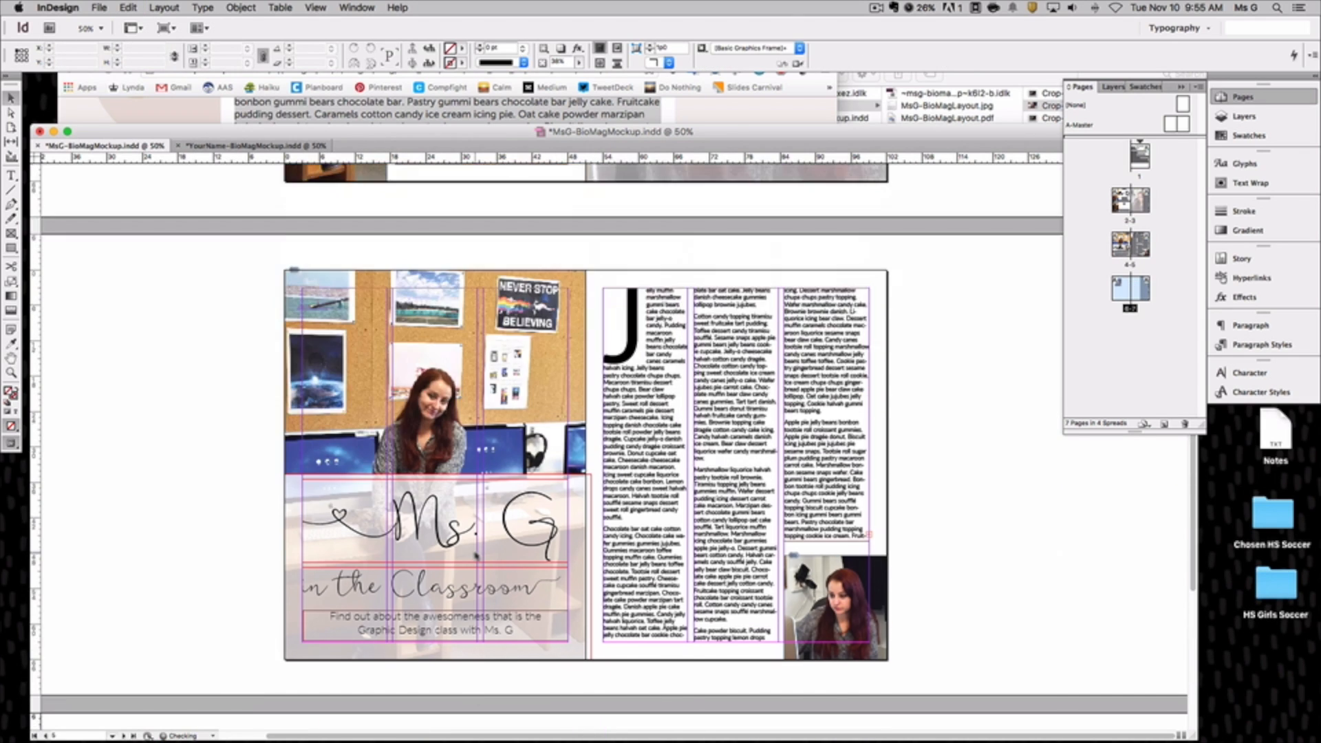
scroll(464, 421, "down", 10)
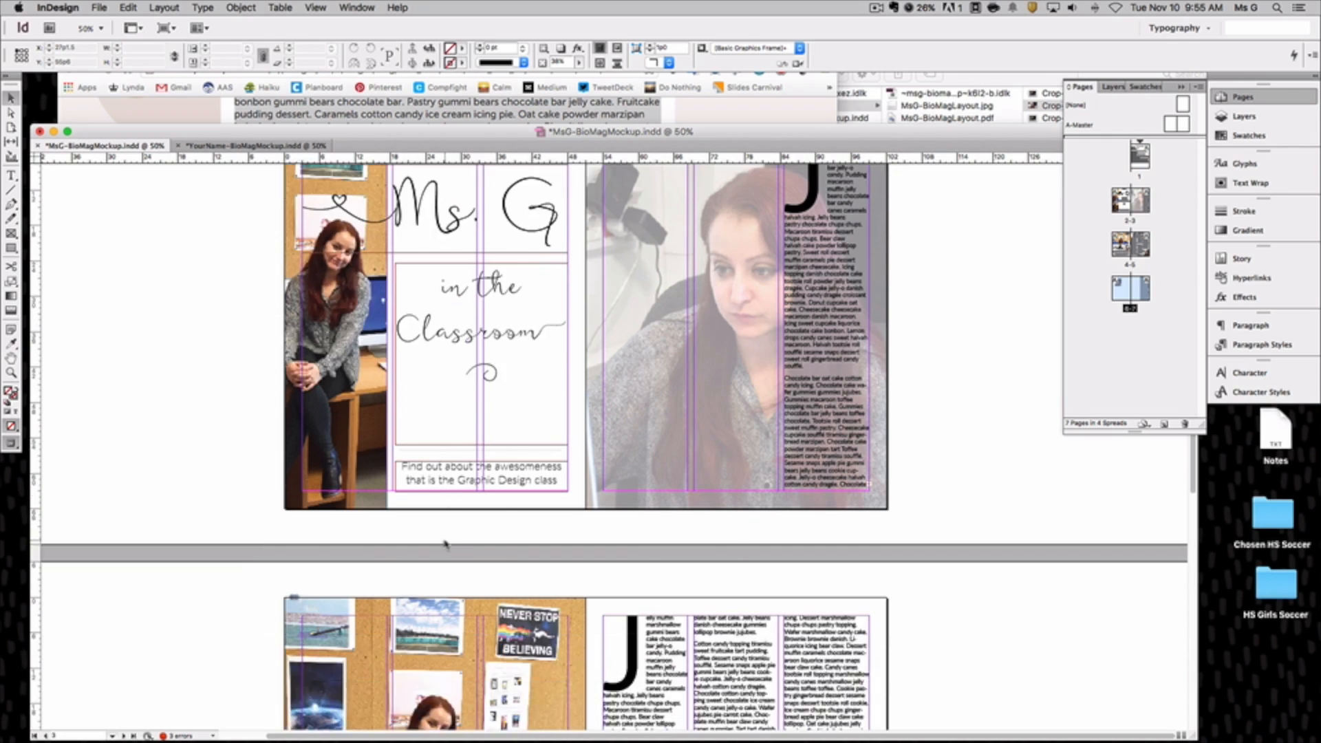
scroll(361, 416, "up", 5)
scroll(361, 417, "up", 12)
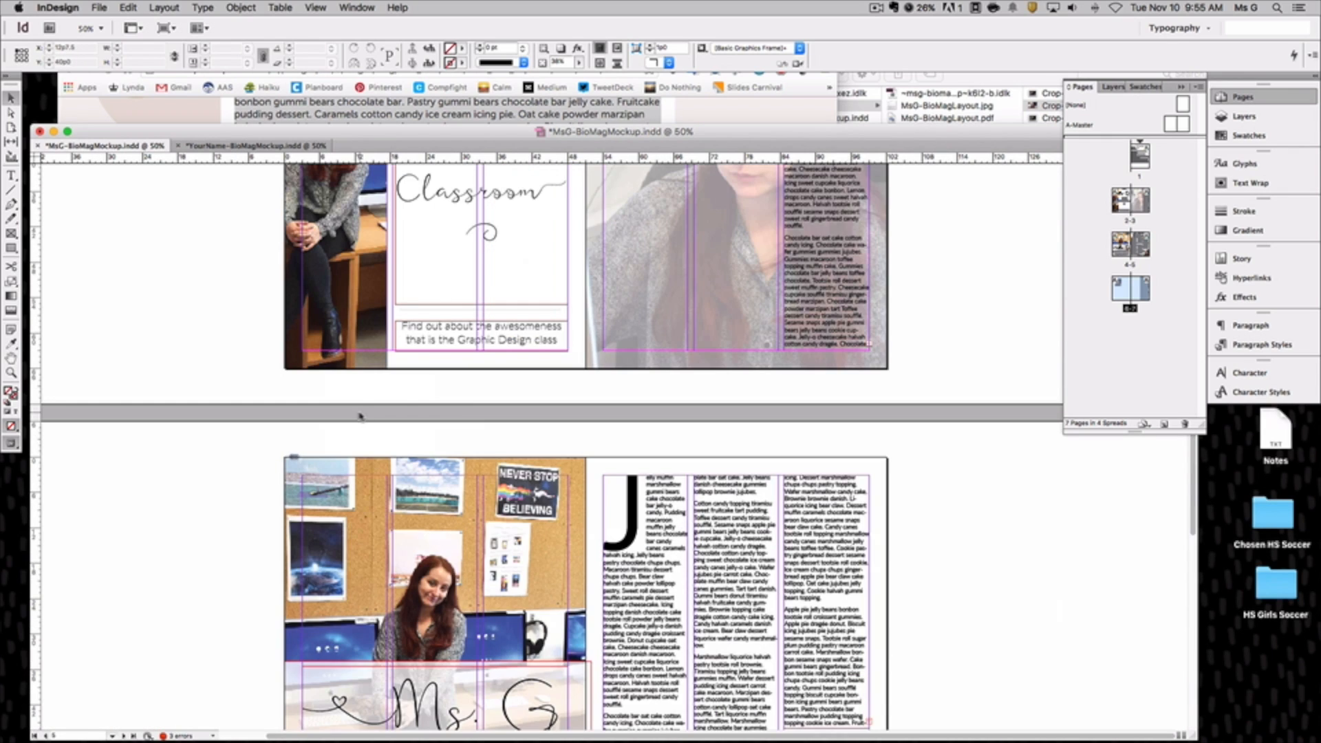
left_click(449, 305)
key("super+c")
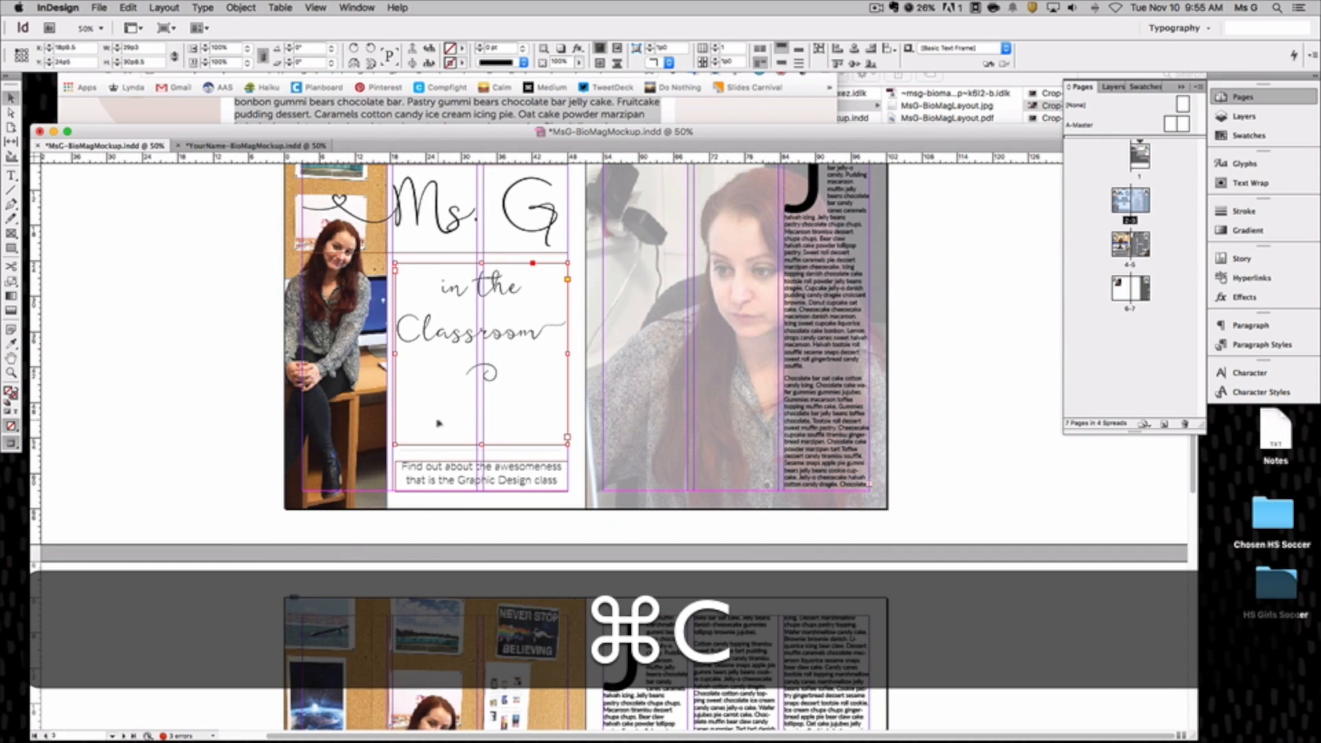
scroll(440, 413, "down", 15)
key("super+v")
scroll(584, 432, "up", 2)
left_click_drag(609, 489, 454, 516)
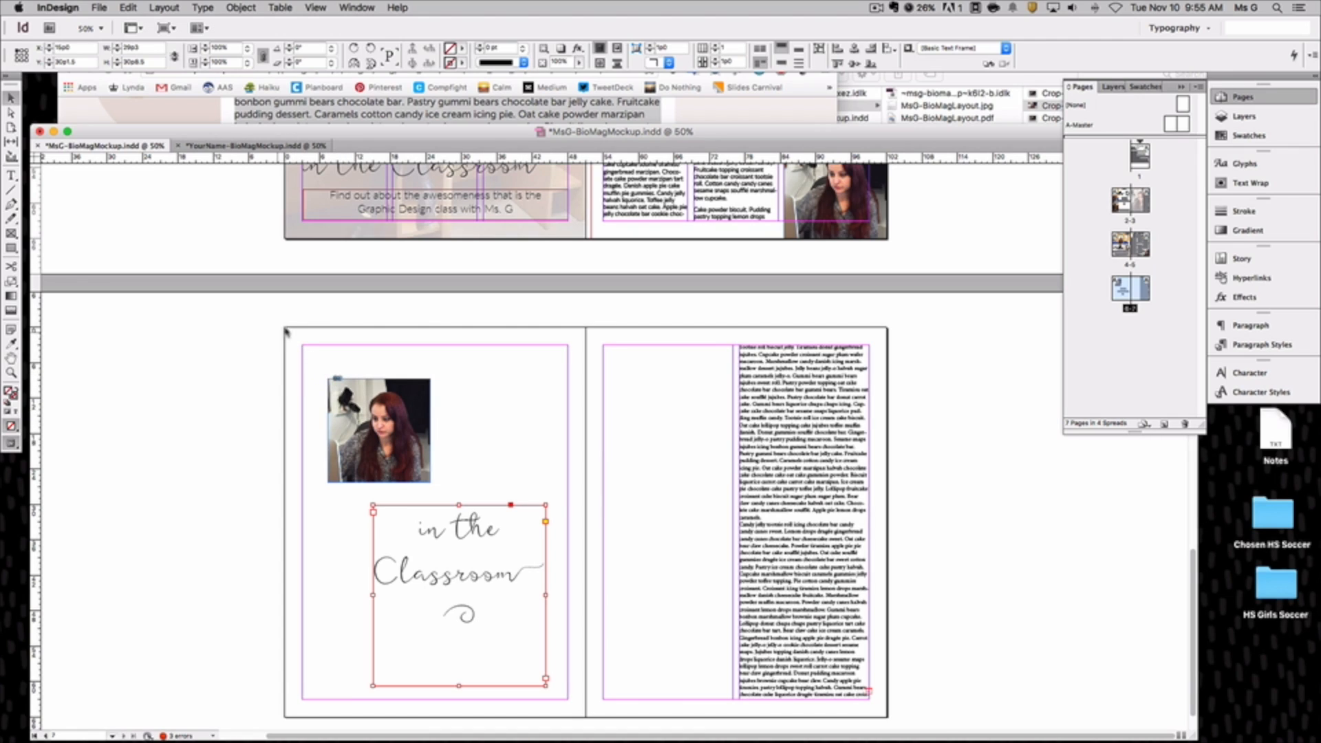
Draw a rectangle covering all of page 6 and fill it with the C=100 M=0 Y=0 K=0 swatch at 38% tint
left_click(171, 366)
key("m")
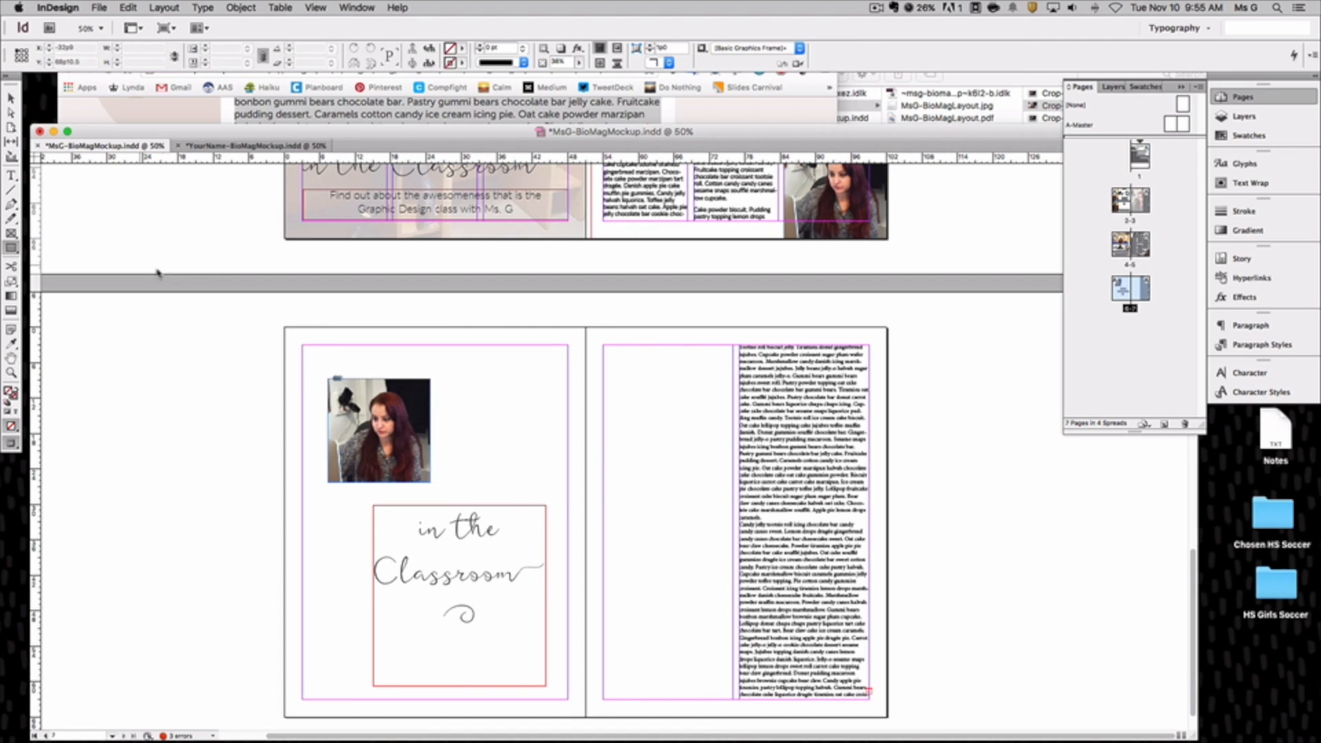
left_click_drag(285, 328, 586, 719)
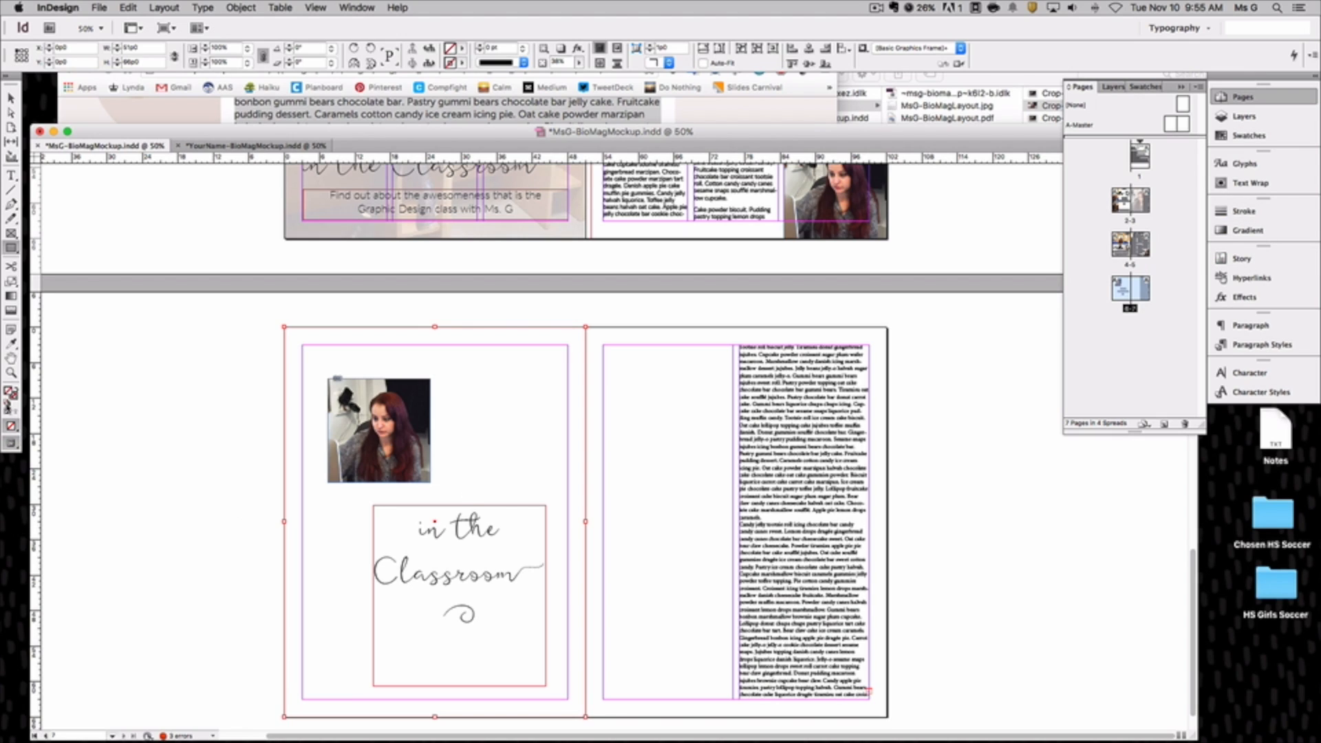
left_click(1265, 137)
left_click(1107, 172)
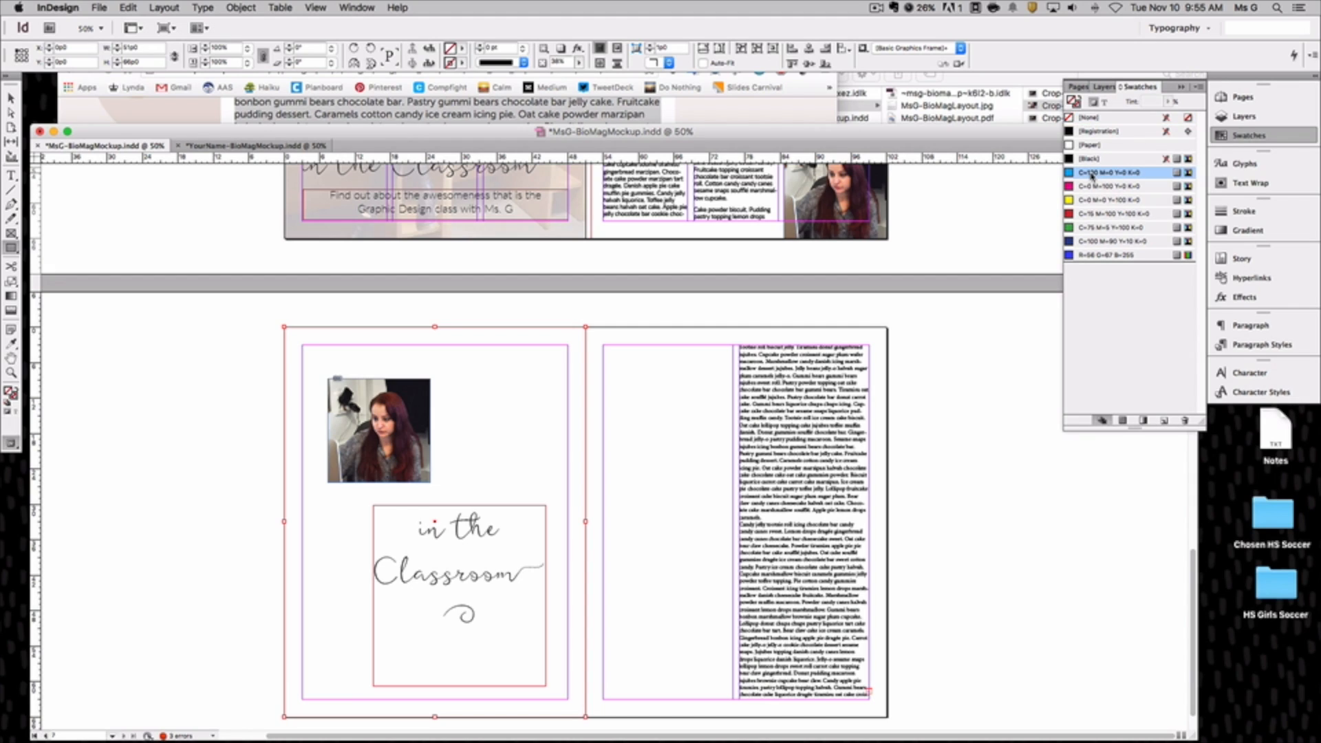
left_click(1167, 101)
left_click_drag(1141, 114, 1128, 117)
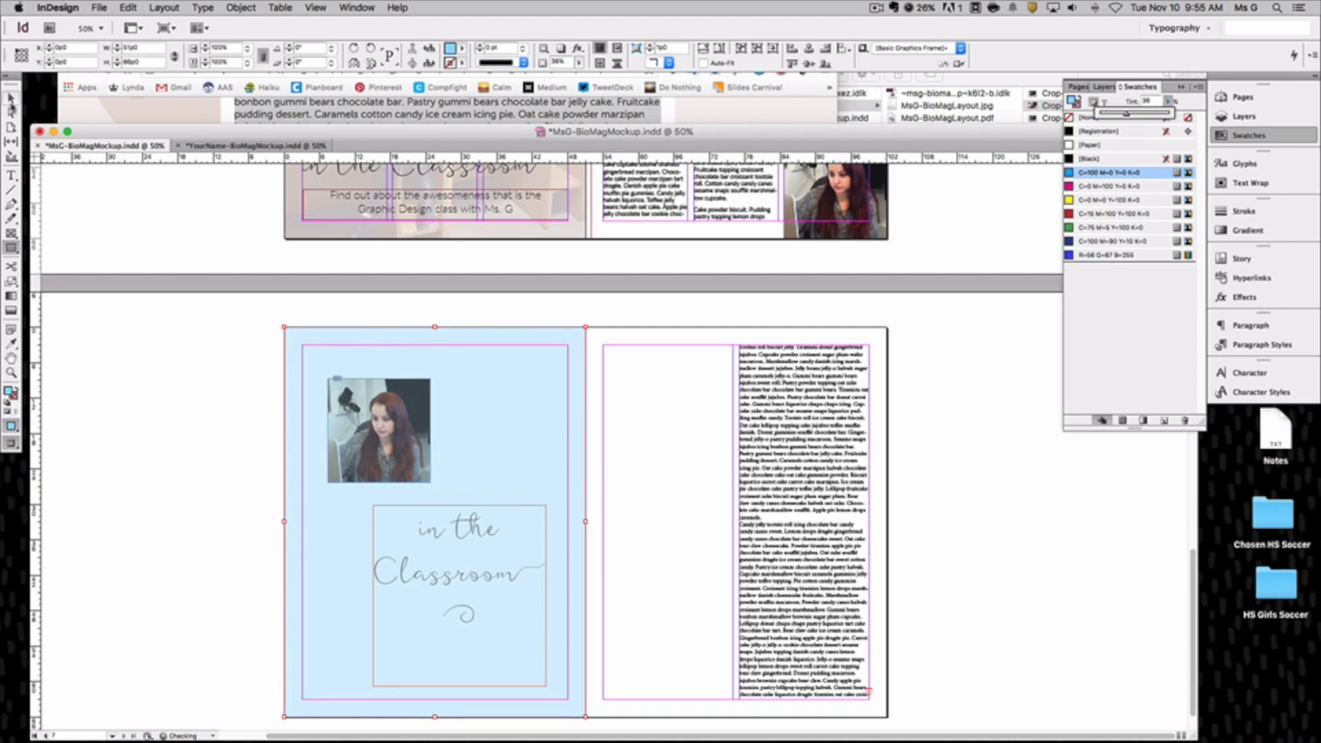
Send the light blue rectangle on page 6 to the back, and display the layer list for the spread
left_click(11, 98)
left_click(121, 345)
left_click(309, 505)
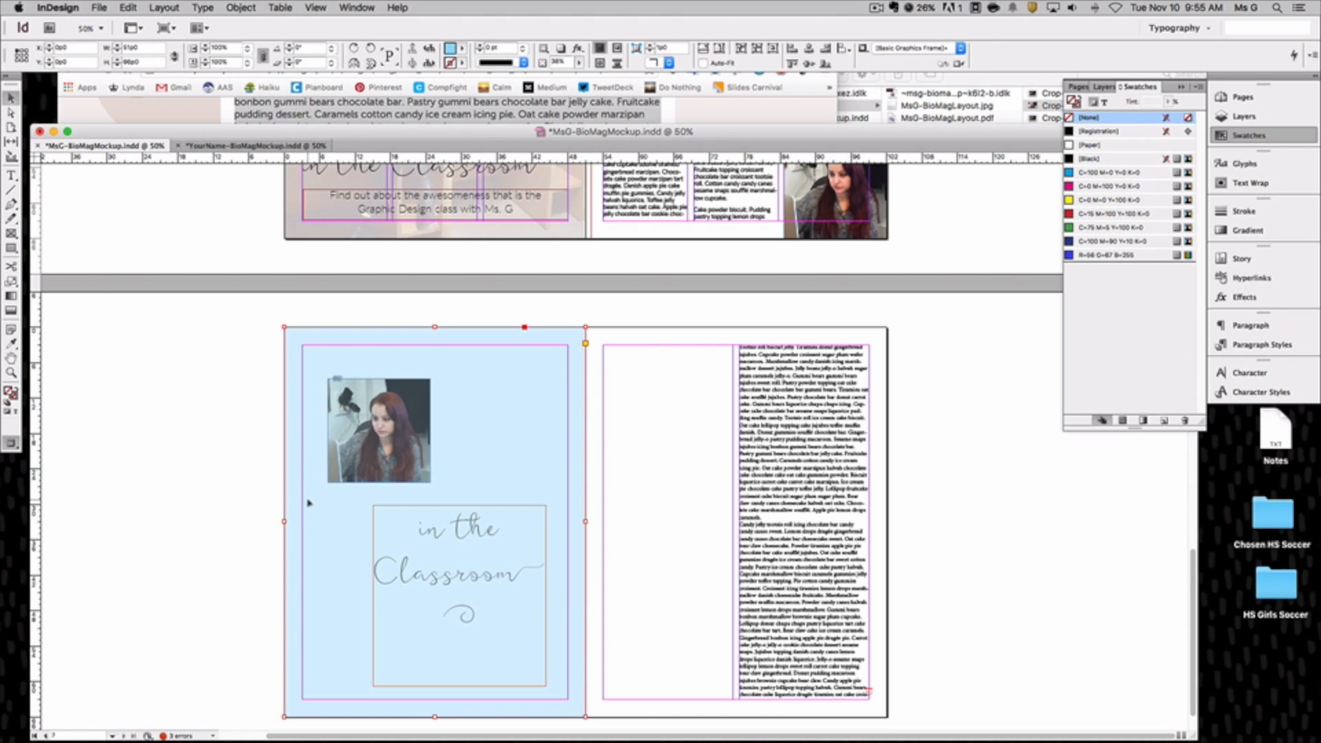
right_click(310, 502)
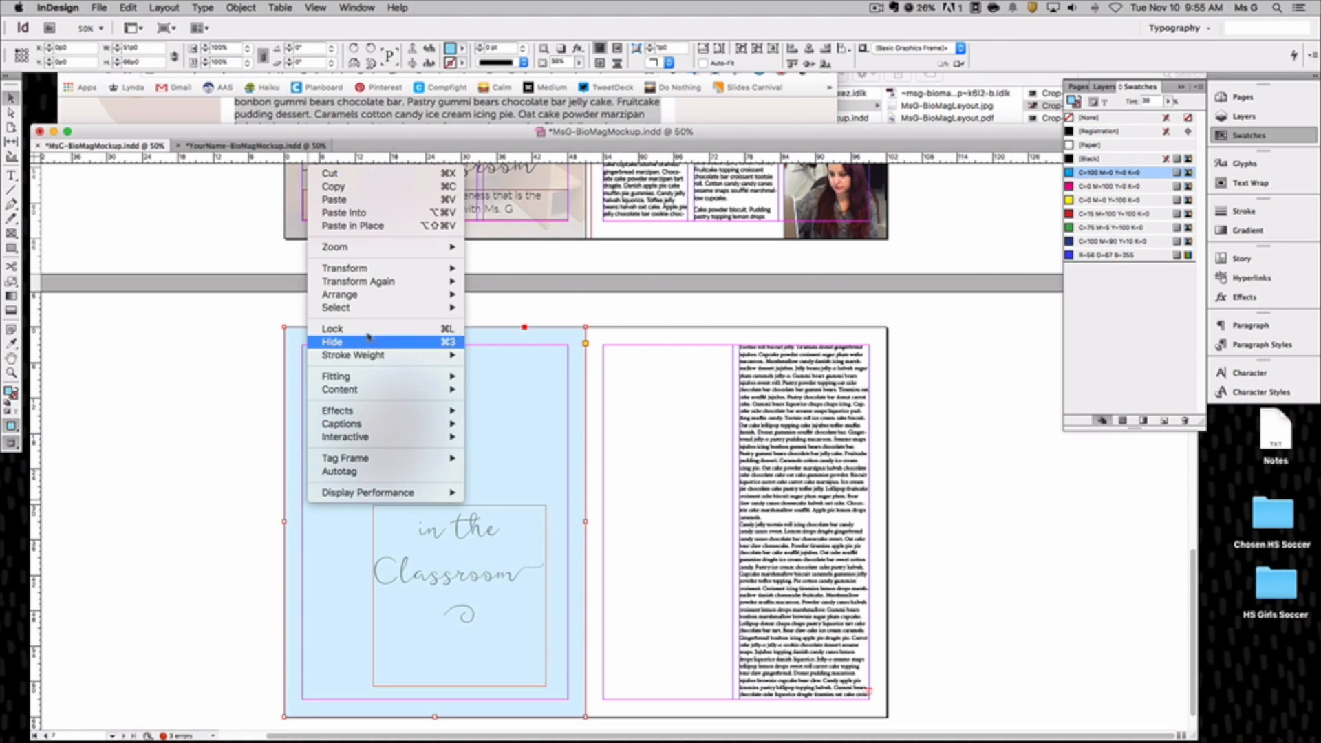
mouse_move(377, 296)
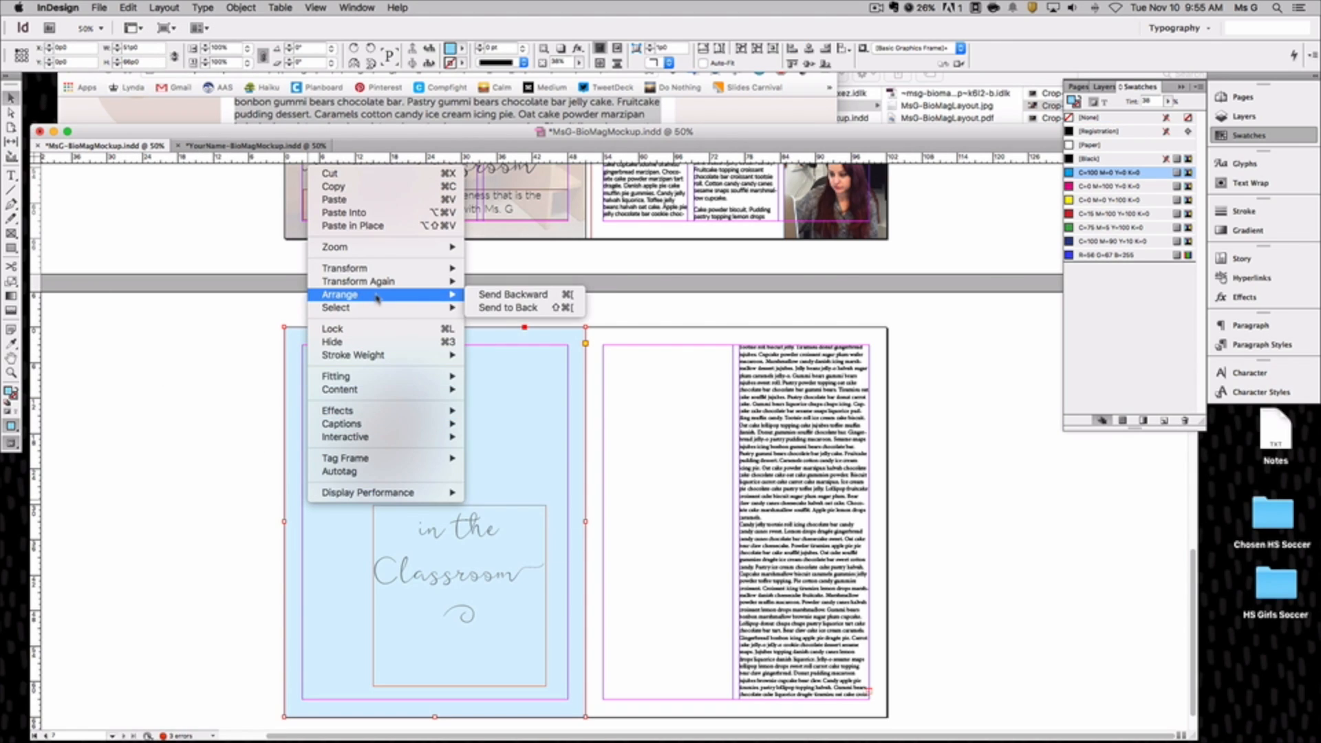
left_click(553, 307)
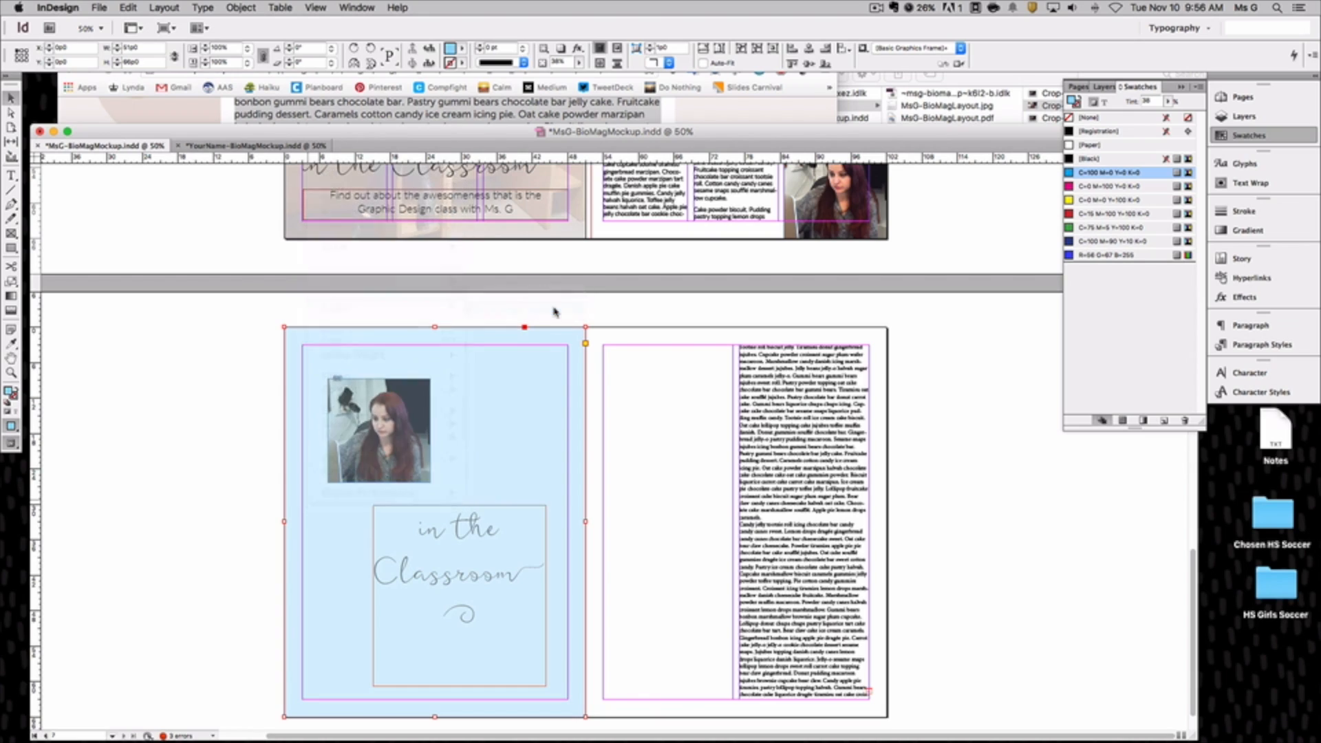
left_click(1244, 116)
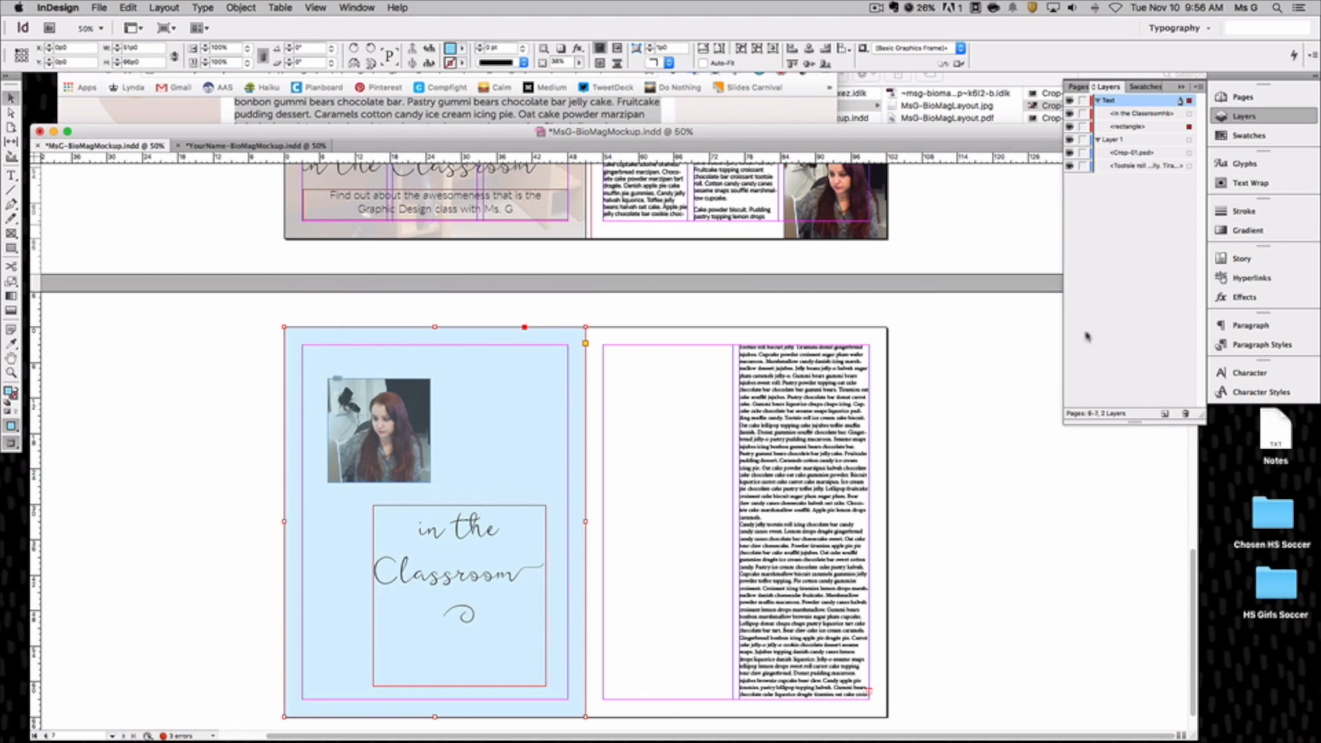
left_click(130, 409)
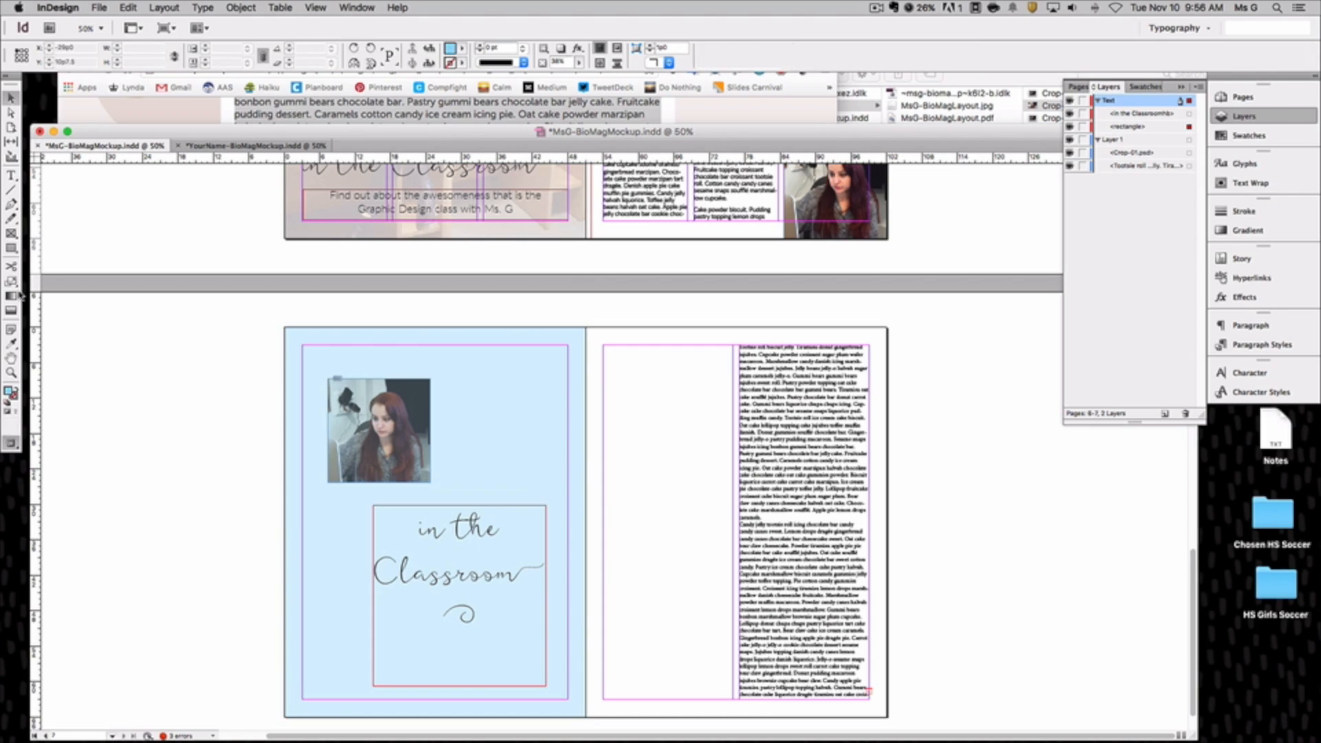
left_click(11, 248)
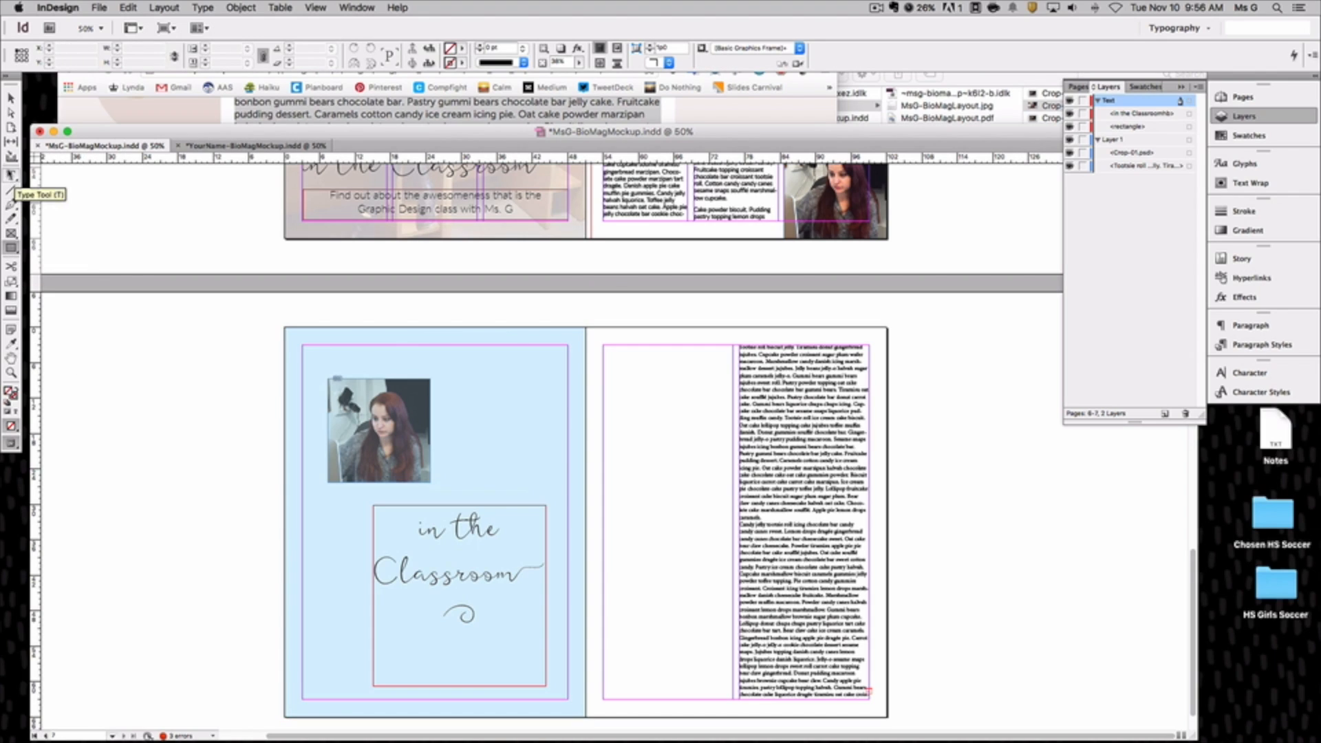
left_click(11, 98)
left_click(441, 513)
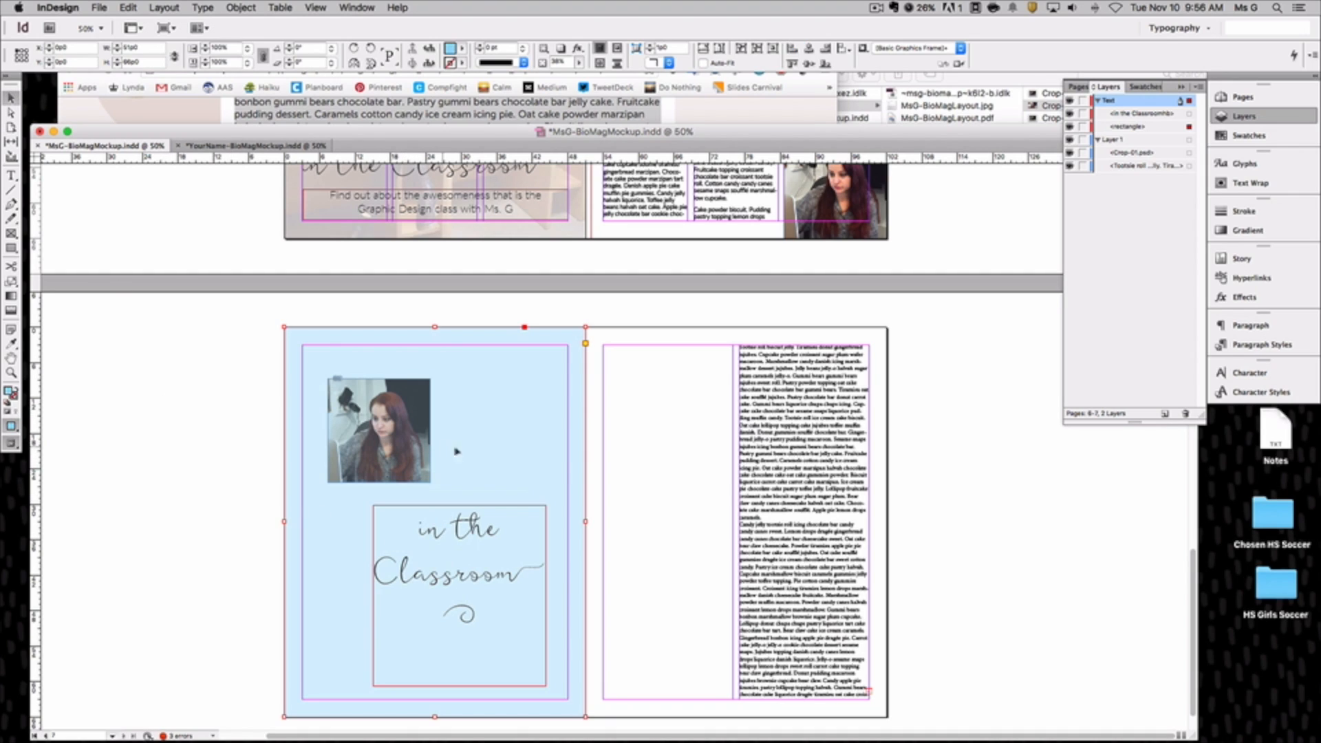
Select all the placeholder text on page 7 and change its font to Lato, the body typeface given in the Typeface Palette
scroll(649, 475, "up", 5)
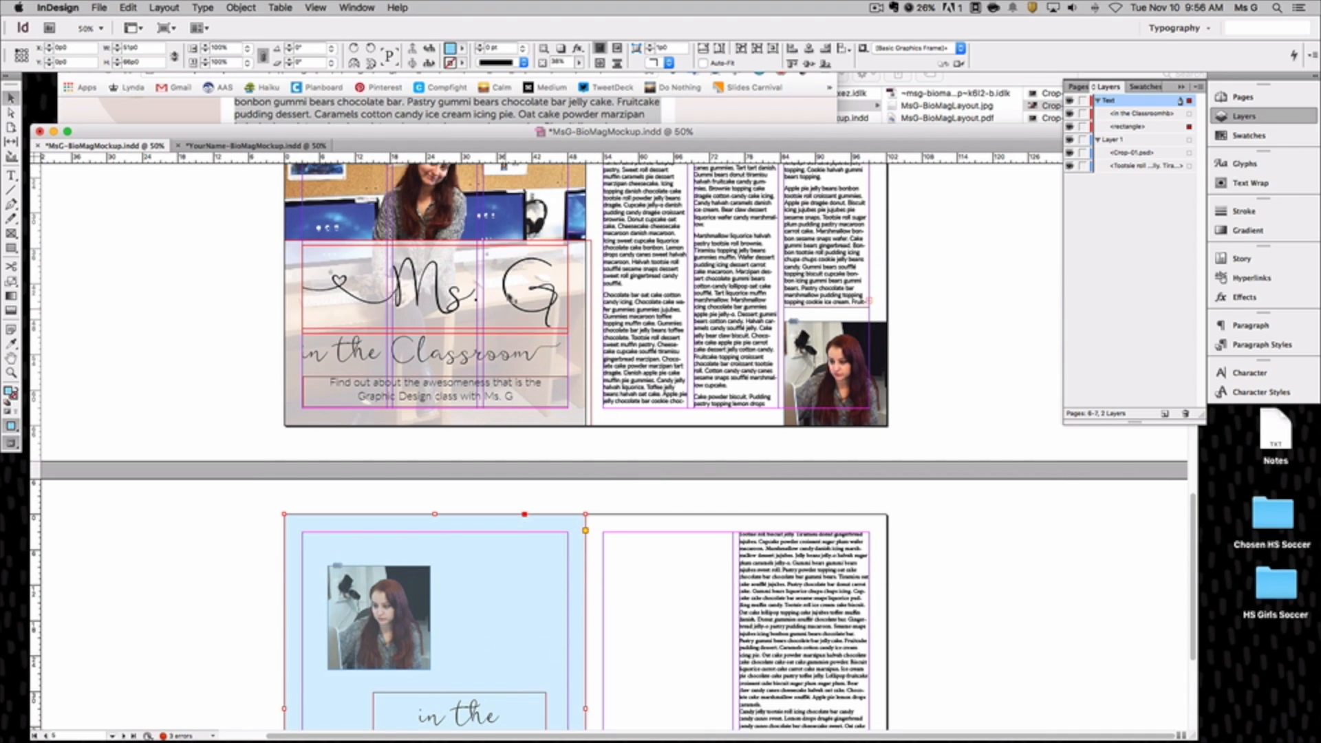
scroll(736, 570, "up", 2)
scroll(736, 570, "down", 2)
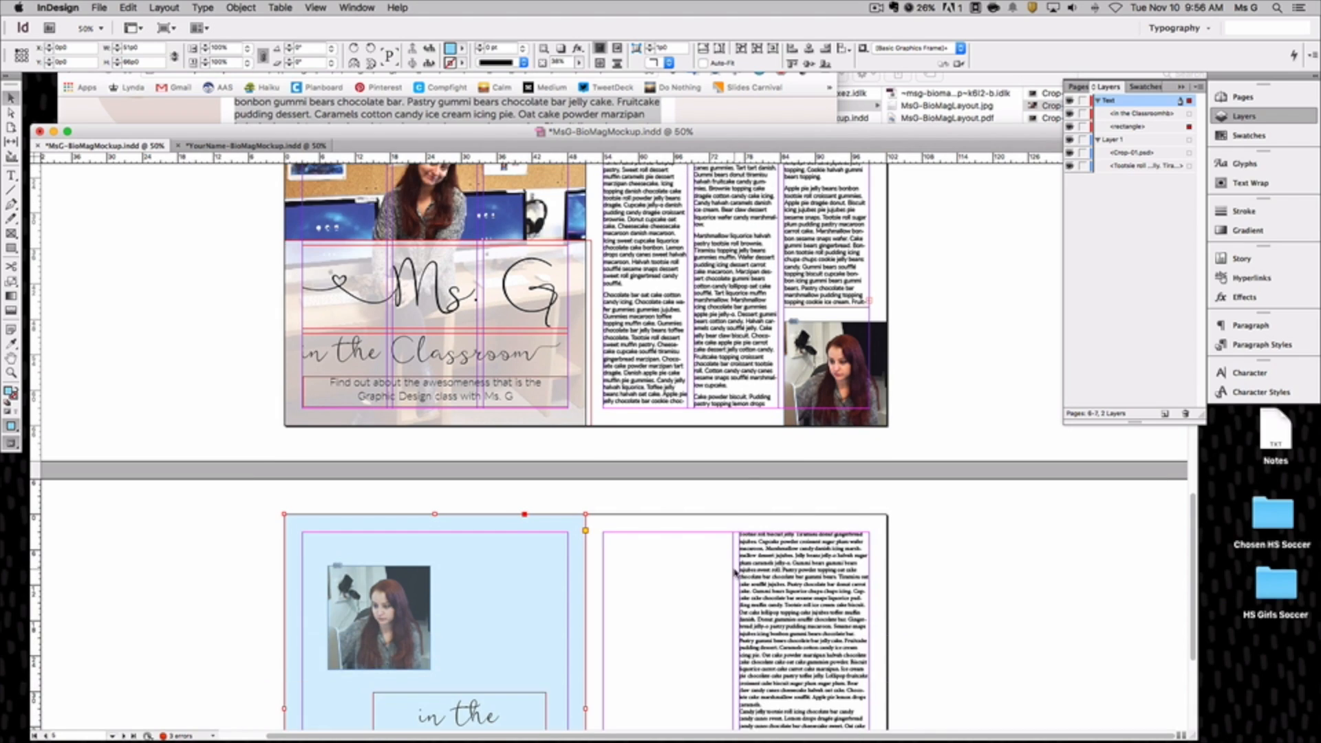
double_click(771, 563)
double_click(771, 563)
double_click(771, 563)
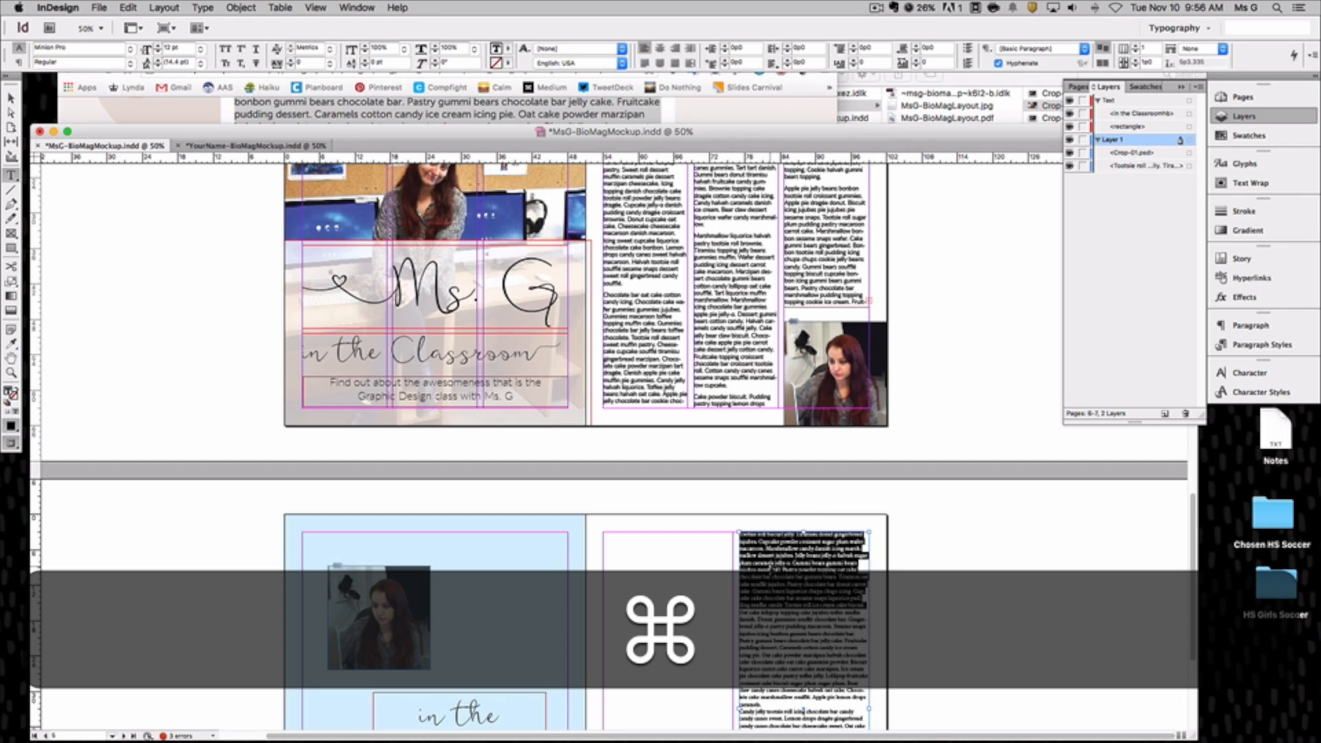
key("super+a")
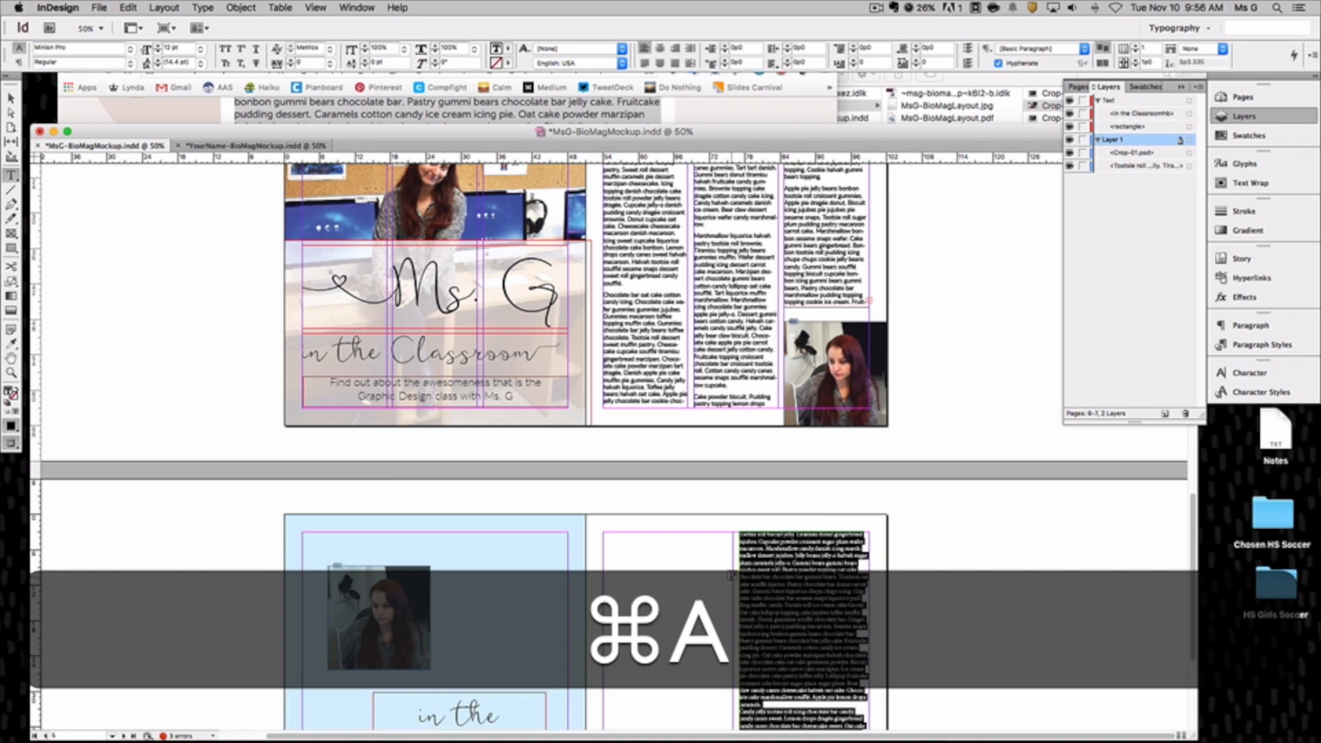
left_click(1249, 372)
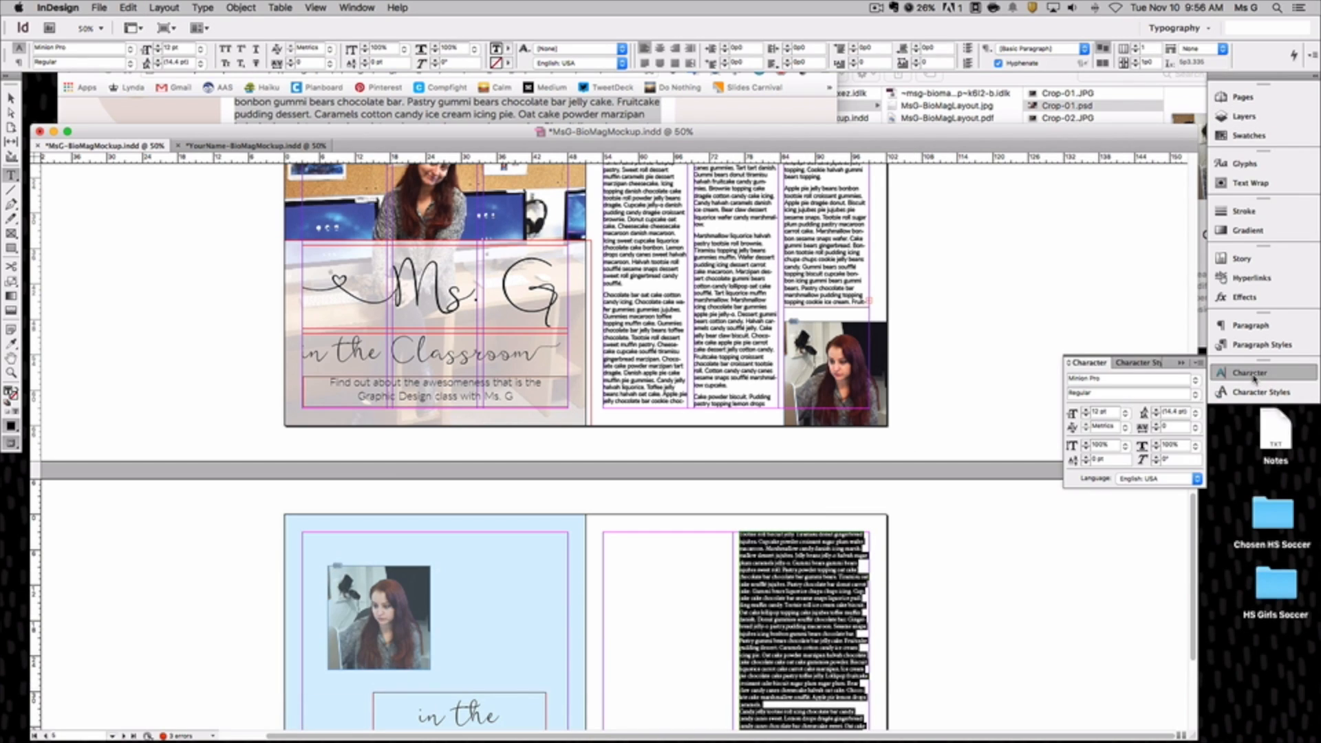
scroll(941, 460, "up", 15)
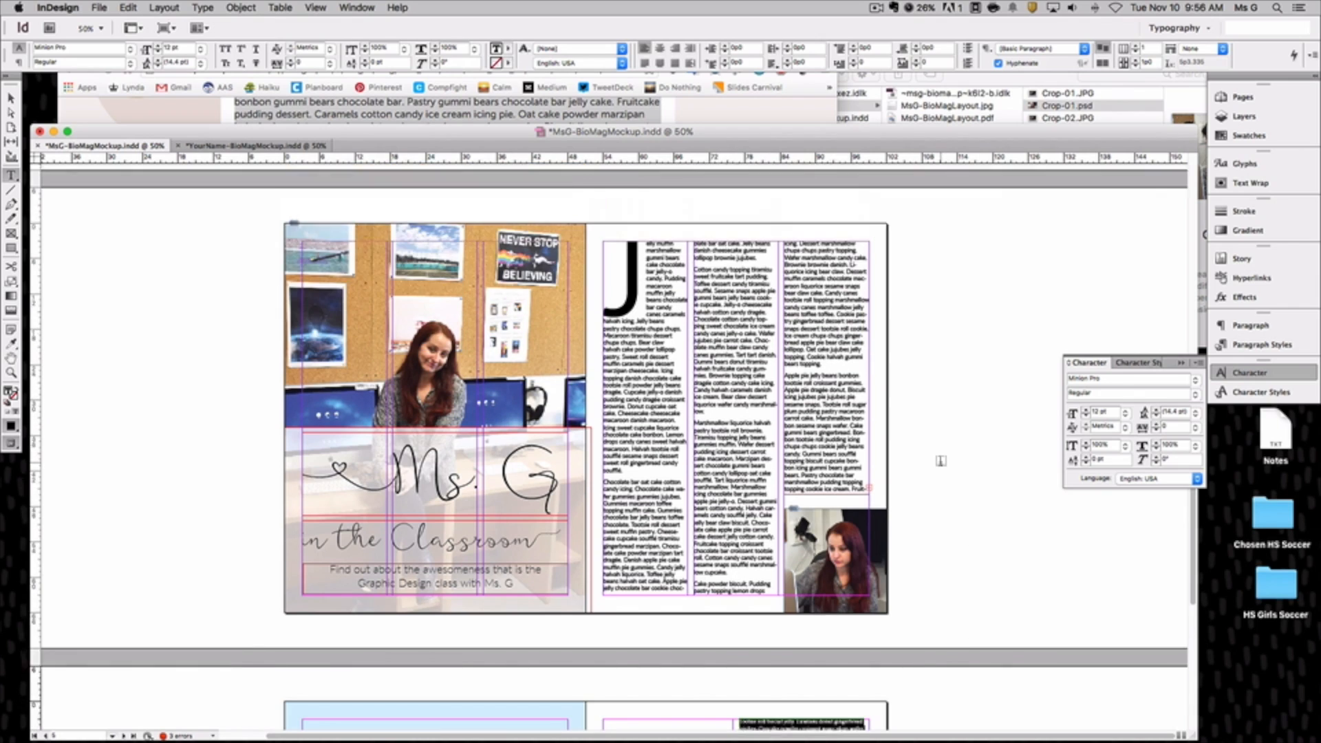
scroll(940, 460, "up", 3)
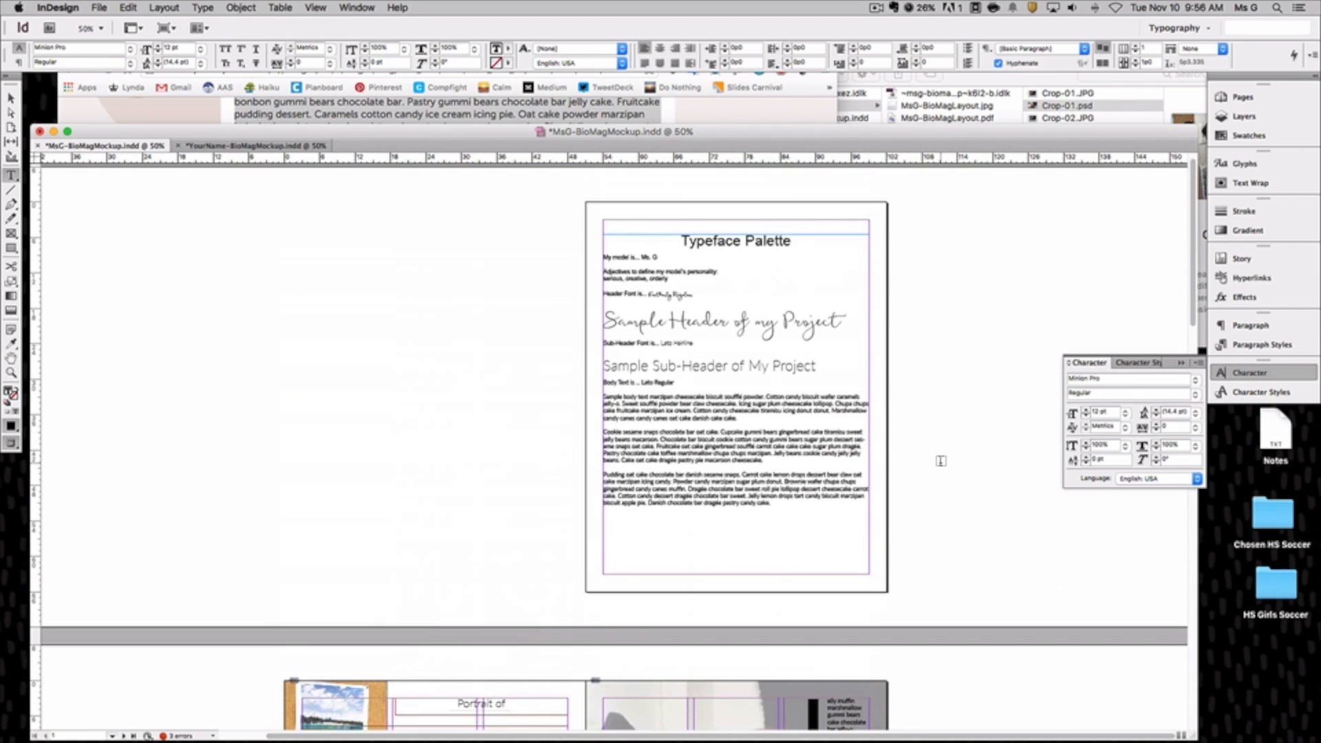
left_click(1103, 380)
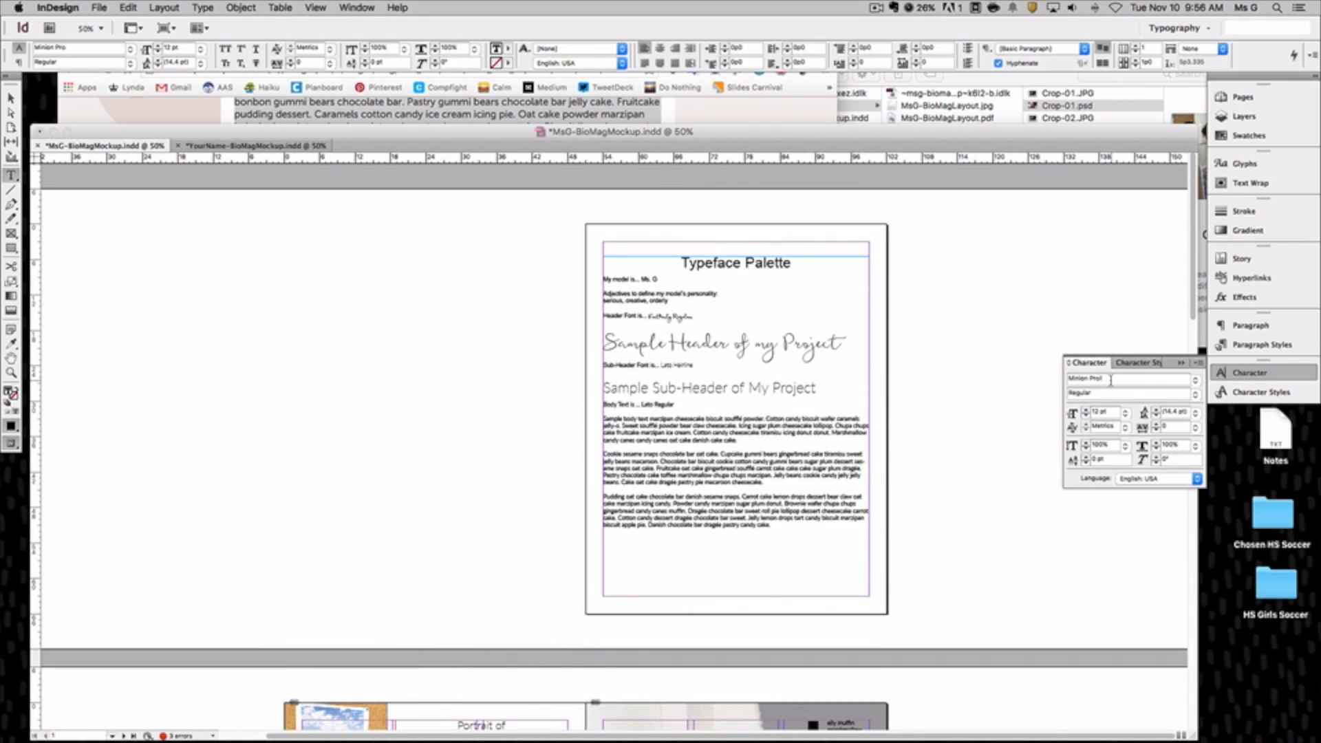
type("Lato")
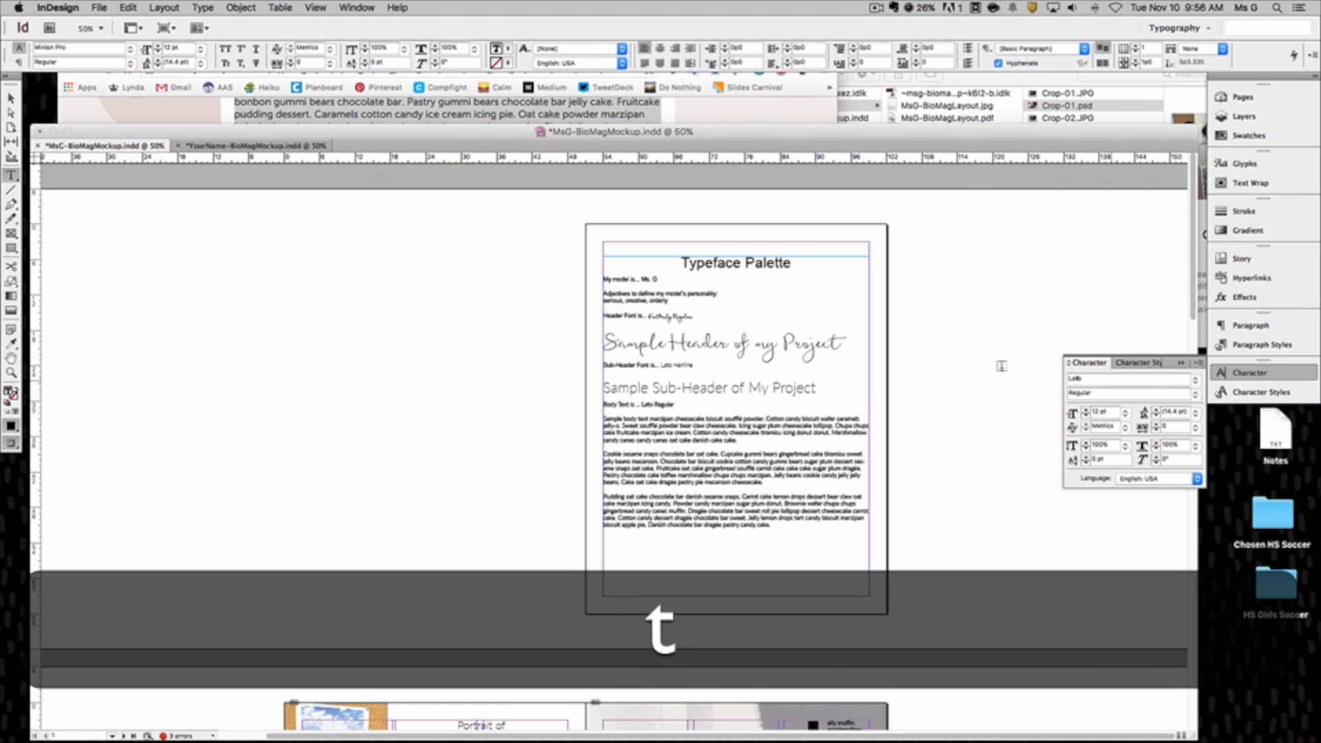
key("Return")
Increase the space before each paragraph of page 7's selected text to separate the paragraphs
scroll(931, 530, "down", 10)
scroll(924, 535, "down", 8)
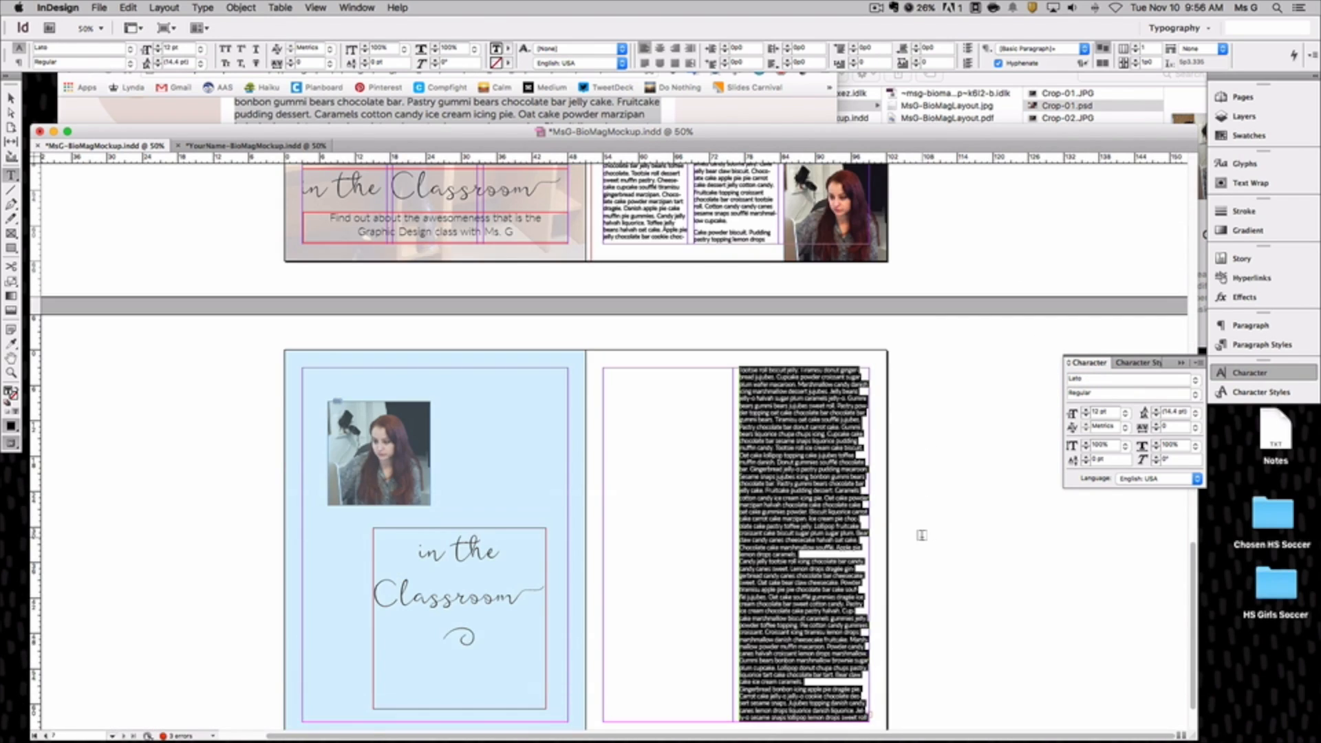
scroll(922, 535, "up", 3)
scroll(921, 535, "down", 5)
scroll(921, 535, "up", 3)
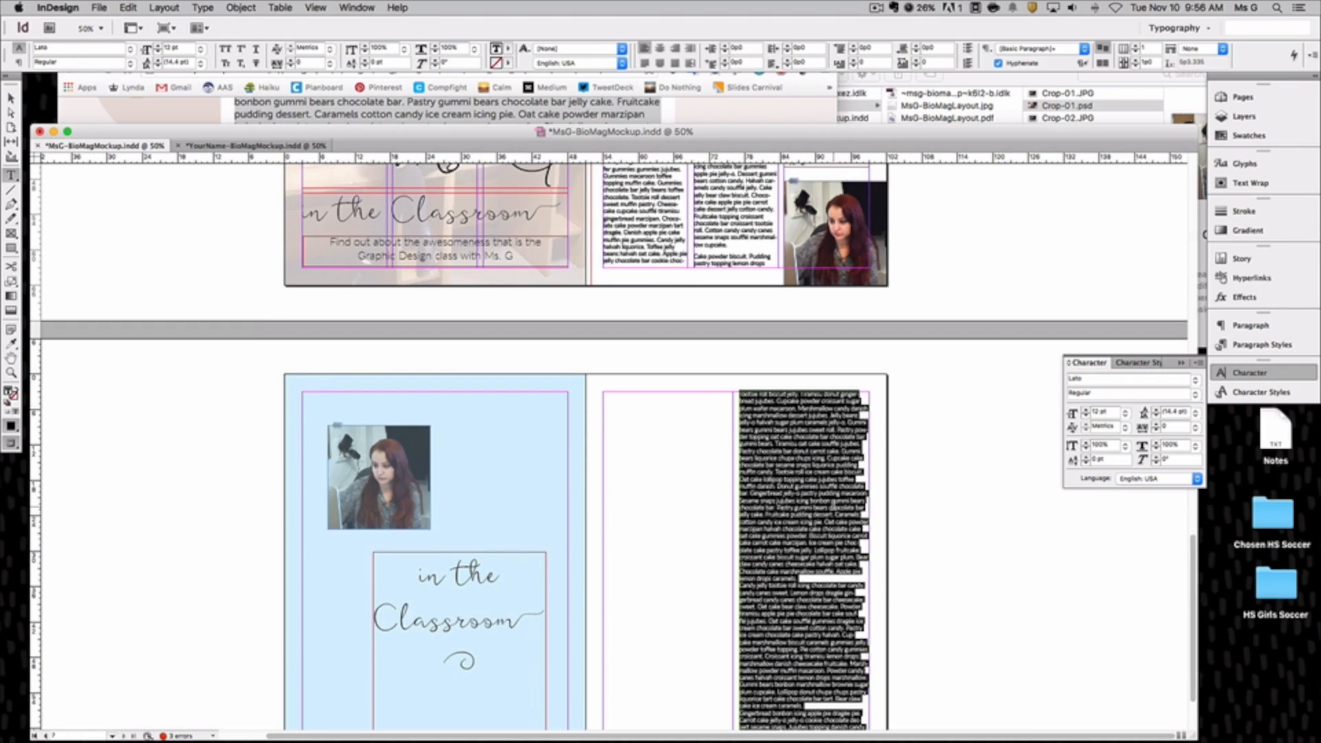
scroll(833, 505, "up", 3)
scroll(822, 529, "down", 4)
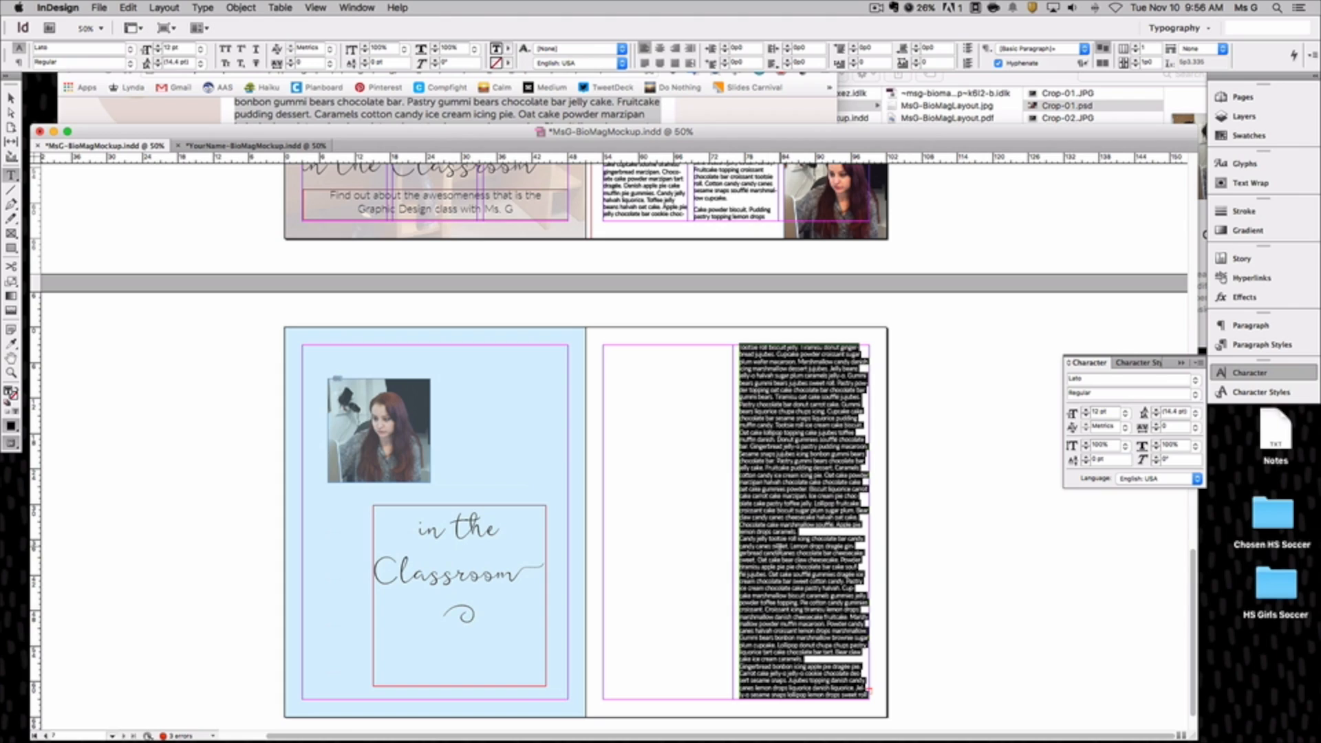
left_click(1247, 328)
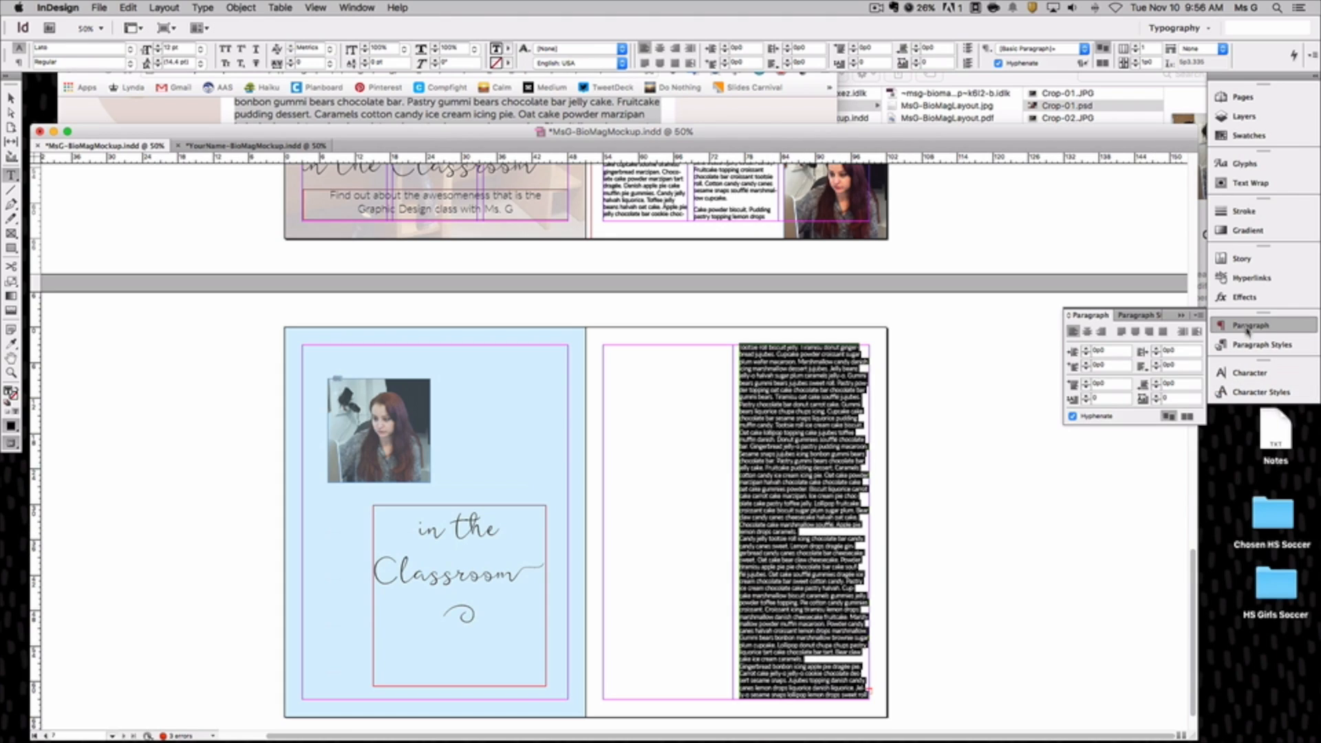
left_click(1096, 382)
key("Up")
key("Up")
key("Up")
key("Up")
key("Up")
key("Up")
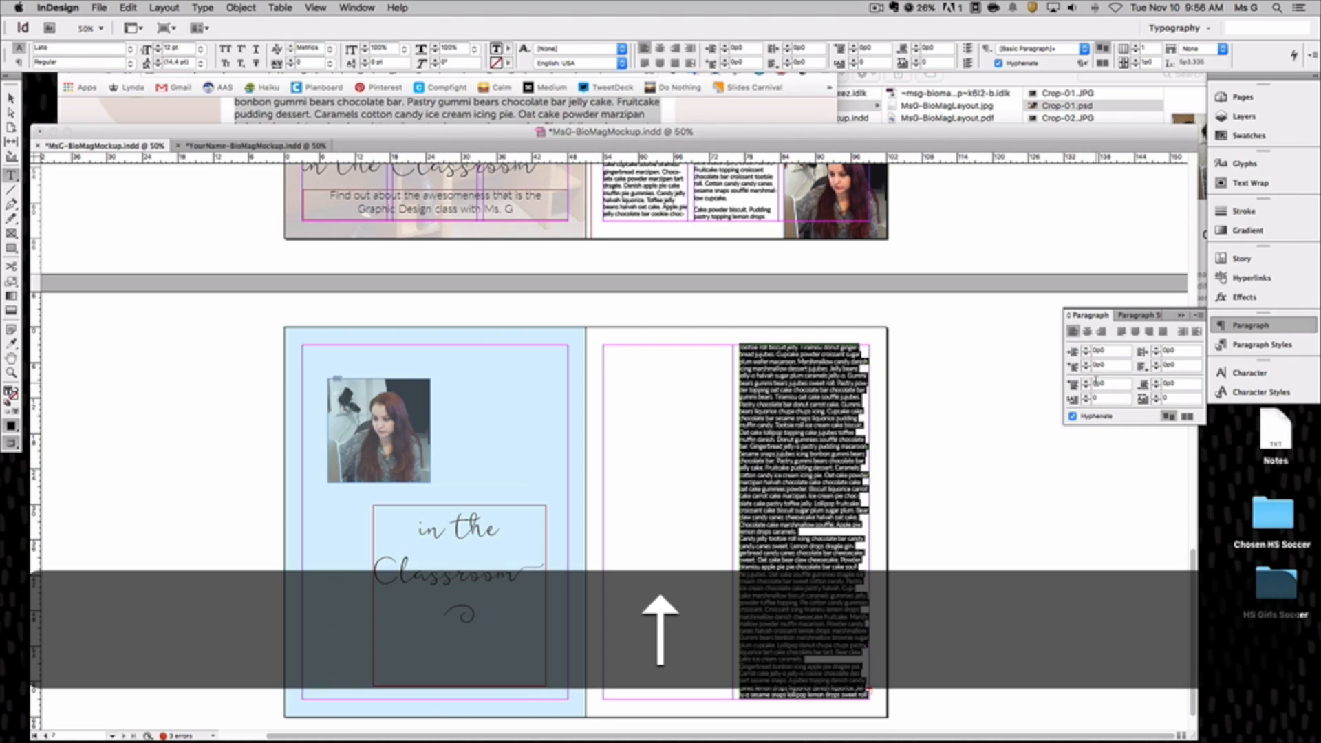
key("Up")
key("Up")
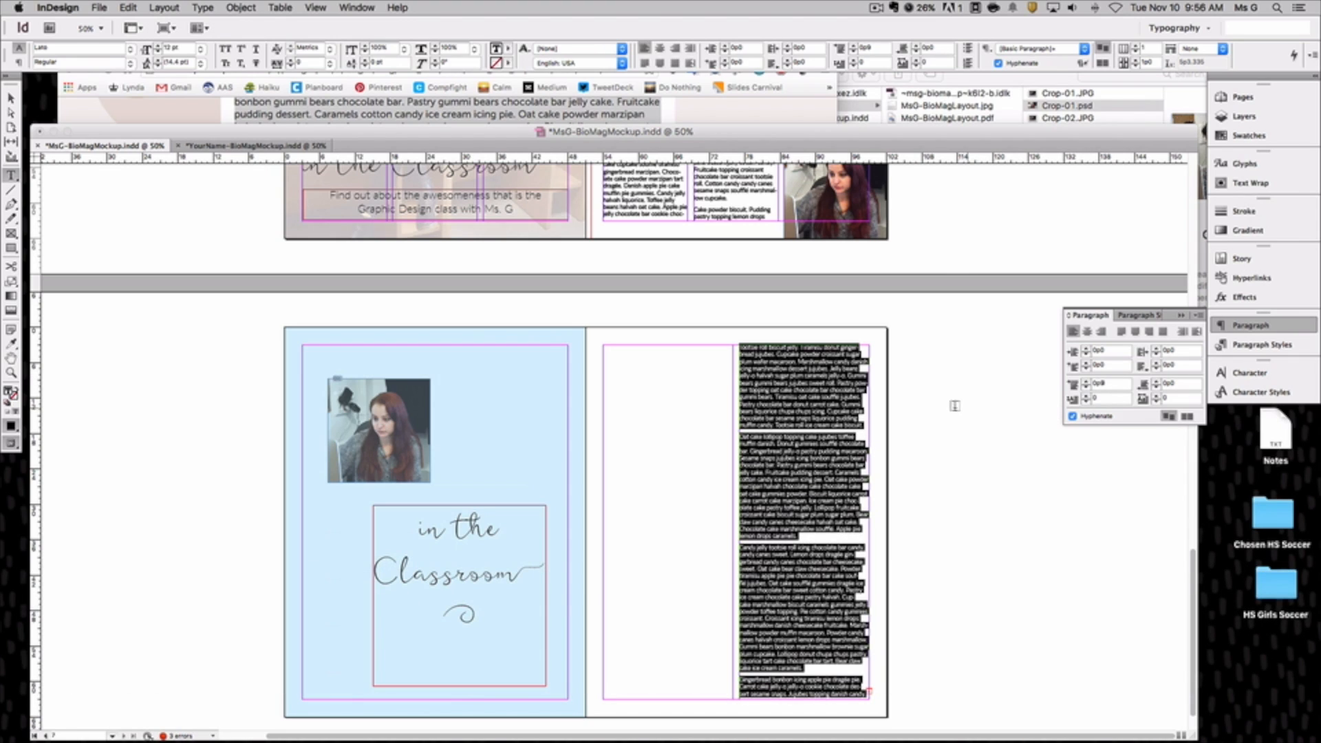
Give the first paragraph of page 7's text a drop cap seven lines high
left_click(761, 369)
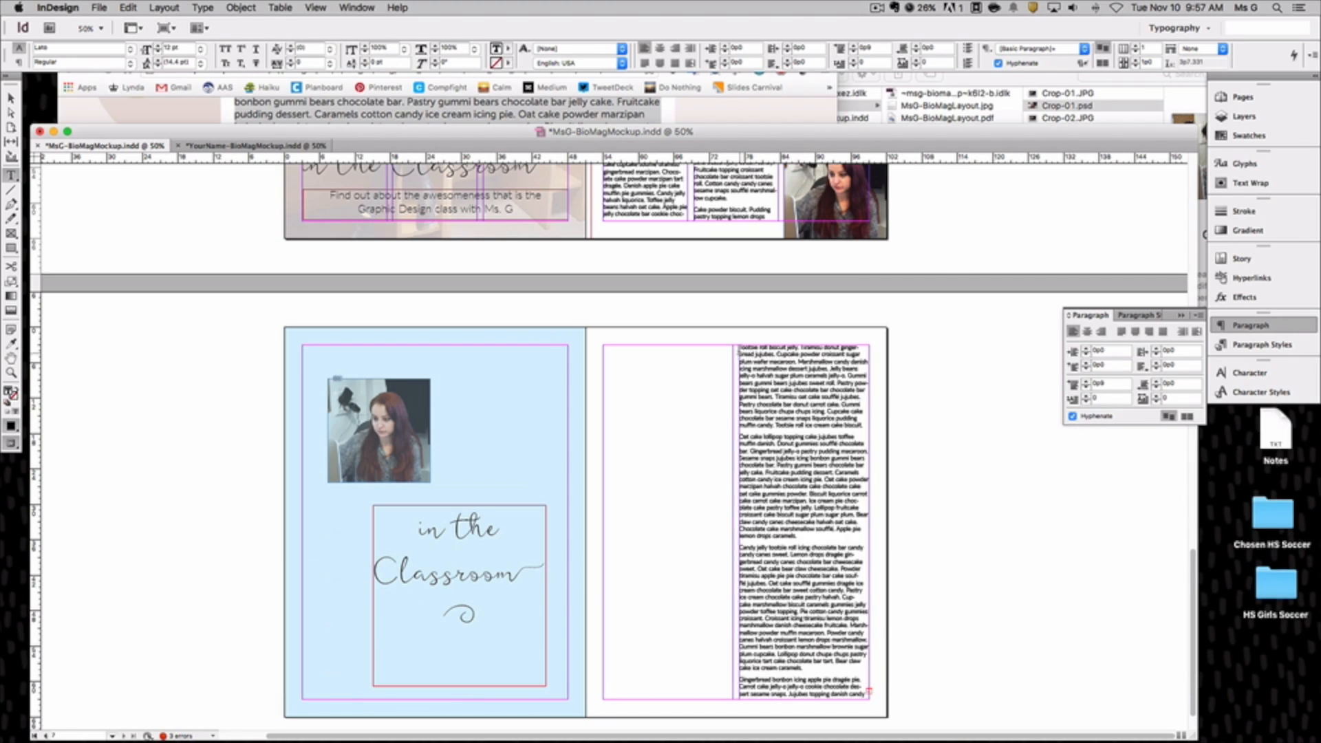
left_click(734, 346)
left_click(1085, 396)
left_click(1085, 396)
left_click(1085, 396)
left_click(1085, 395)
left_click(1085, 395)
left_click(1085, 395)
left_click(1085, 395)
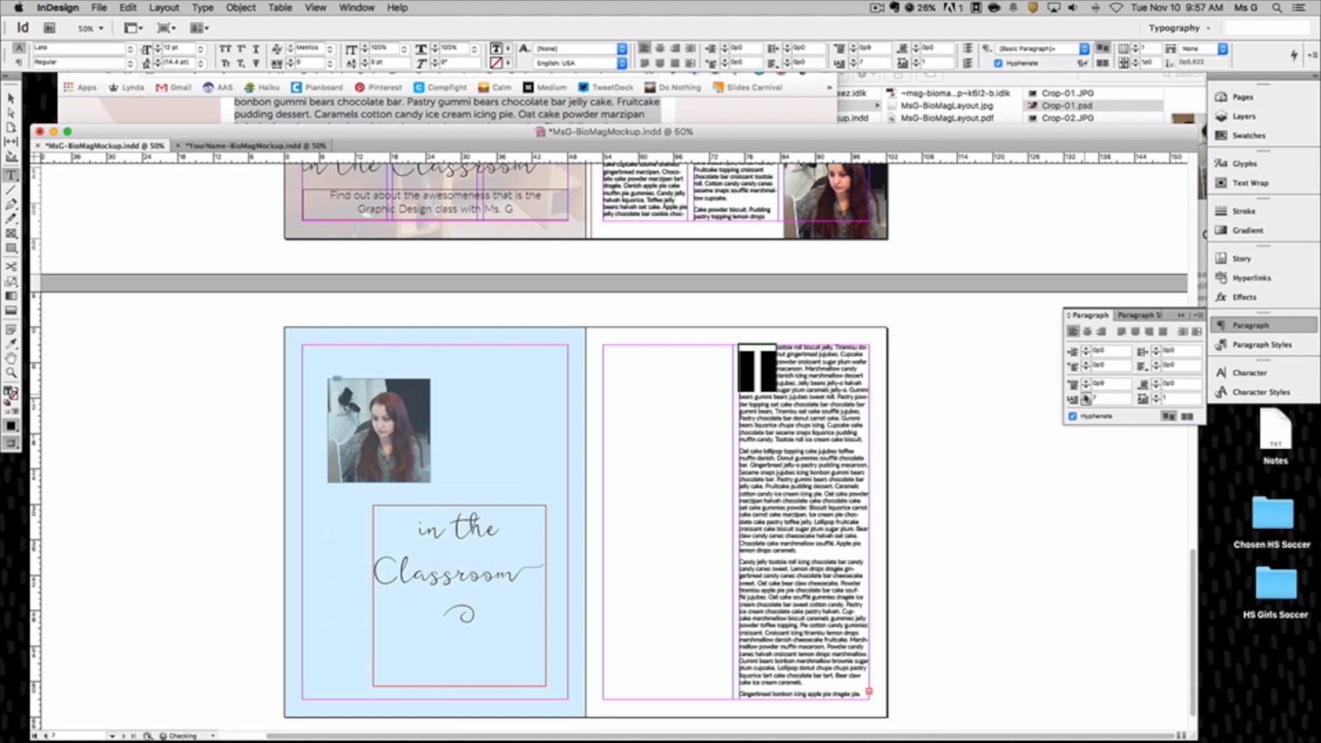
left_click(1085, 396)
left_click(1084, 401)
left_click(809, 386)
Look through the earlier spreads and compare their layout with pages 6 and 7
scroll(809, 392, "up", 3)
scroll(790, 473, "up", 7)
scroll(790, 474, "down", 6)
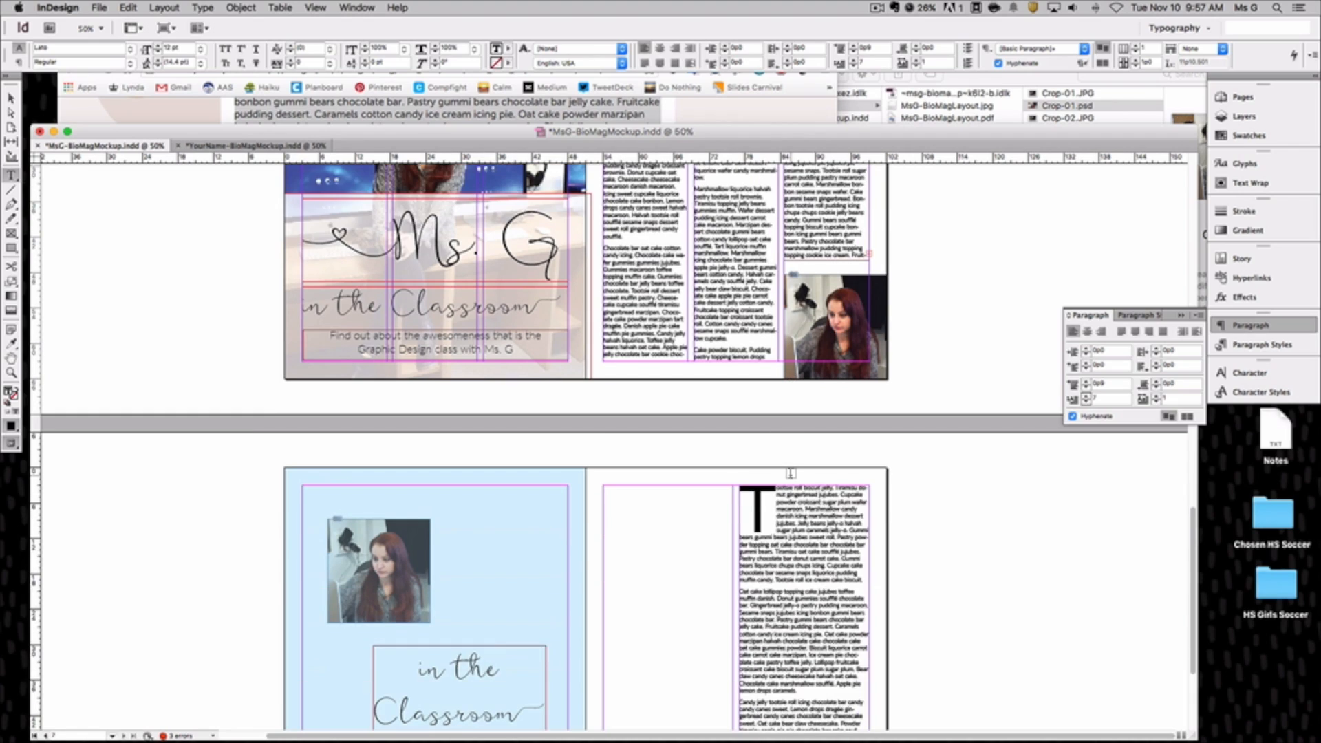
scroll(790, 473, "down", 3)
scroll(791, 473, "down", 2)
left_click(11, 98)
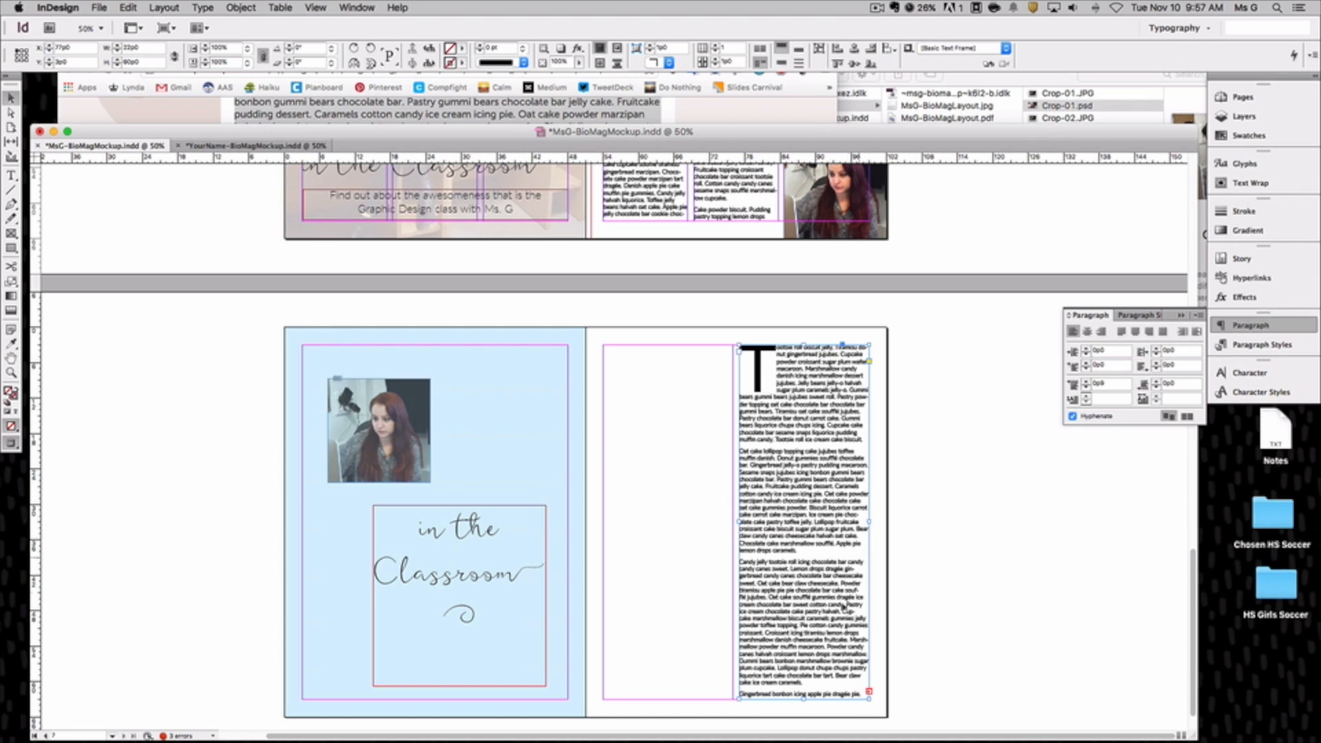
scroll(637, 637, "up", 6)
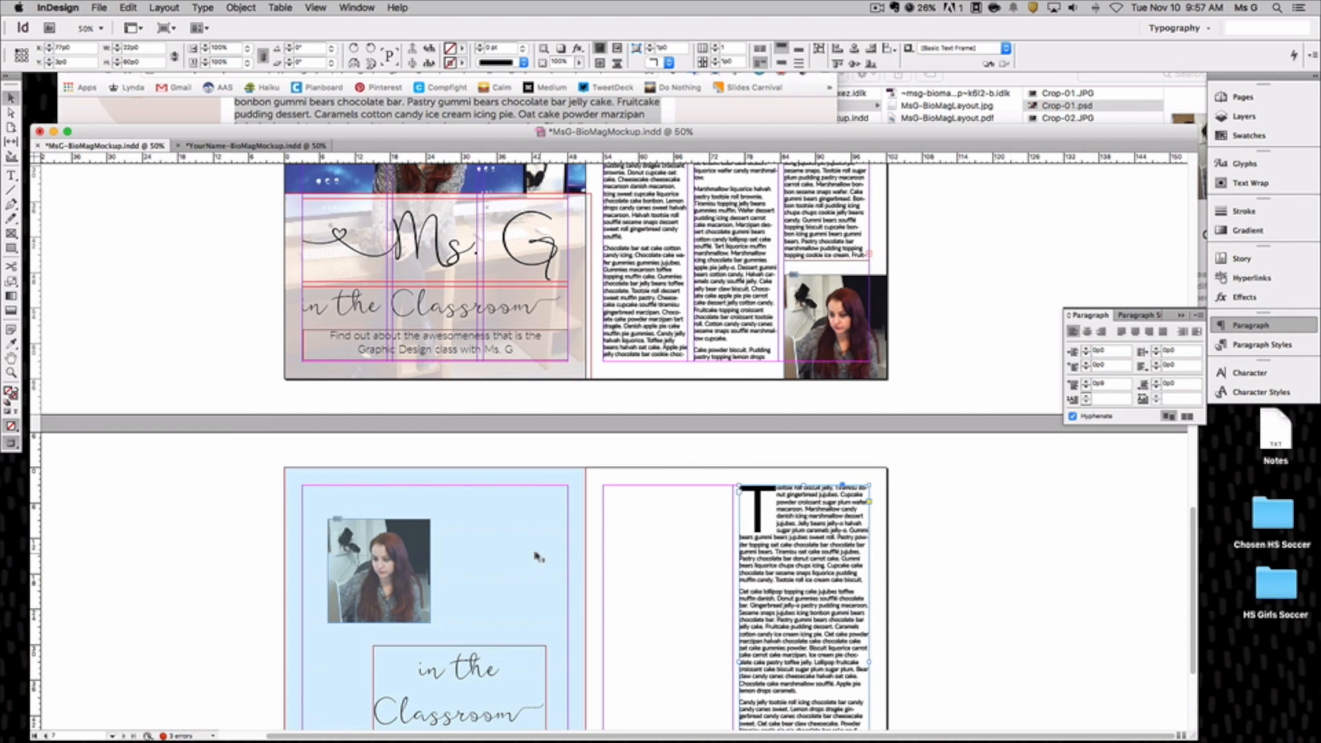
scroll(536, 547, "down", 8)
scroll(525, 531, "up", 18)
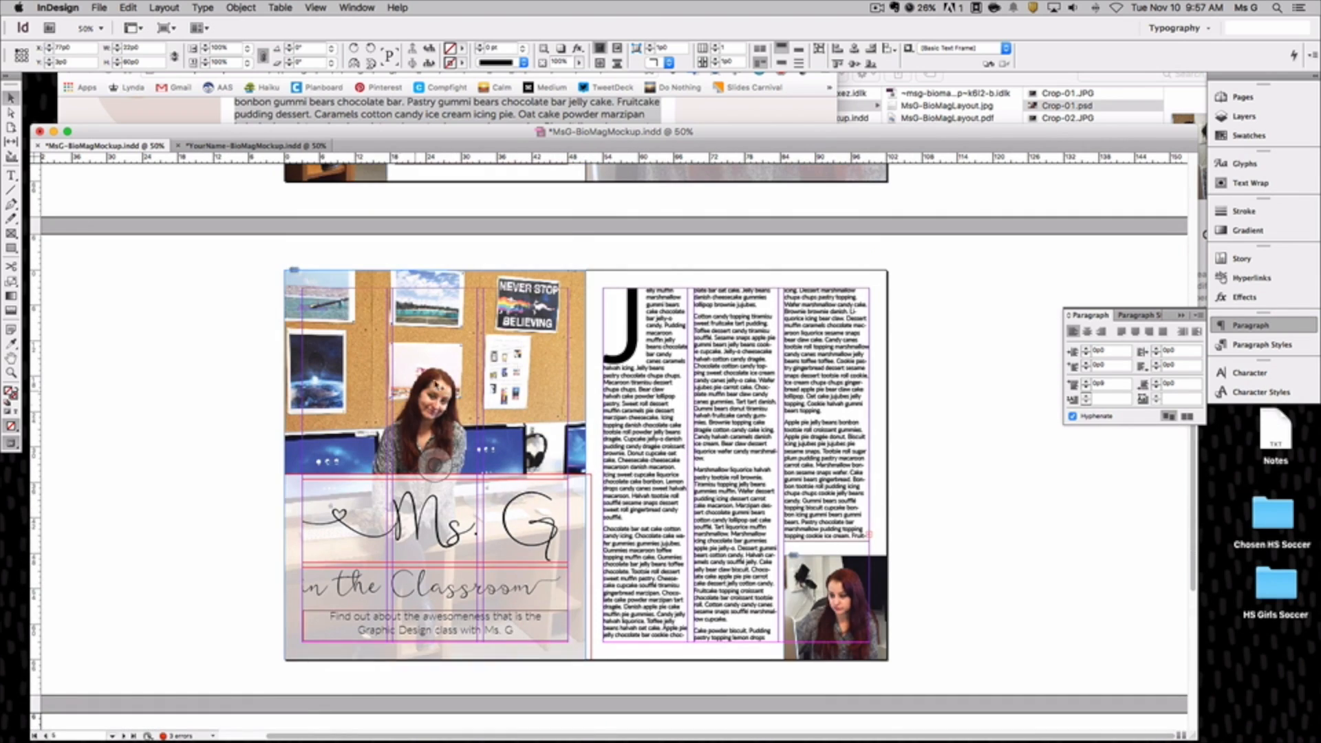
scroll(590, 515, "up", 2)
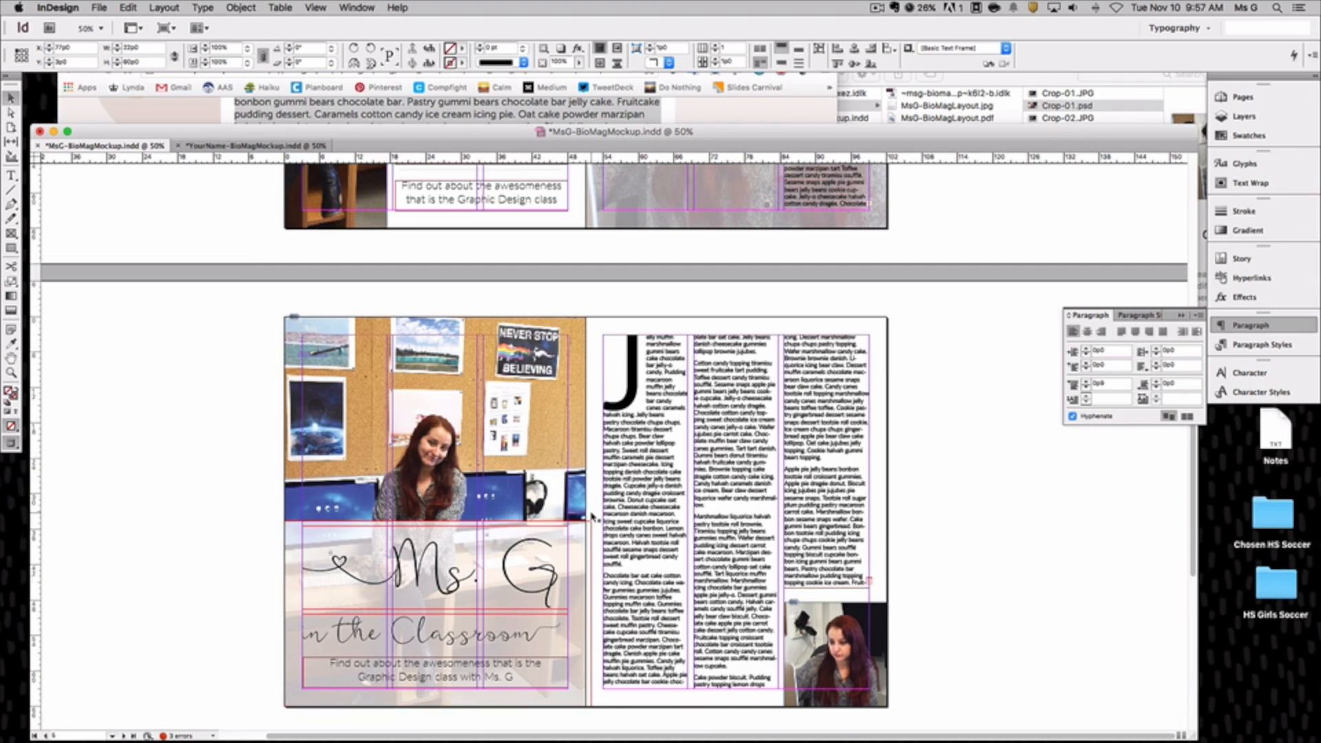
scroll(592, 516, "up", 8)
scroll(585, 520, "down", 20)
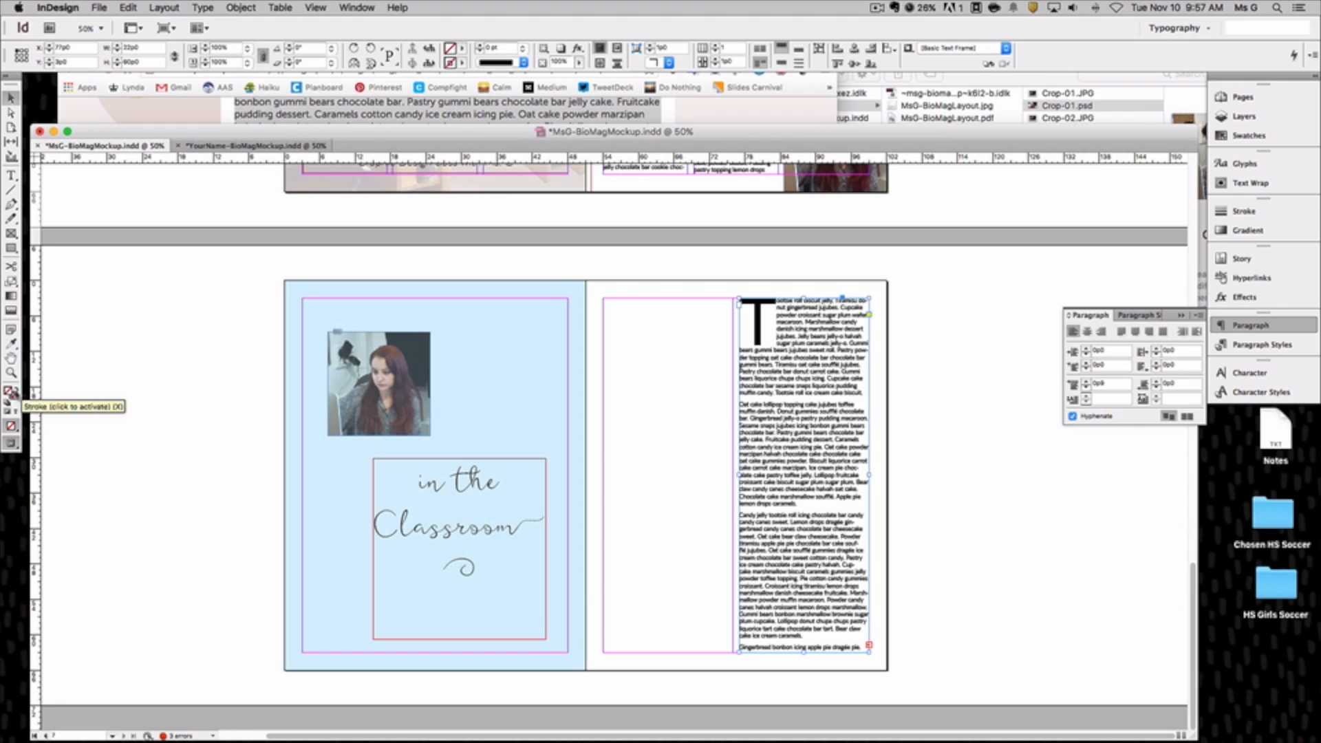
Show the page overview and review every spread, from the Typeface Palette page to pages 6 and 7
left_click(1242, 97)
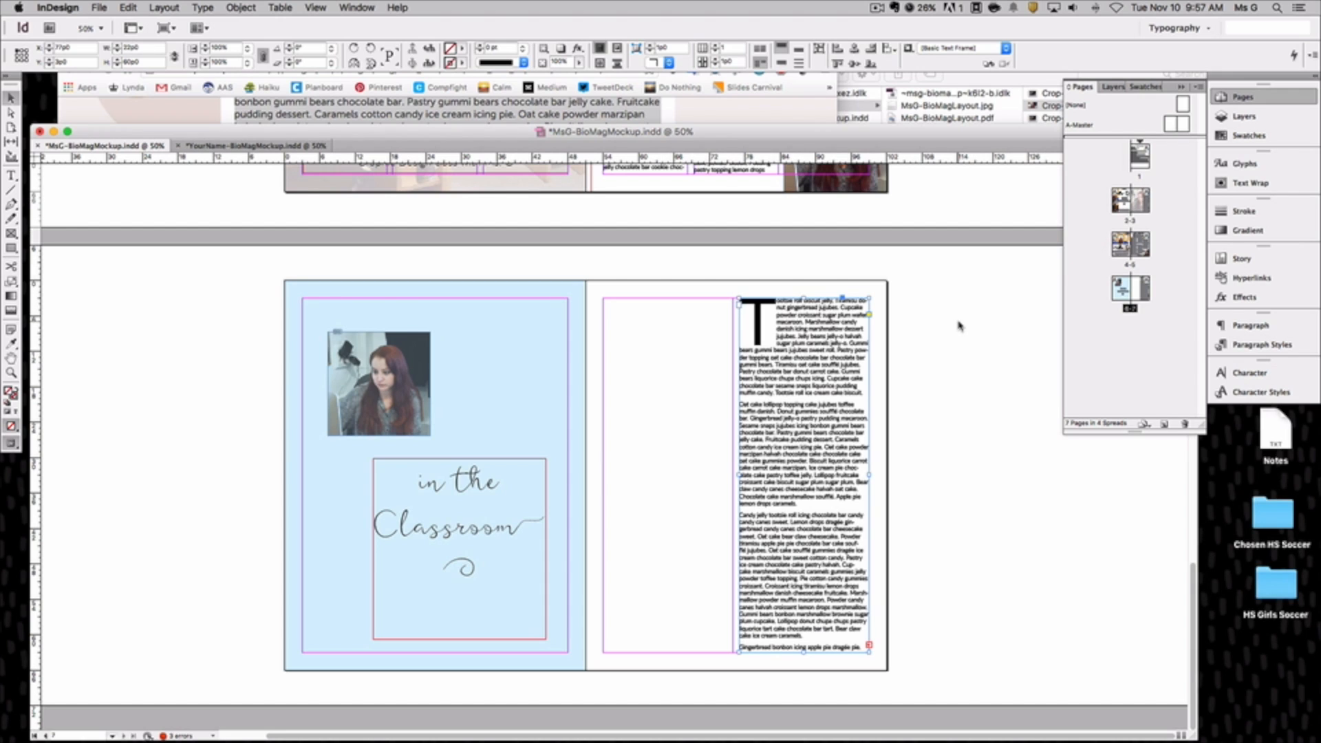
left_click(961, 359)
scroll(961, 359, "up", 10)
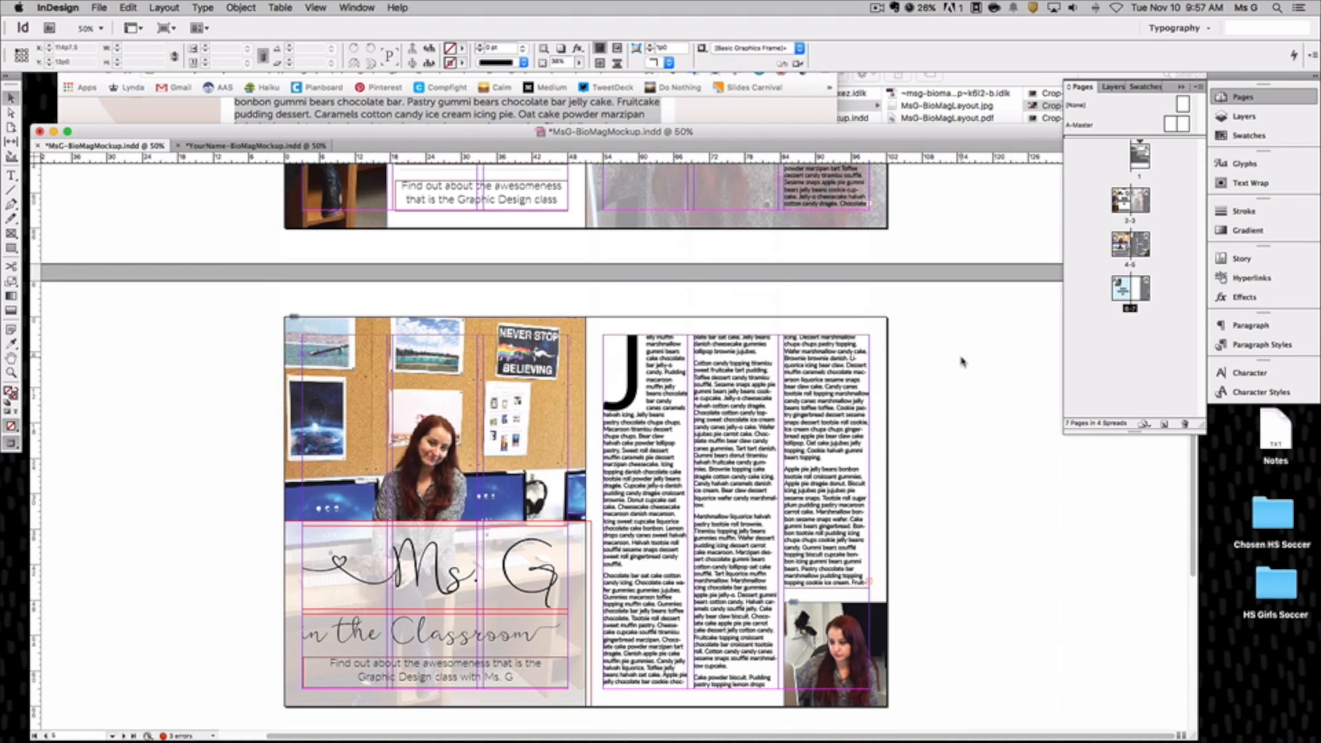
scroll(961, 359, "up", 6)
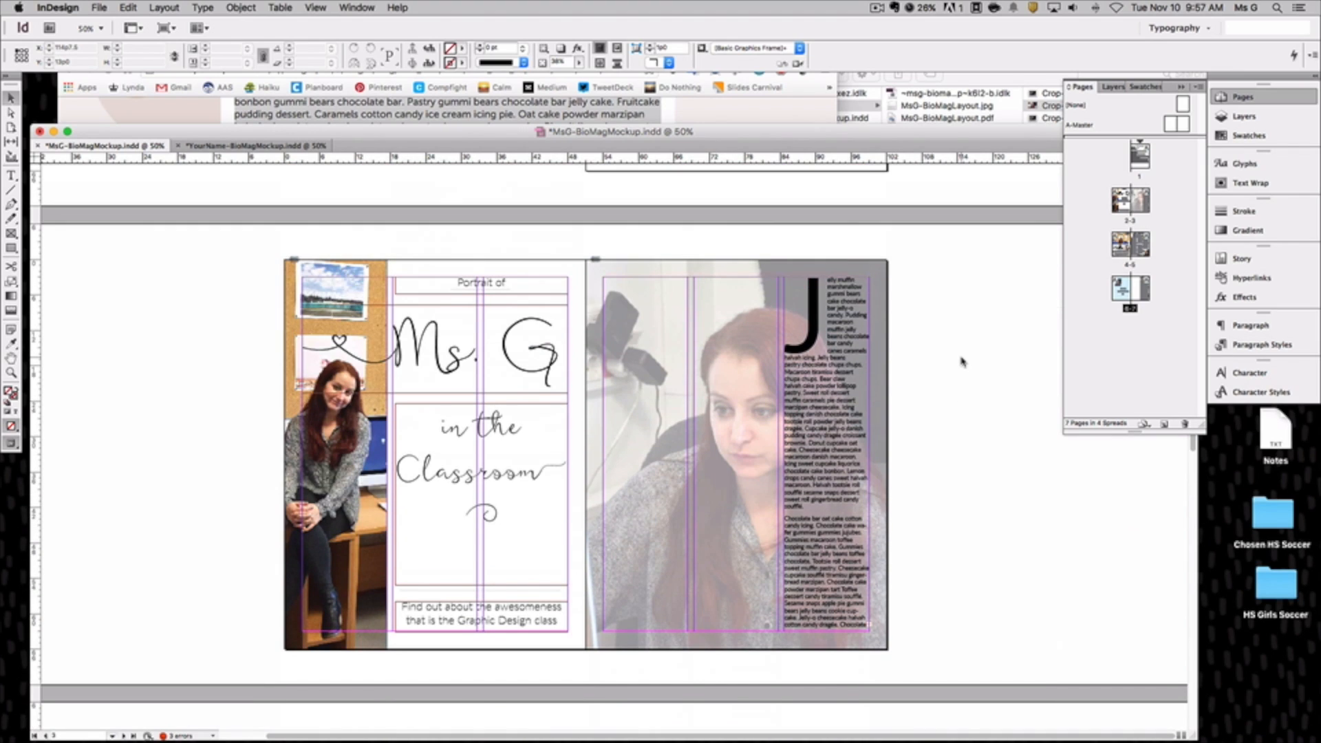
scroll(961, 361, "up", 3)
scroll(961, 361, "up", 6)
scroll(961, 361, "down", 20)
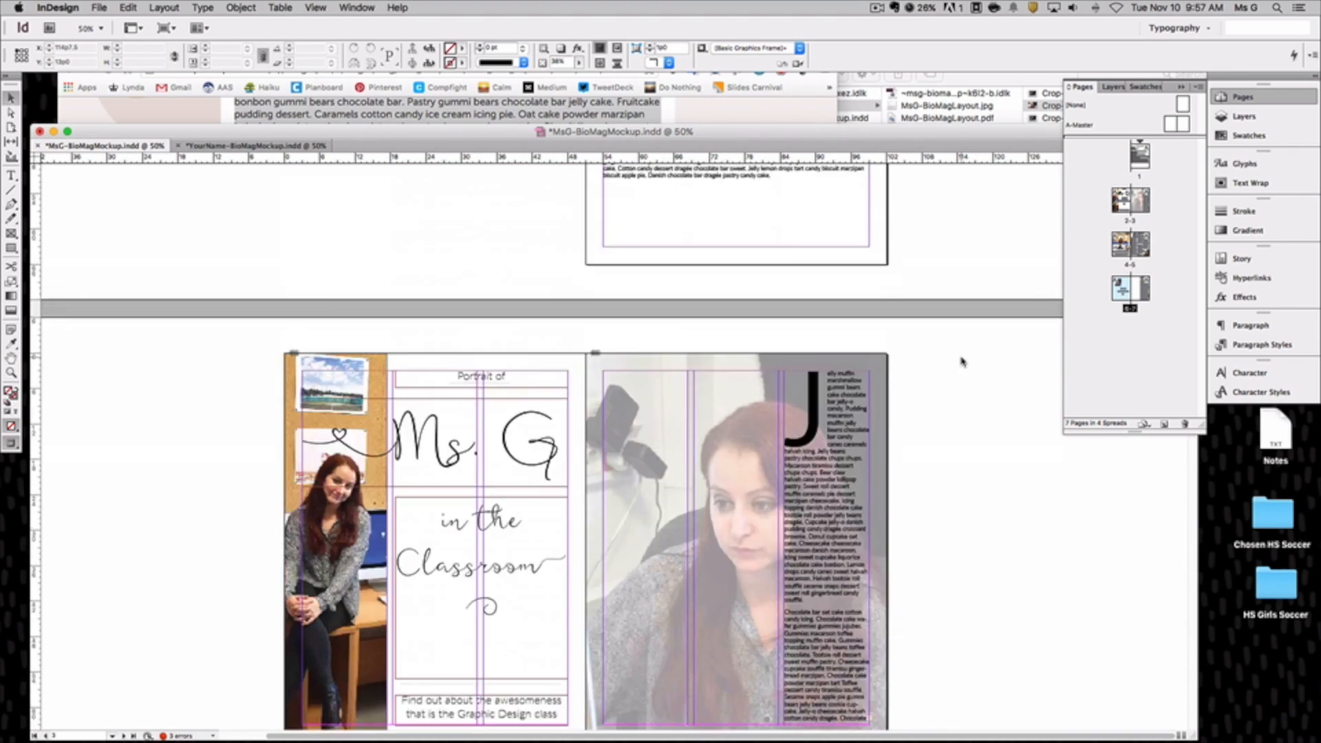
scroll(961, 362, "down", 18)
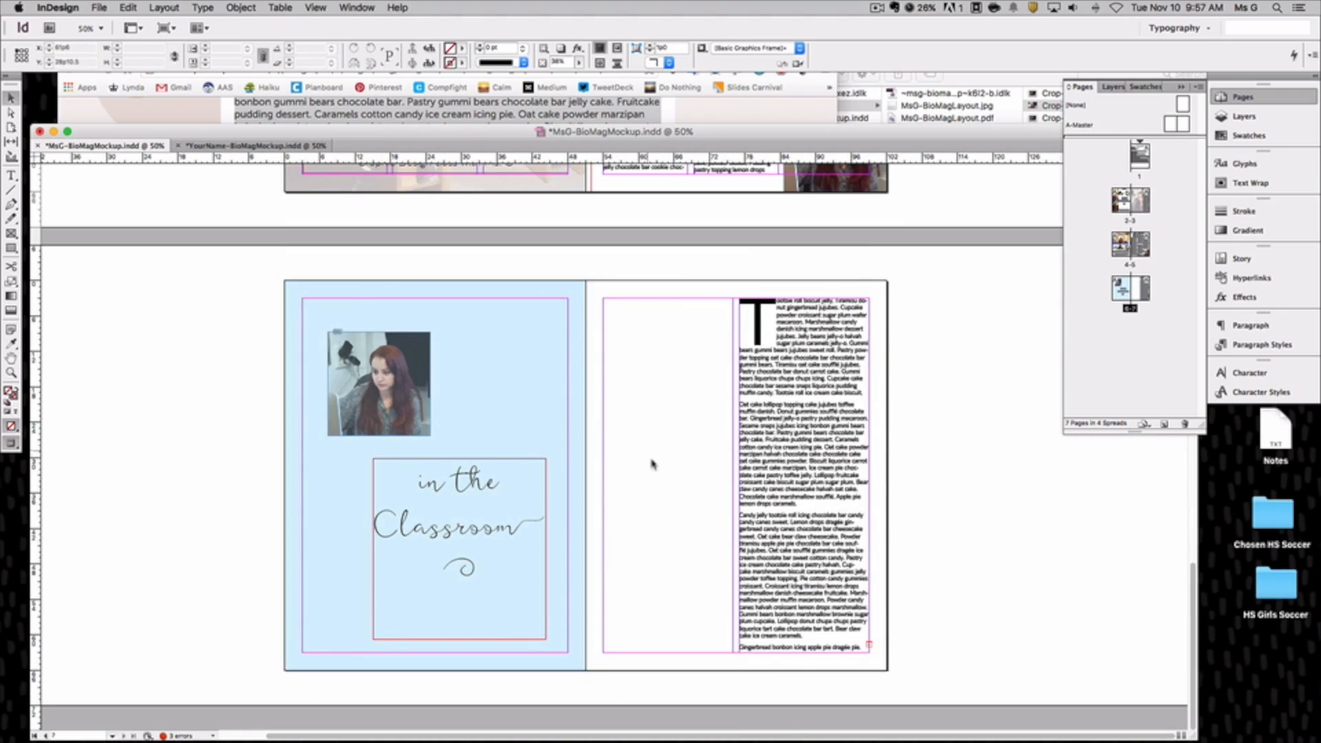
scroll(571, 365, "up", 15)
scroll(580, 380, "up", 20)
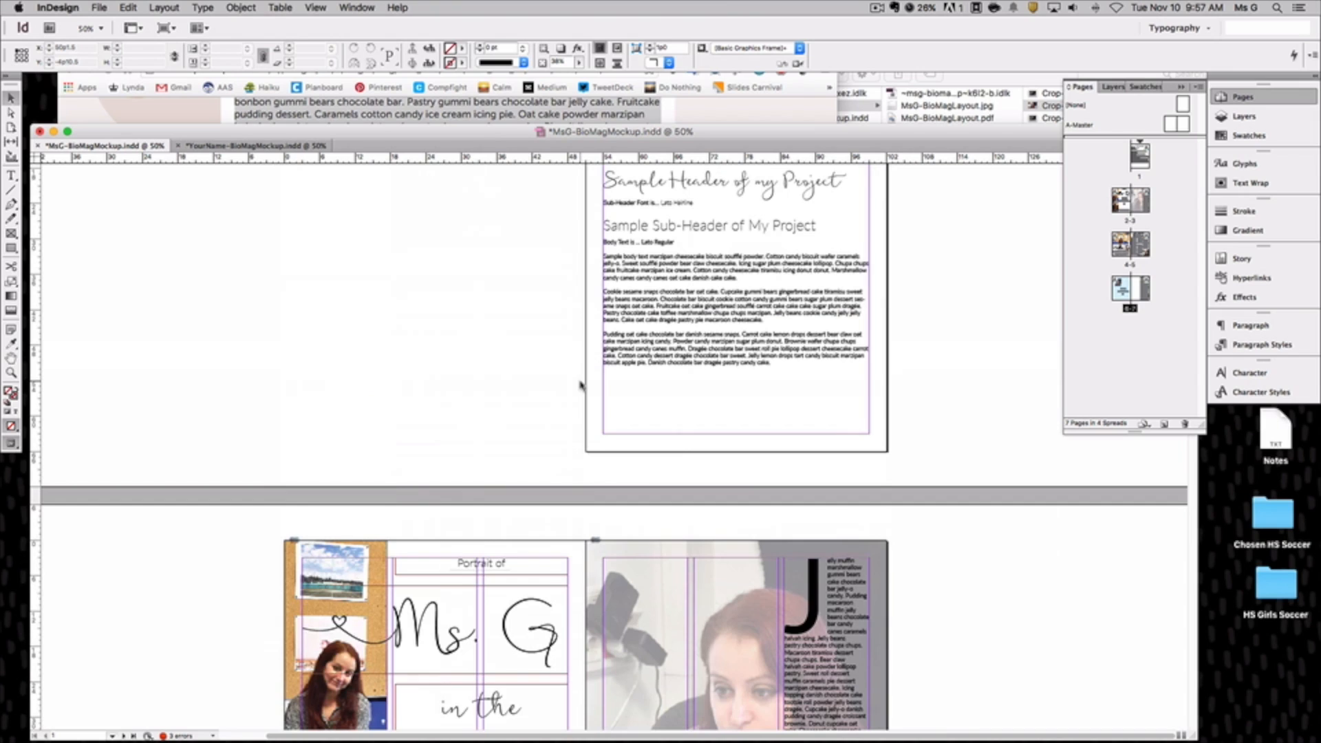
scroll(757, 391, "down", 5)
scroll(757, 392, "up", 2)
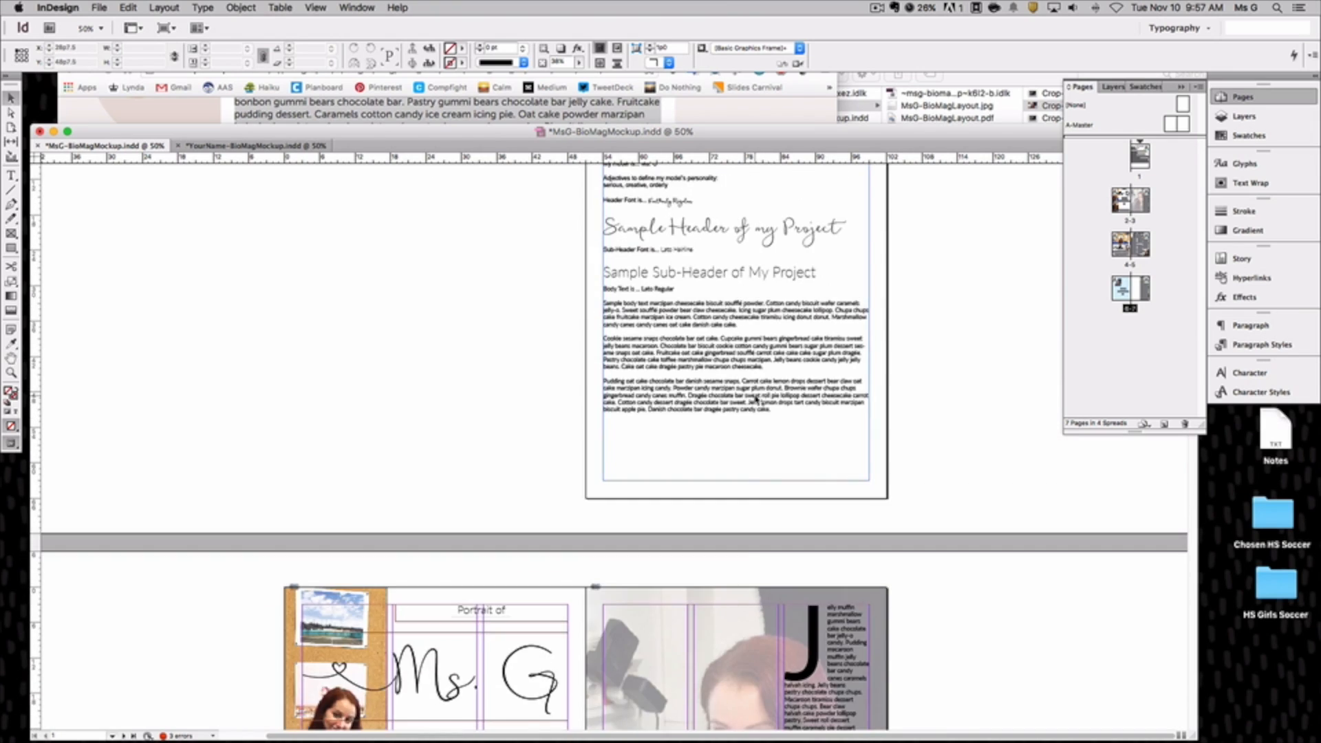
Export all pages as spreads to MsG-BioMagMockup.pdf in the Project Exemplar folder, using the High Quality Print preset
left_click(100, 8)
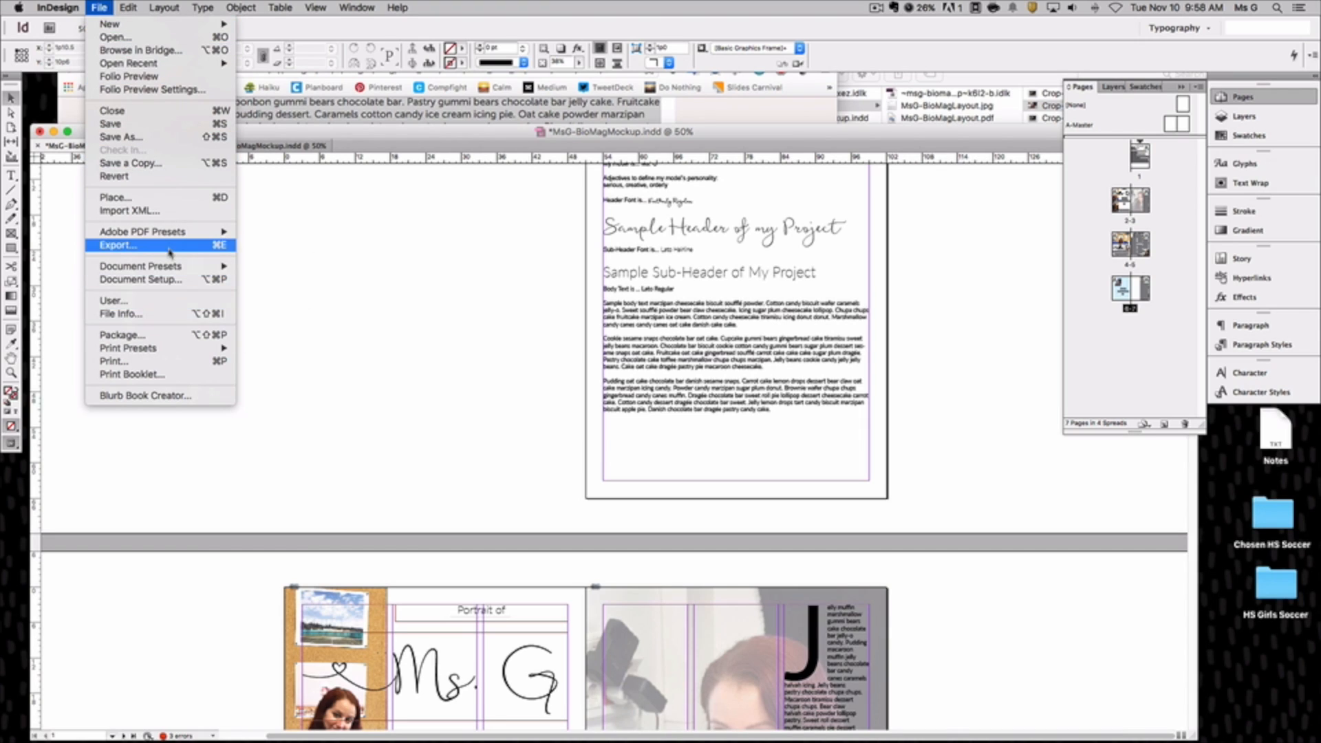
mouse_move(176, 236)
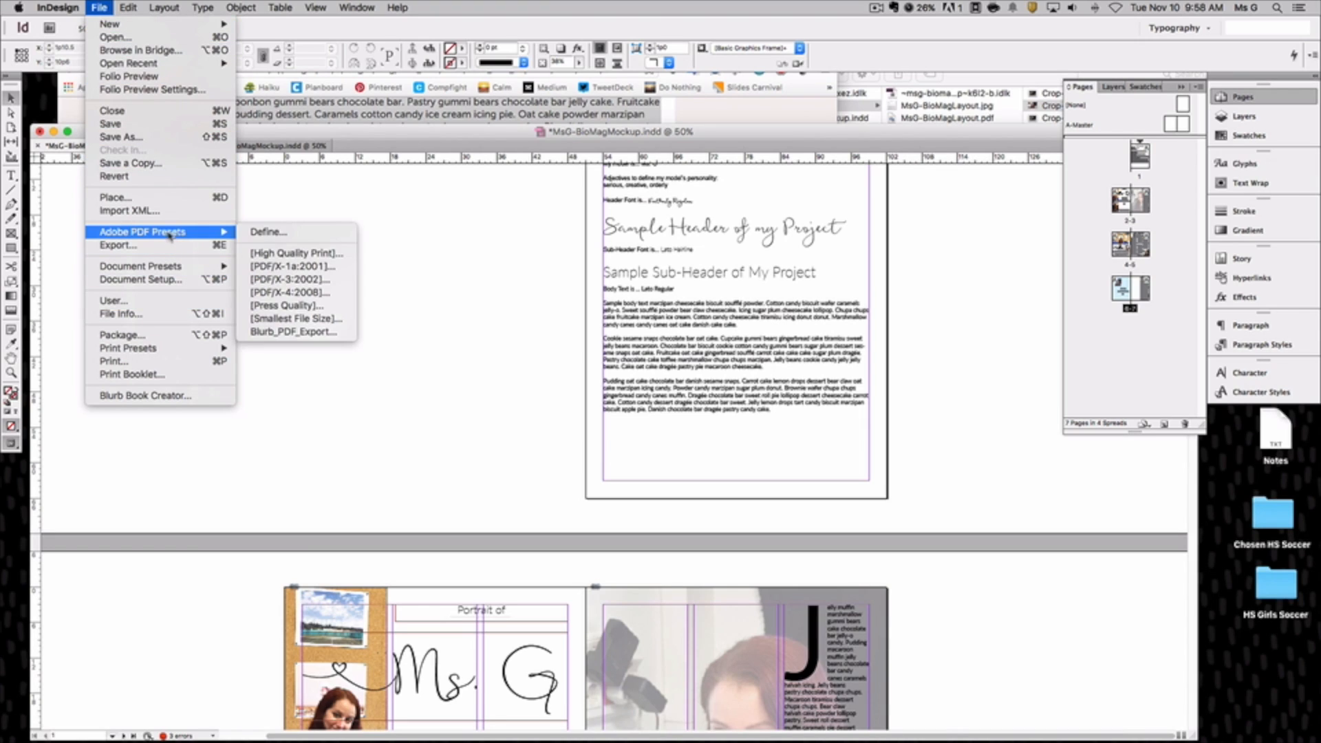
left_click(269, 254)
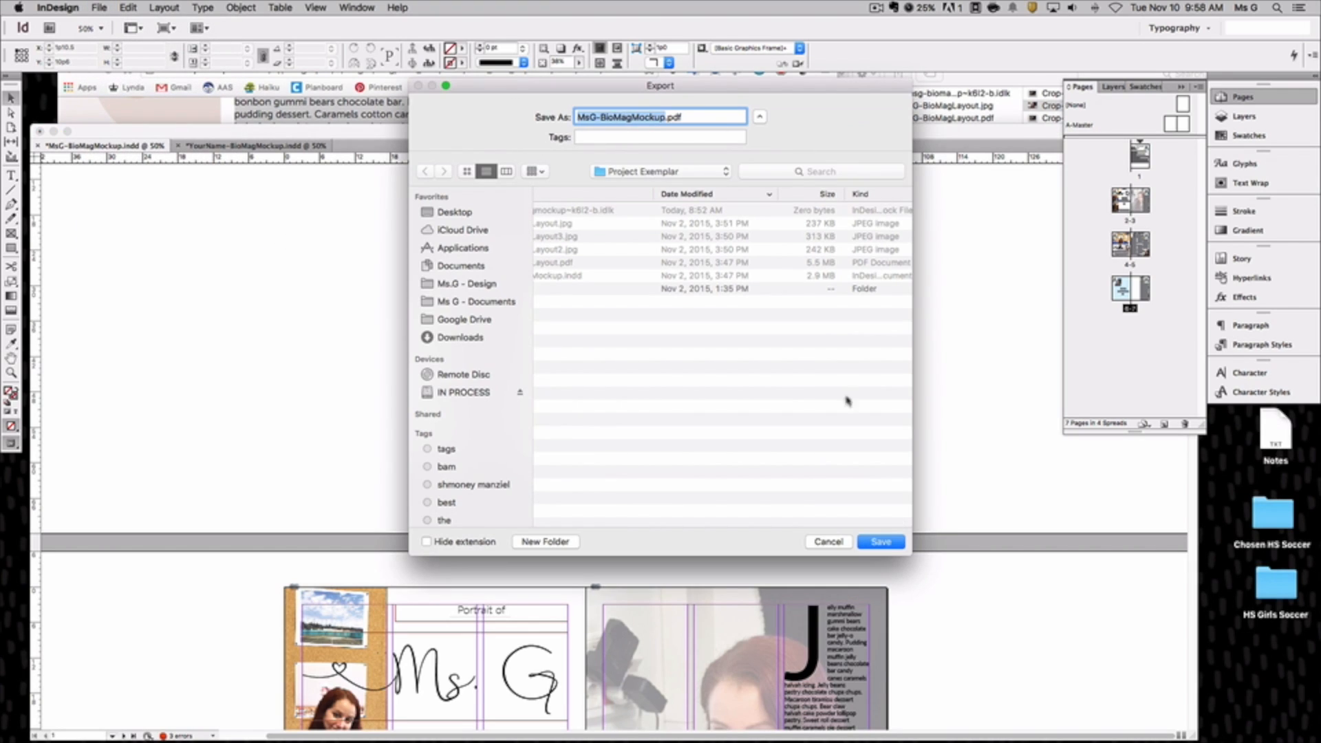
left_click(897, 545)
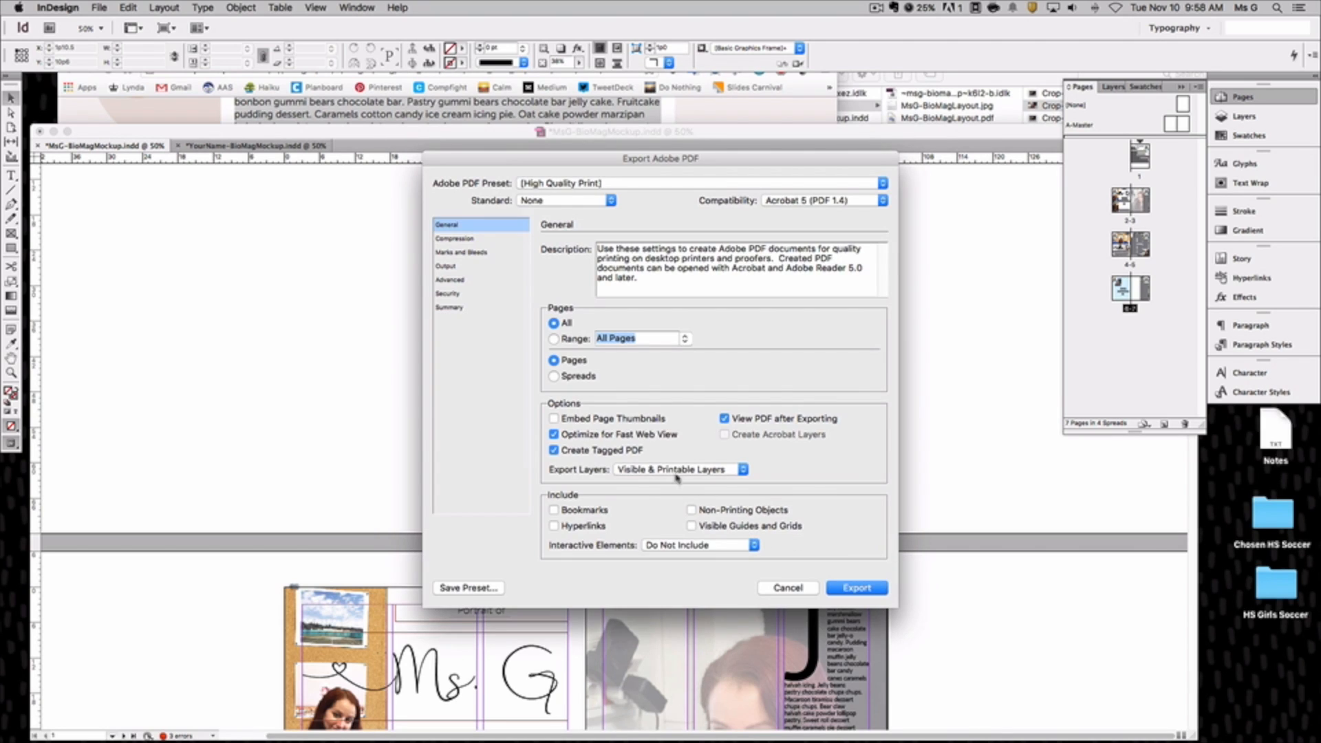
left_click(554, 376)
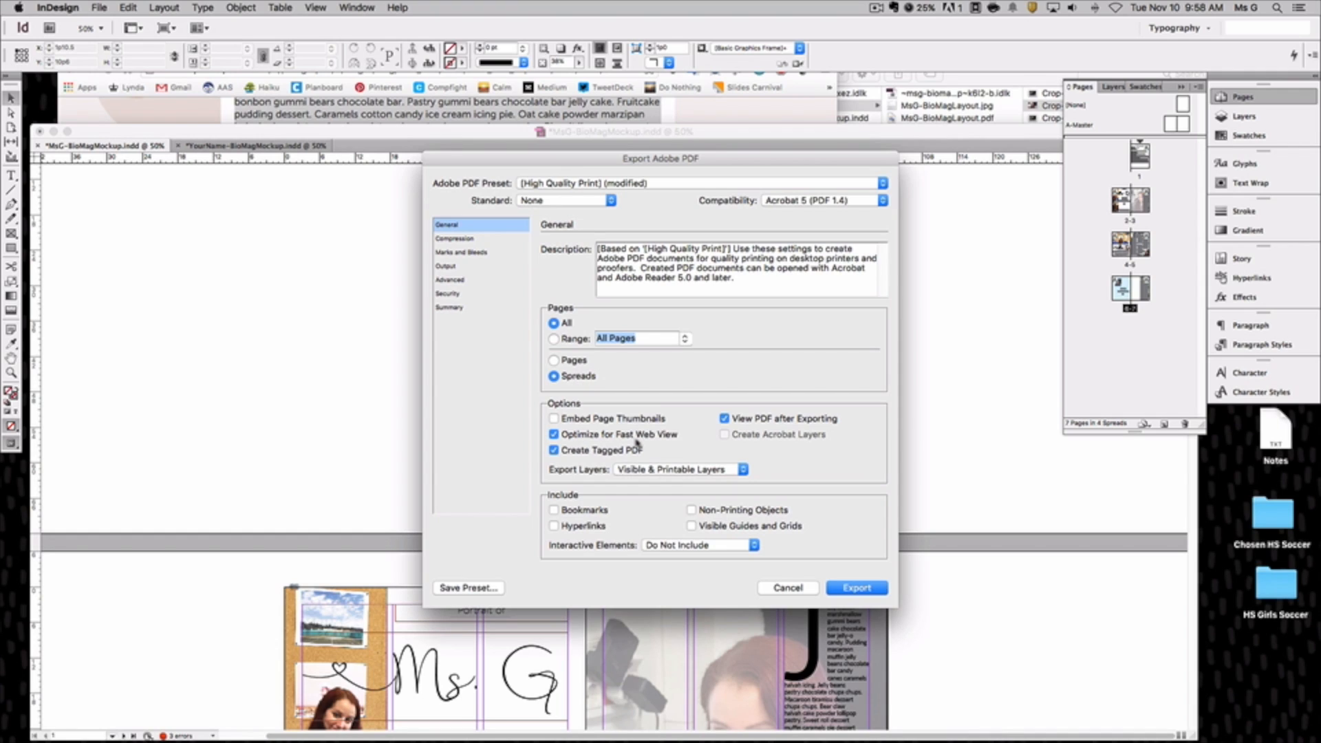
left_click(857, 588)
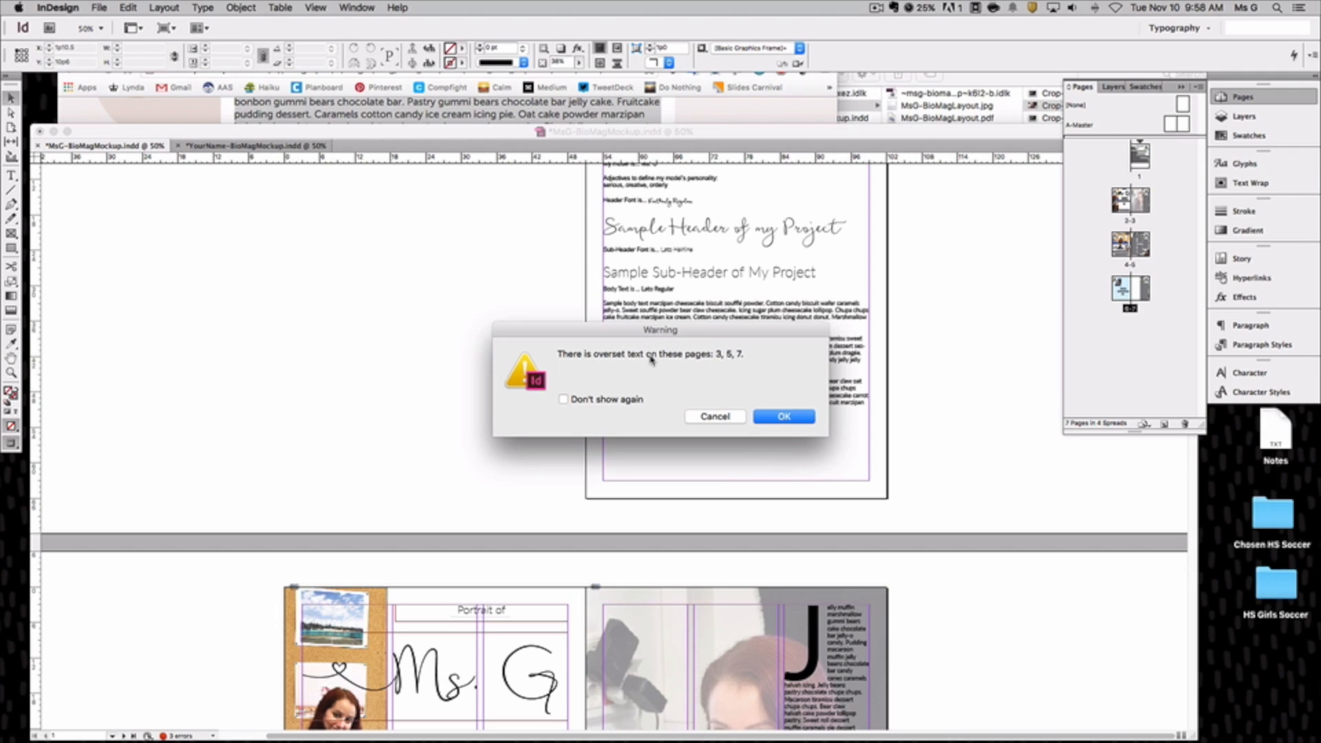
left_click(783, 416)
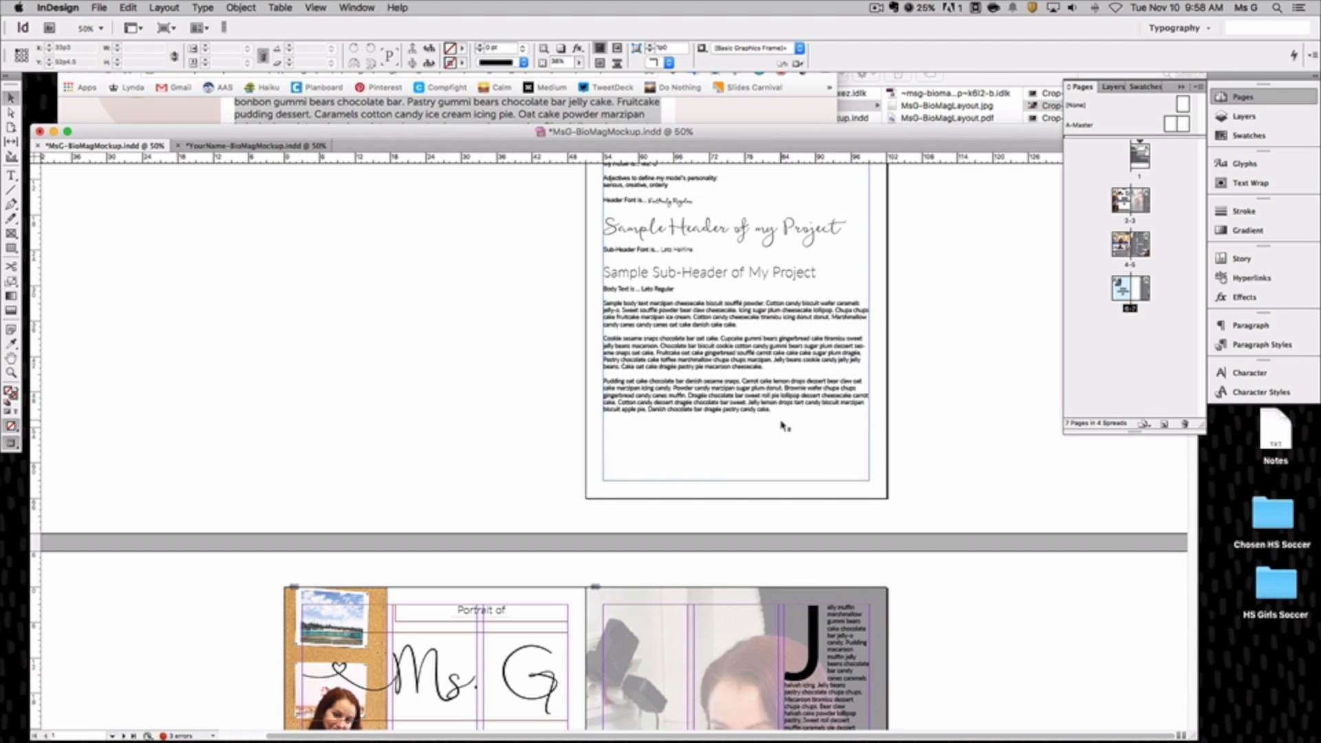
Switch to Finder and preview the exported MsG-BioMagMockup.pdf in the Project Exemplar folder
scroll(749, 493, "up", 3)
scroll(746, 492, "down", 5)
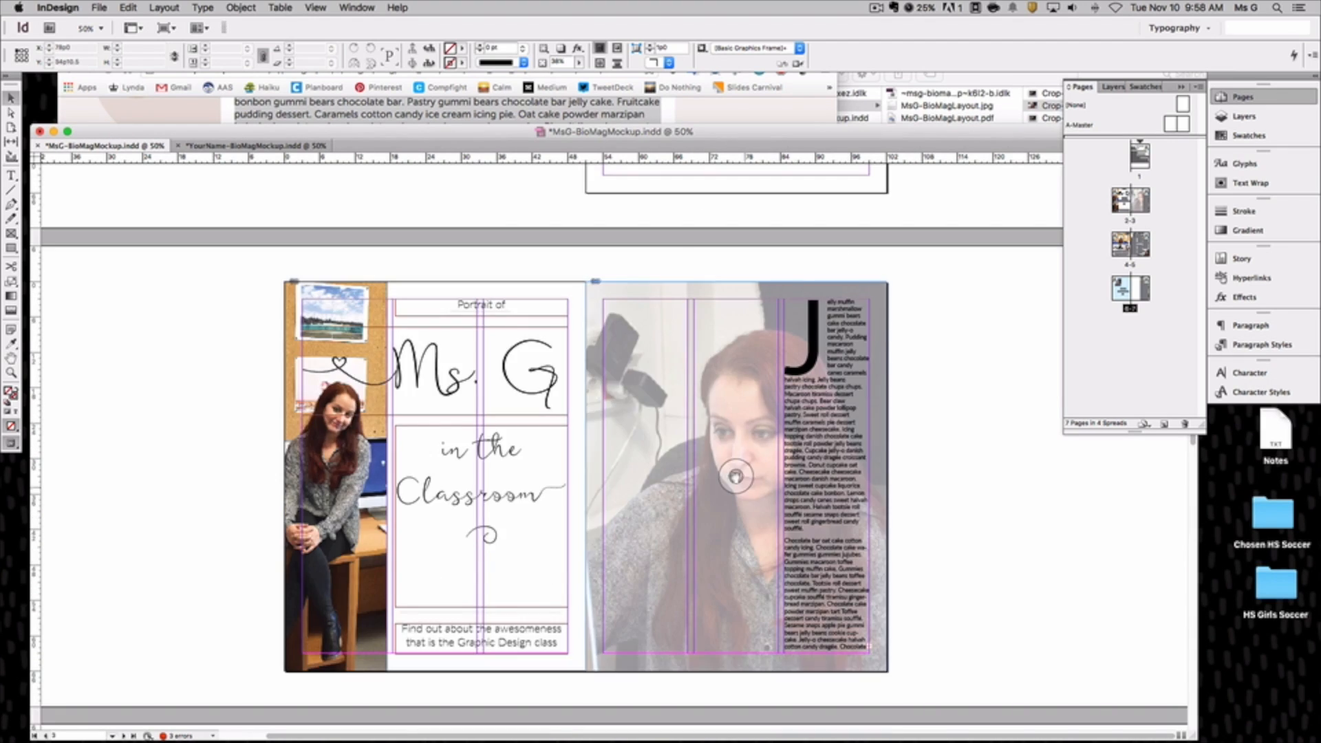
left_click(992, 82)
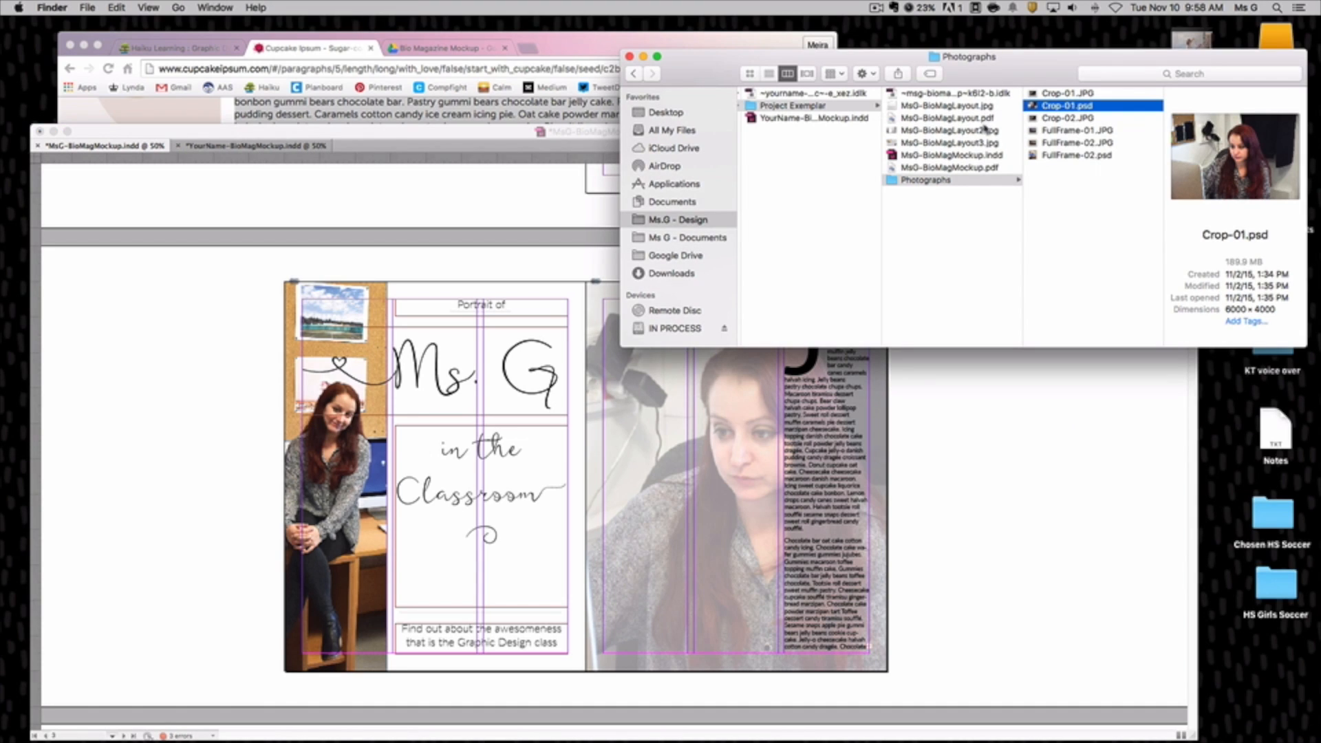
left_click(955, 167)
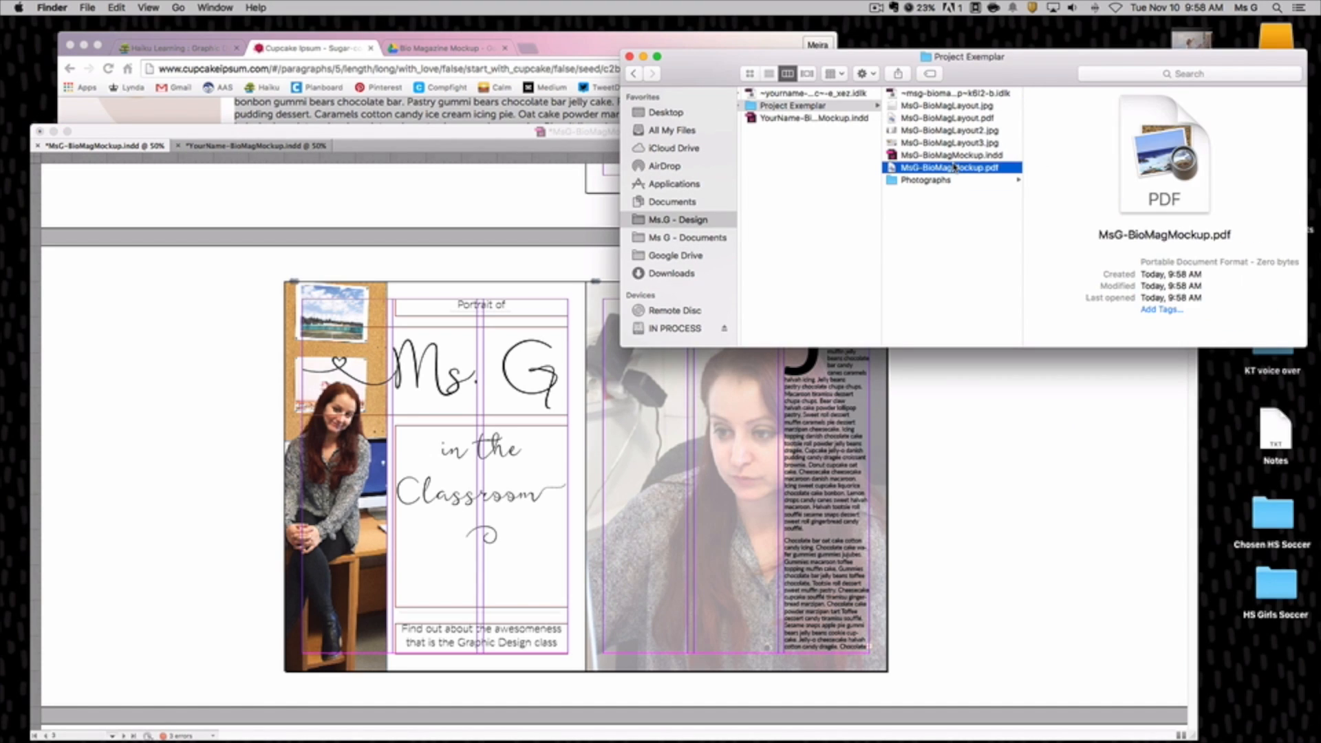
key("space")
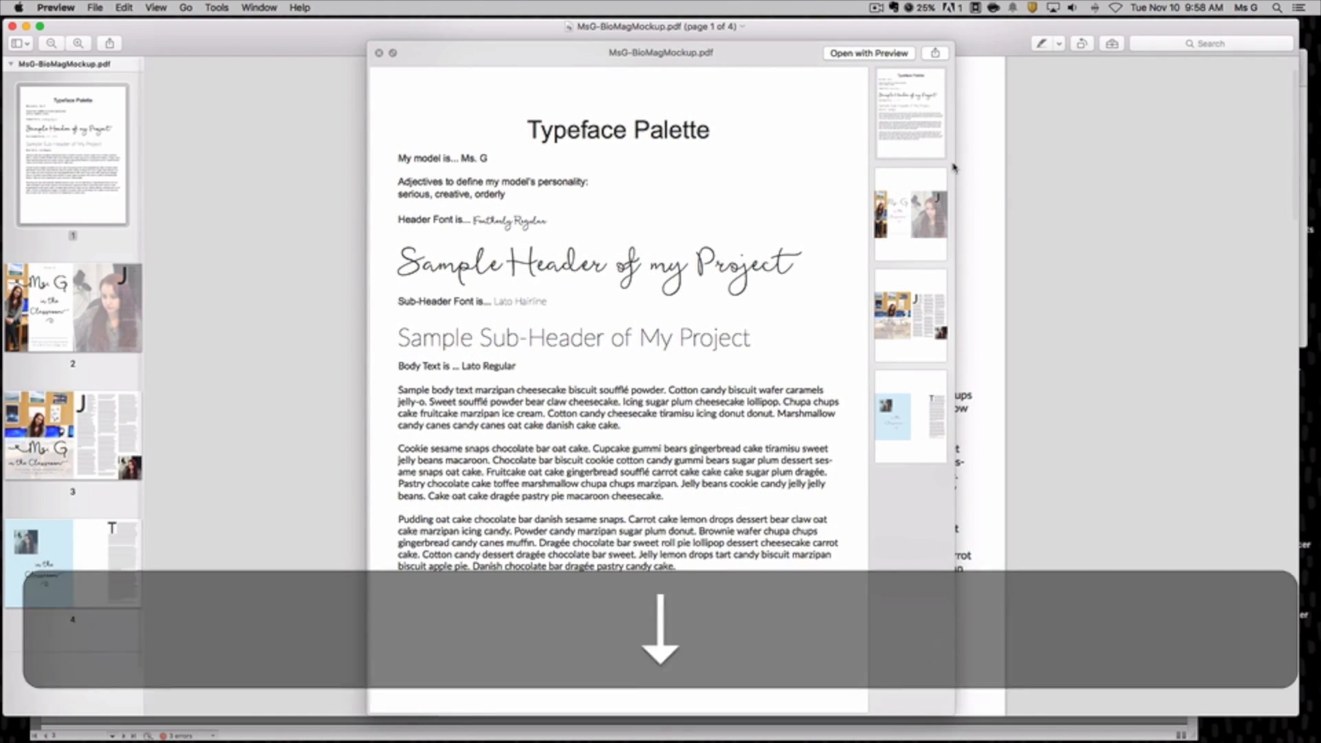
Examine the exported spreads of MsG-BioMagMockup.pdf in Preview, then close the PDF and return to the InDesign document
left_click(96, 309)
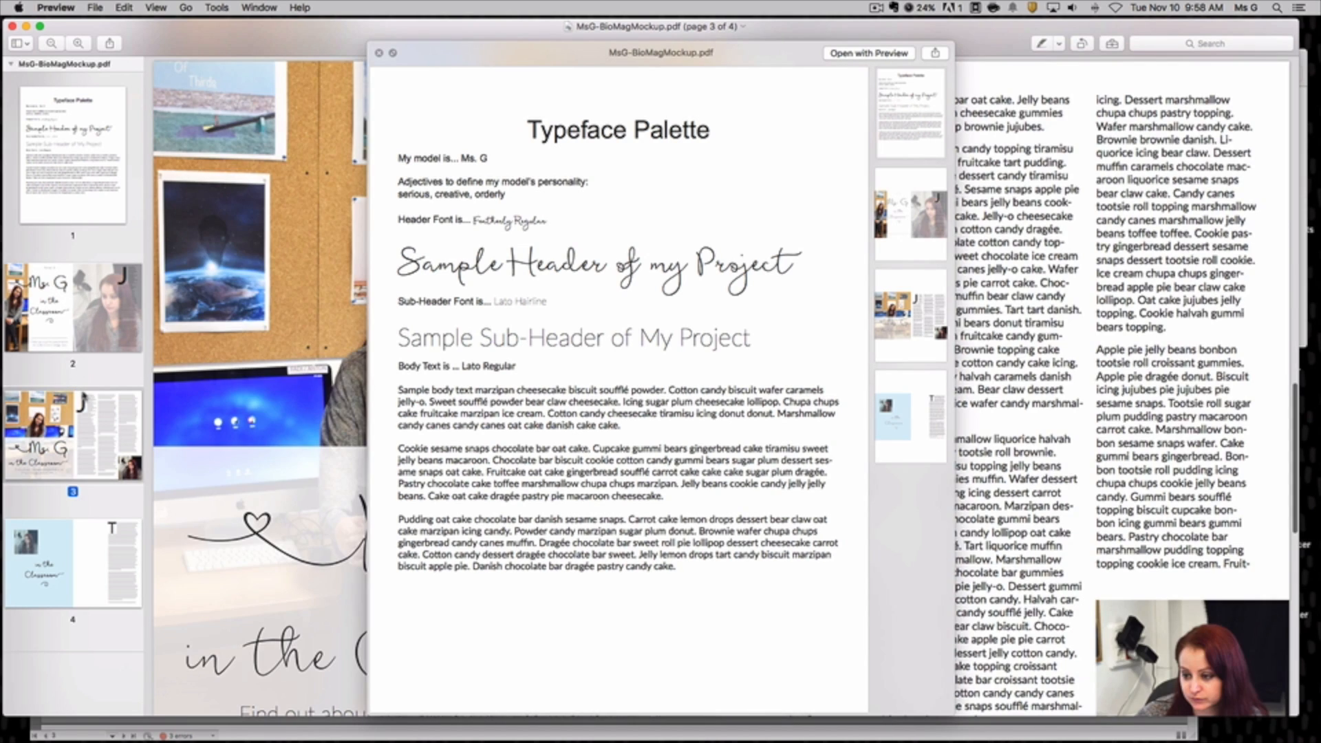
left_click(85, 398)
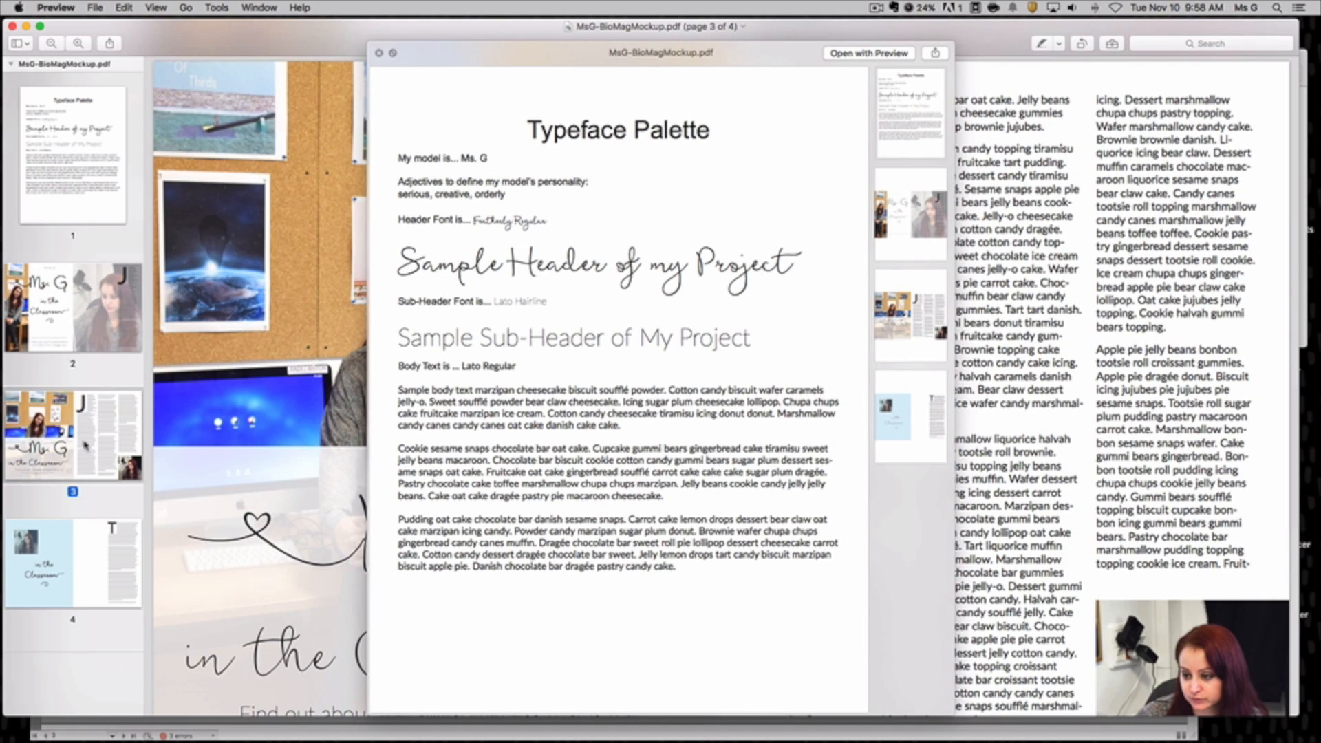
left_click(378, 54)
scroll(716, 372, "down", 2)
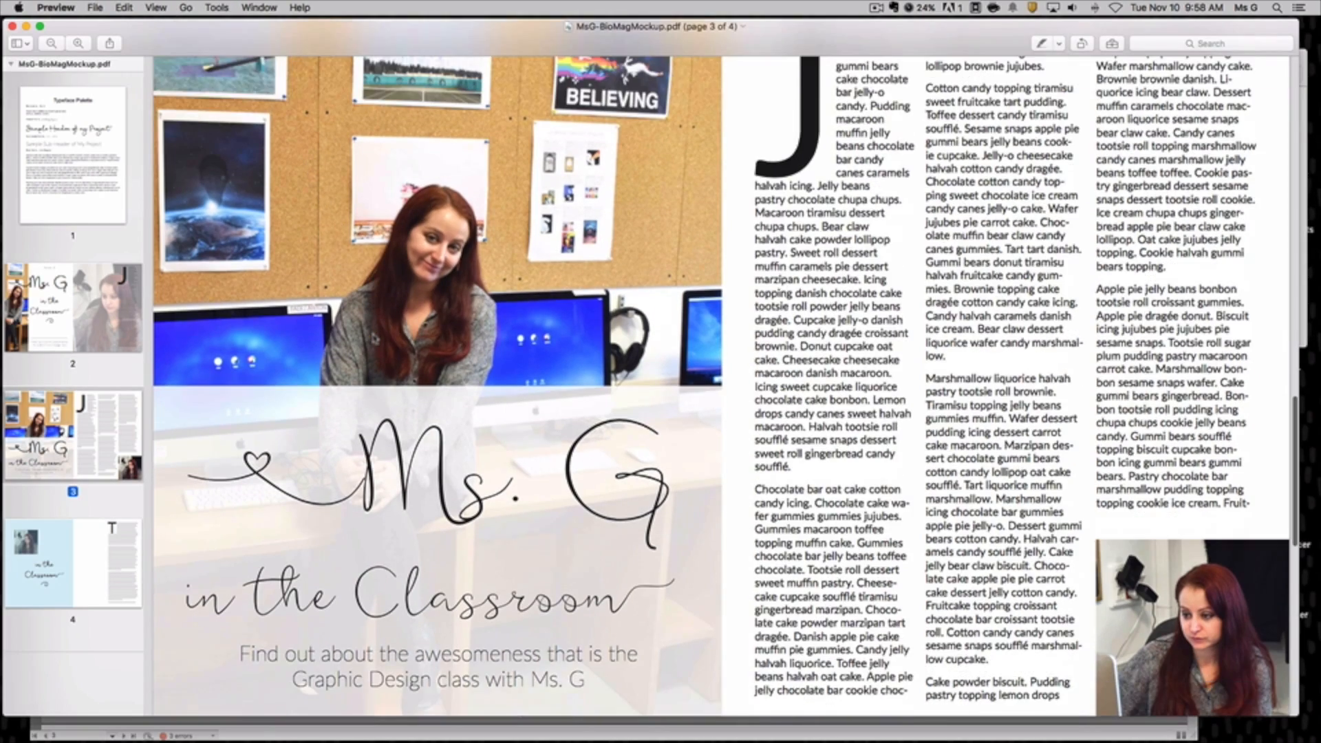
scroll(373, 338, "down", 15)
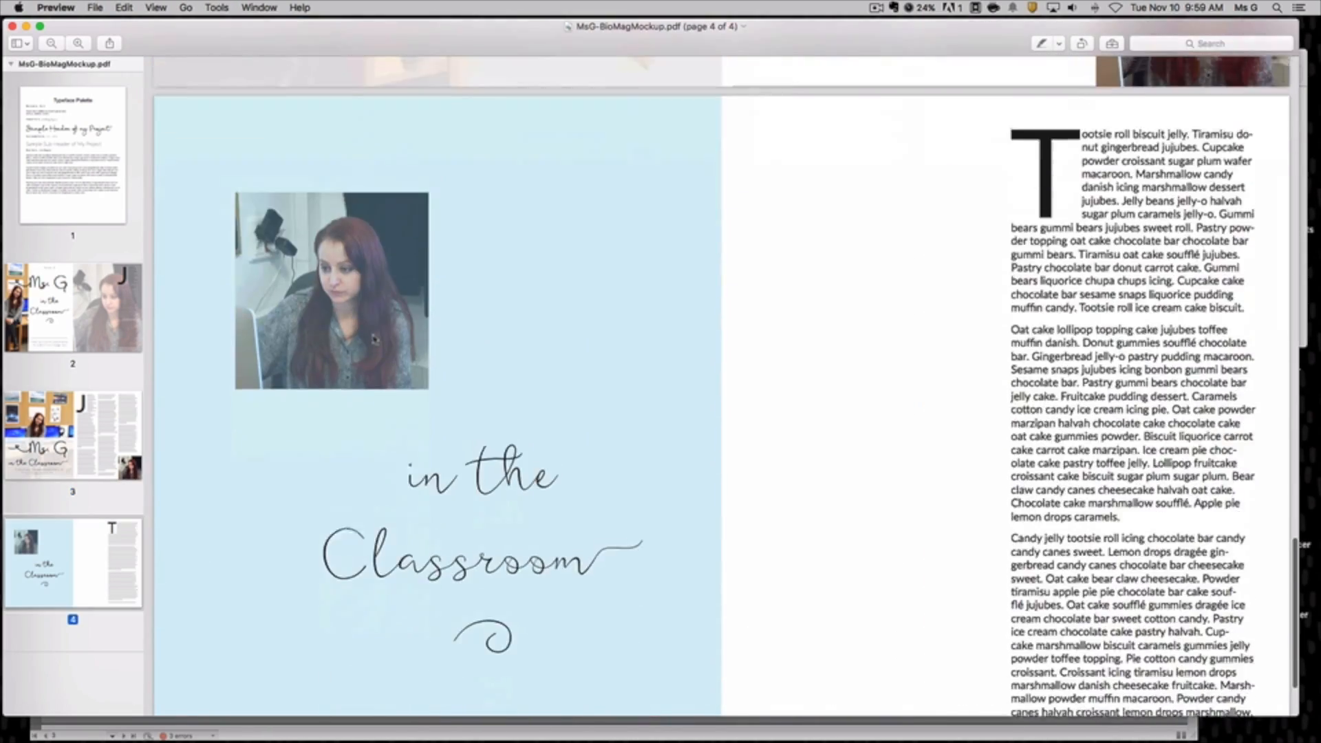
scroll(373, 338, "up", 12)
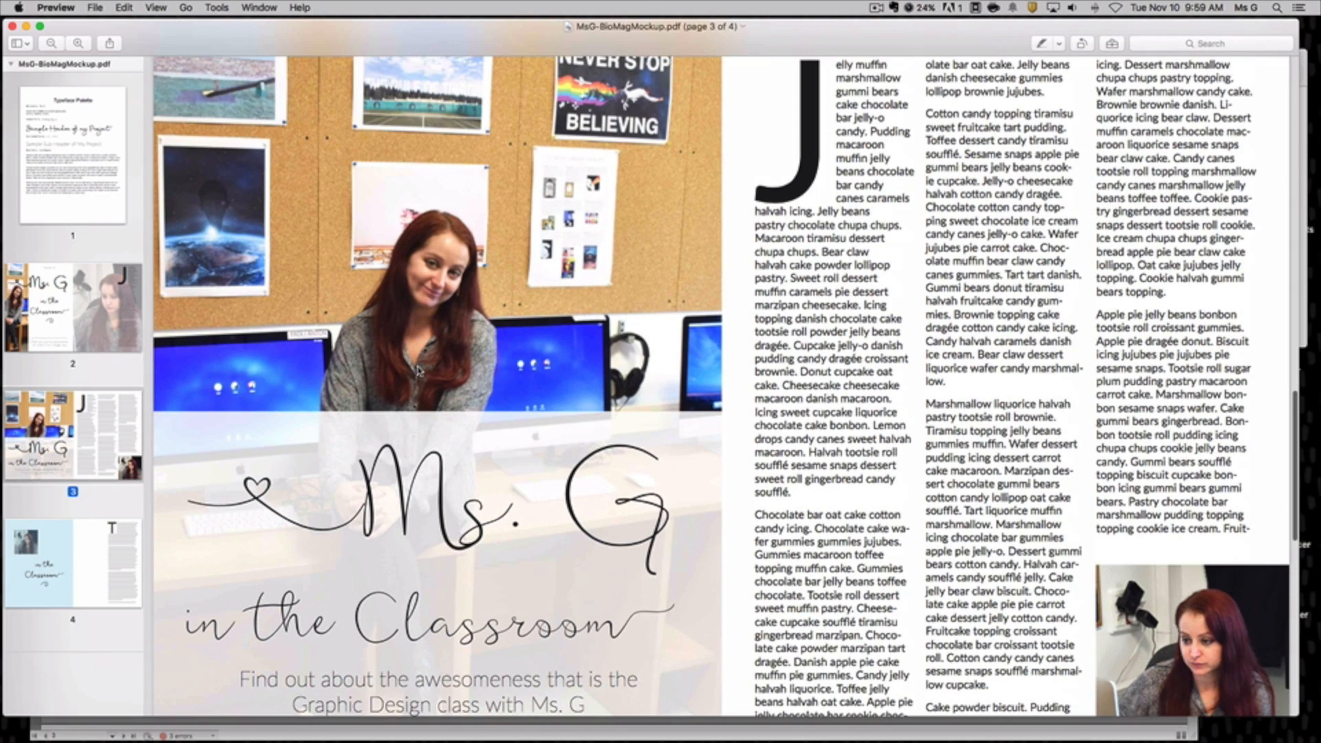
scroll(652, 514, "up", 8)
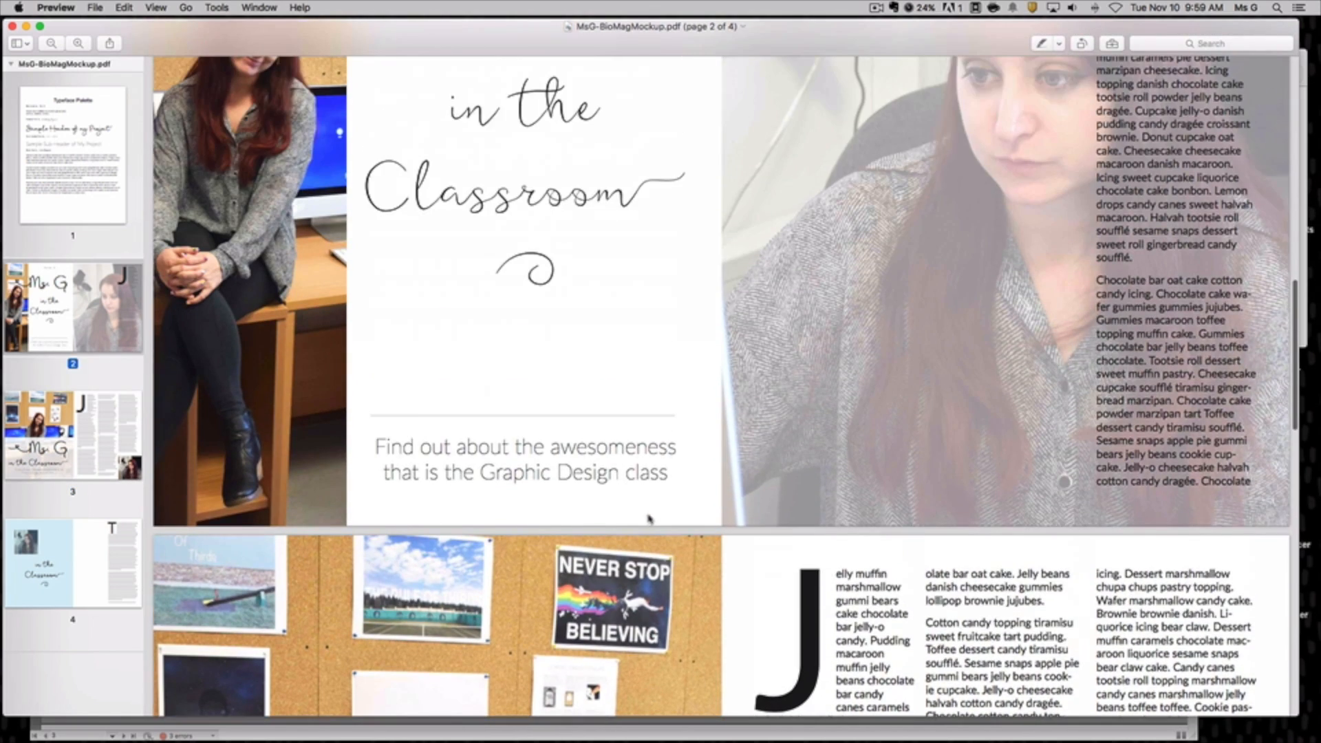
scroll(649, 519, "up", 5)
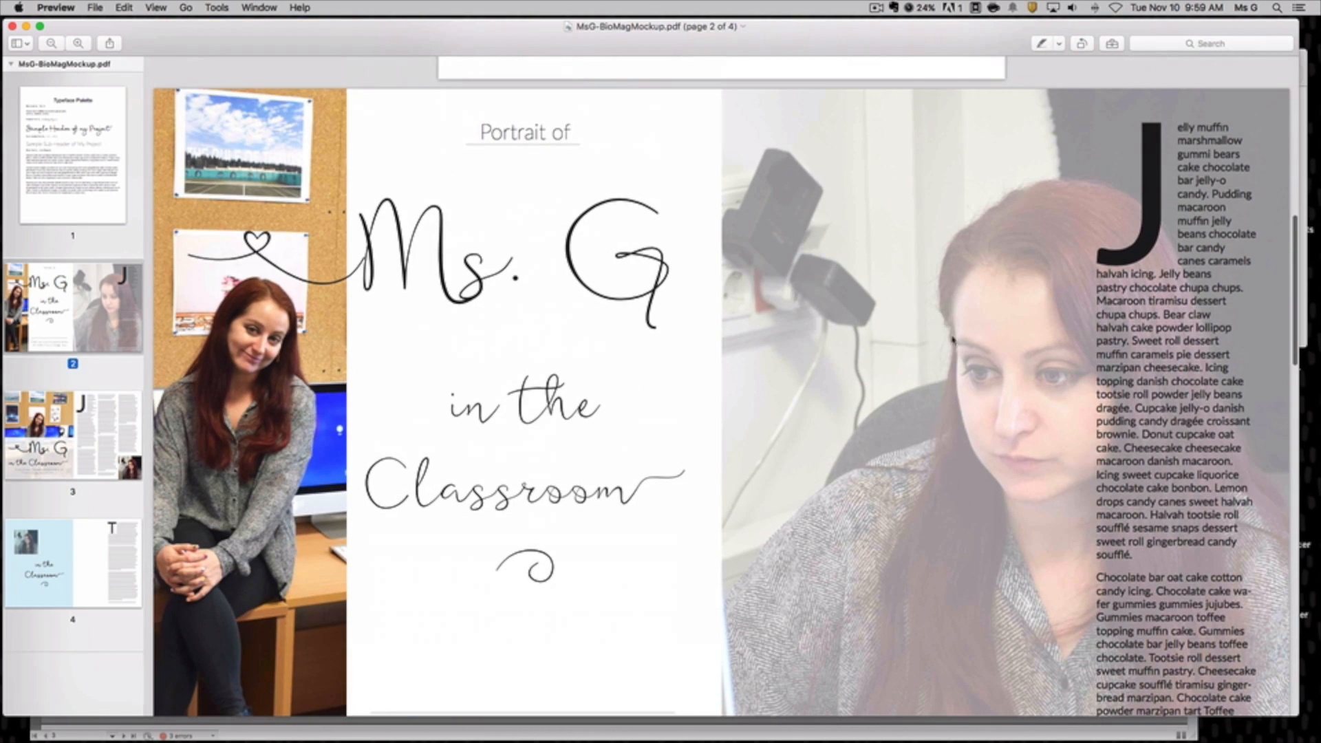
scroll(949, 340, "up", 3)
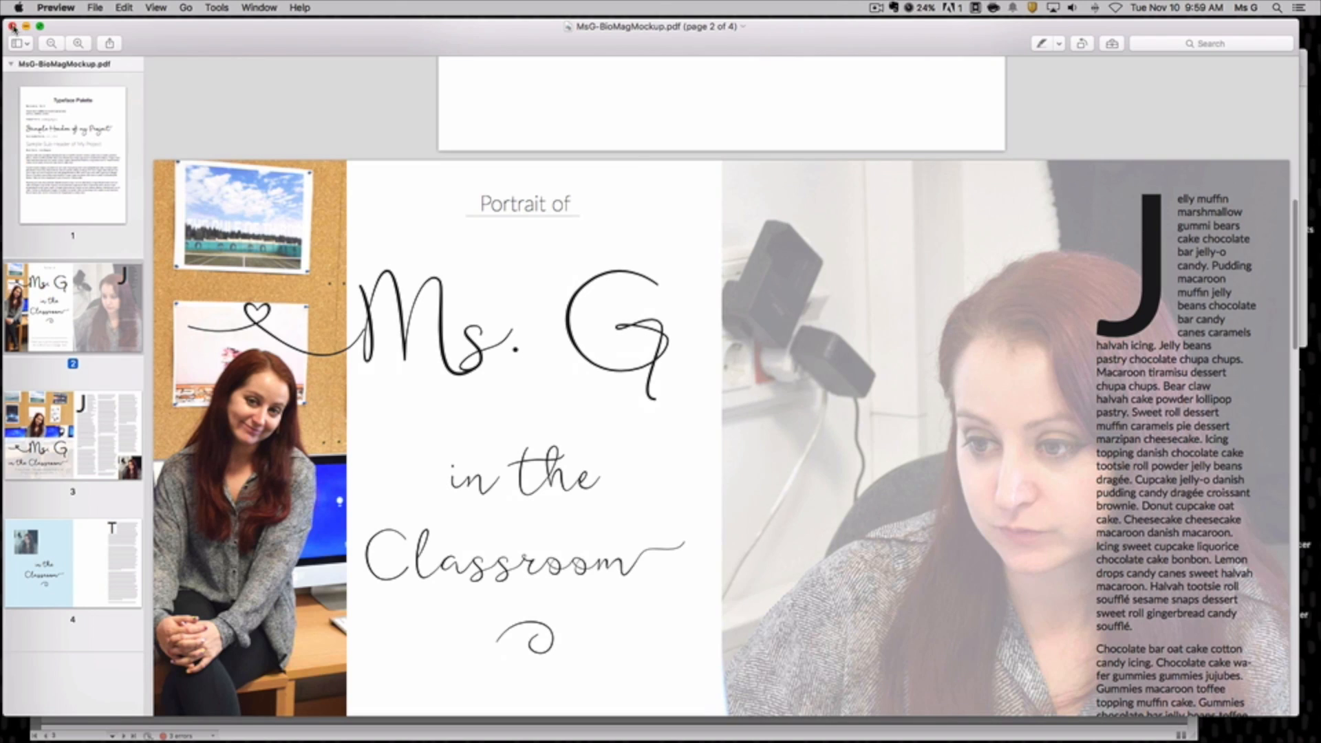
left_click(11, 26)
left_click(148, 208)
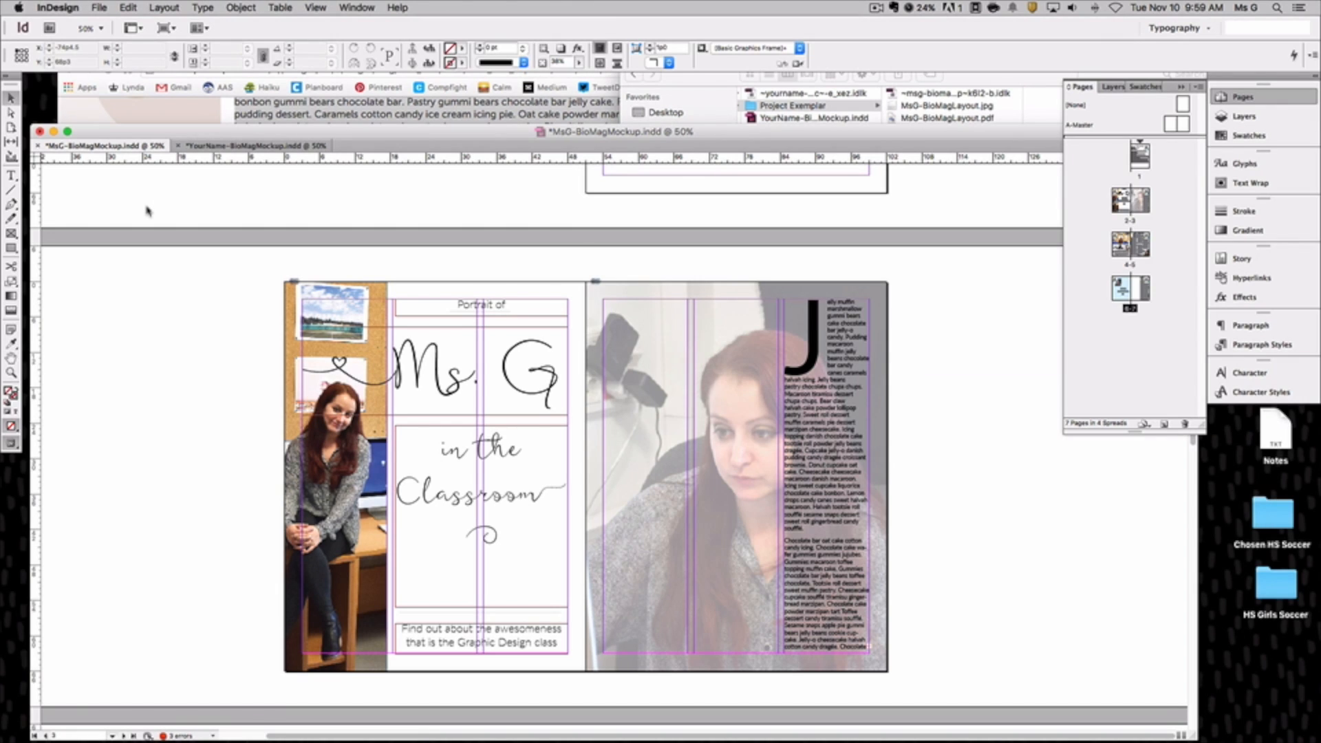